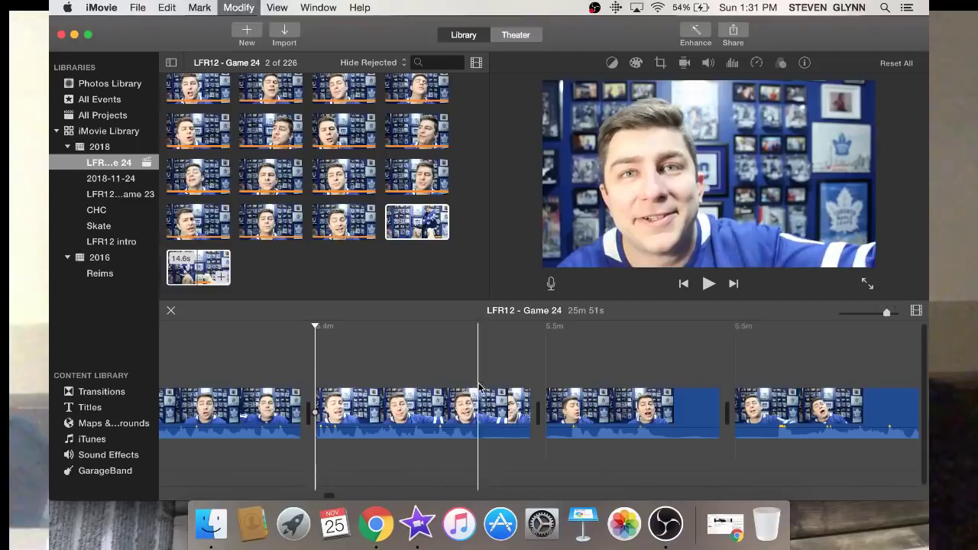
# Delete the unwanted segment after the split near 5.4m, and cut and remove the first 0.4 s of the following clip
pyautogui.click(503, 407)
pyautogui.press('Delete')
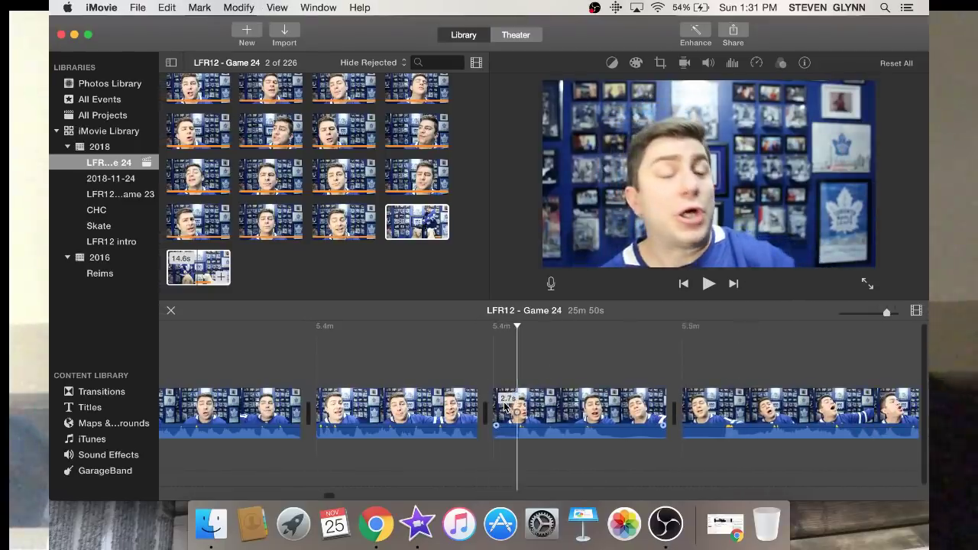
pyautogui.press('super+b')
pyautogui.click(504, 407)
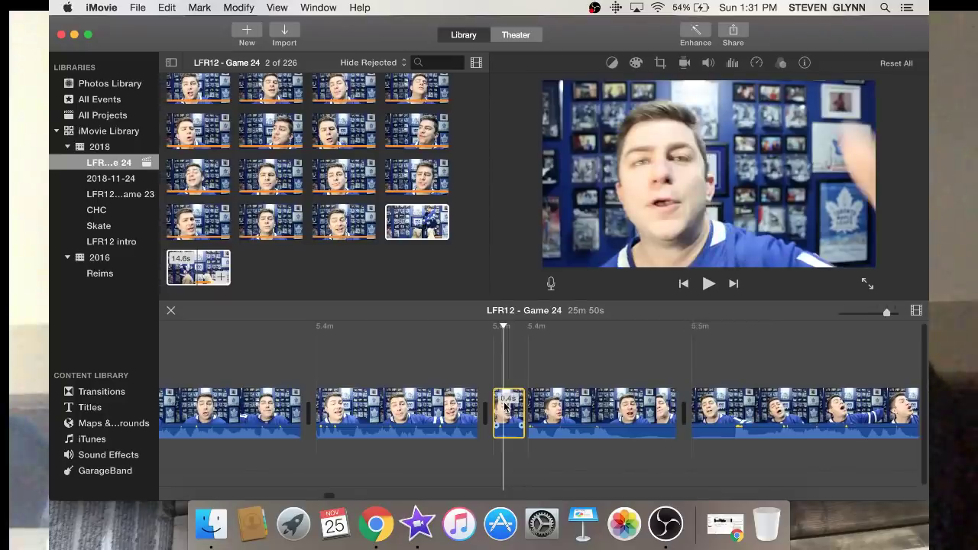
pyautogui.press('Delete')
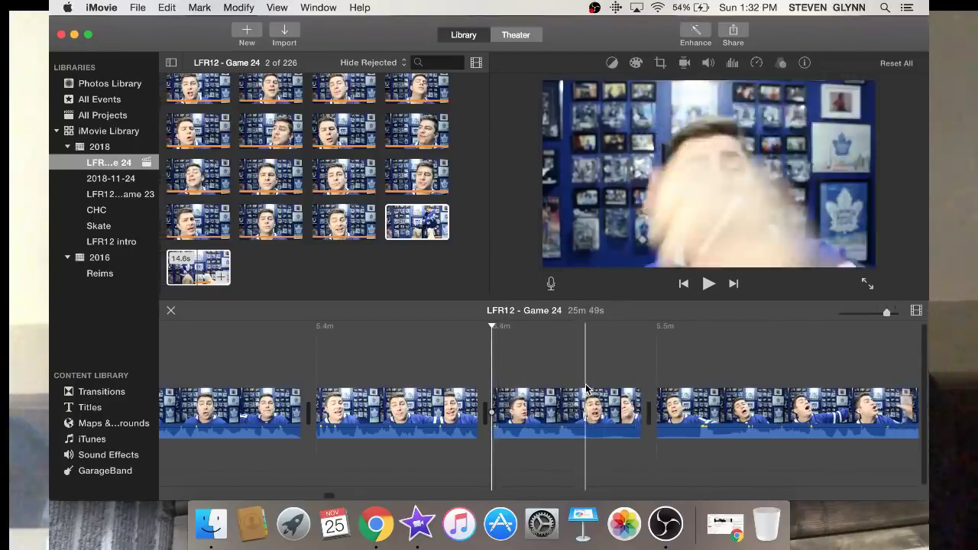
# Split that following clip where the hand sweeps in front of the face and delete the part after the split
pyautogui.press('super+b')
pyautogui.click(617, 407)
pyautogui.press('Delete')
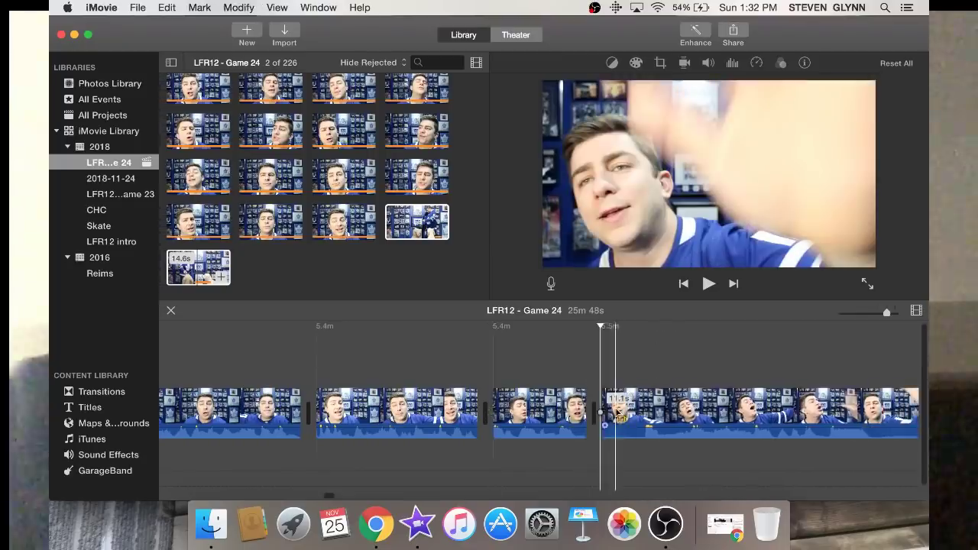
pyautogui.hscroll(5, 619, 413)
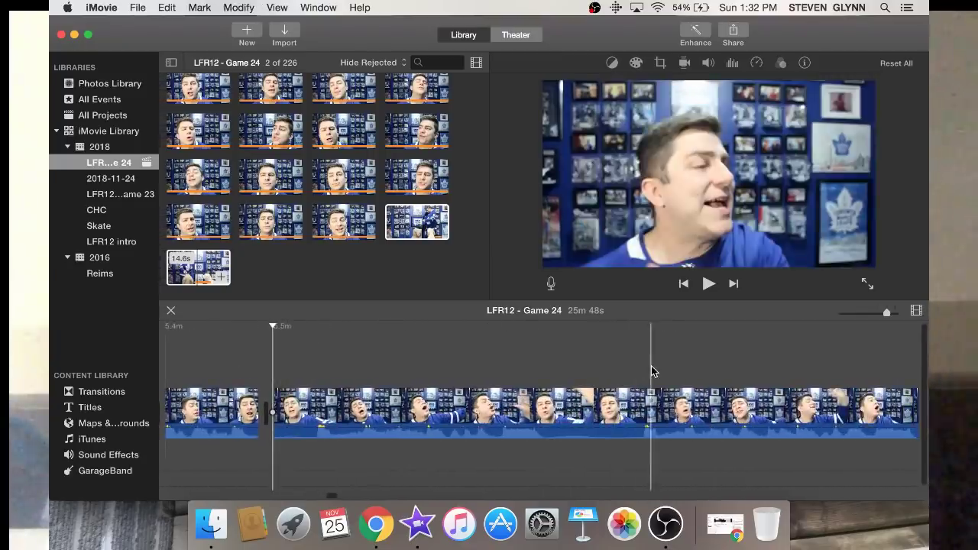
pyautogui.click(640, 372)
pyautogui.press('super+b')
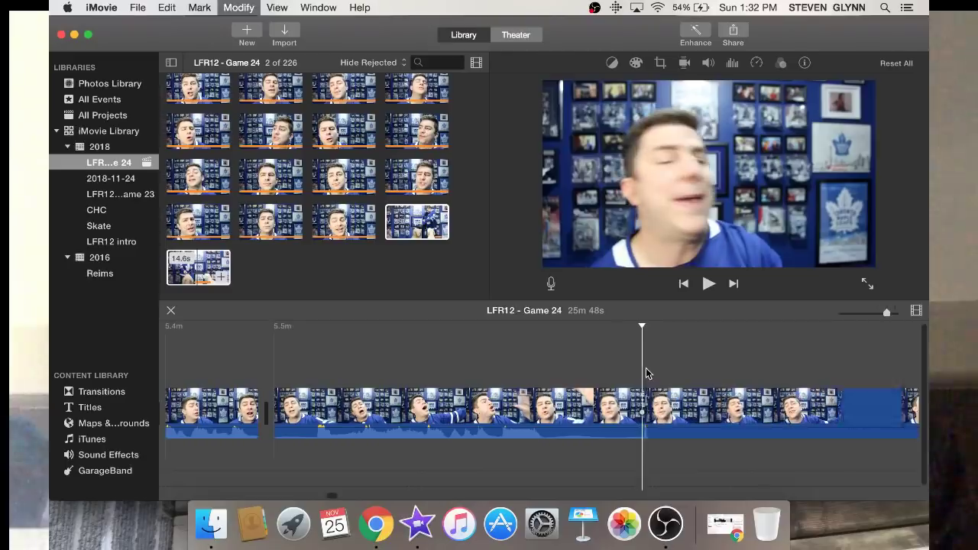
pyautogui.press('super+z')
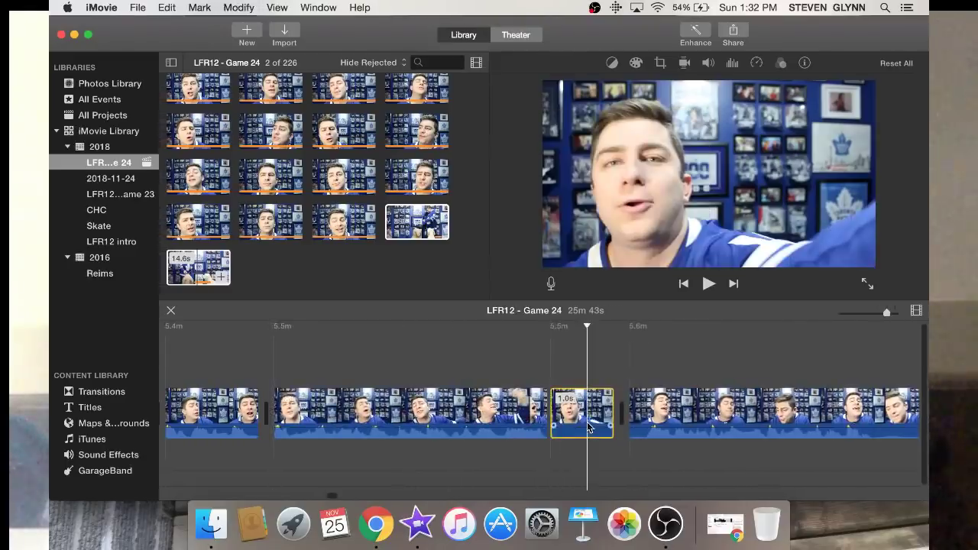
# Delete the selected 1.0 s segment and cut the short opening off the 4.7 s clip that follows it
pyautogui.press('Delete')
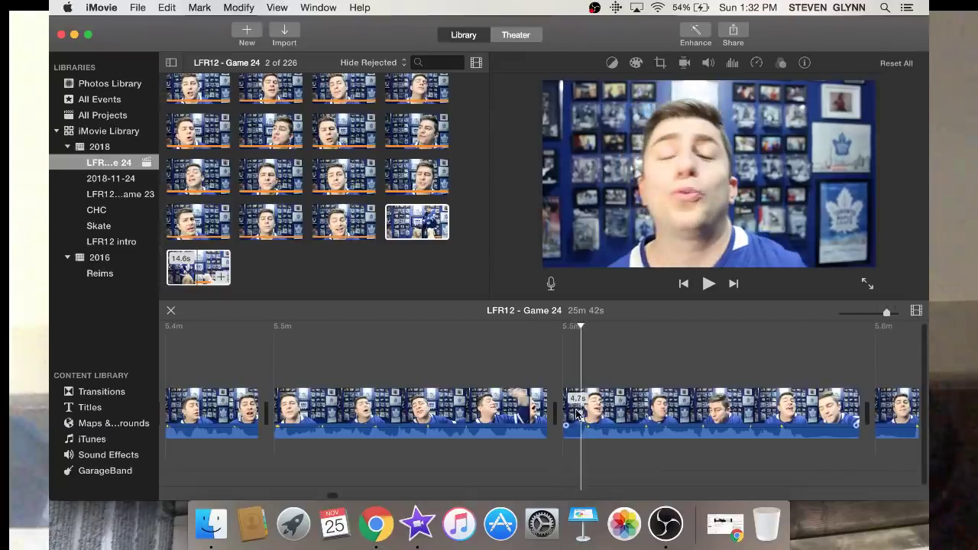
pyautogui.press('super+b')
pyautogui.click(577, 412)
pyautogui.press('Delete')
# Split the 4.4 s talking clip shortly before its end and delete the leftover tail
pyautogui.hscroll(5, 574, 409)
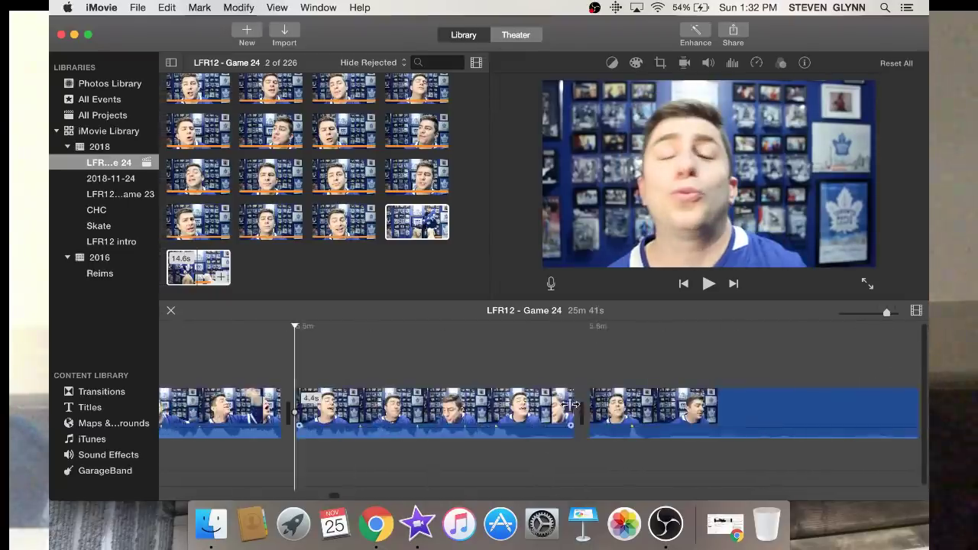
pyautogui.hscroll(2, 571, 407)
pyautogui.click(465, 393)
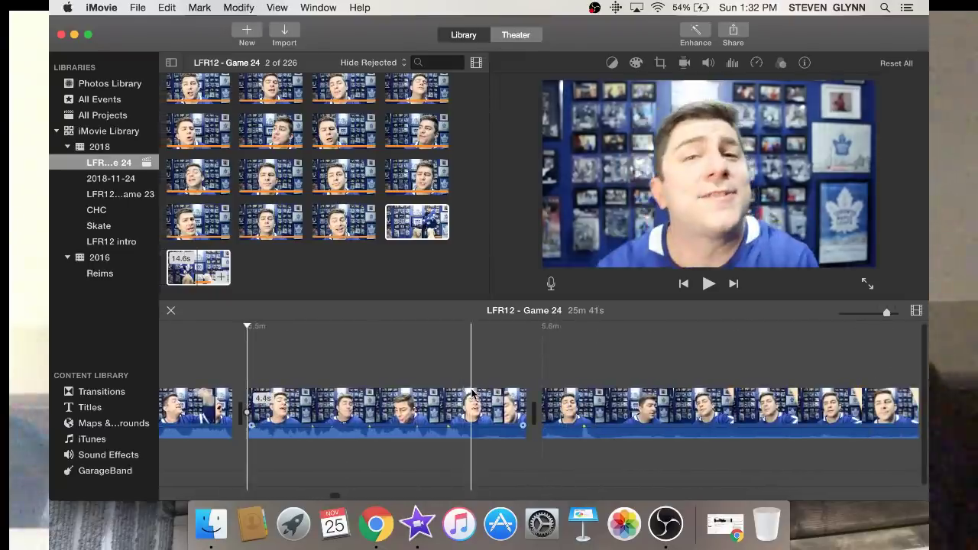
pyautogui.press('super+b')
pyautogui.click(520, 403)
pyautogui.press('Delete')
# Preview the 9.7 s clip, split it just before the speech resumes in its last part, and delete everything before the split
pyautogui.hscroll(6, 534, 405)
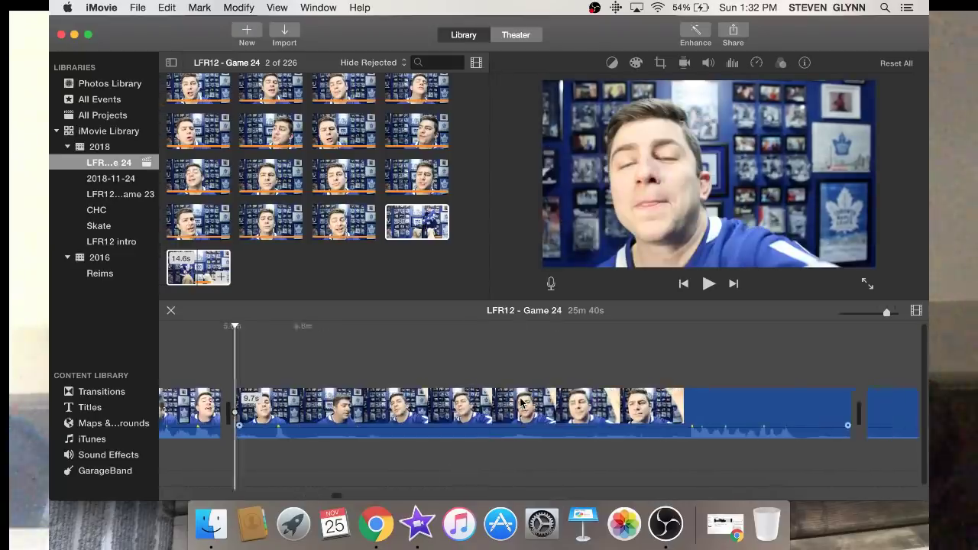
pyautogui.press('space')
pyautogui.press('space')
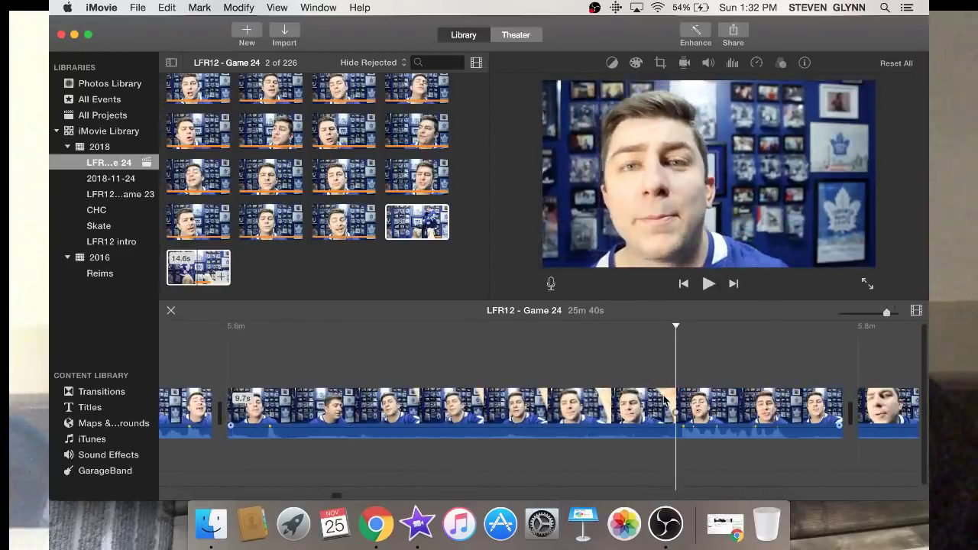
pyautogui.press('super+b')
pyautogui.click(664, 399)
pyautogui.press('Delete')
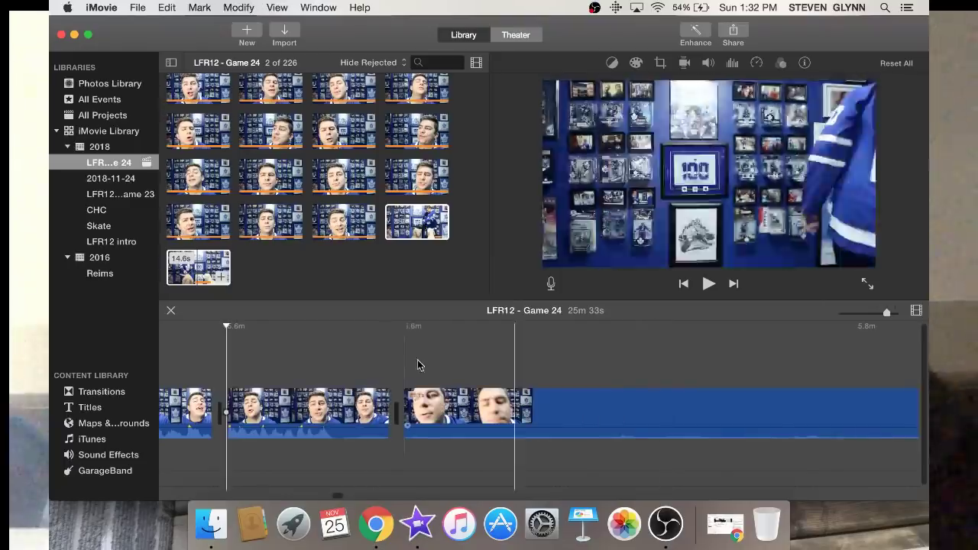
# Split the shortened talking clip where its speech ends and delete the silent tail before the 55.1 s wide shot
pyautogui.press('super+b')
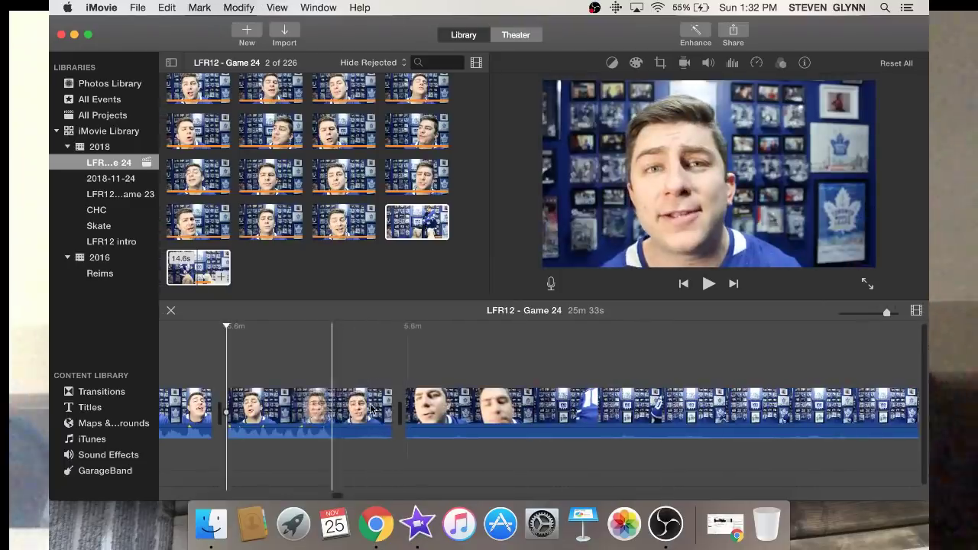
pyautogui.click(376, 412)
pyautogui.press('Delete')
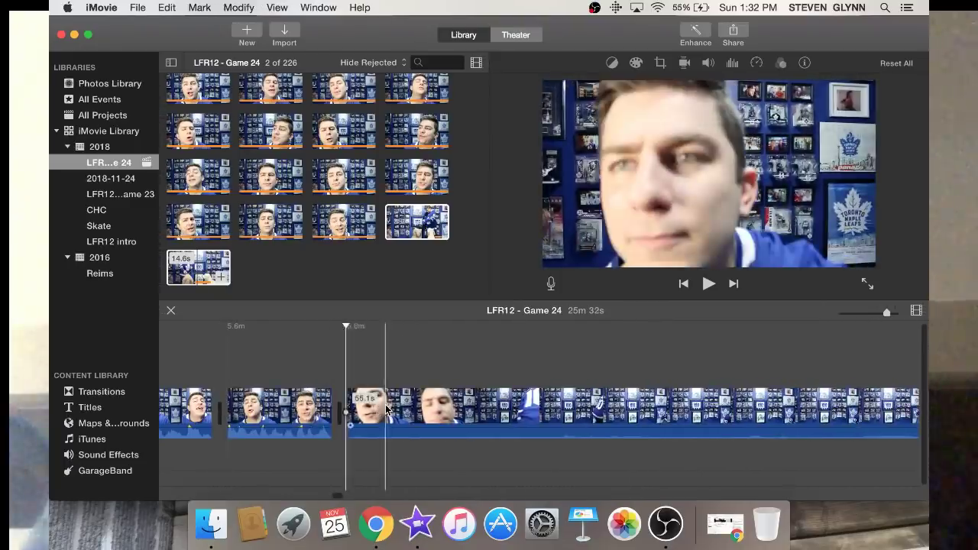
# Split the 55.1 s wide-shot clip into 45.2 s and 9.9 s parts where the man in the orange jersey stands facing the wall
pyautogui.hscroll(5, 382, 411)
pyautogui.hscroll(5, 386, 410)
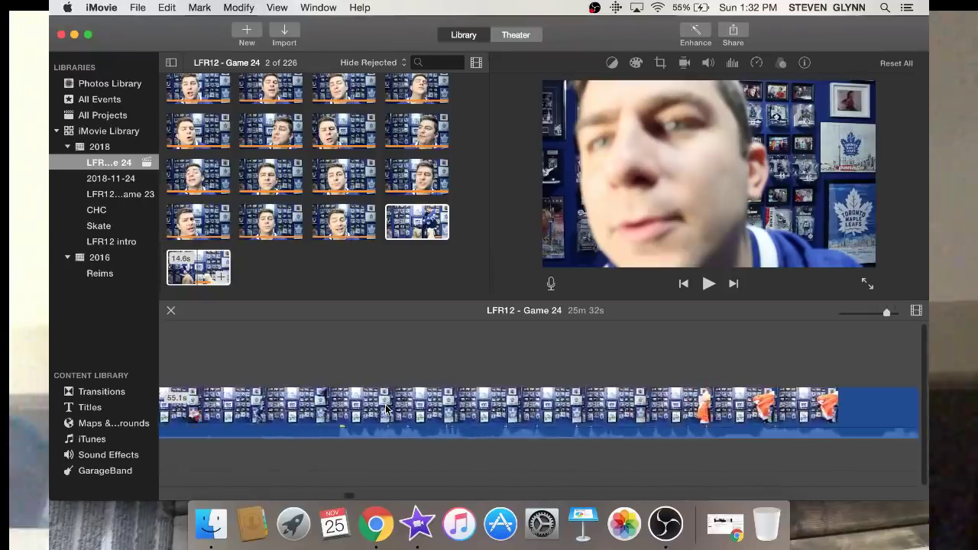
pyautogui.hscroll(5, 386, 411)
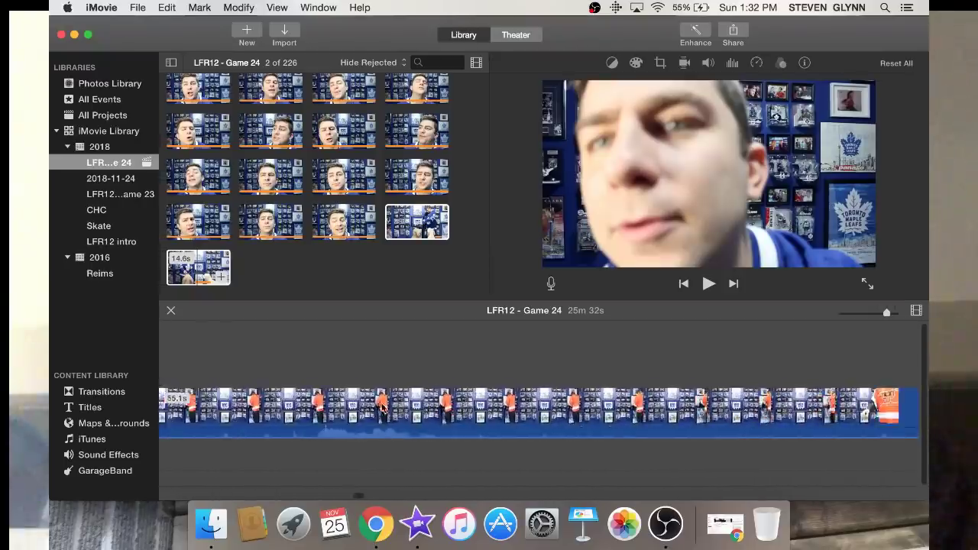
pyautogui.hscroll(3, 385, 410)
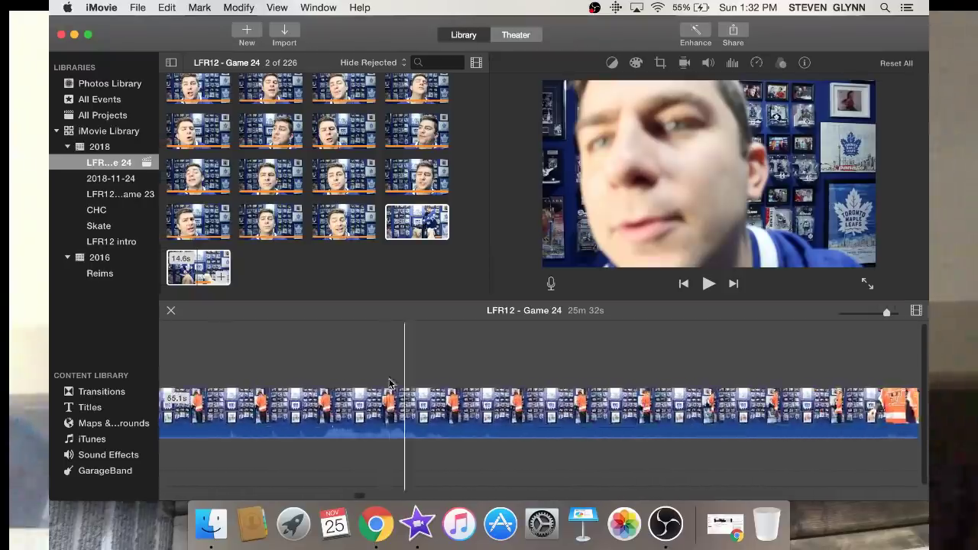
pyautogui.press('super+b')
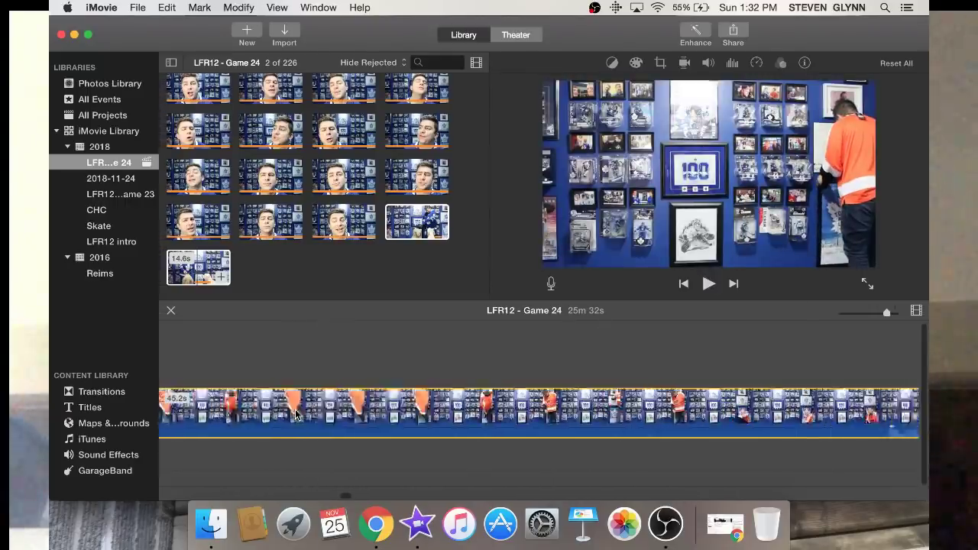
# Try deleting the 45.2 s part of the wide shot before the split, and undo that deletion
pyautogui.press('Delete')
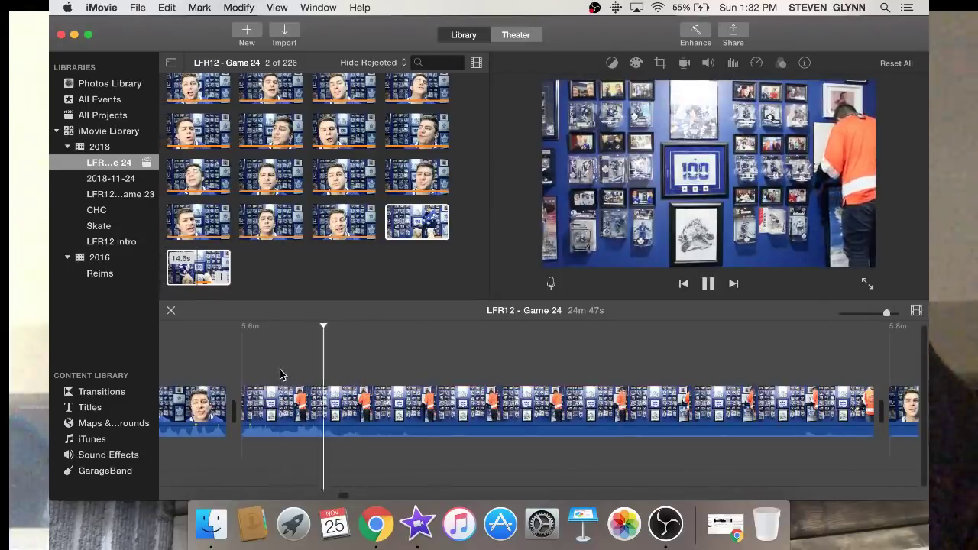
pyautogui.press('space')
pyautogui.press('XF86AudioRaiseVolume')
pyautogui.press('super+z')
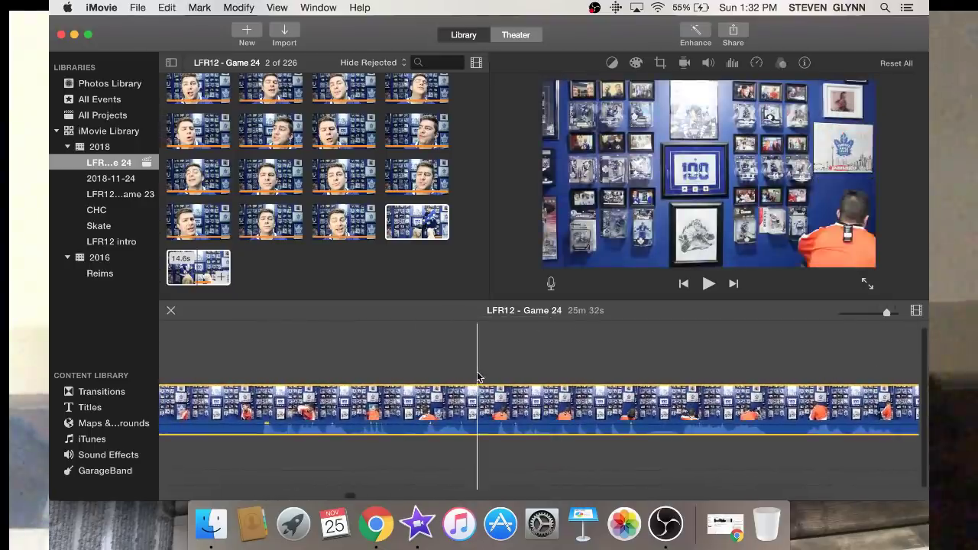
# Split the 45.2 s wide shot where the man in orange raises his arm and delete the 25.4 s before the split
pyautogui.click(249, 375)
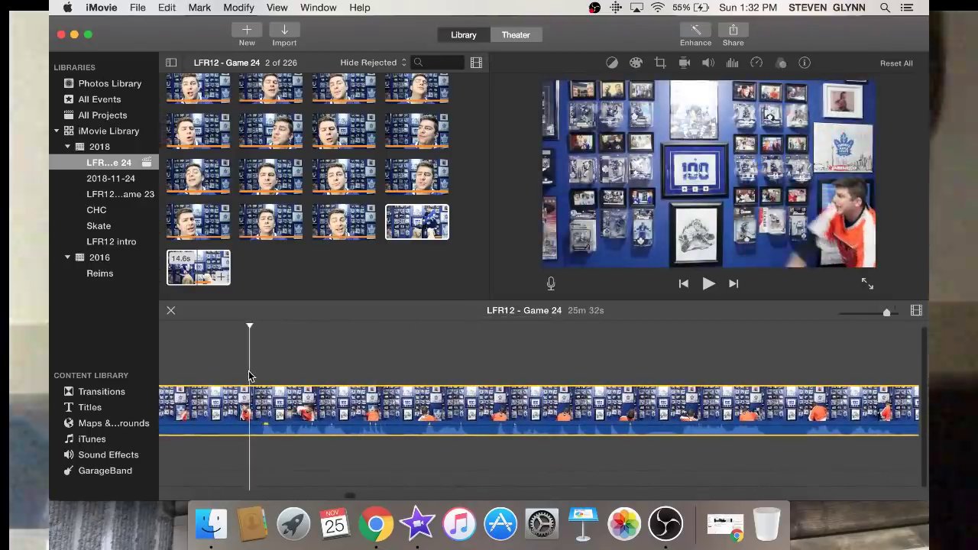
pyautogui.press('super+b')
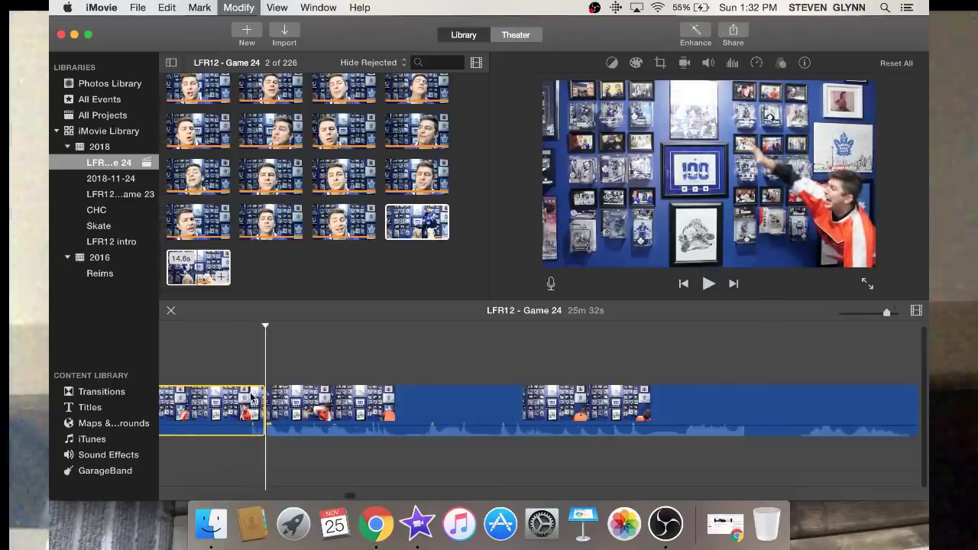
pyautogui.hscroll(-15, 246, 394)
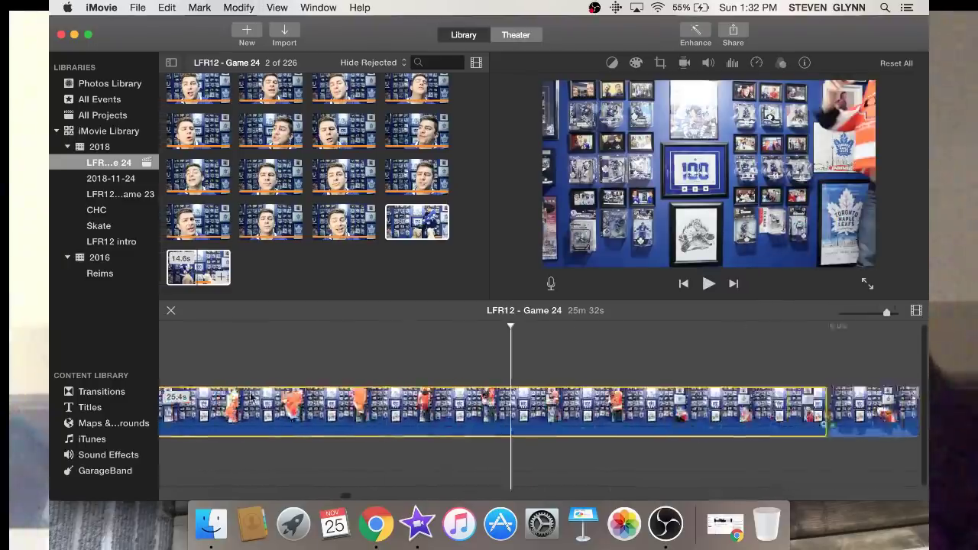
pyautogui.press('Delete')
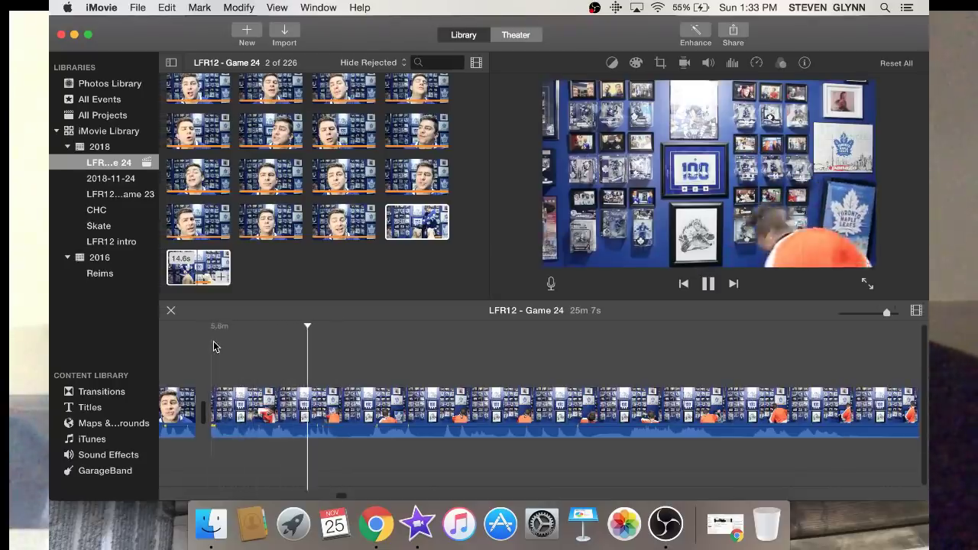
# Split the wide shot just after the arm-raising action, and delete the remaining 18.3 s and the adjacent 9.9 s segment
pyautogui.press('super+b')
pyautogui.click(352, 405)
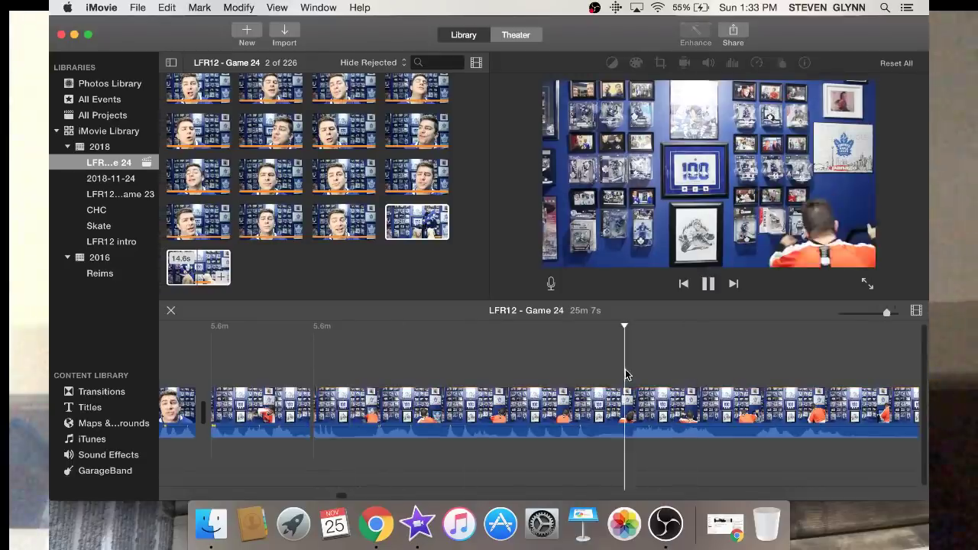
pyautogui.press('space')
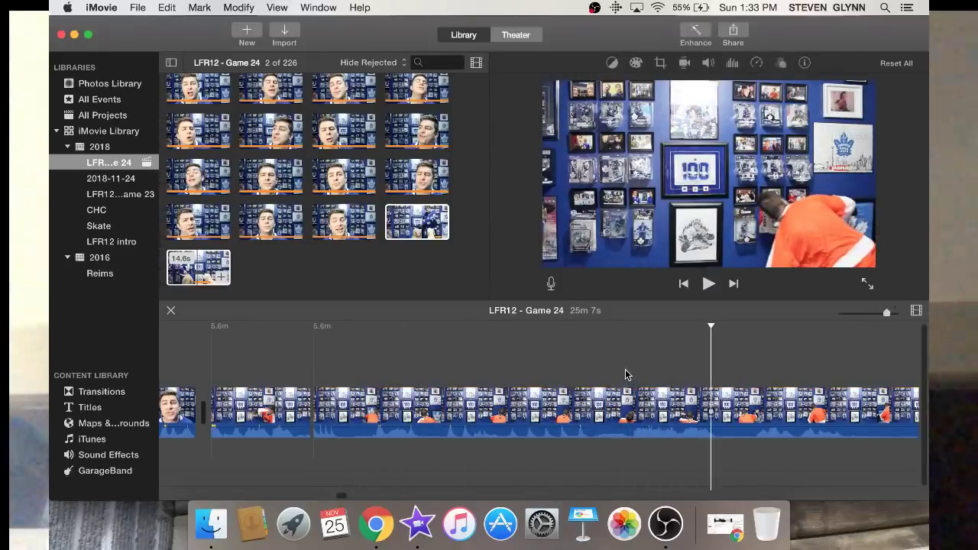
pyautogui.click(615, 419)
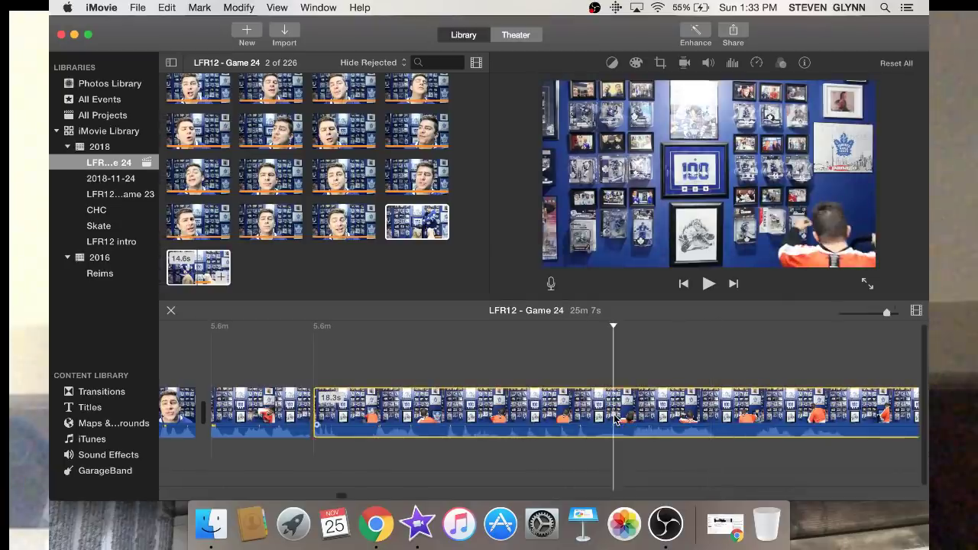
pyautogui.press('Delete')
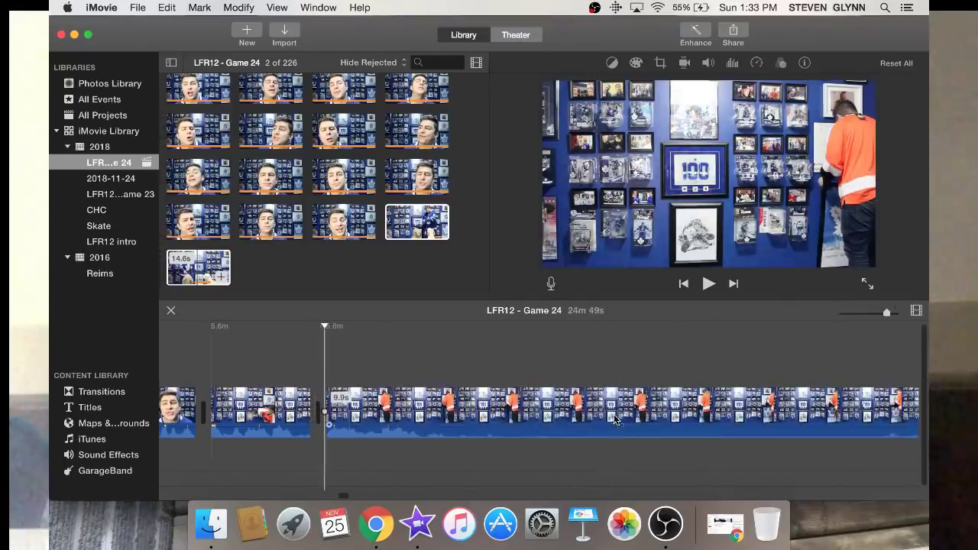
pyautogui.click(437, 397)
pyautogui.press('Delete')
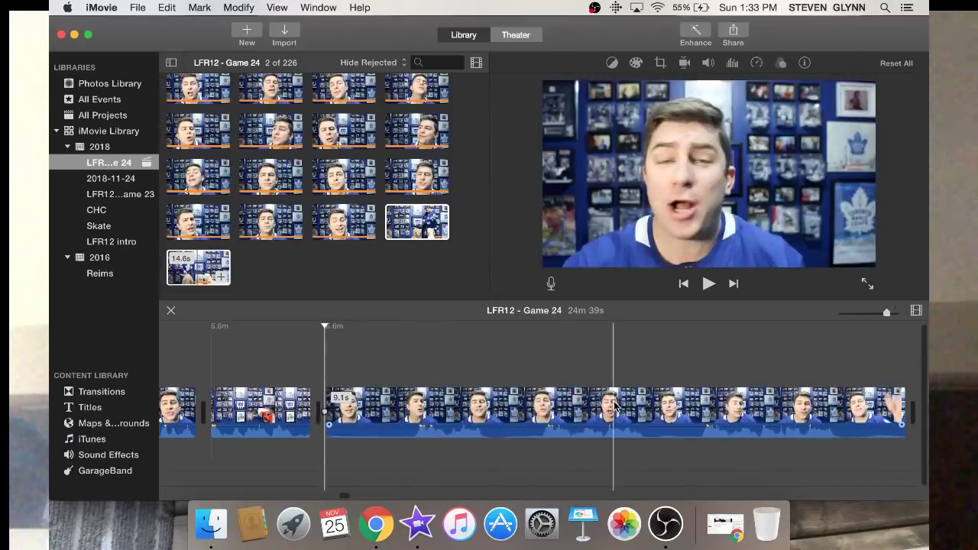
# Preview the 9.1 s talking clip in the blue jersey, split it about two-thirds through, and delete the part before the split
pyautogui.press('space')
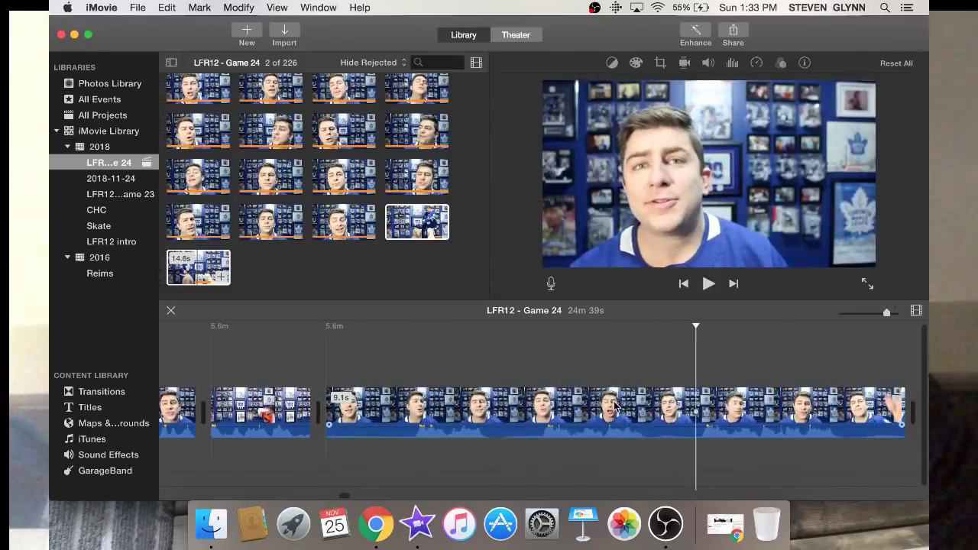
pyautogui.press('super+b')
pyautogui.click(615, 407)
pyautogui.press('Delete')
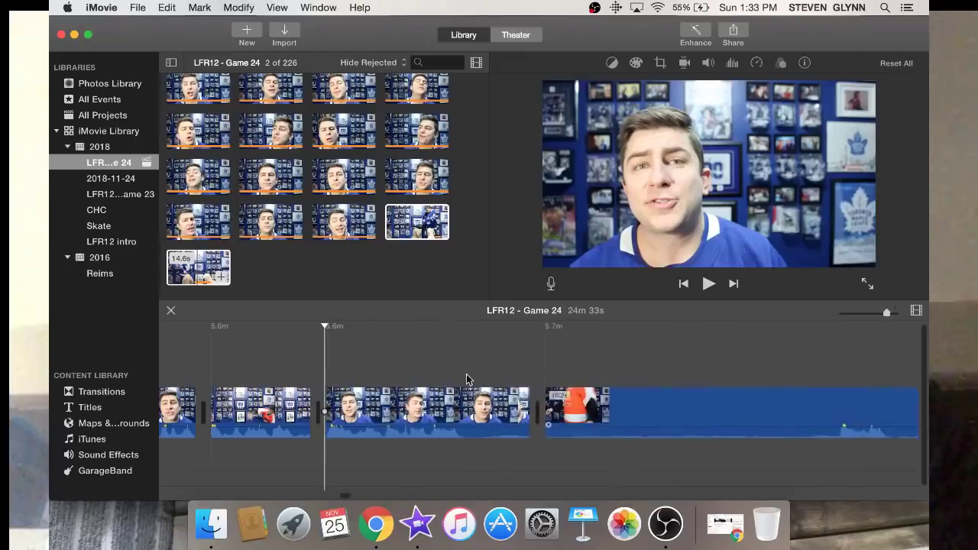
# Preview the shortened talking clip, split it where the speech ends, and delete the 1.1 s tail
pyautogui.press('space')
pyautogui.press('space')
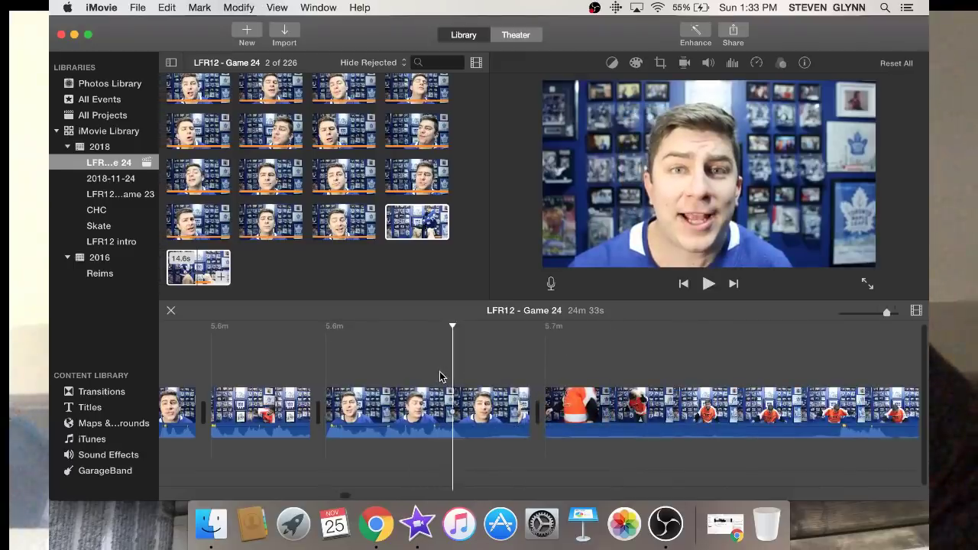
pyautogui.press('super+b')
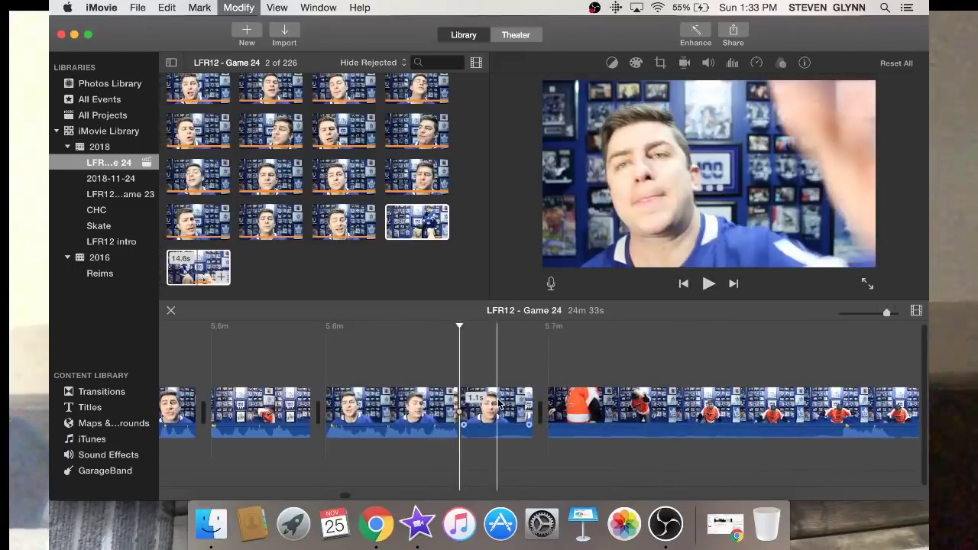
pyautogui.press('Delete')
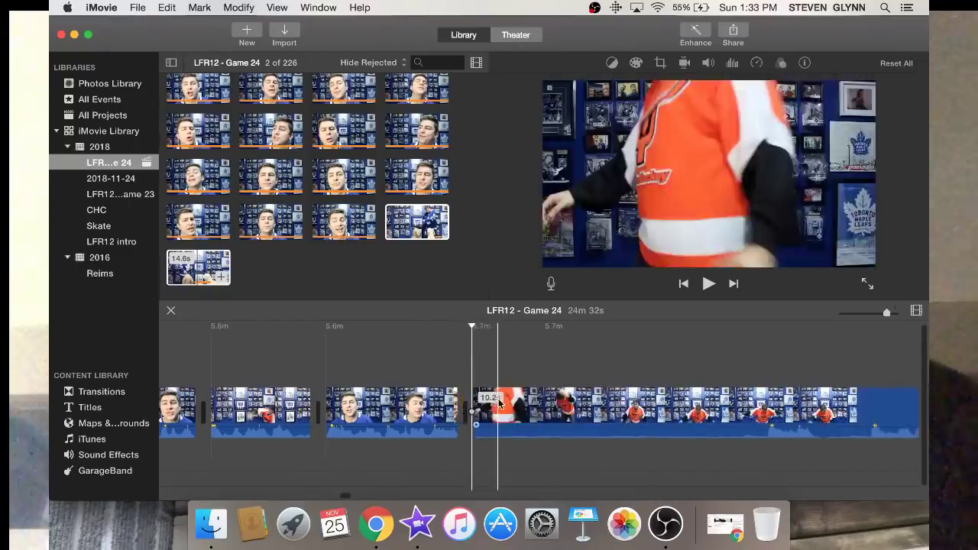
# Trim the 10.2 s orange-jersey clip: split it and delete the 6.2 s opening, then split the remainder and delete its 2.5 s tail
pyautogui.hscroll(5, 581, 405)
pyautogui.press('space')
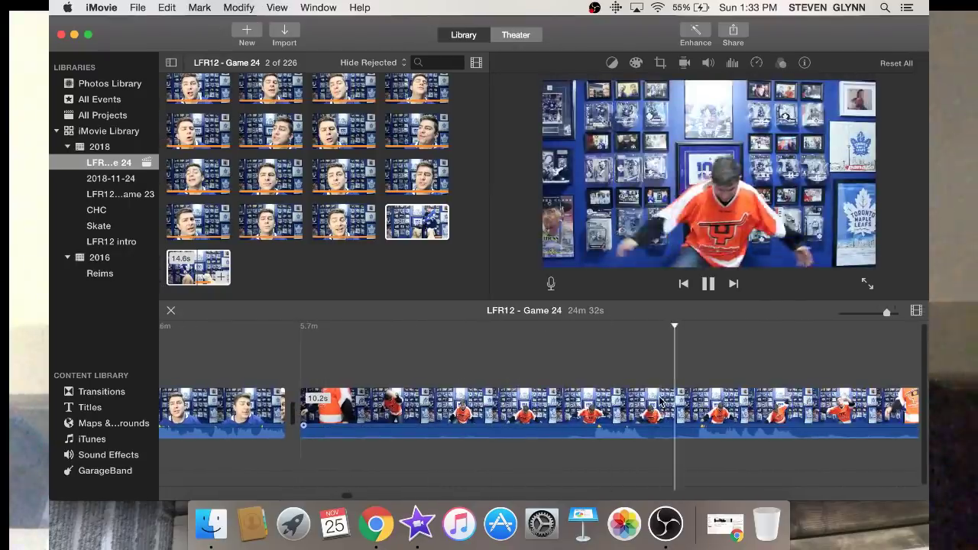
pyautogui.press('space')
pyautogui.click(660, 401)
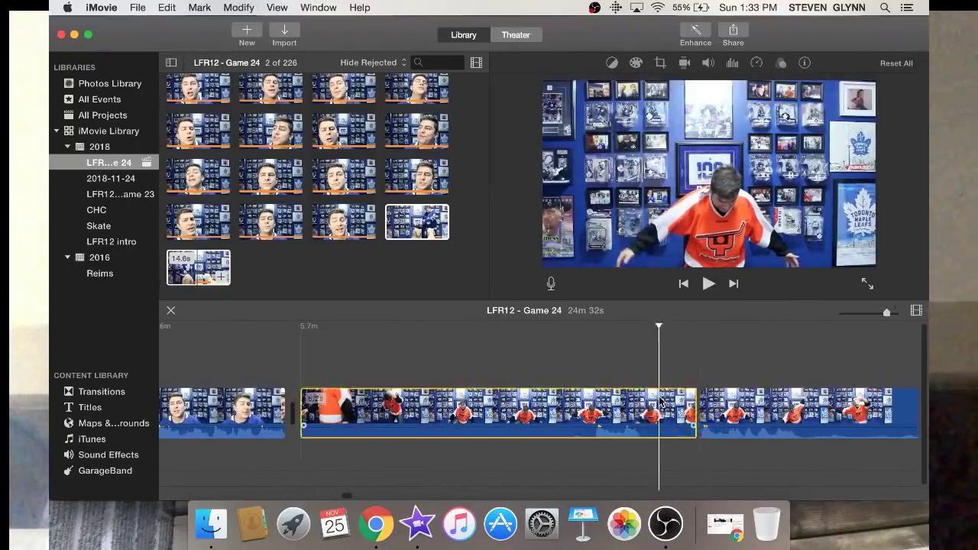
pyautogui.press('Delete')
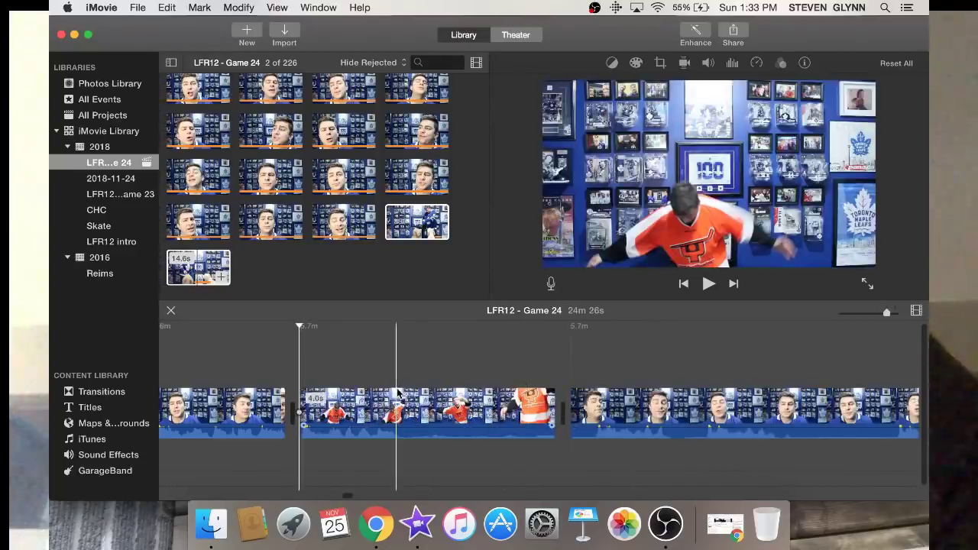
pyautogui.press('super+b')
pyautogui.click(464, 418)
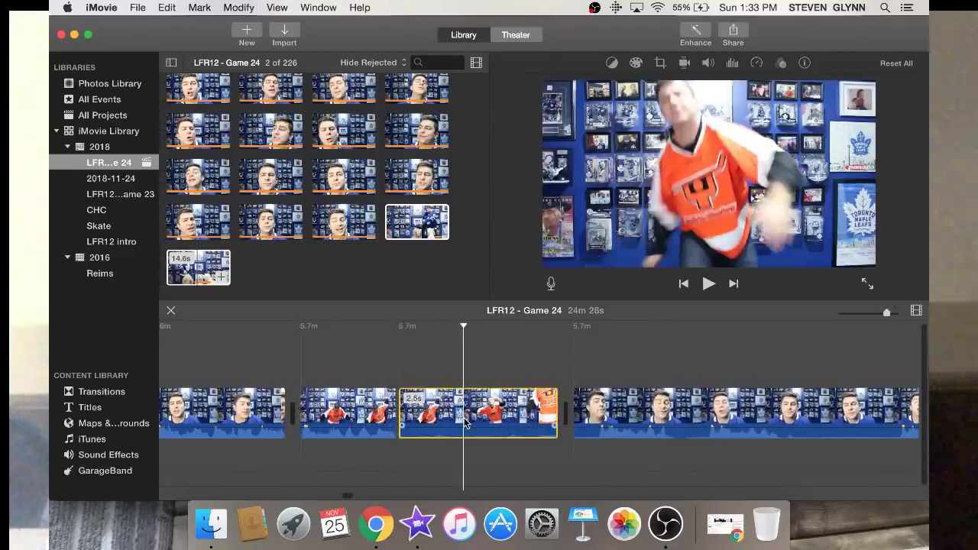
pyautogui.press('Delete')
# Trim the talking clip after the orange-jersey shot by splitting at the good take and where the speech ends, deleting the opening and tail
pyautogui.click(720, 383)
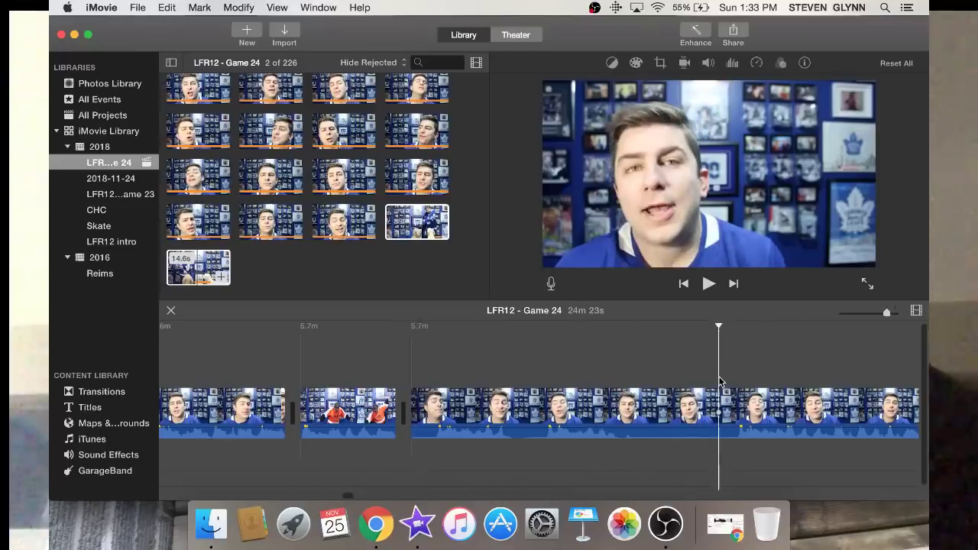
pyautogui.click(714, 394)
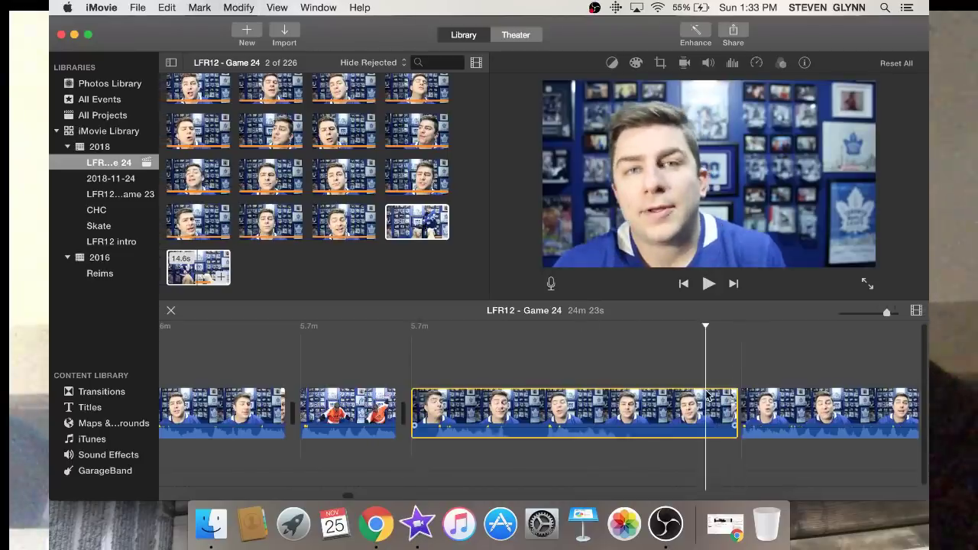
pyautogui.press('Delete')
pyautogui.press('space')
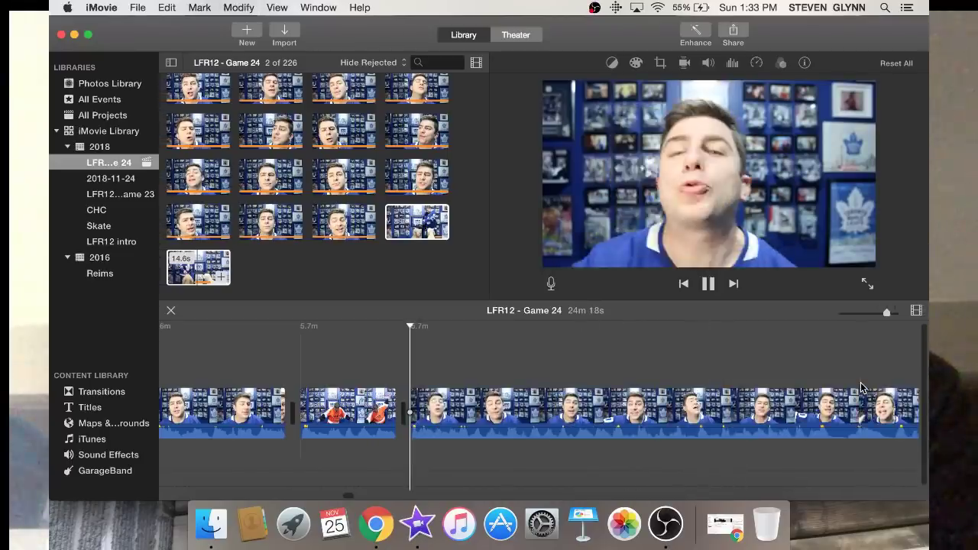
pyautogui.hscroll(5, 858, 388)
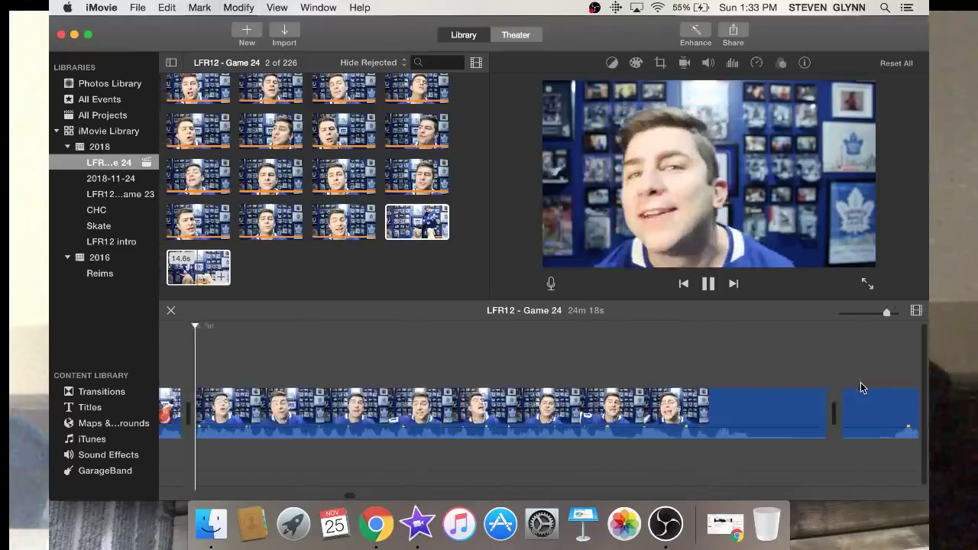
pyautogui.click(393, 405)
pyautogui.press('super+b')
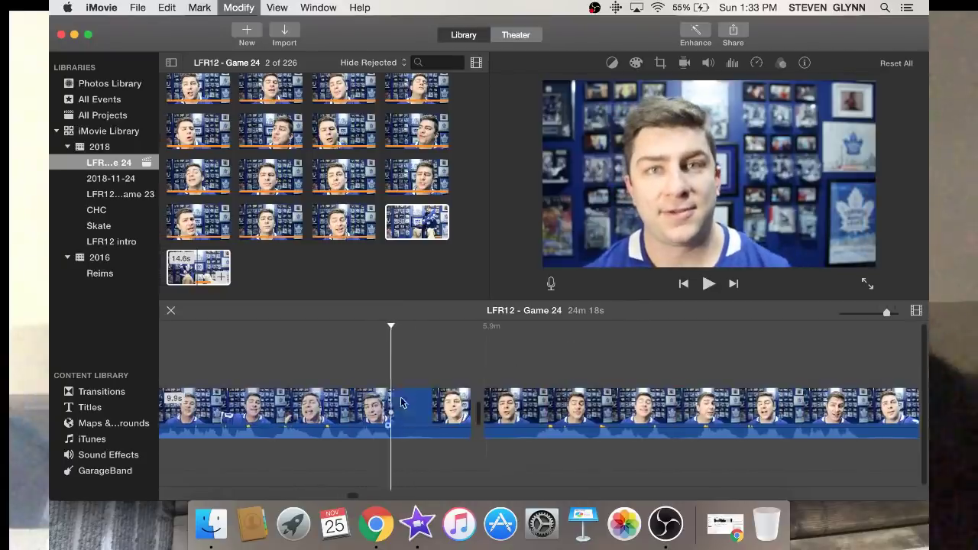
pyautogui.press('Delete')
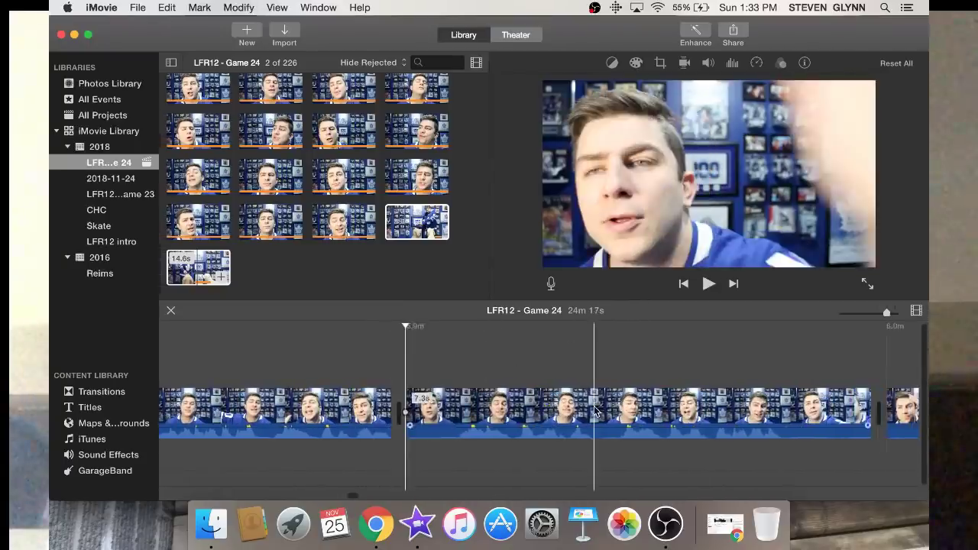
# Split the 7.3 s talking clip near its middle and delete the first part, then split off and delete the last third of the remainder
pyautogui.press('space')
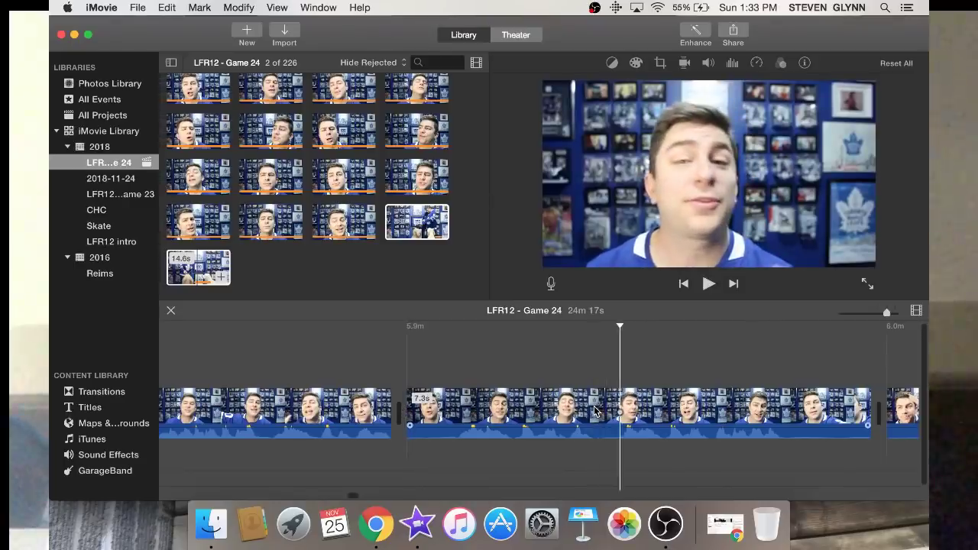
pyautogui.press('super+b')
pyautogui.press('Delete')
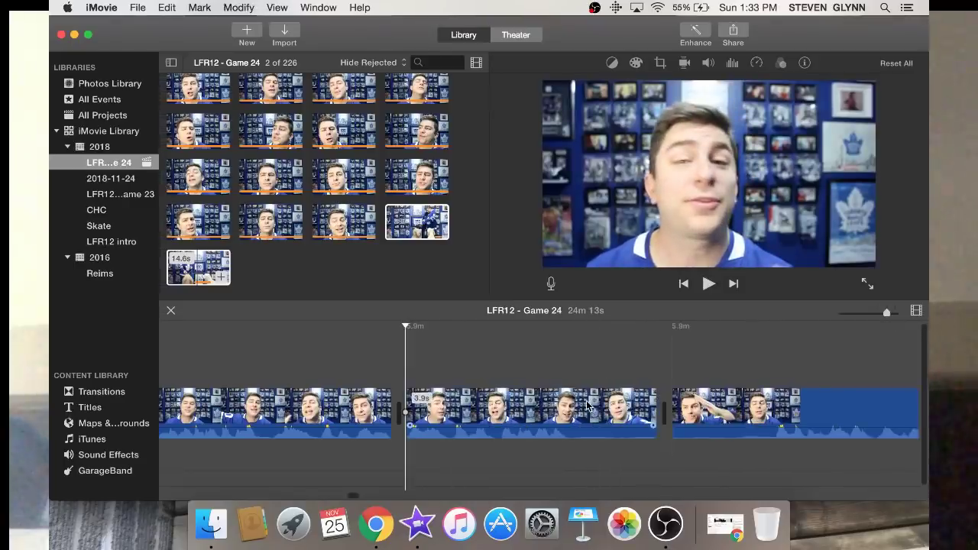
pyautogui.press('super+b')
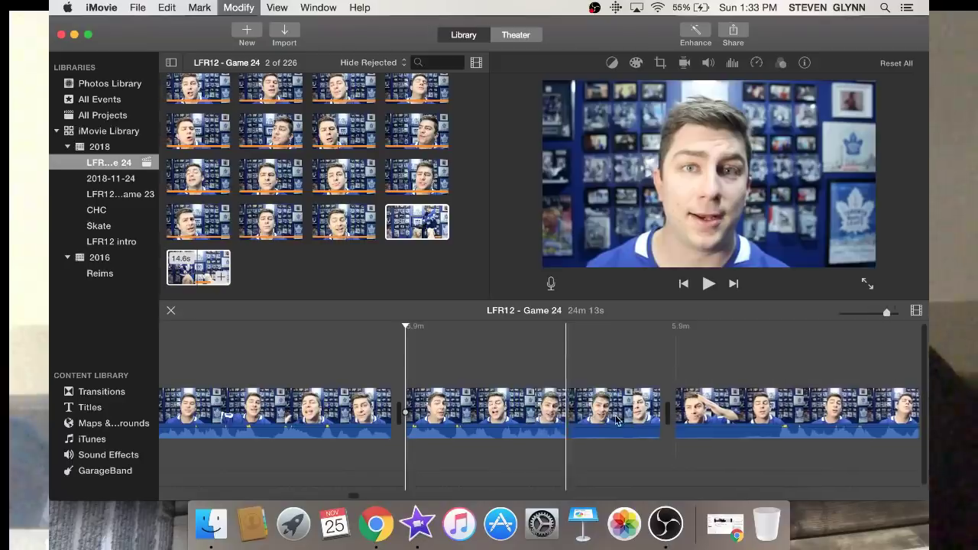
pyautogui.click(615, 417)
pyautogui.press('Delete')
# Trim the 10.4 s clip by splitting after the opening hand movement and again near the end, deleting both outer parts
pyautogui.hscroll(10, 615, 420)
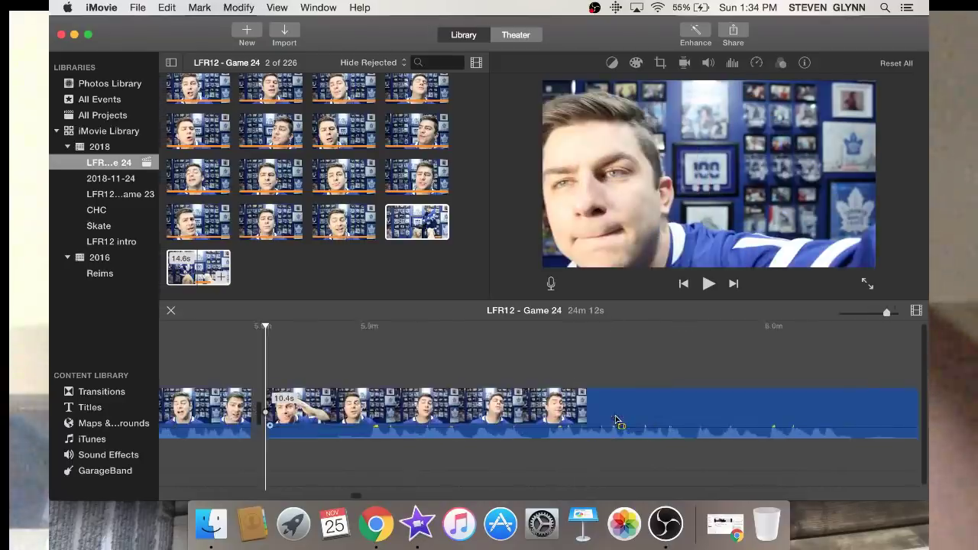
pyautogui.click(252, 357)
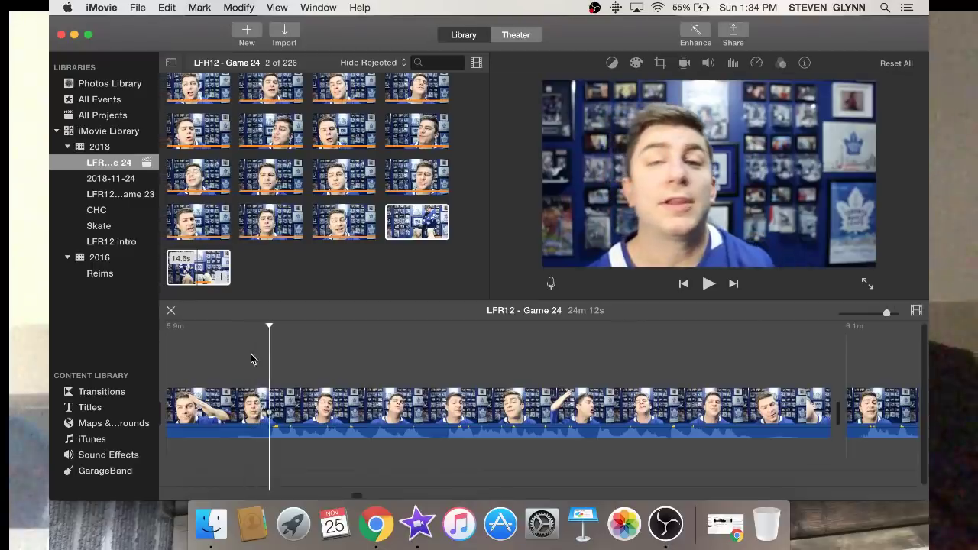
pyautogui.press('super+b')
pyautogui.click(262, 403)
pyautogui.press('Delete')
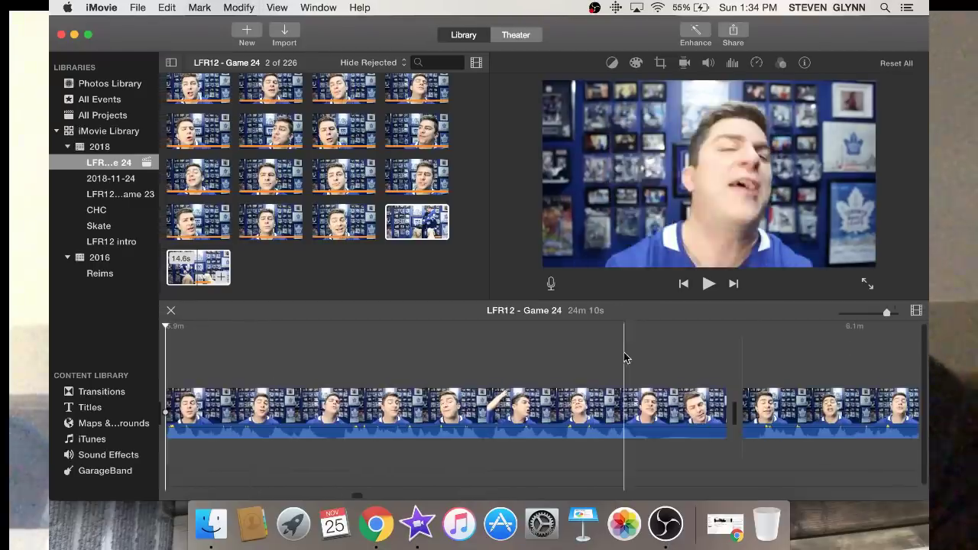
pyautogui.press('super+b')
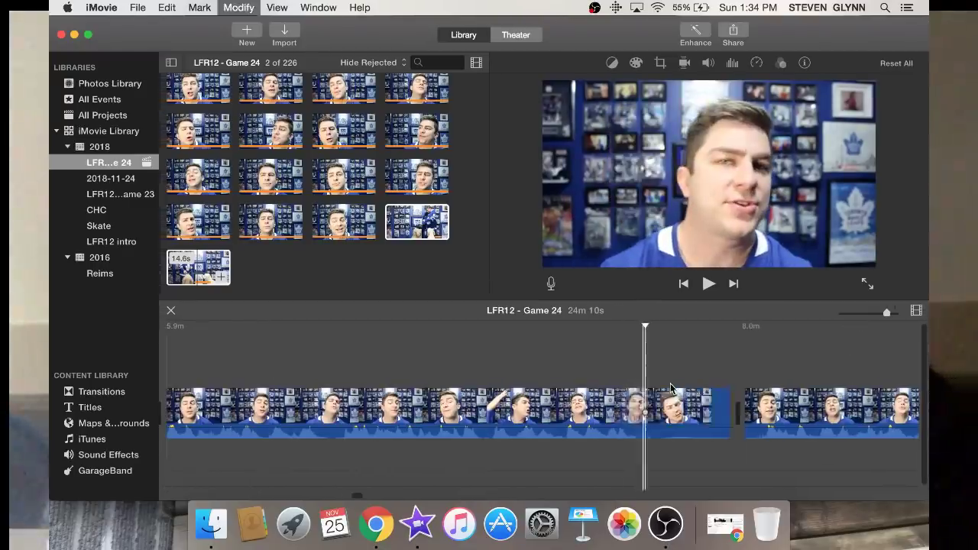
pyautogui.click(670, 391)
pyautogui.press('Delete')
# Split off and delete the brief opening of the next talking clip, then split it again and delete its 1.2 s tail
pyautogui.press('Down')
pyautogui.press('Down')
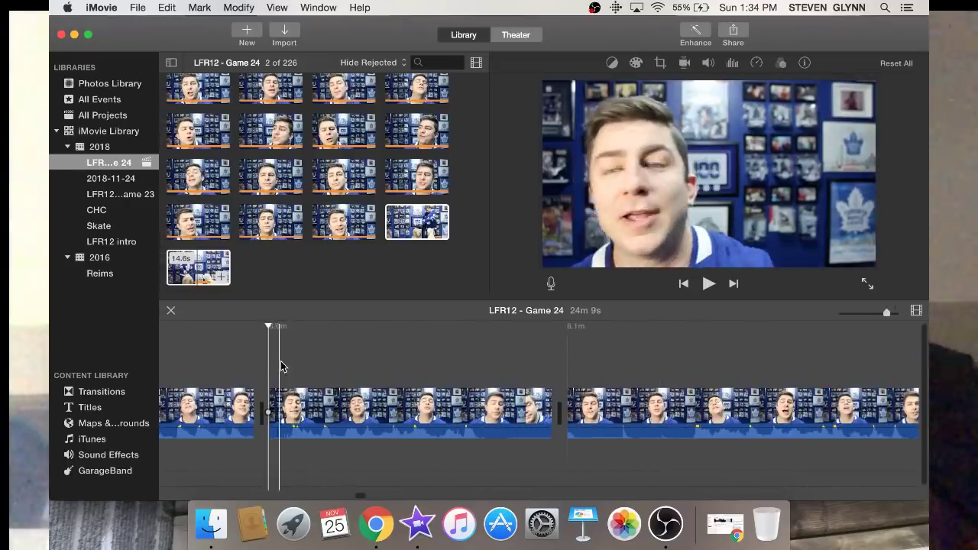
pyautogui.press('super+b')
pyautogui.click(281, 413)
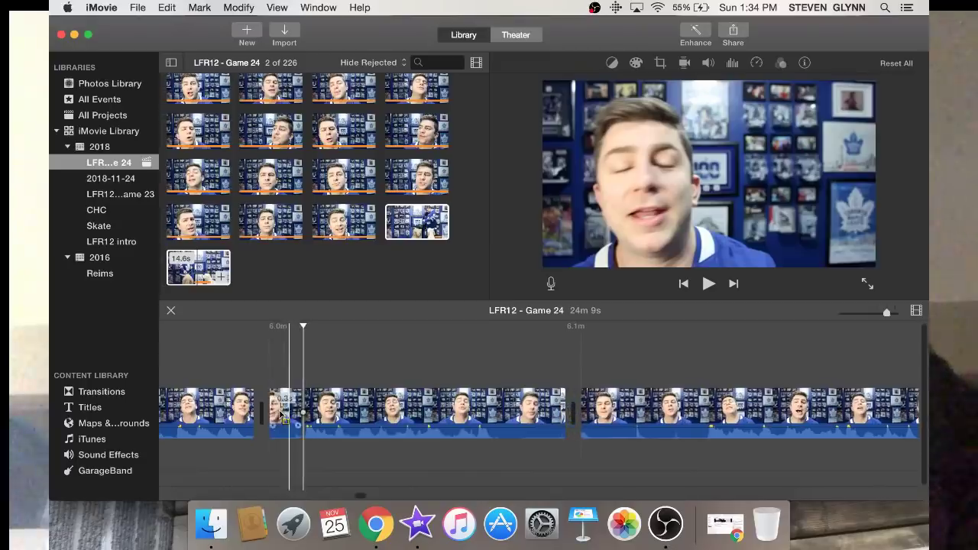
pyautogui.press('Delete')
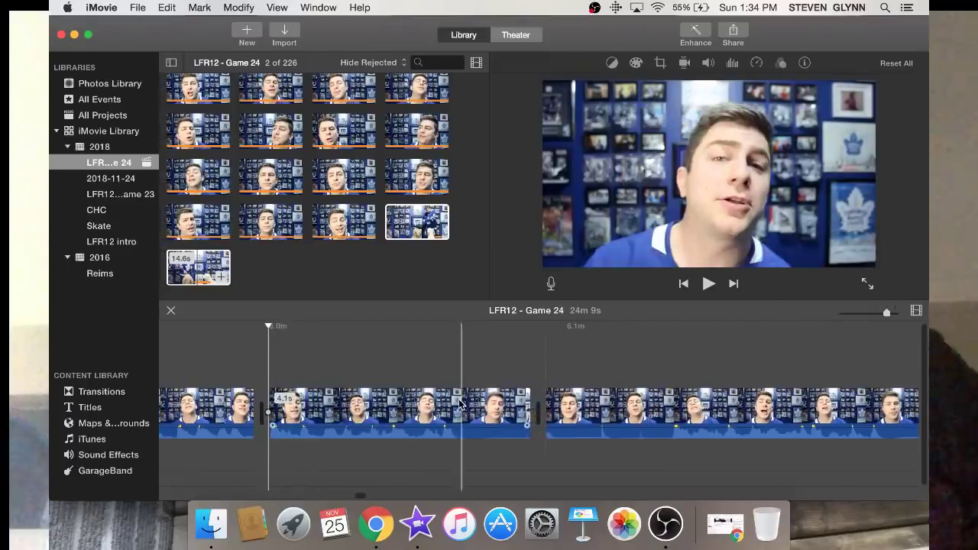
pyautogui.press('super+b')
pyautogui.click(502, 410)
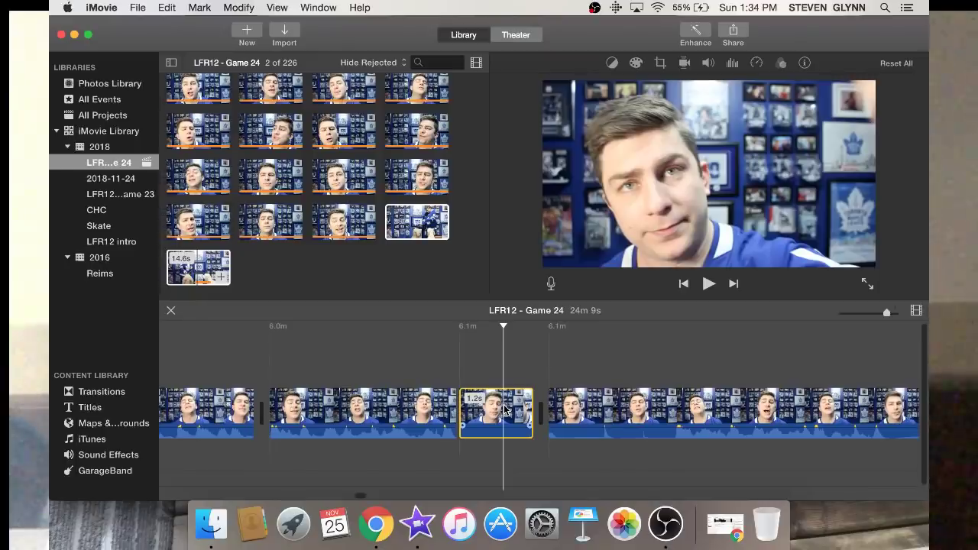
pyautogui.press('Delete')
# Trim the 7.2 s clip by splitting about a quarter in and where the speech ends, deleting the opening and the closing camera reach
pyautogui.hscroll(5, 507, 417)
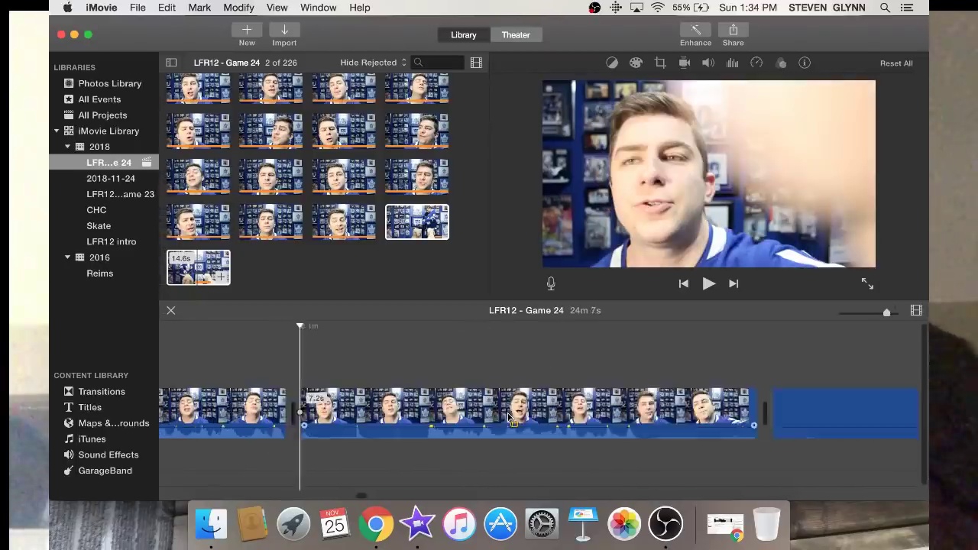
pyautogui.click(294, 401)
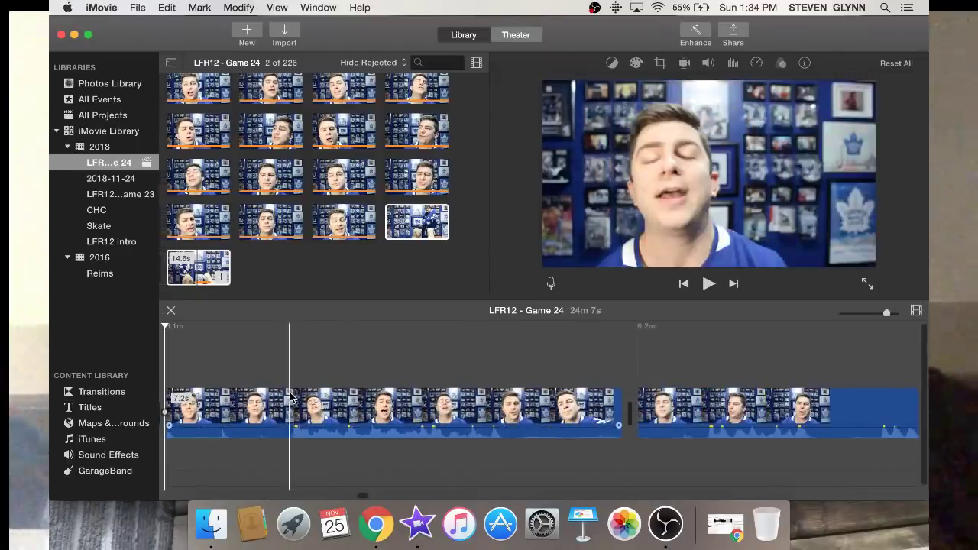
pyautogui.press('super+b')
pyautogui.press('Delete')
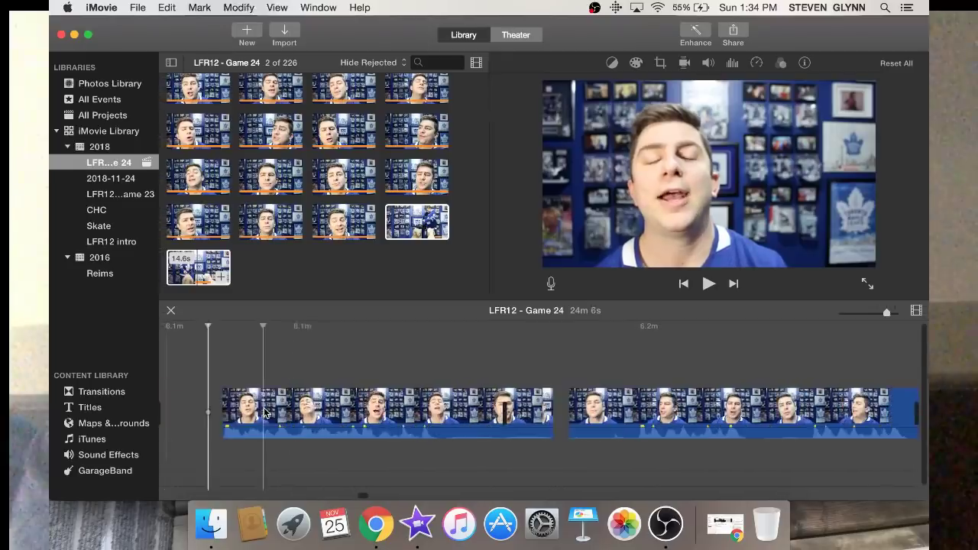
pyautogui.press('super+b')
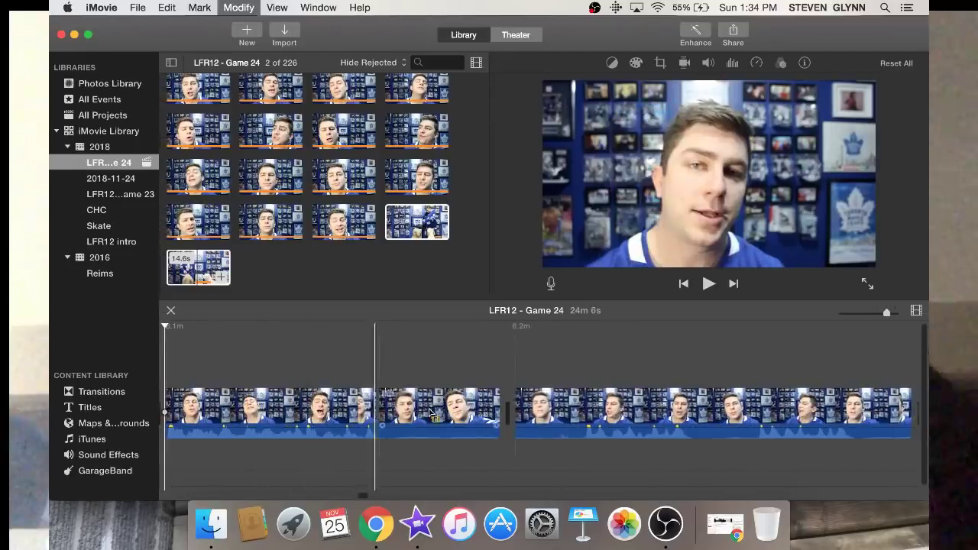
pyautogui.click(430, 415)
pyautogui.press('Delete')
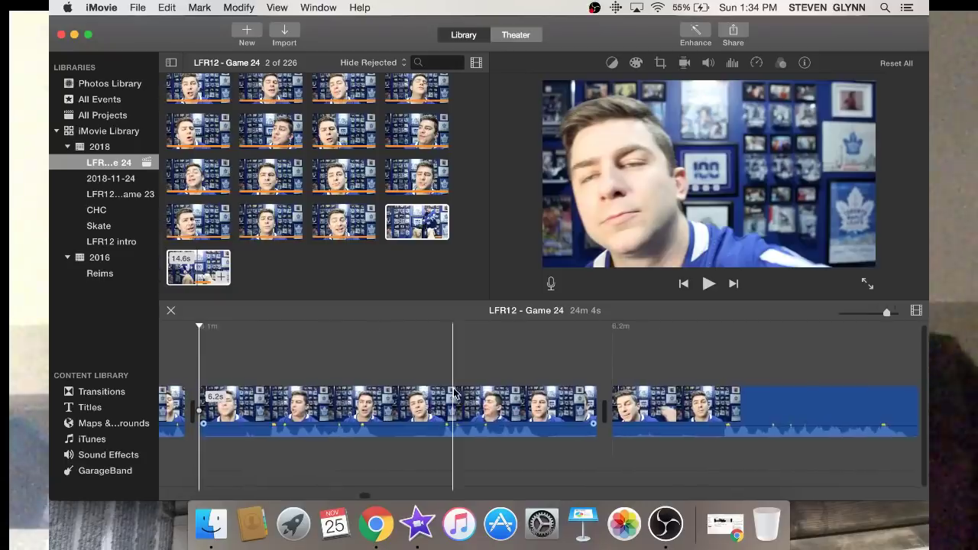
# Split the 6.2 s clip about 60% through and delete the part before, then split the remainder after the speech and delete its tail
pyautogui.click(437, 392)
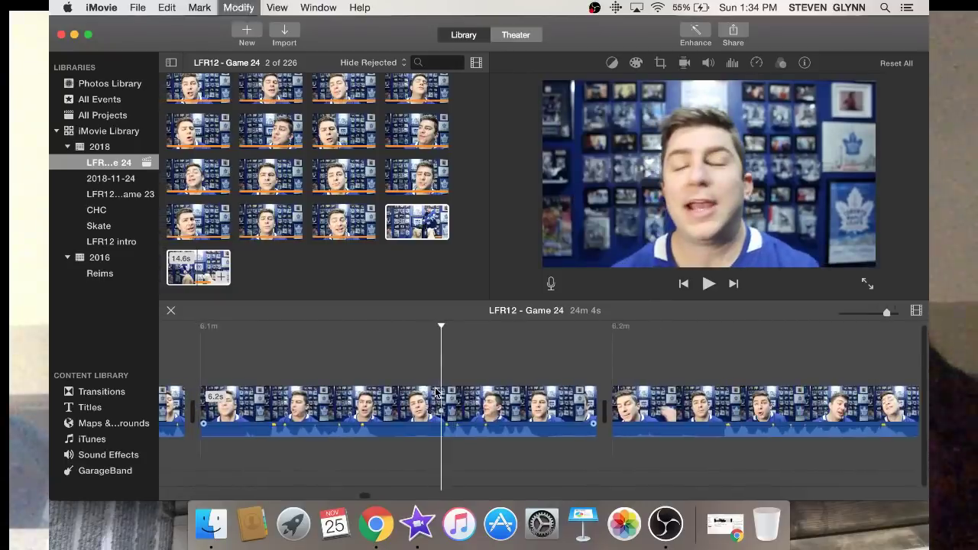
pyautogui.press('super+b')
pyautogui.click(410, 415)
pyautogui.press('Delete')
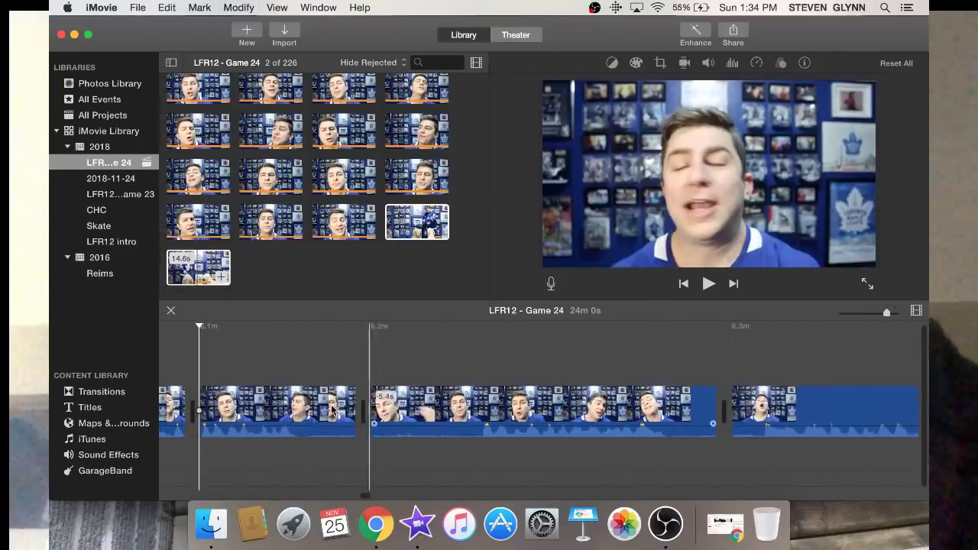
pyautogui.click(296, 403)
pyautogui.press('super+b')
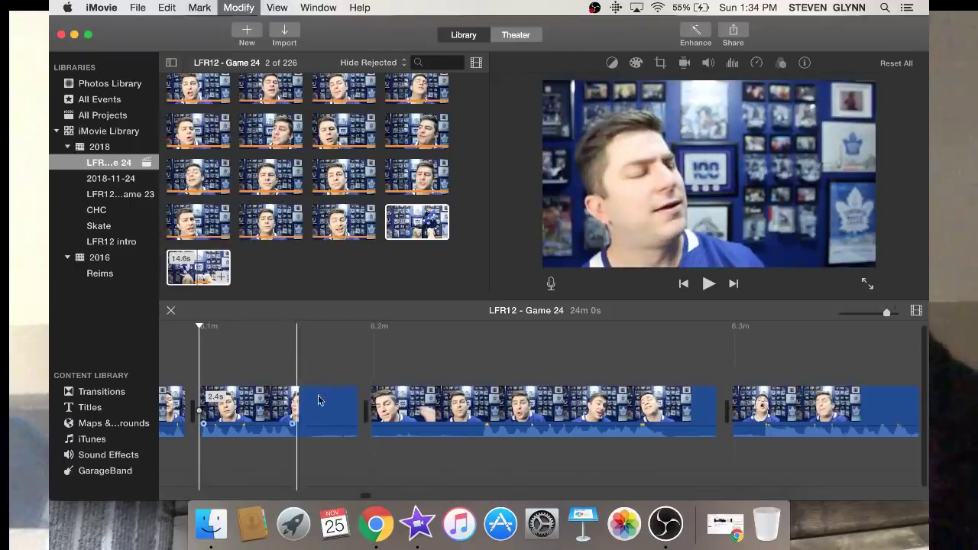
pyautogui.click(322, 399)
pyautogui.press('Delete')
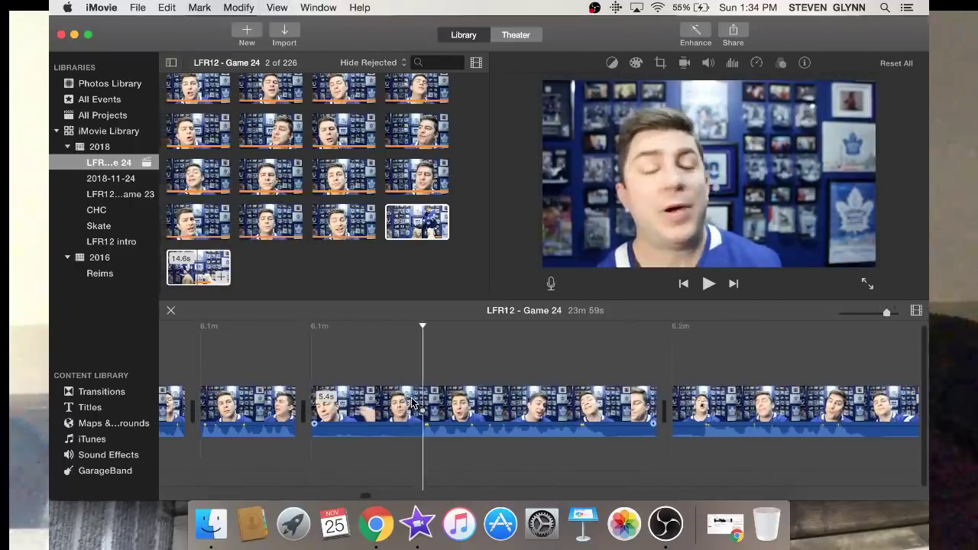
# Split the 5.4 s clip about a third in and delete the opening, then split off and delete the last quarter of the remainder
pyautogui.press('super+b')
pyautogui.click(411, 402)
pyautogui.press('Delete')
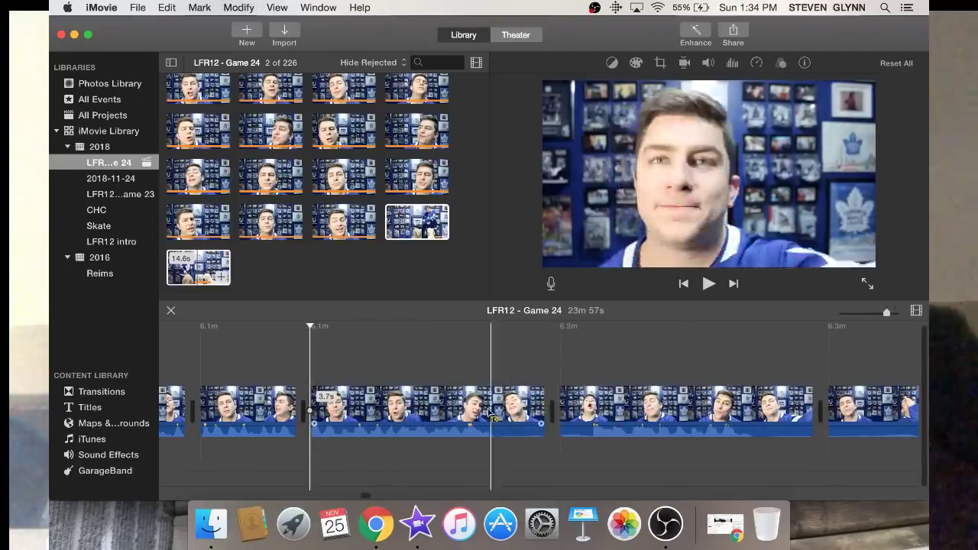
pyautogui.press('super+b')
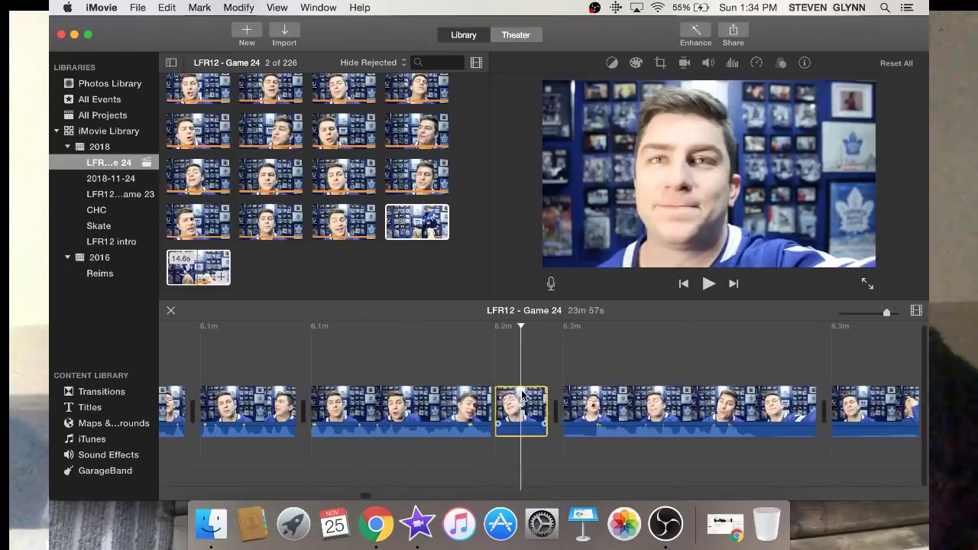
pyautogui.press('space')
pyautogui.press('Delete')
# Preview the start of the following open-mouthed talking clip, split it shortly after its beginning, and delete the short opening
pyautogui.press('space')
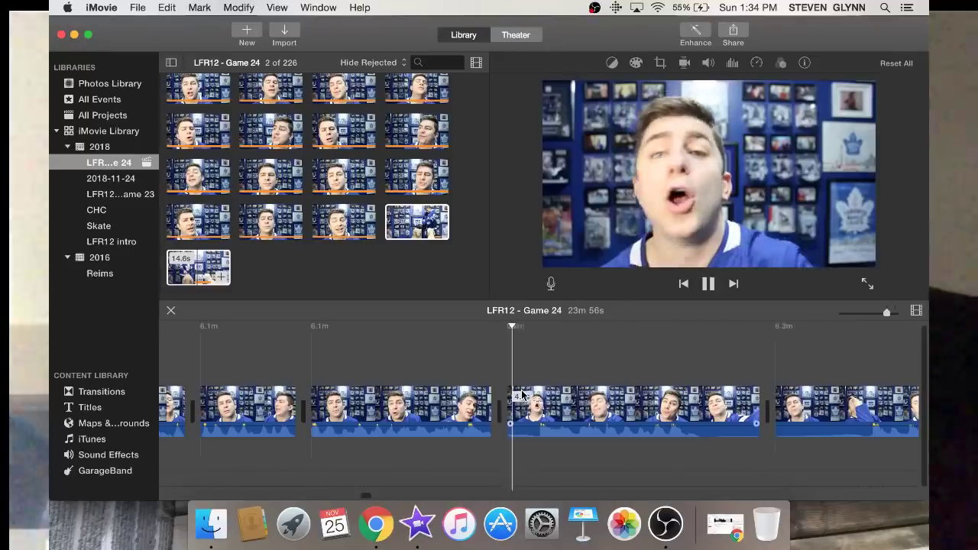
pyautogui.press('space')
pyautogui.press('super+b')
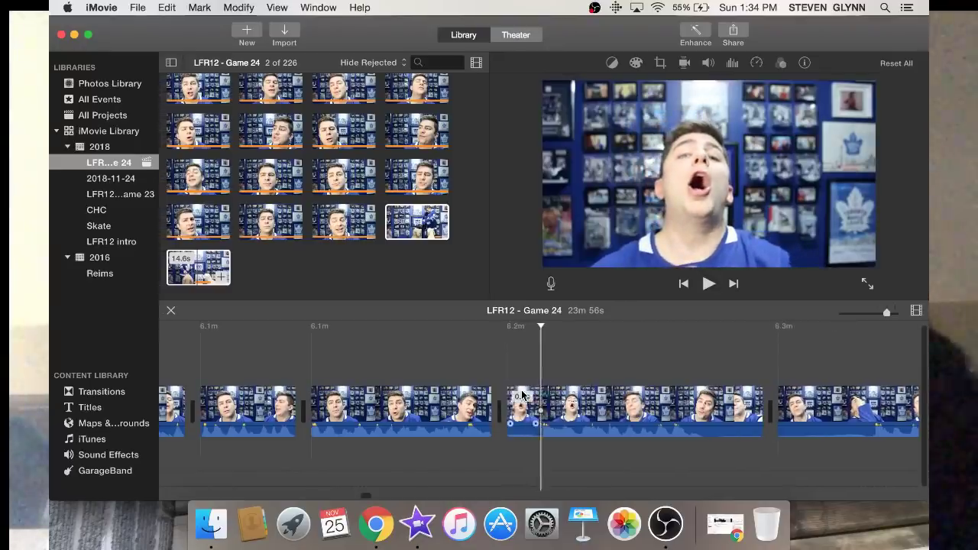
pyautogui.press('Delete')
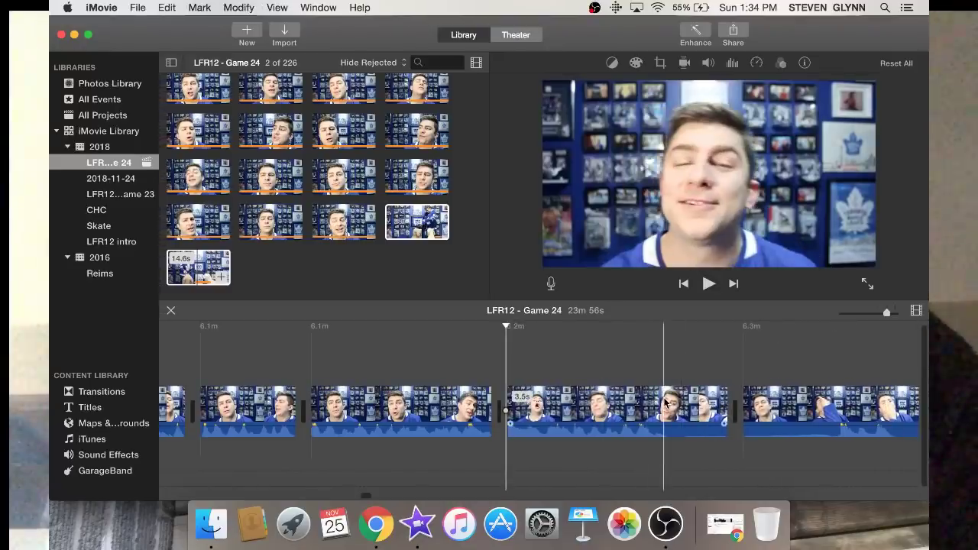
# Split the 3.5 s talking clip about 70% through and delete the part after the split
pyautogui.press('super+b')
pyautogui.click(690, 403)
pyautogui.press('Delete')
pyautogui.hscroll(8, 690, 403)
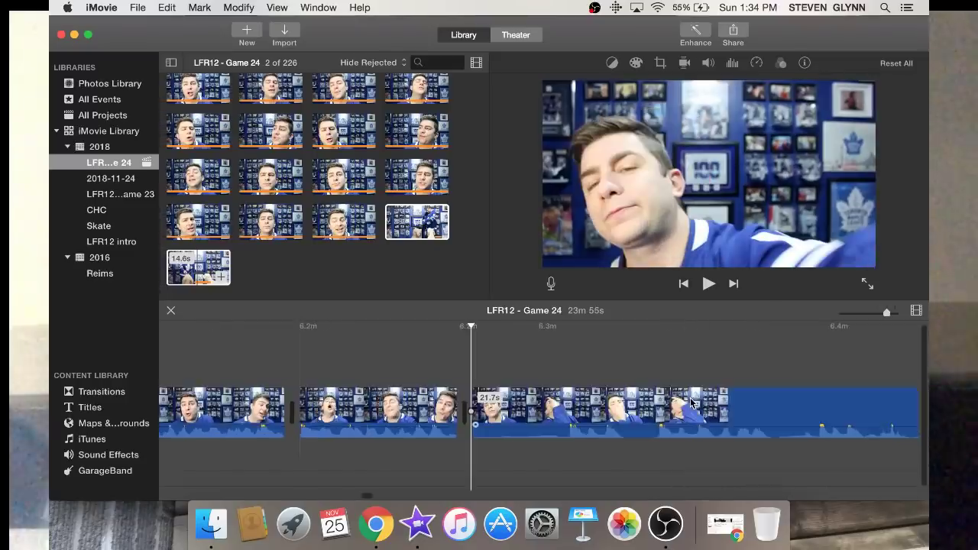
# Split the 21.7 s clip 18.5 s in, where he stands with raised hands, and delete the 18.5 s before it
pyautogui.hscroll(2, 690, 402)
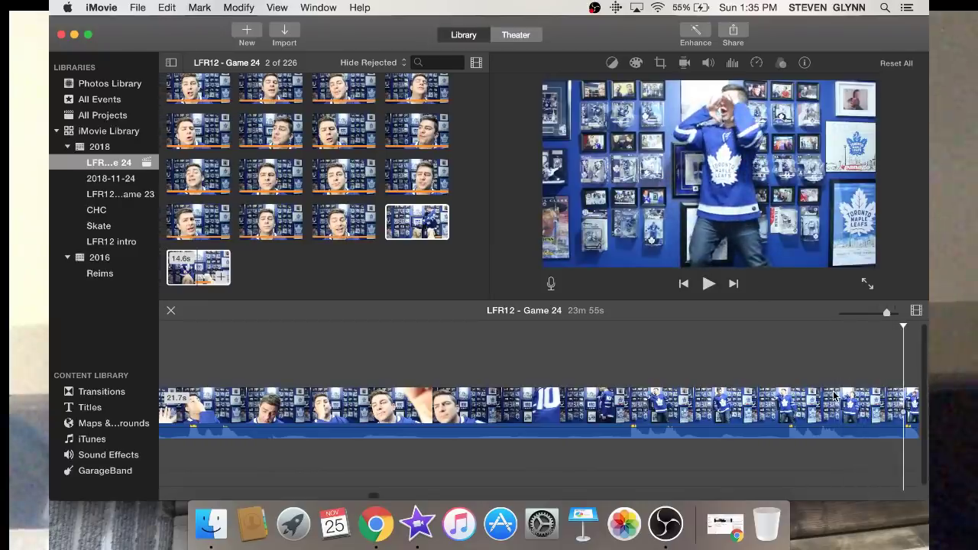
pyautogui.press('super+equal')
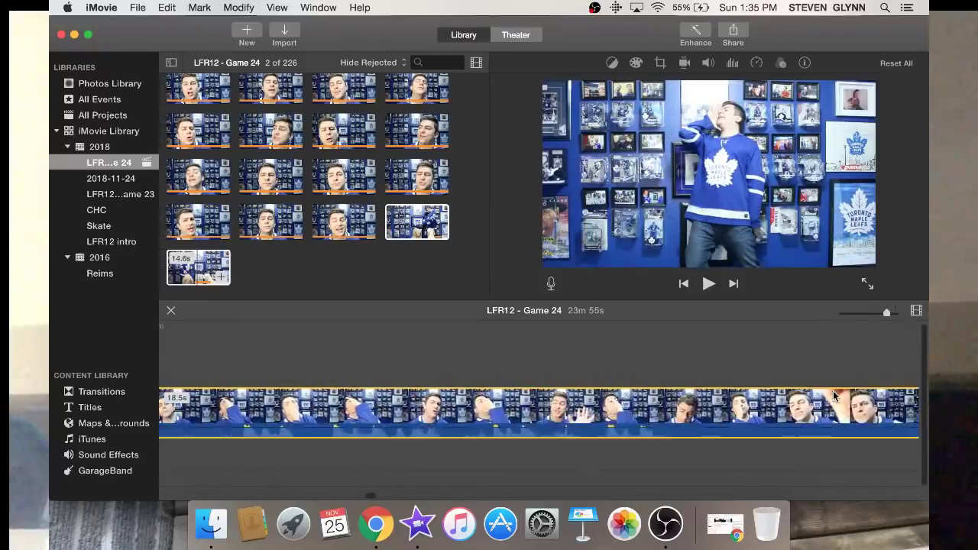
pyautogui.press('Delete')
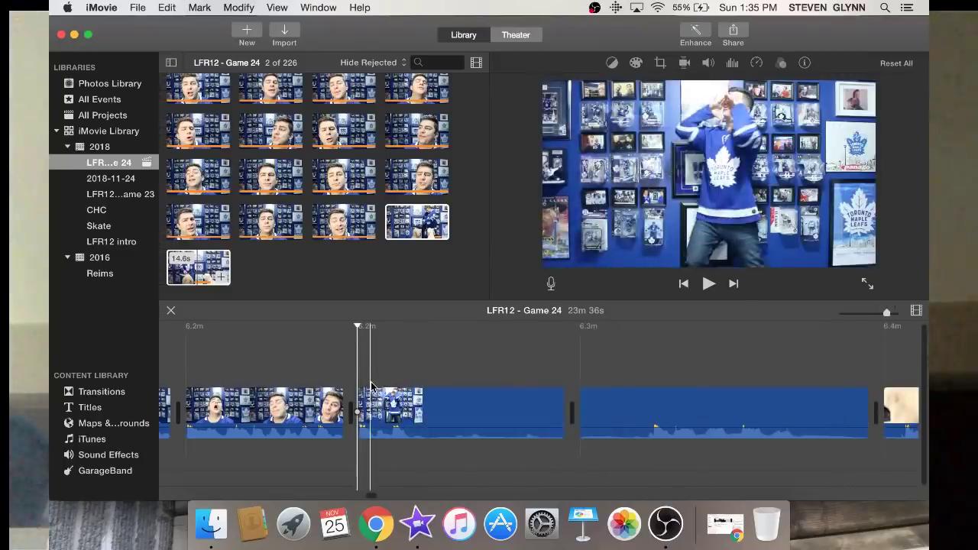
# Preview the remaining standing-jersey clip, split it after the short raised-hands moment, and delete the rest
pyautogui.press('space')
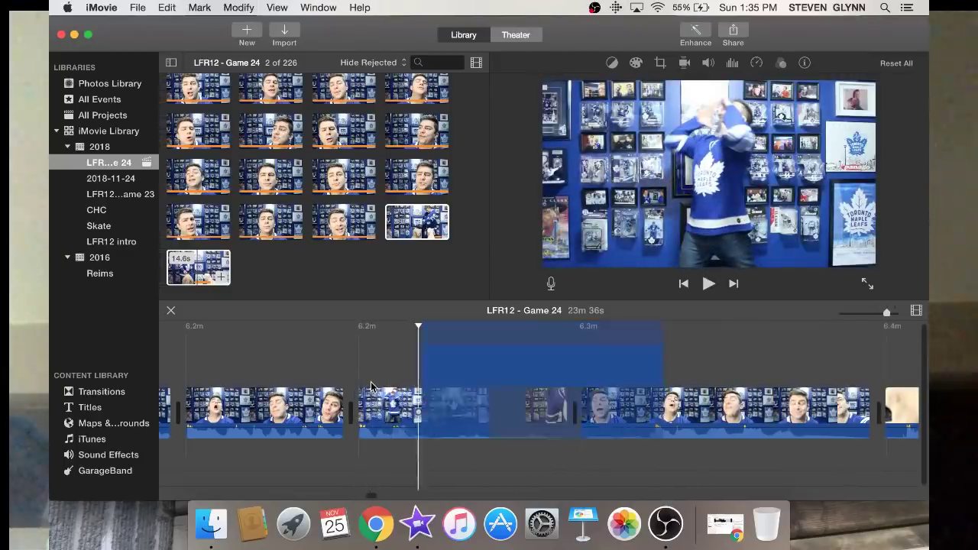
pyautogui.click(437, 412)
pyautogui.press('Delete')
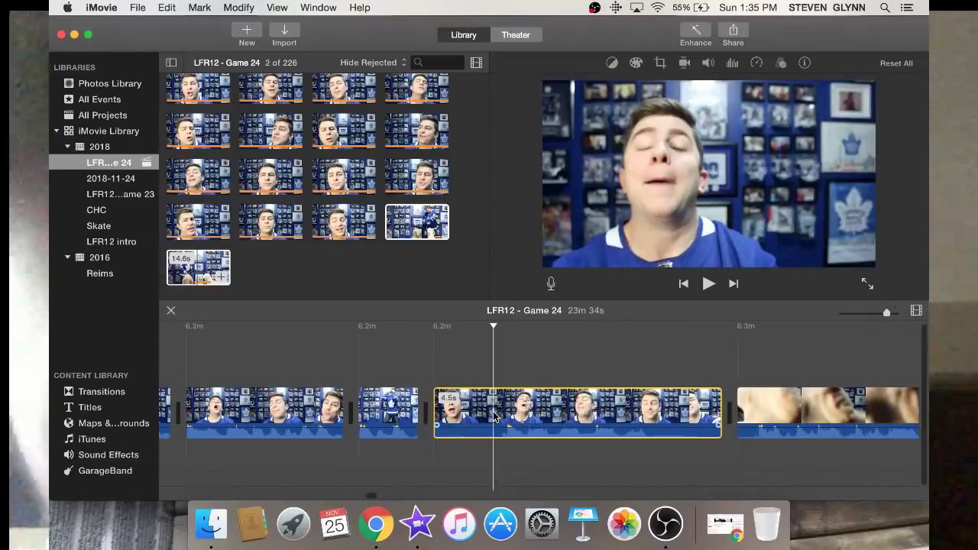
# Split the 4.5 s talking clip 1.1 s in and delete the opening, then split off and delete the tail after the speech
pyautogui.press('super+b')
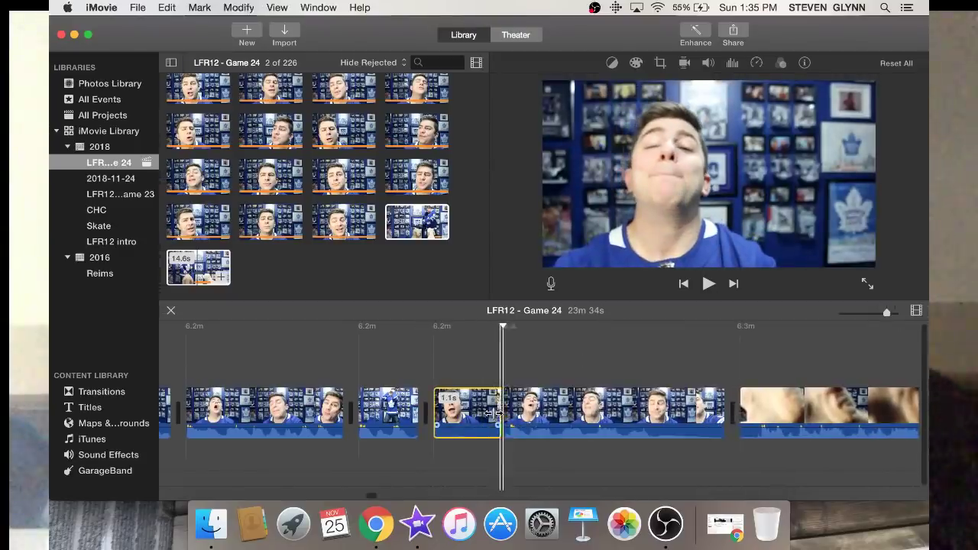
pyautogui.press('space')
pyautogui.hscroll(5, 493, 417)
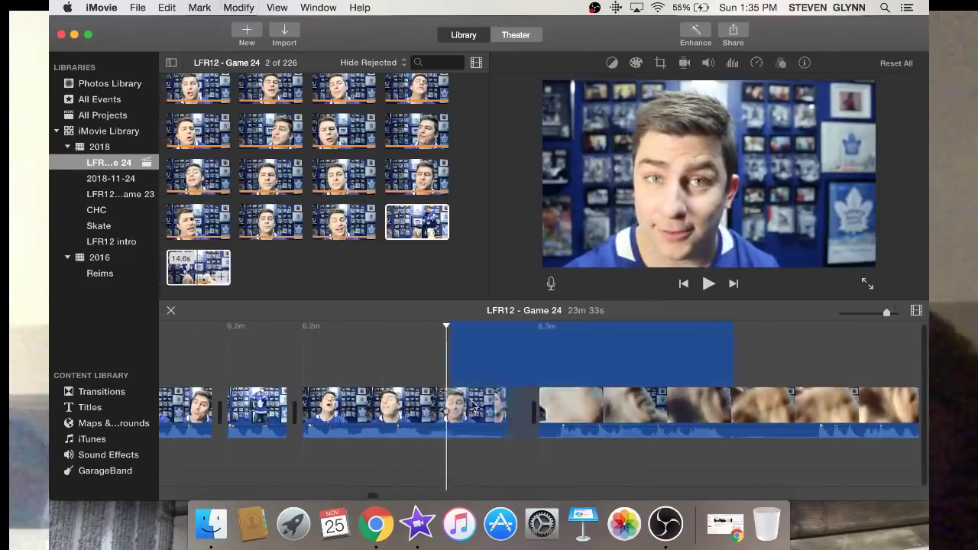
pyautogui.click(478, 413)
pyautogui.press('Delete')
# Preview the blurry 10.2 s close-up clip, split it 3.8 s and 4.4 s in, and delete both pieces before the last split
pyautogui.press('space')
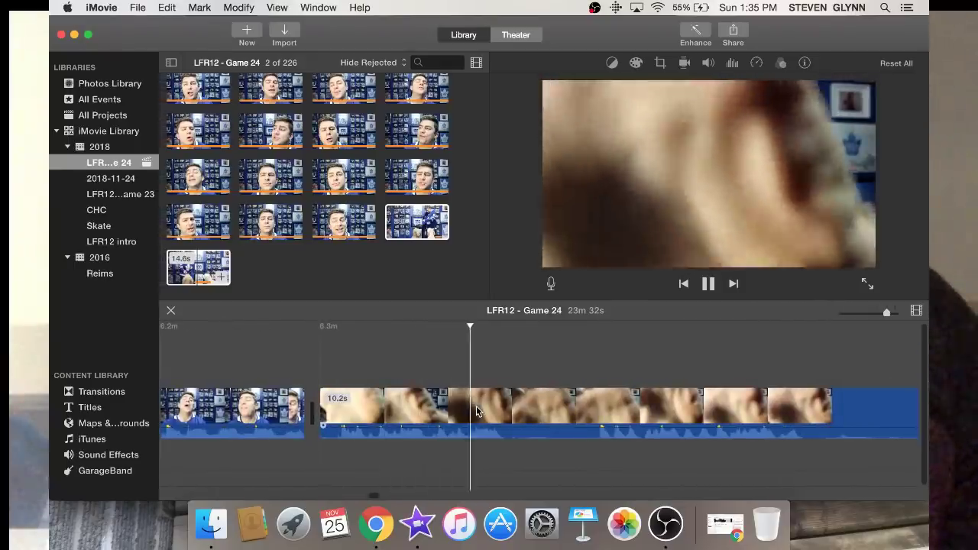
pyautogui.press('space')
pyautogui.hscroll(3, 478, 412)
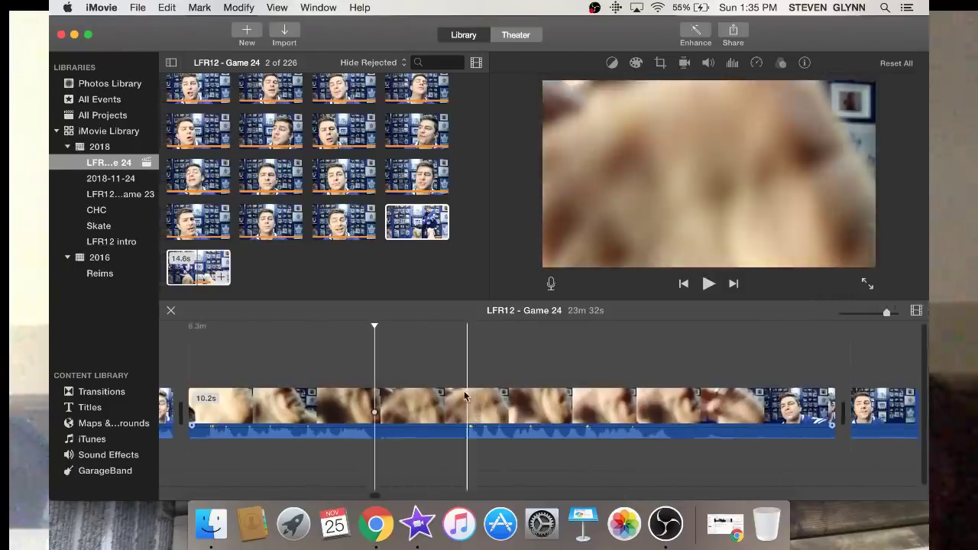
pyautogui.click(462, 396)
pyautogui.press('super+b')
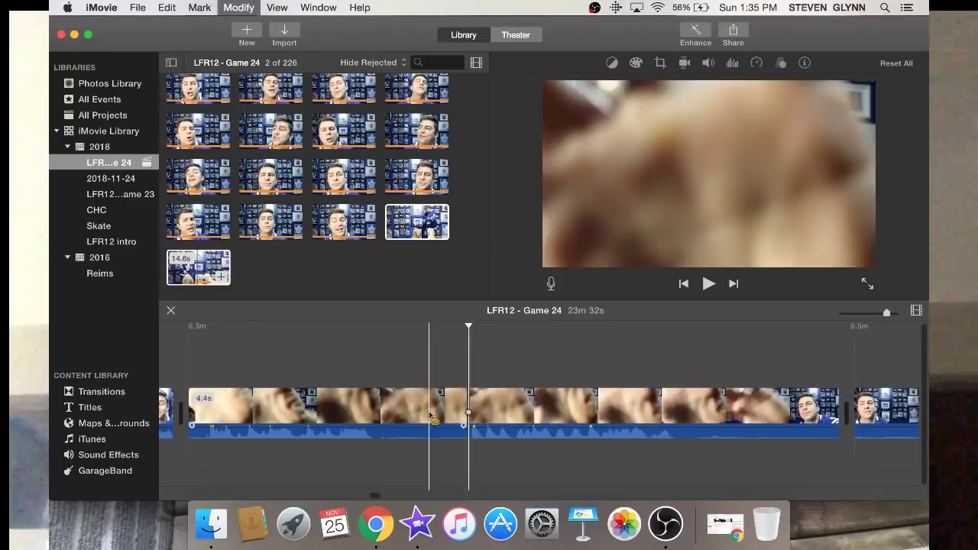
pyautogui.click(429, 416)
pyautogui.press('super+b')
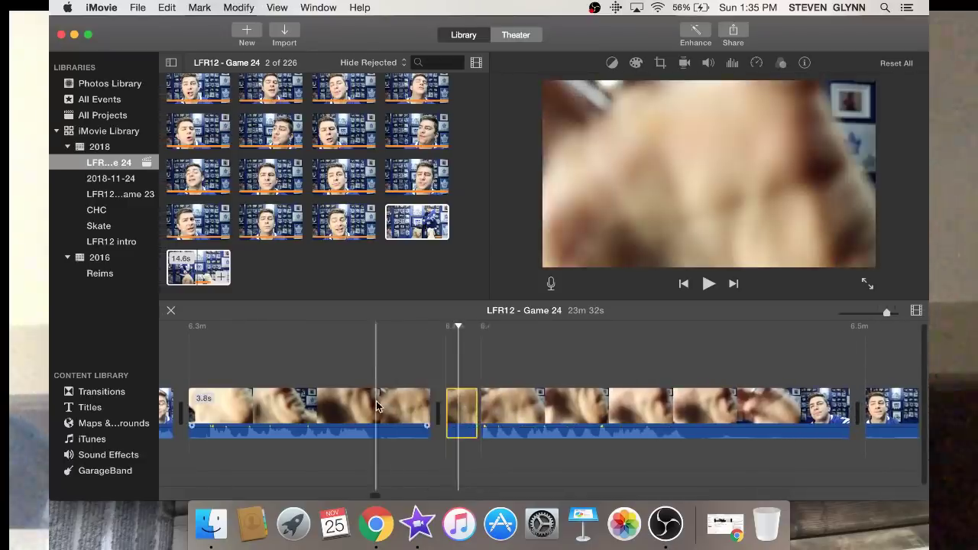
pyautogui.press('Delete')
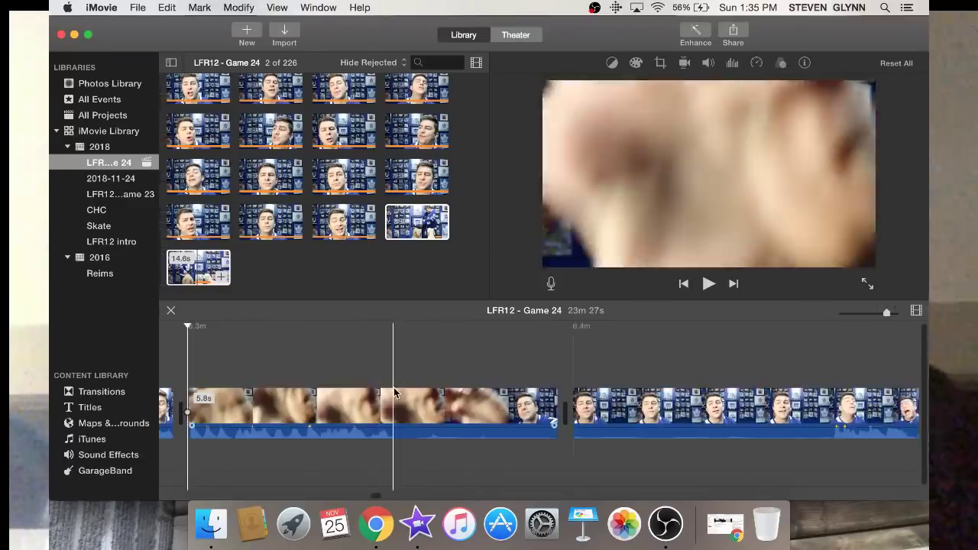
# Split the remaining 5.8 s close-up clip 3.2 s in and delete the part where he pulls back from the camera
pyautogui.press('super+b')
pyautogui.click(425, 404)
pyautogui.press('Delete')
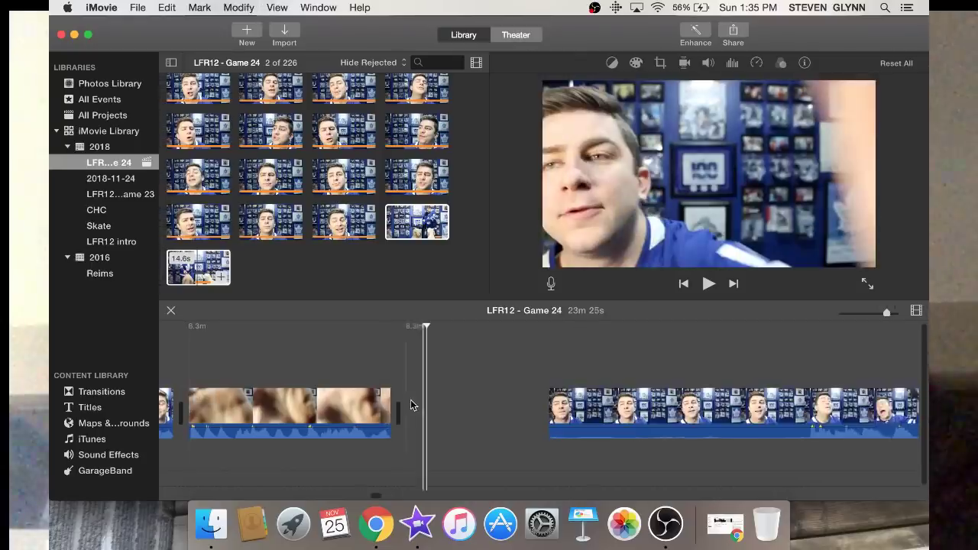
# Detach the audio from the 3.2 s close-up clip, cut the audio for reuse, and delete the leftover video
pyautogui.click(323, 416)
pyautogui.rightClick(323, 416)
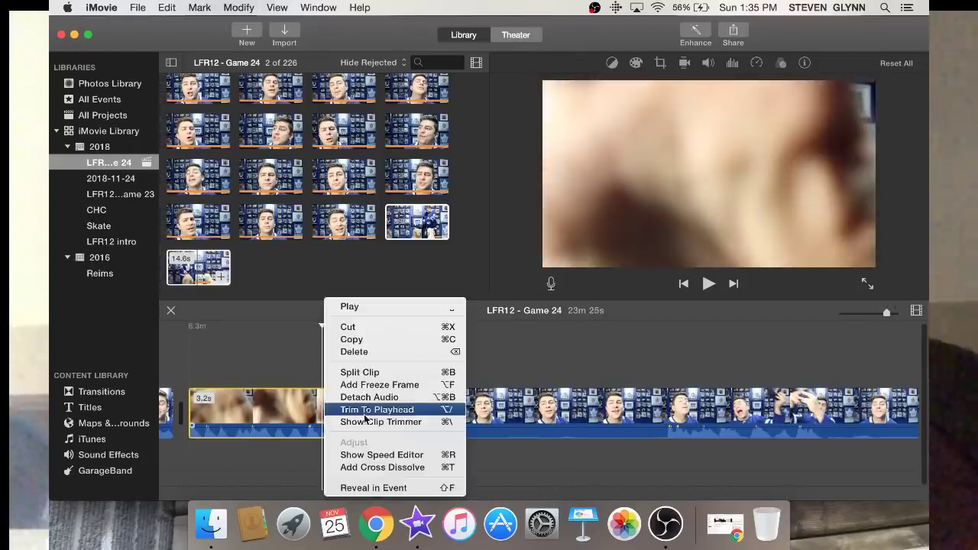
pyautogui.click(367, 398)
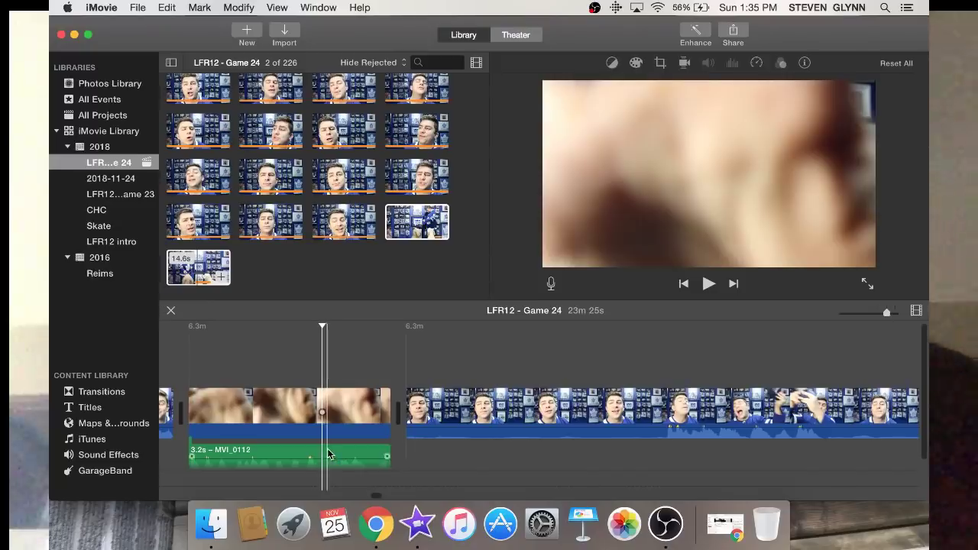
pyautogui.click(328, 453)
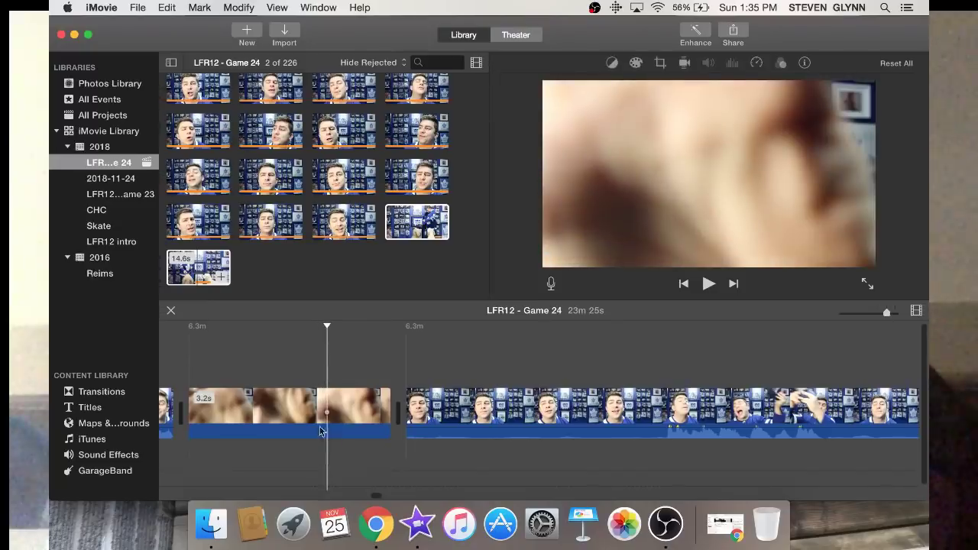
pyautogui.click(314, 415)
pyautogui.press('Delete')
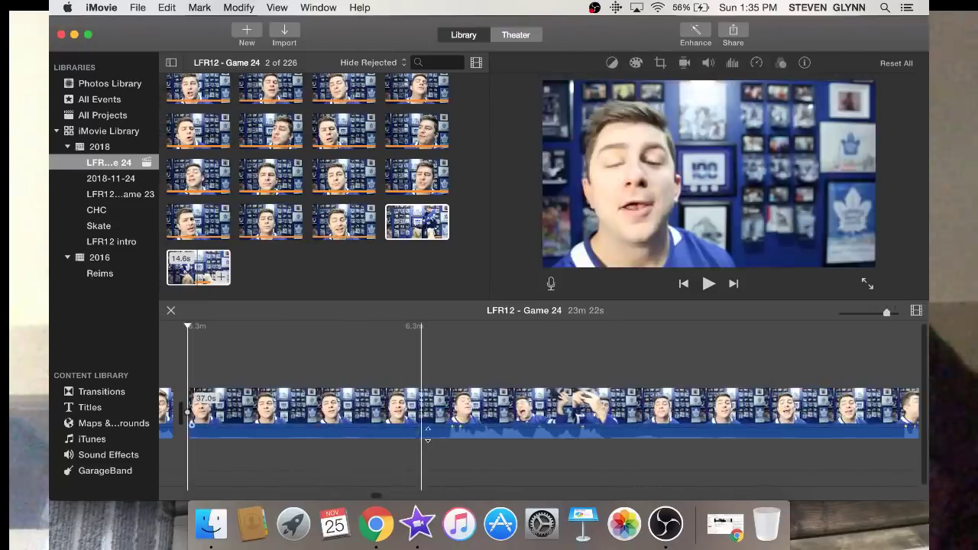
# Split the 37.0 s clip 32.0 s in and delete everything before, then split off and delete the end where he bends down
pyautogui.hscroll(10, 413, 425)
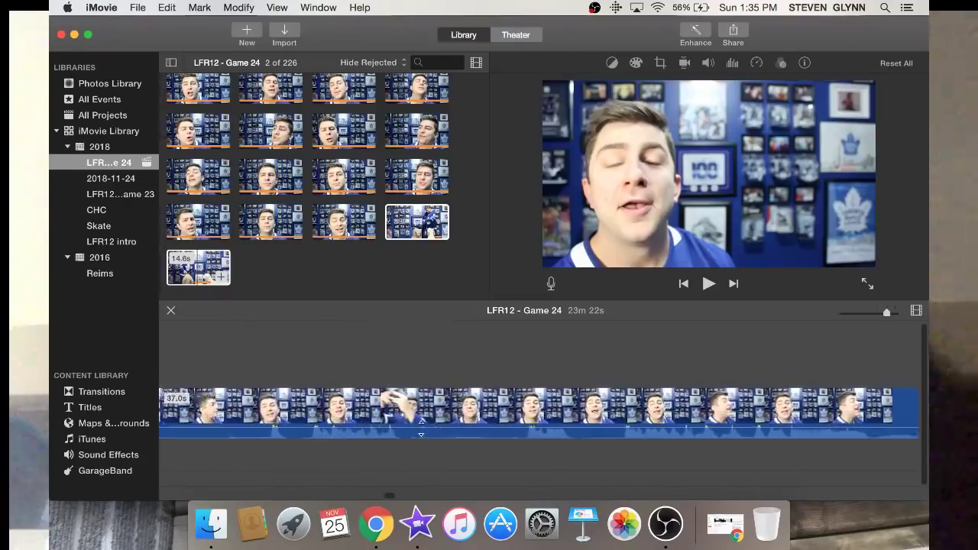
pyautogui.click(527, 408)
pyautogui.press('space')
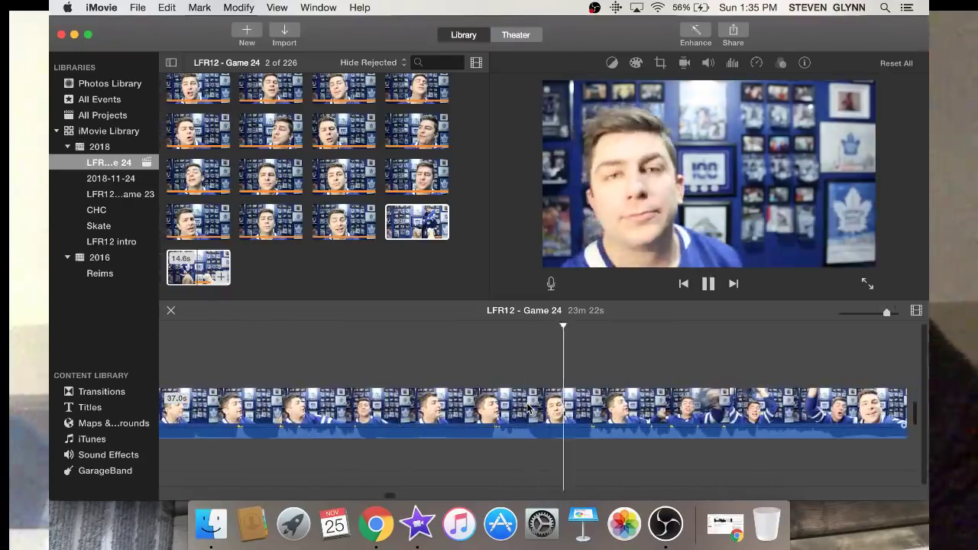
pyautogui.press('super+b')
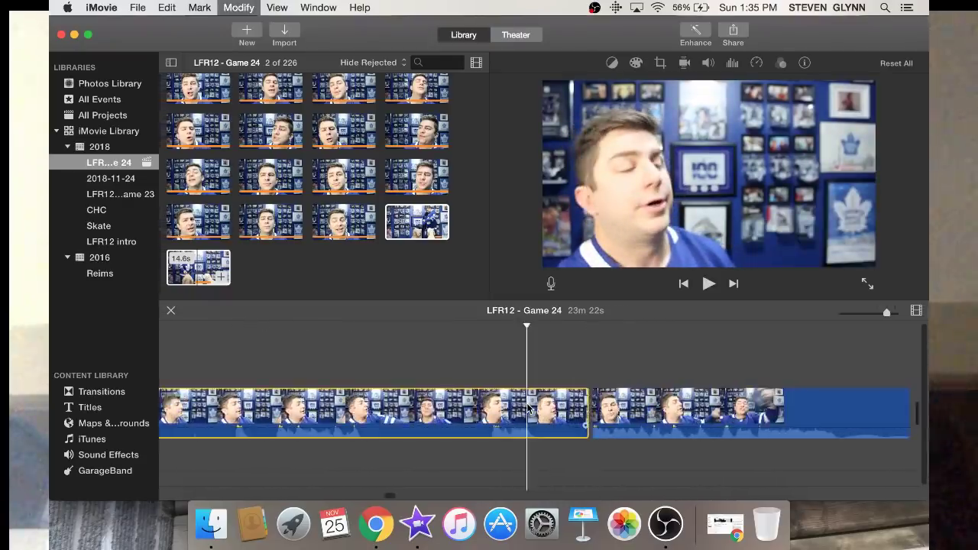
pyautogui.hscroll(-10, 527, 409)
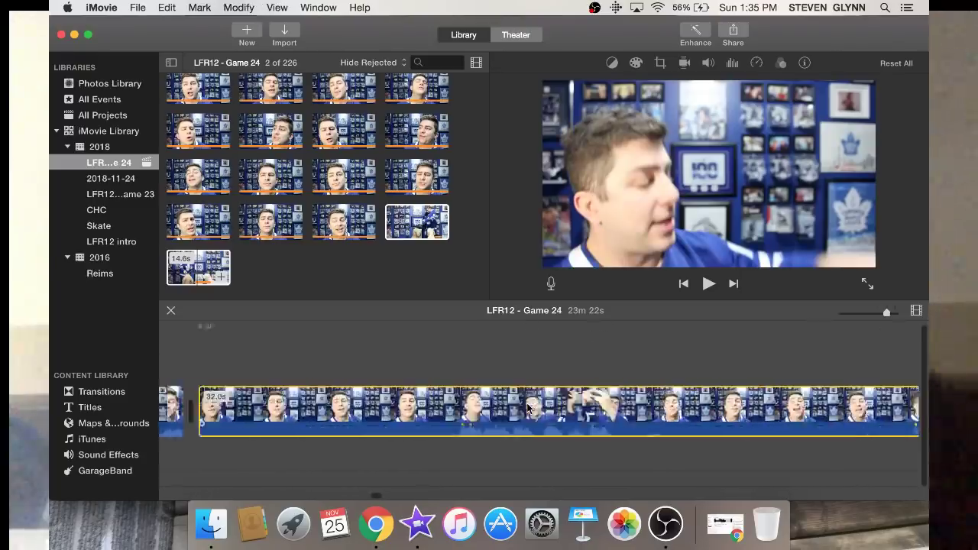
pyautogui.hscroll(-5, 527, 409)
pyautogui.press('Delete')
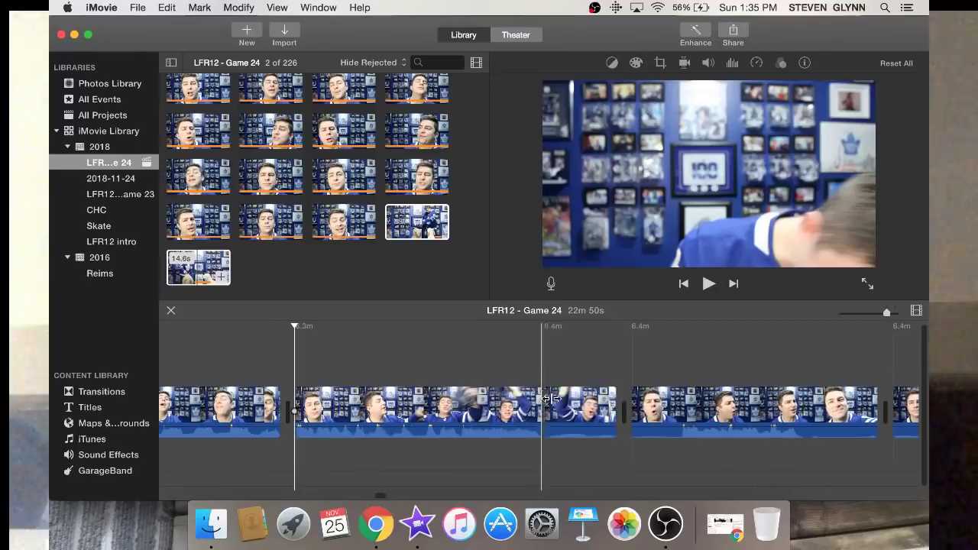
pyautogui.click(550, 398)
pyautogui.press('Delete')
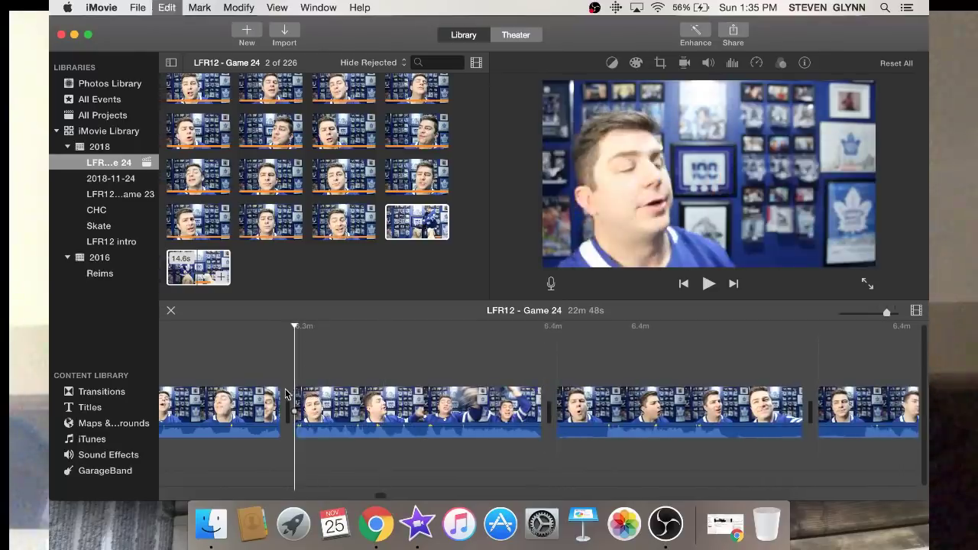
# Paste the 3.2 s MVI_0112 audio beneath the arm-waving clip, align its end with the clip's end, and preview the result
pyautogui.press('super+v')
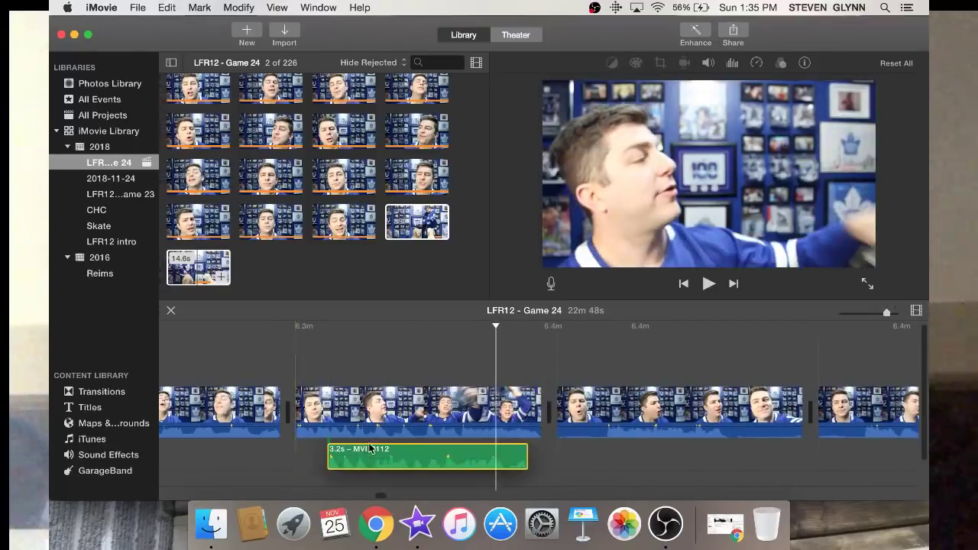
pyautogui.moveTo(370, 448); pyautogui.dragTo(375, 448)
pyautogui.click(264, 419)
pyautogui.press('space')
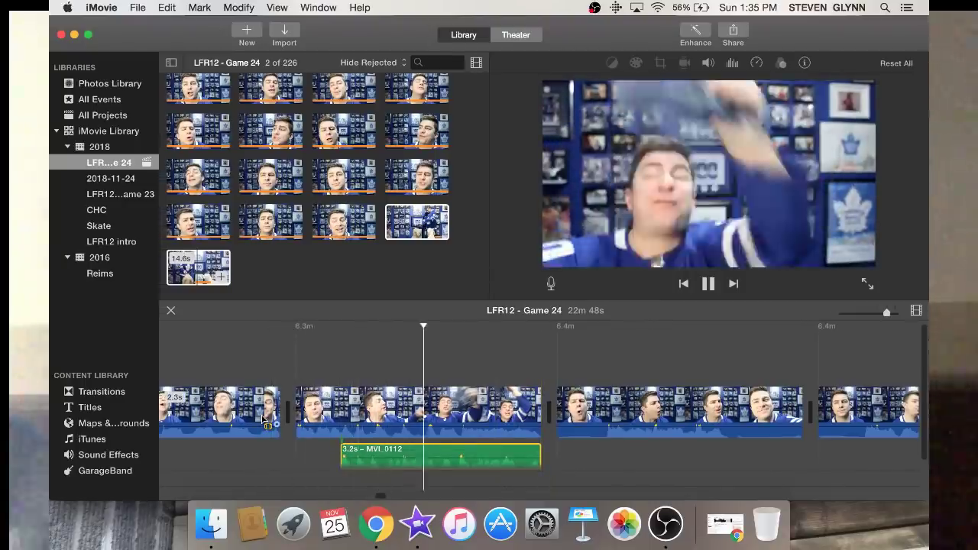
pyautogui.press('space')
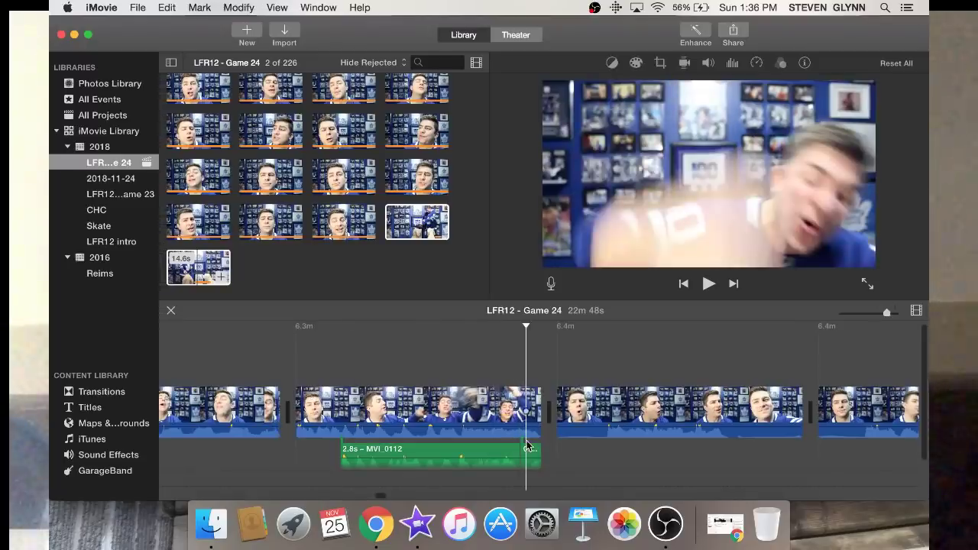
# Split the MVI_0112 audio at 2.8 s and delete its tail, then trim the video clip above to the same end
pyautogui.moveTo(530, 457); pyautogui.dragTo(522, 447)
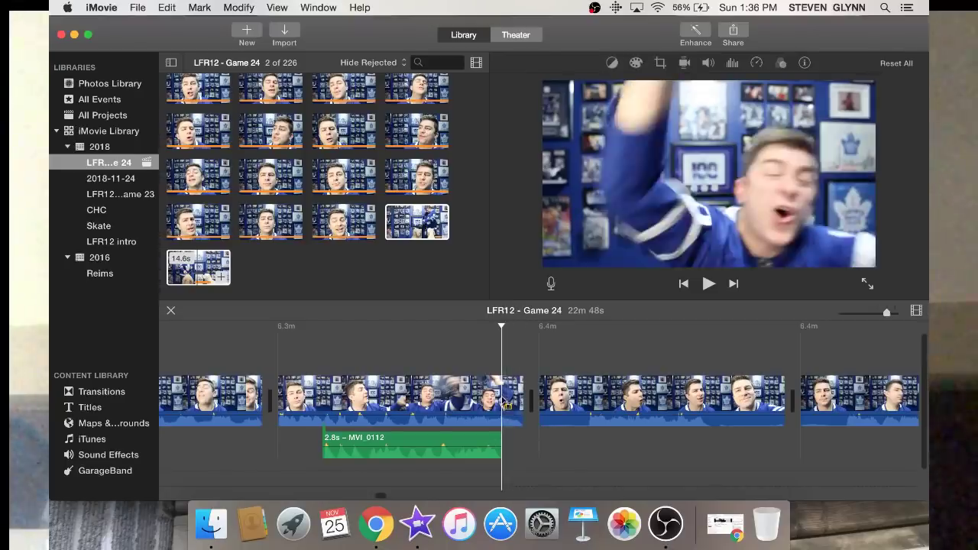
pyautogui.press('super+b')
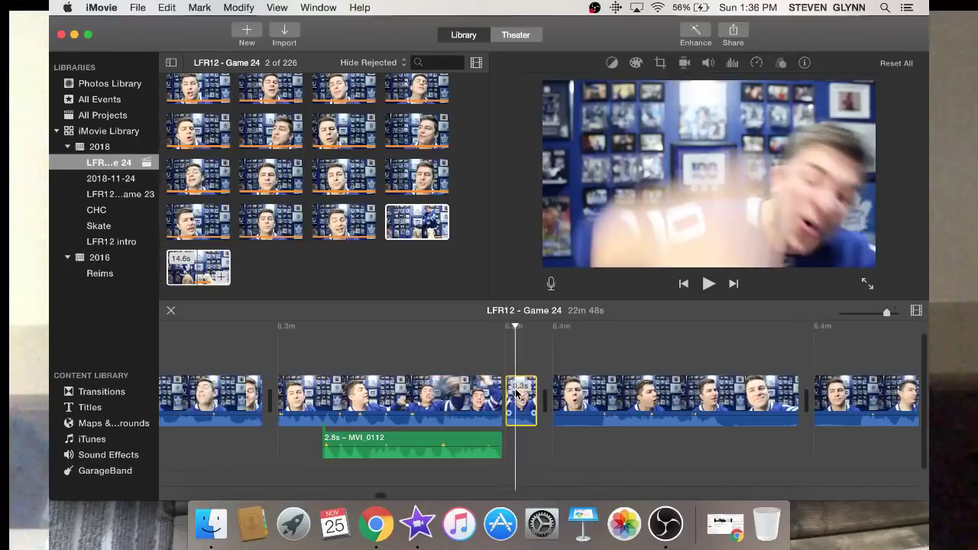
pyautogui.press('Delete')
# Preview the start of the following talking clip, split it about 0.8 s in, and delete the opening
pyautogui.press('space')
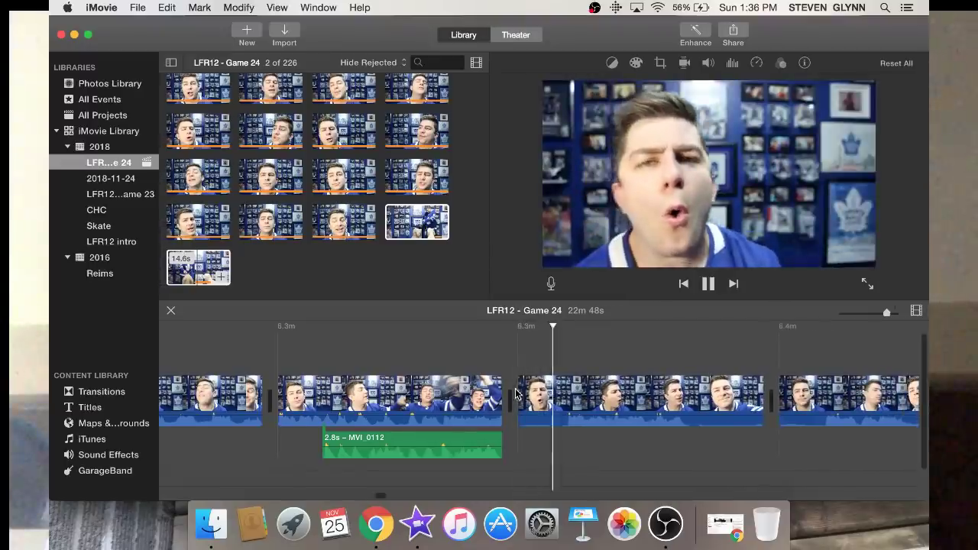
pyautogui.press('space')
pyautogui.press('Left')
pyautogui.press('Left')
pyautogui.press('super+b')
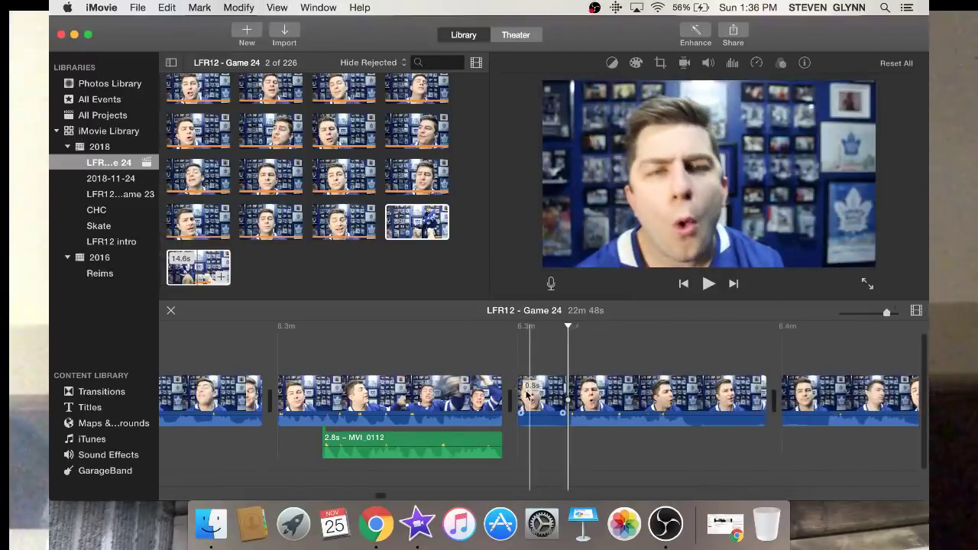
pyautogui.click(530, 394)
pyautogui.press('Delete')
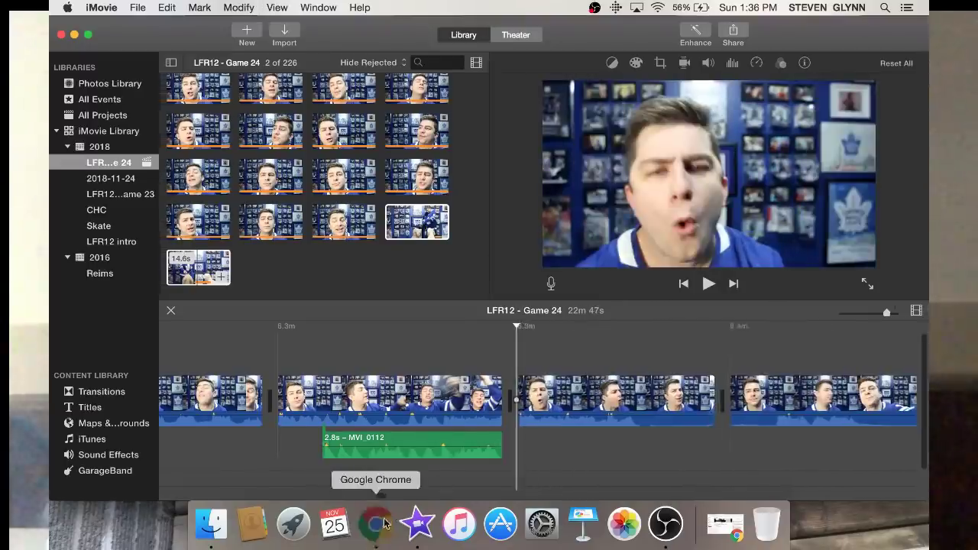
# Switch to Google Chrome and look through the live chat and stream status on the YouTube Live Dashboard
pyautogui.click(384, 523)
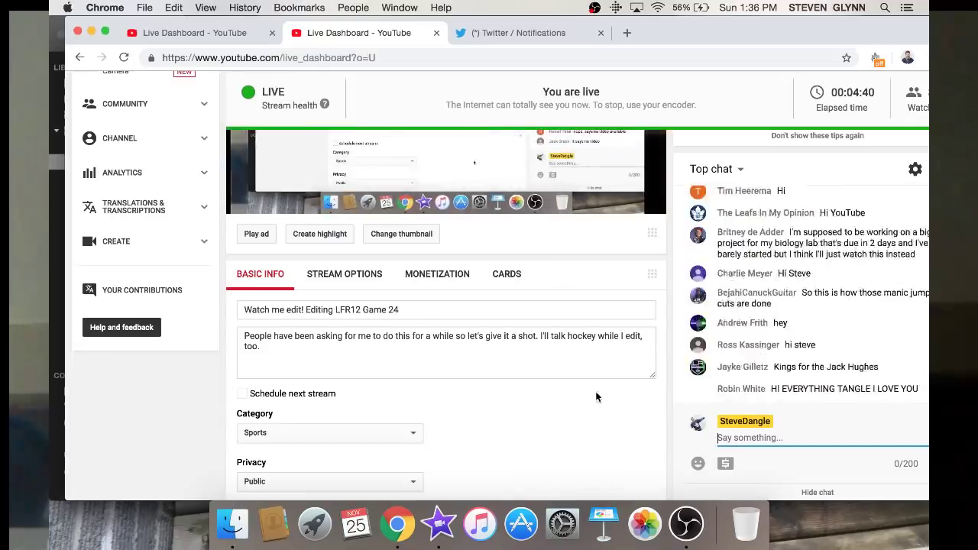
pyautogui.scroll(2, 682, 220)
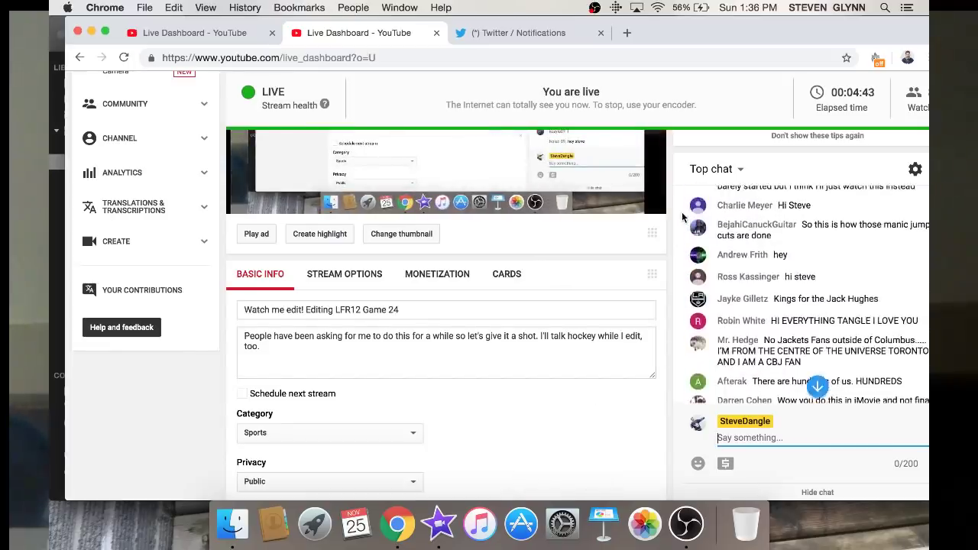
pyautogui.scroll(8, 669, 161)
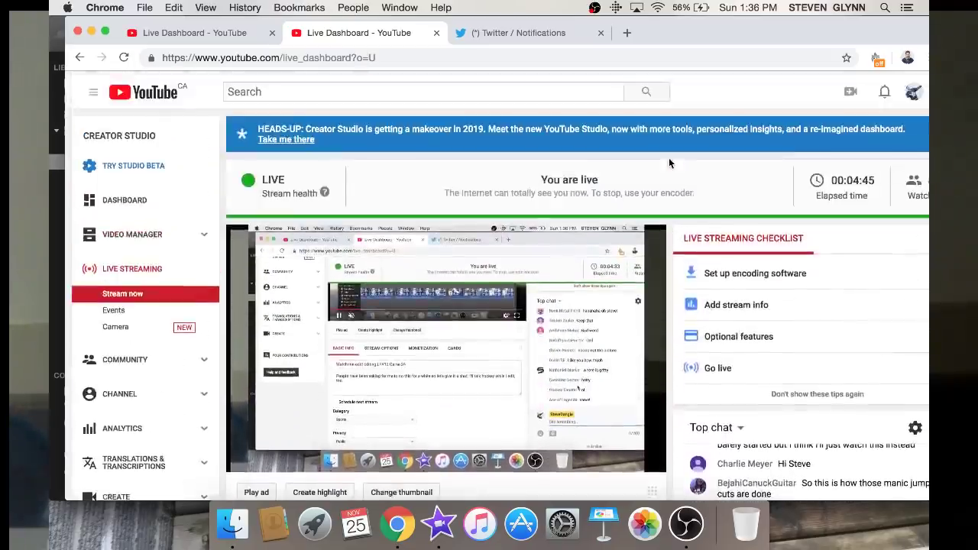
# Read further down the livestream's live chat on the dashboard, minimize the browser window and return to iMovie
pyautogui.scroll(-3, 668, 160)
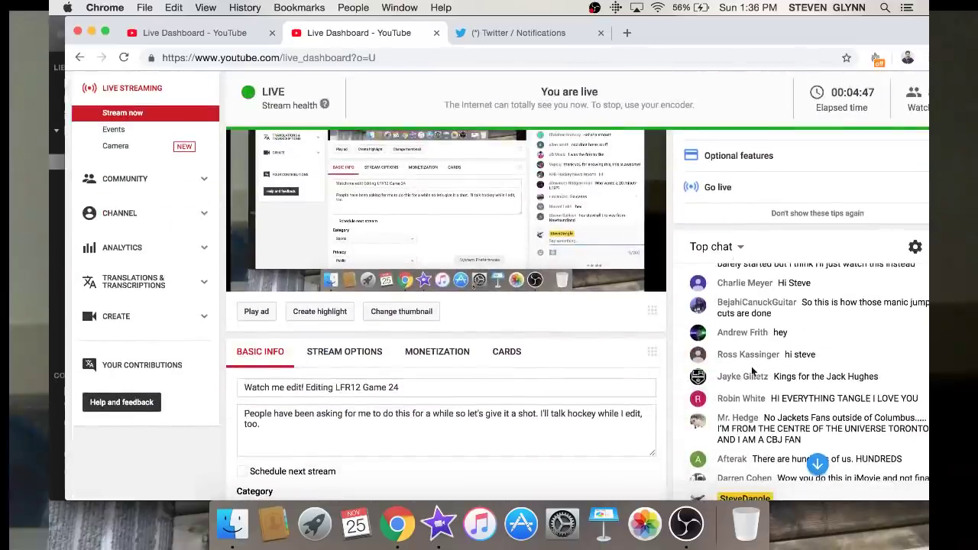
pyautogui.scroll(-5, 752, 370)
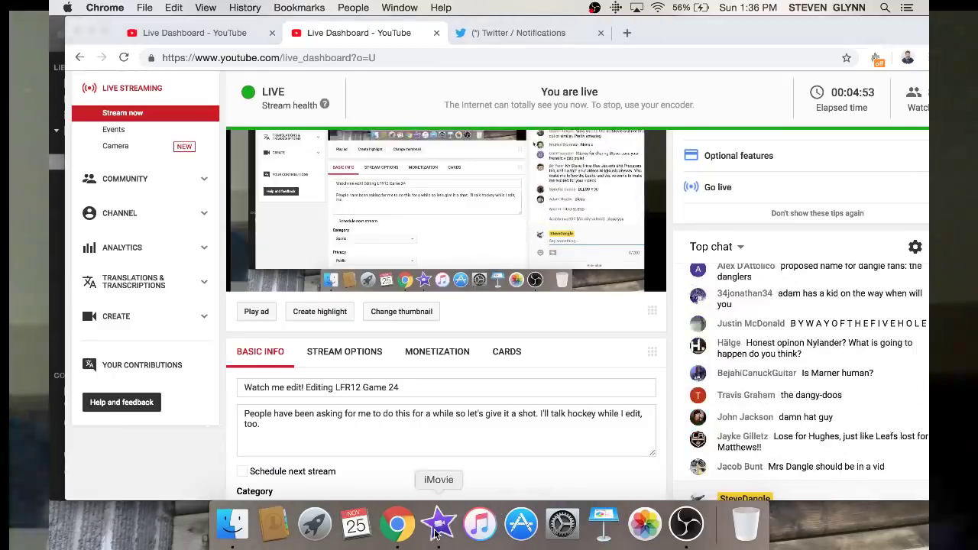
pyautogui.click(91, 33)
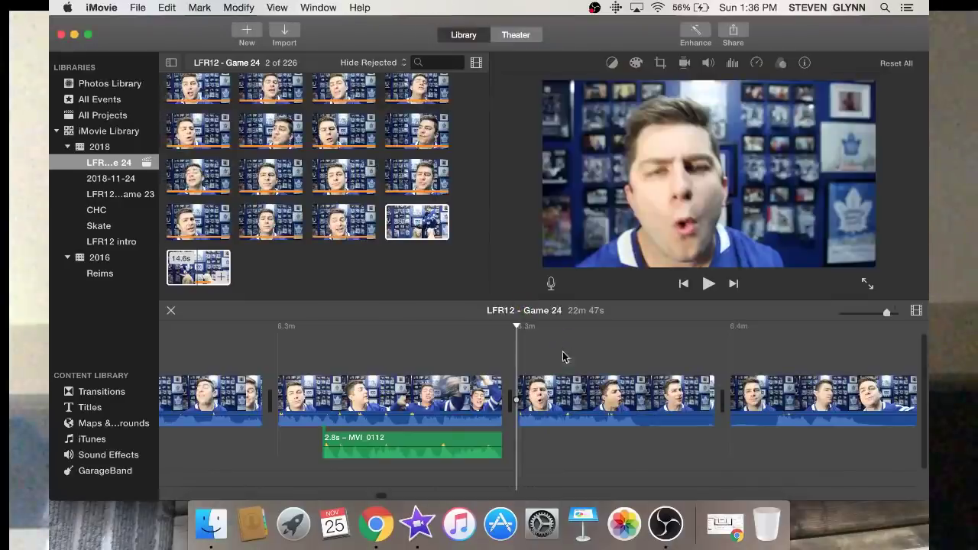
# Preview the talking clip after the MVI_0112 audio, split it about 1.8 s in, and delete its 1.3 s tail
pyautogui.click(558, 352)
pyautogui.press('space')
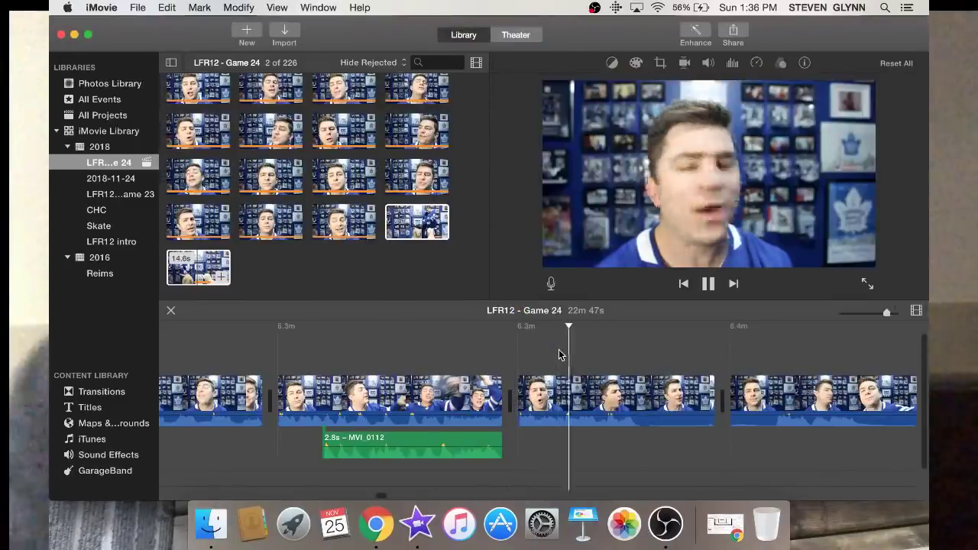
pyautogui.press('space')
pyautogui.press('super+b')
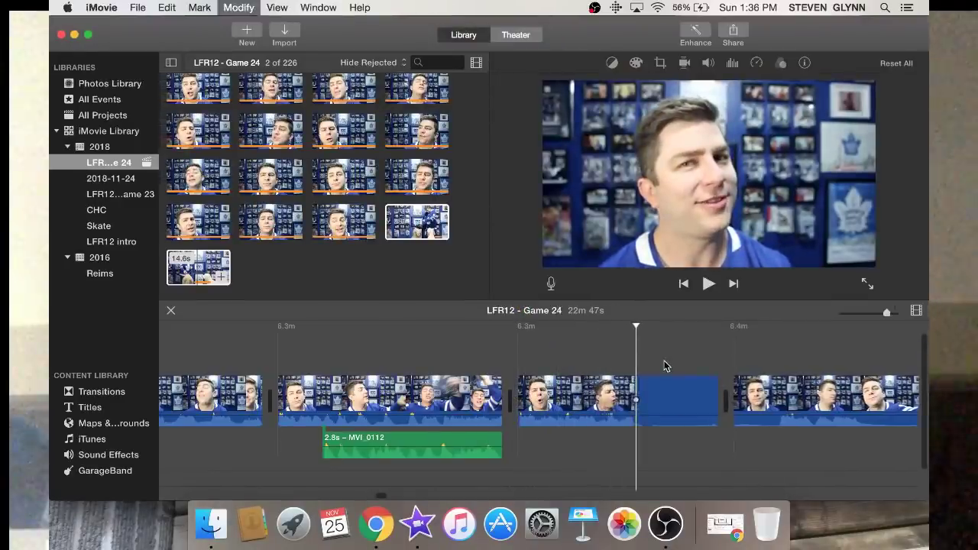
pyautogui.click(701, 397)
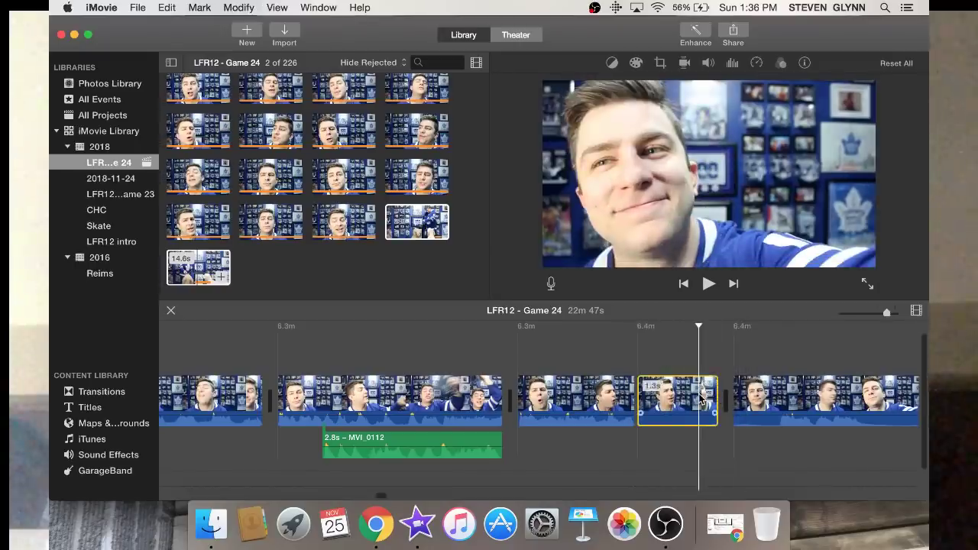
pyautogui.press('Delete')
# Split the following 2.9 s clip to remove about 0.7 s from its start and everything after the next 1.3 s
pyautogui.hscroll(-5, 359, 399)
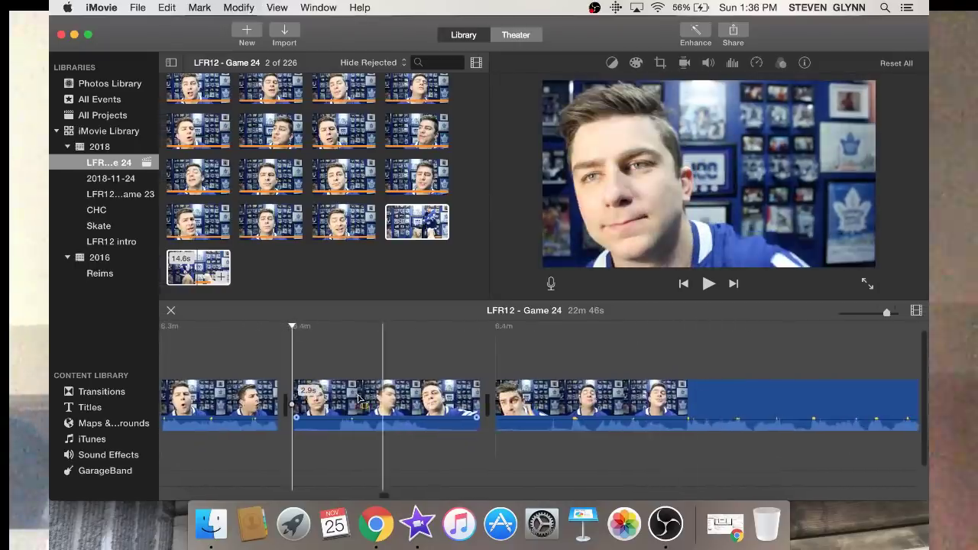
pyautogui.click(341, 402)
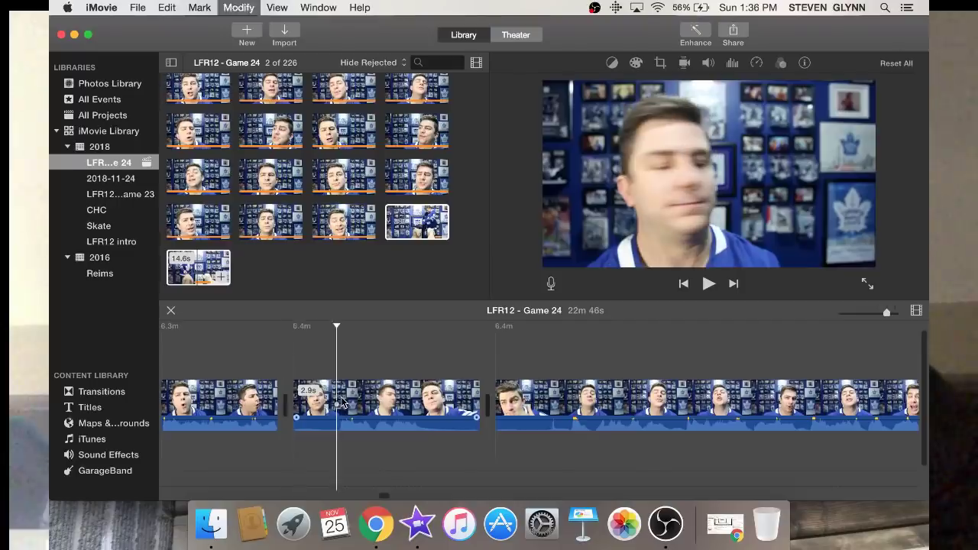
pyautogui.press('super+b')
pyautogui.click(303, 397)
pyautogui.press('Delete')
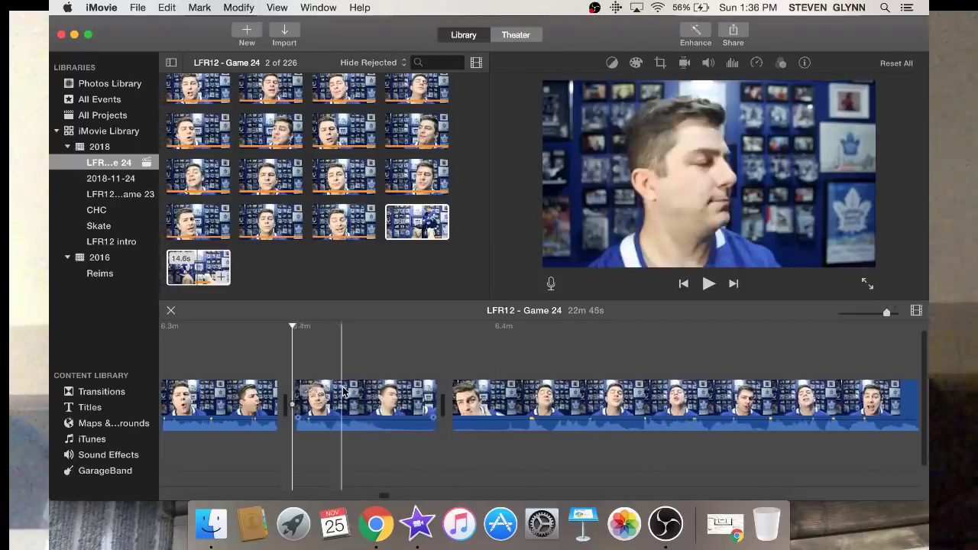
pyautogui.press('super+b')
pyautogui.click(417, 402)
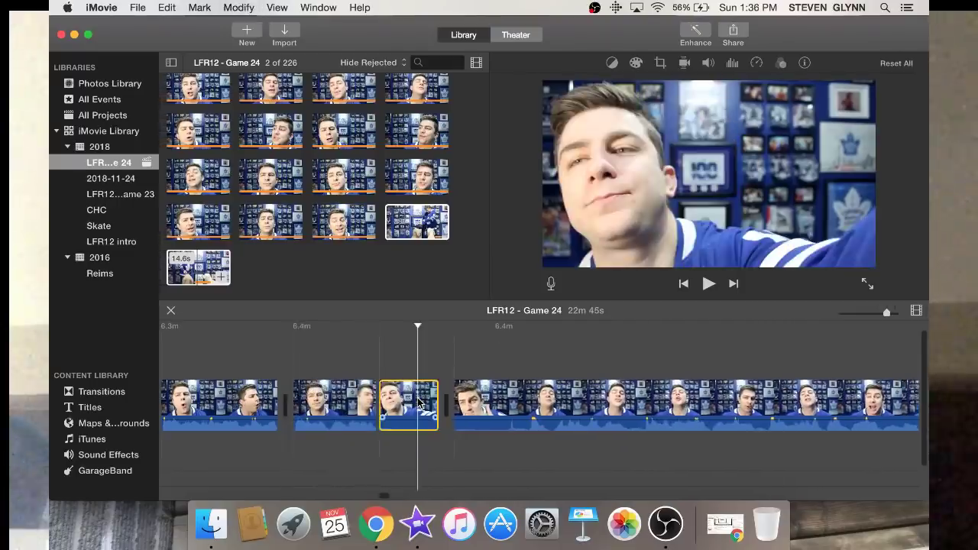
pyautogui.press('\\')
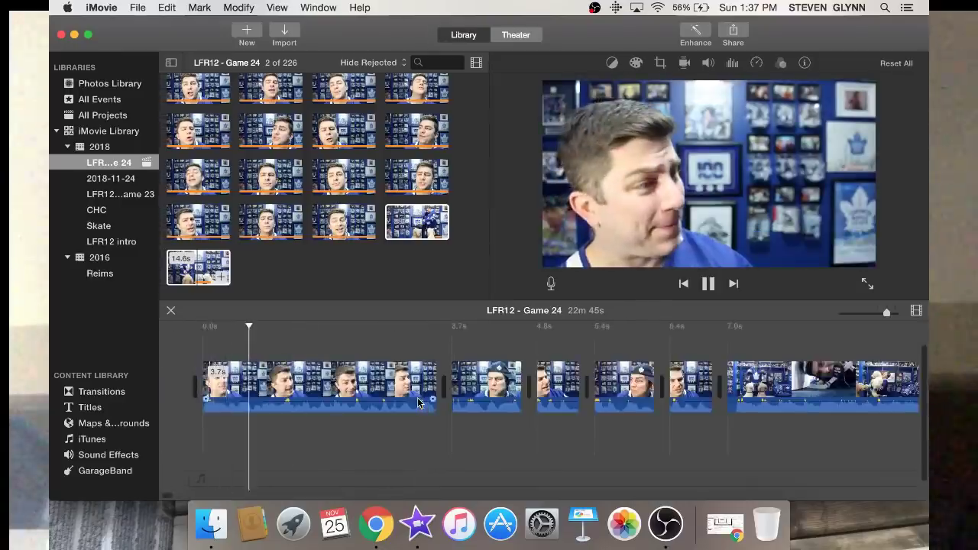
pyautogui.press('super+z')
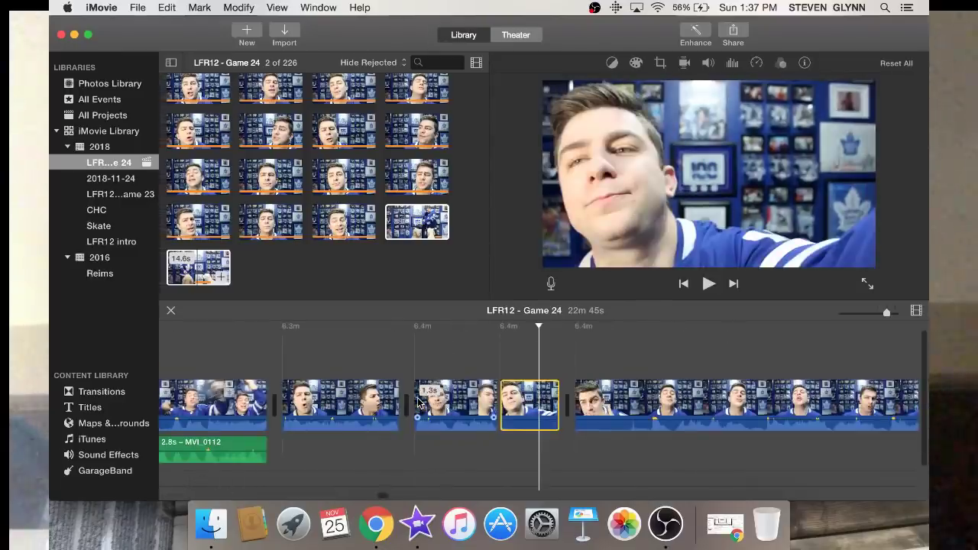
pyautogui.press('Delete')
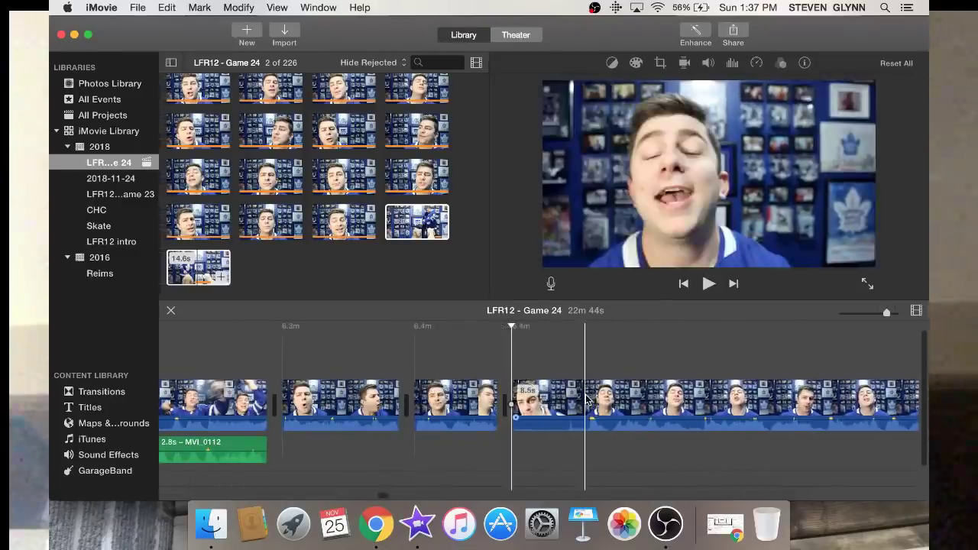
# Split the next 8.5 s clip near both ends and delete its first 1.1 s or so and its last 1.0 s
pyautogui.press('super+b')
pyautogui.click(554, 393)
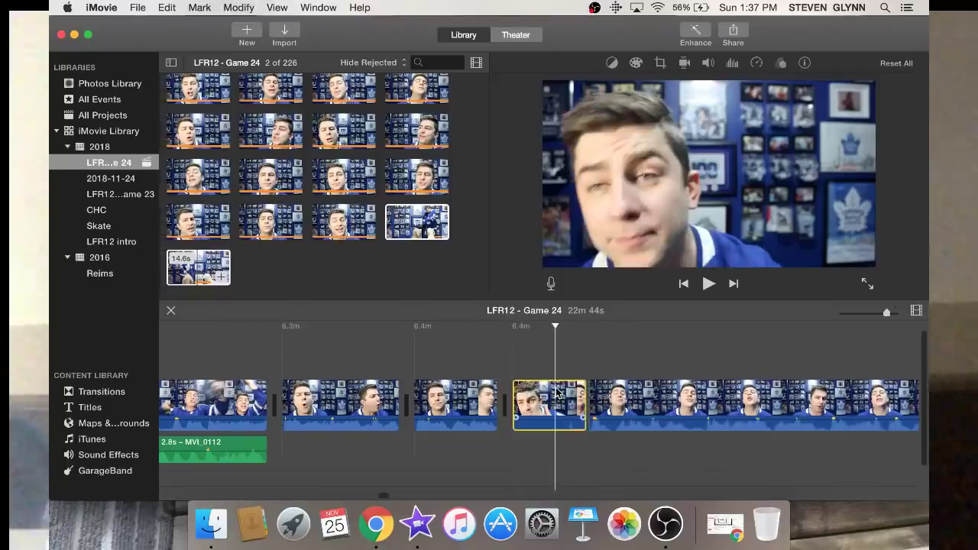
pyautogui.press('Delete')
pyautogui.hscroll(8, 556, 393)
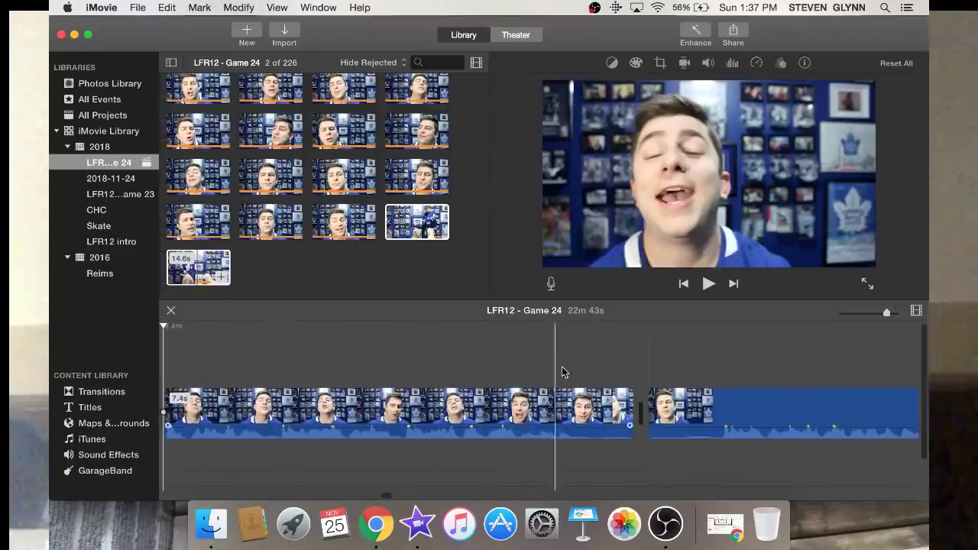
pyautogui.press('super+b')
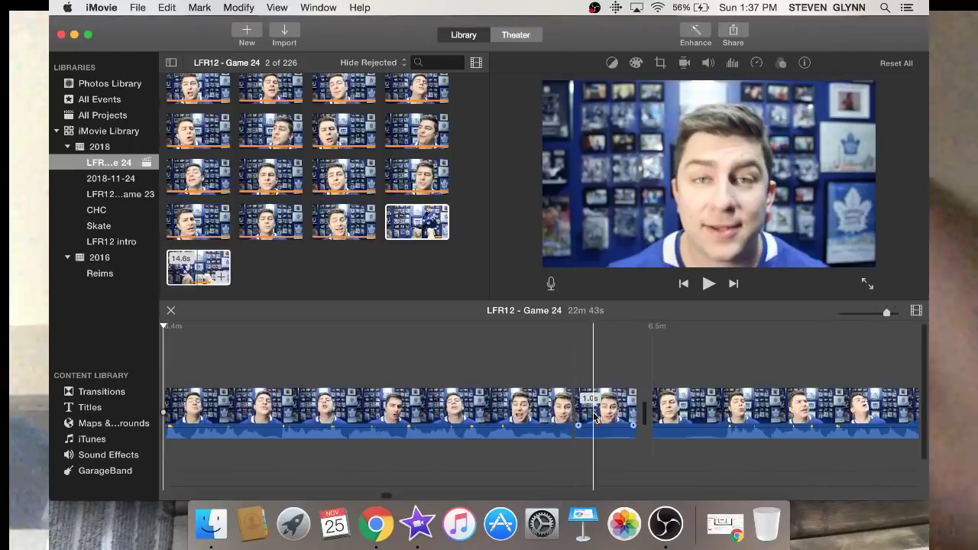
pyautogui.click(594, 416)
pyautogui.press('Delete')
# Cut about 1.1 s from the start of the 8.8 s clip, preview the rest, and split off and delete its 1.6 s tail
pyautogui.hscroll(5, 595, 417)
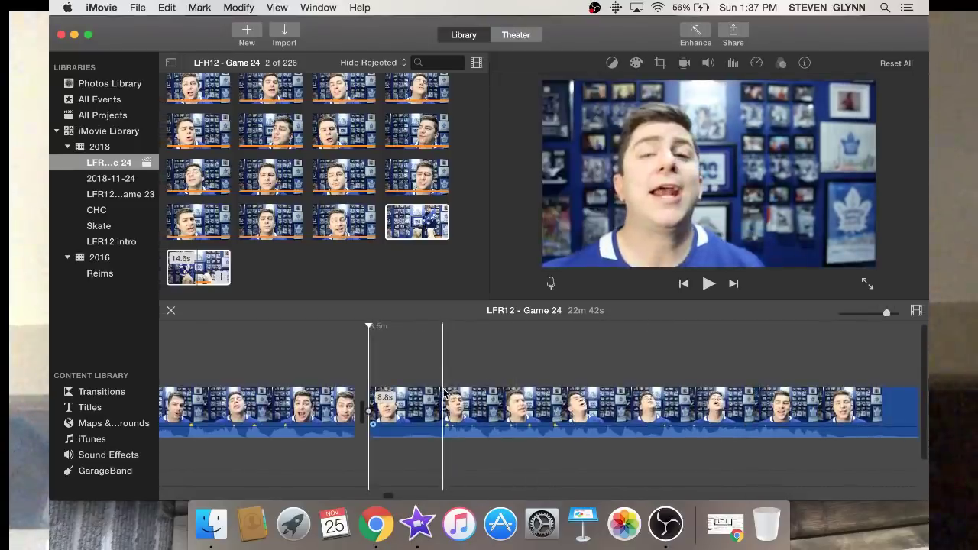
pyautogui.moveTo(445, 392); pyautogui.dragTo(440, 405)
pyautogui.press('Delete')
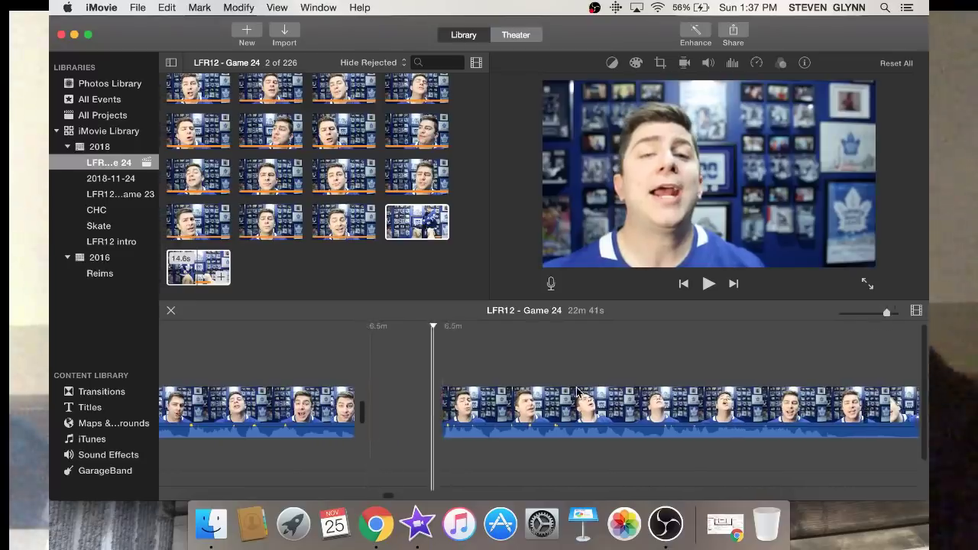
pyautogui.press('space')
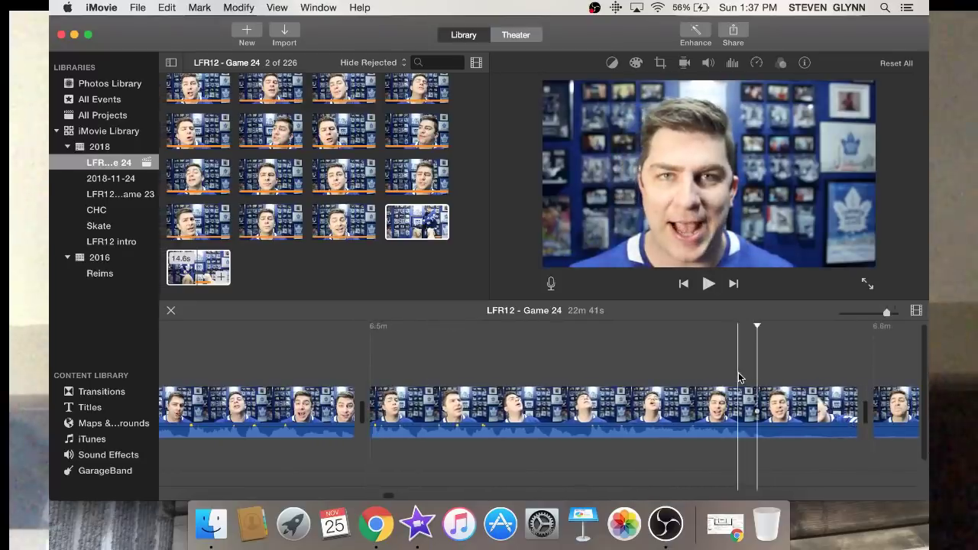
pyautogui.press('space')
pyautogui.press('space')
pyautogui.press('super+b')
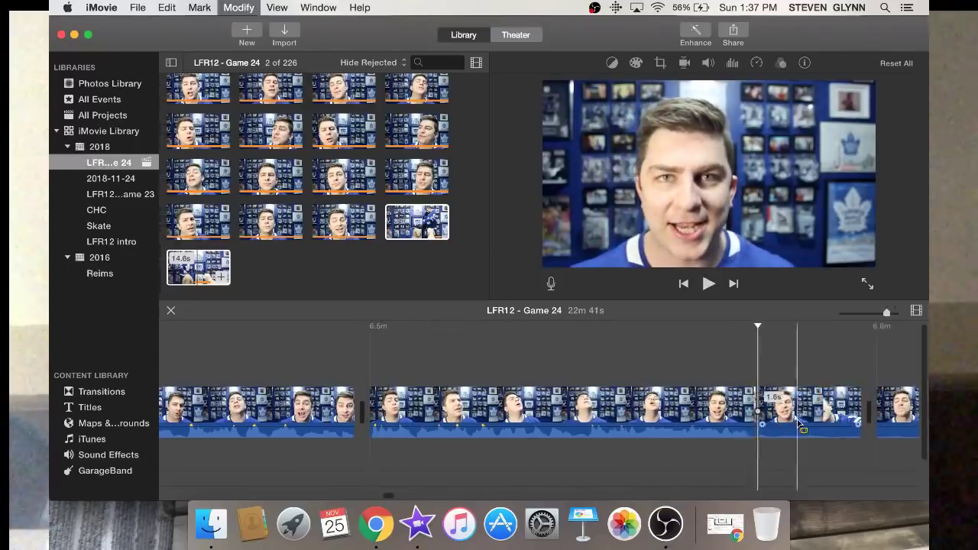
pyautogui.click(797, 419)
pyautogui.press('Delete')
# Preview the following 9.5 s clip, delete about 4.8 s from its start, and cut everything after the next 3.3 s
pyautogui.press('space')
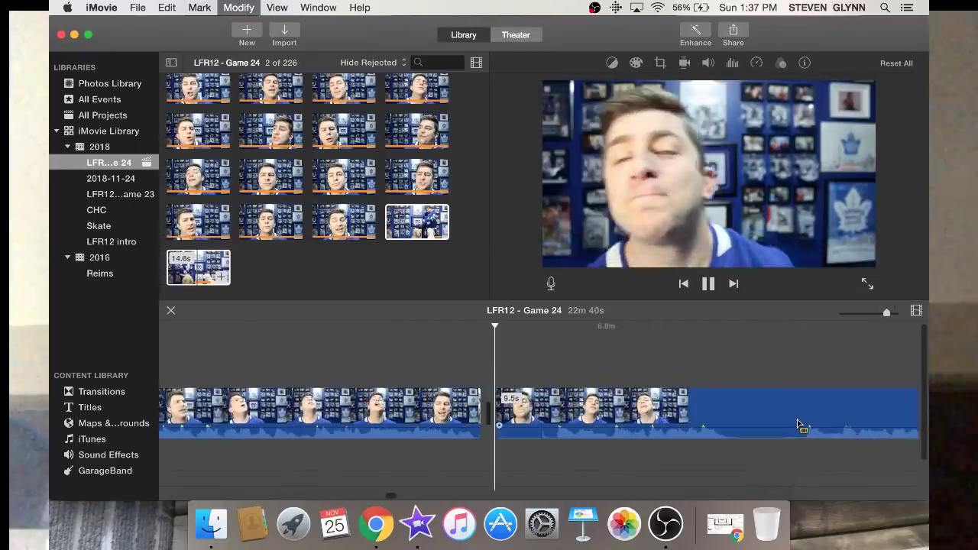
pyautogui.press('space')
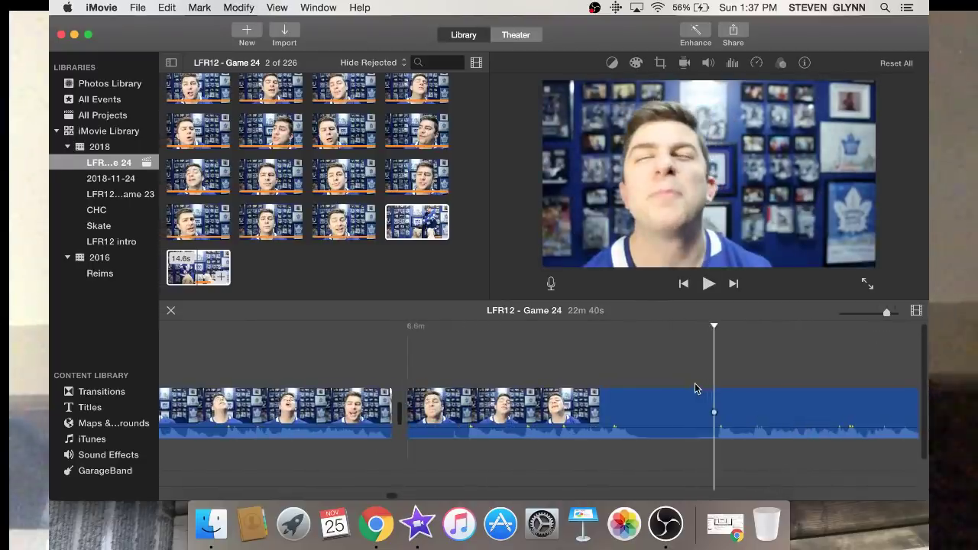
pyautogui.click(692, 411)
pyautogui.press('Delete')
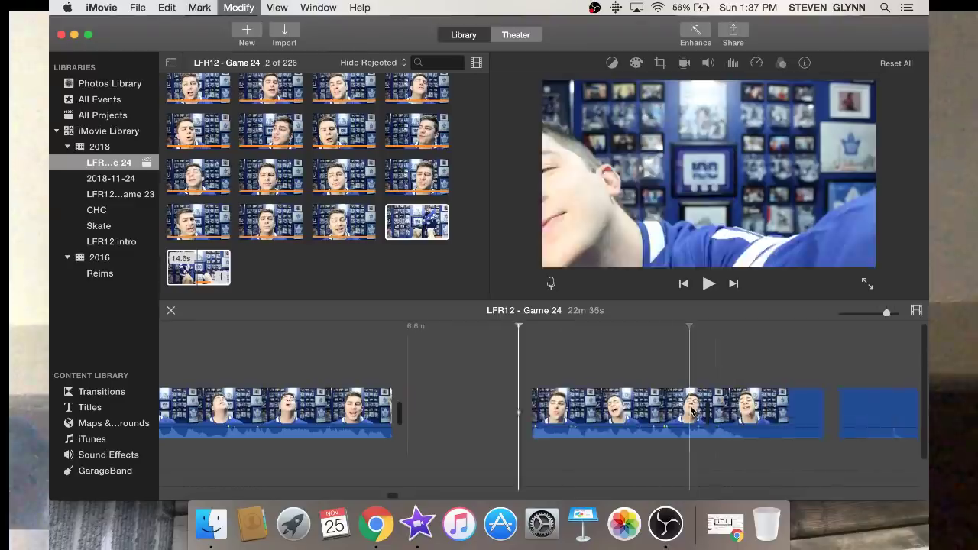
pyautogui.press('super+b')
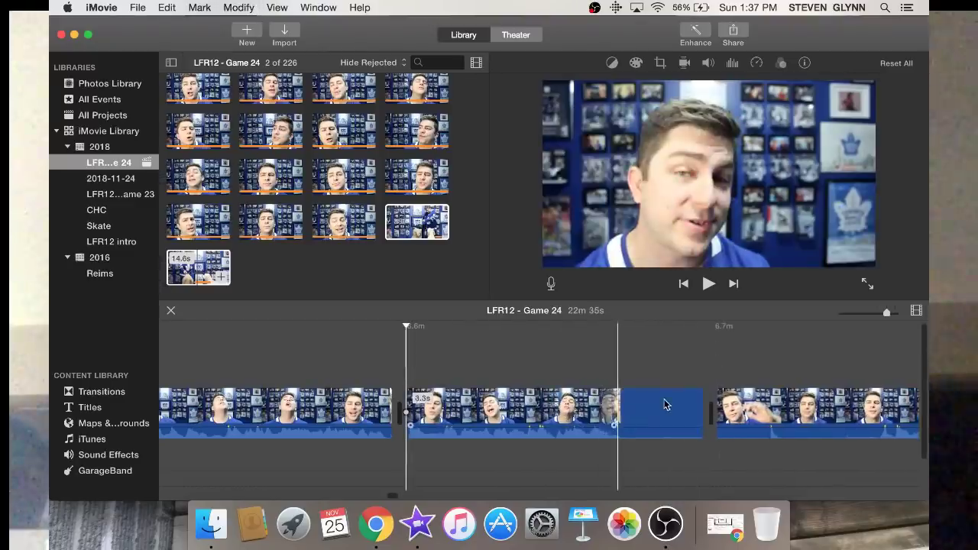
pyautogui.click(664, 404)
pyautogui.press('Delete')
# Split the clip that starts with the raised hand, deleting about 2.5 s from its start and 1.7 s from its end
pyautogui.hscroll(10, 664, 405)
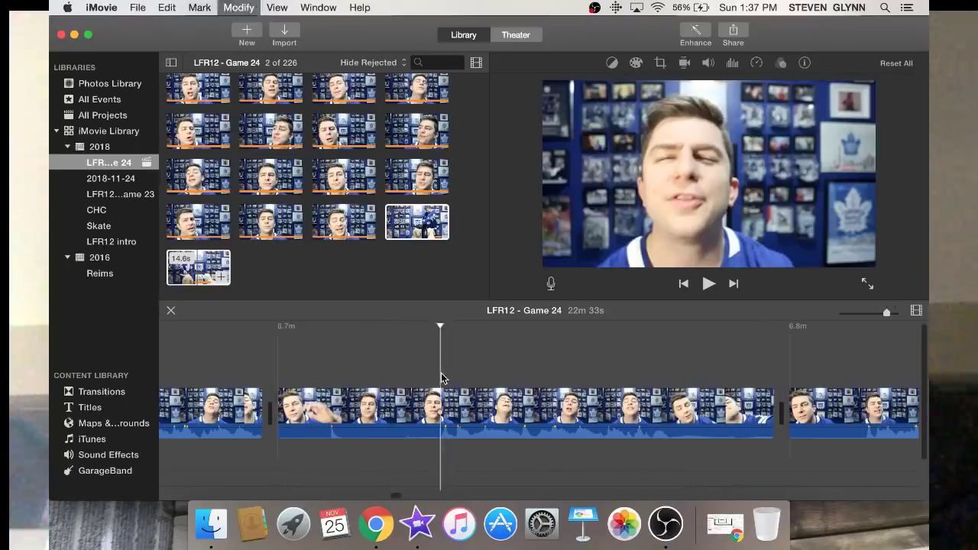
pyautogui.press('super+b')
pyautogui.press('Delete')
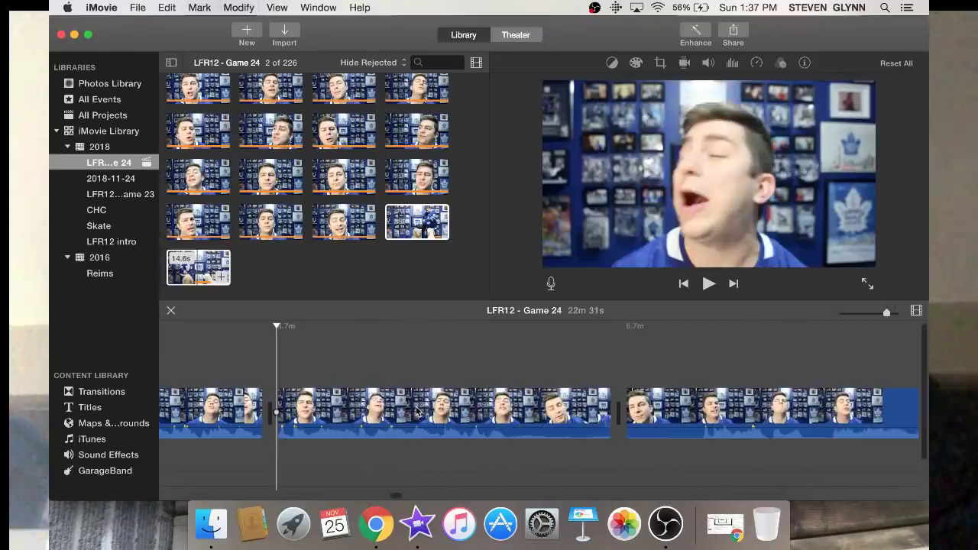
pyautogui.press('super+b')
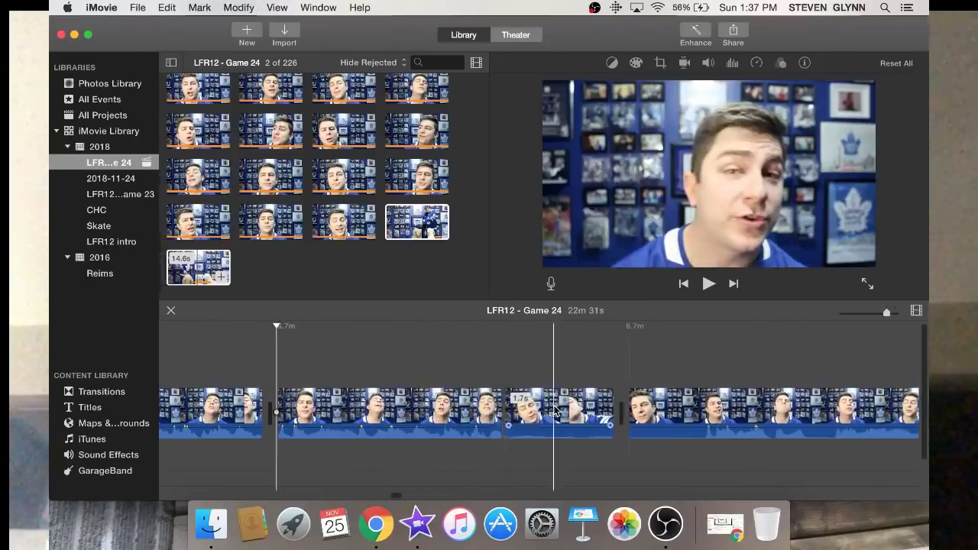
pyautogui.click(555, 411)
pyautogui.press('Delete')
# Trim the next talking clip by deleting about 3.2 s from its start and about 1.8 s from its end
pyautogui.hscroll(3, 581, 404)
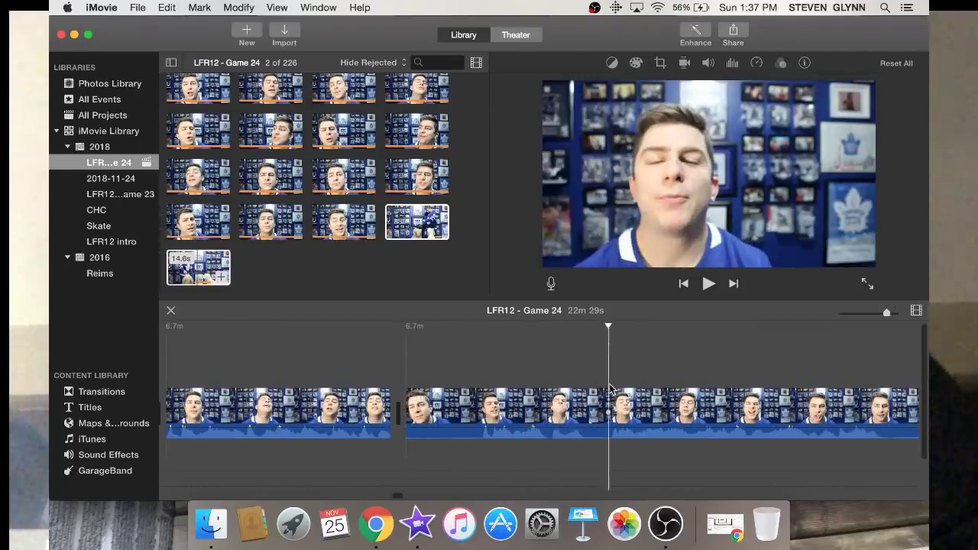
pyautogui.press('Delete')
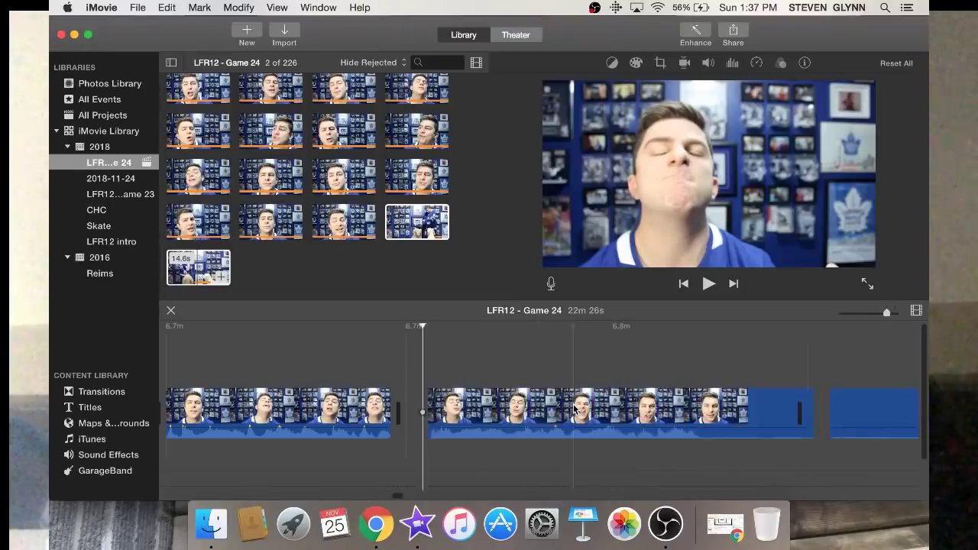
pyautogui.press('super+b')
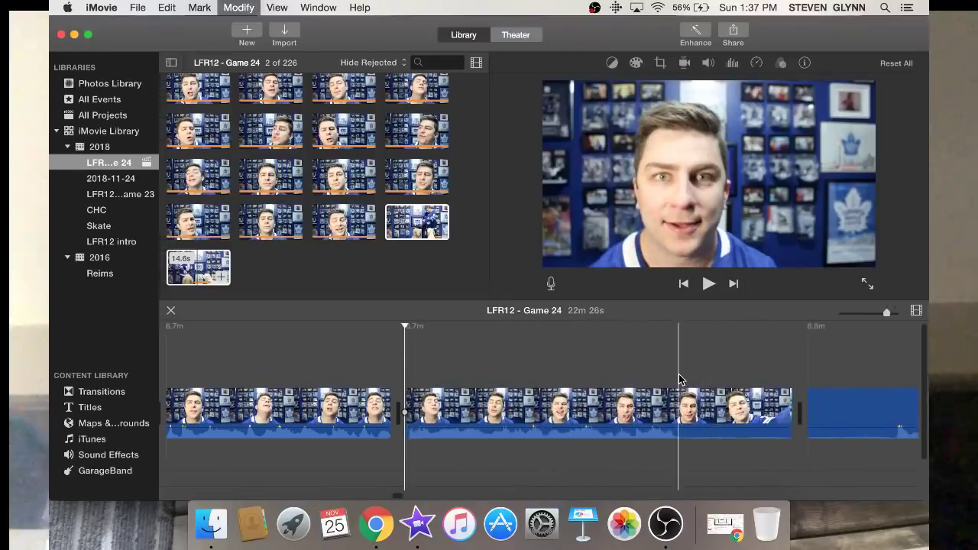
pyautogui.click(717, 397)
pyautogui.press('Delete')
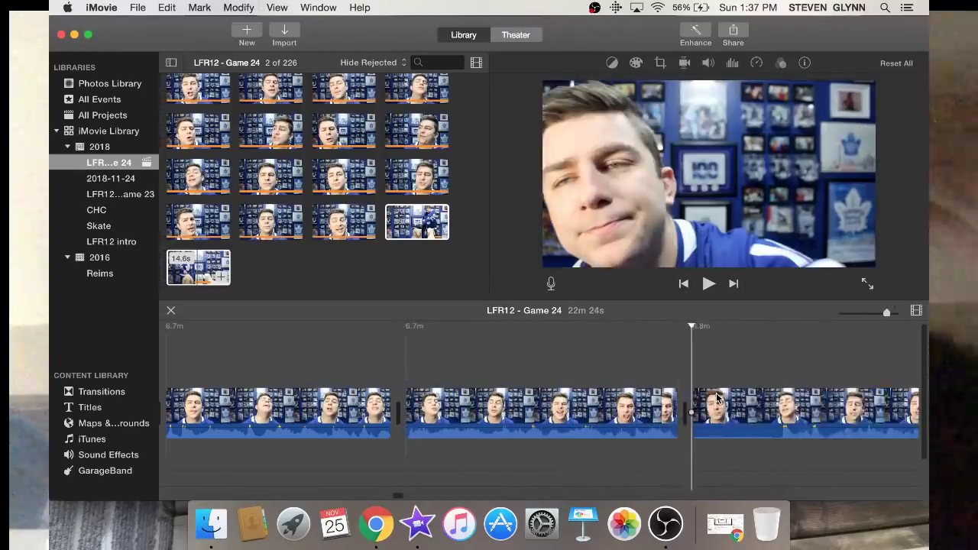
# Skim through the 22.6 s clip, split it at the closed-eyes pause, and delete its first 15.9 s and its 1.3 s tail
pyautogui.hscroll(5, 716, 398)
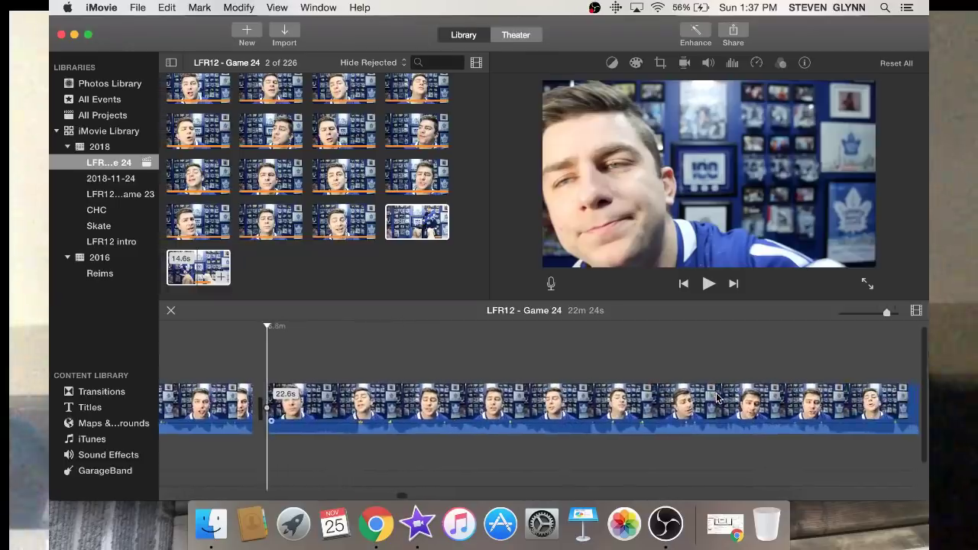
pyautogui.hscroll(3, 660, 421)
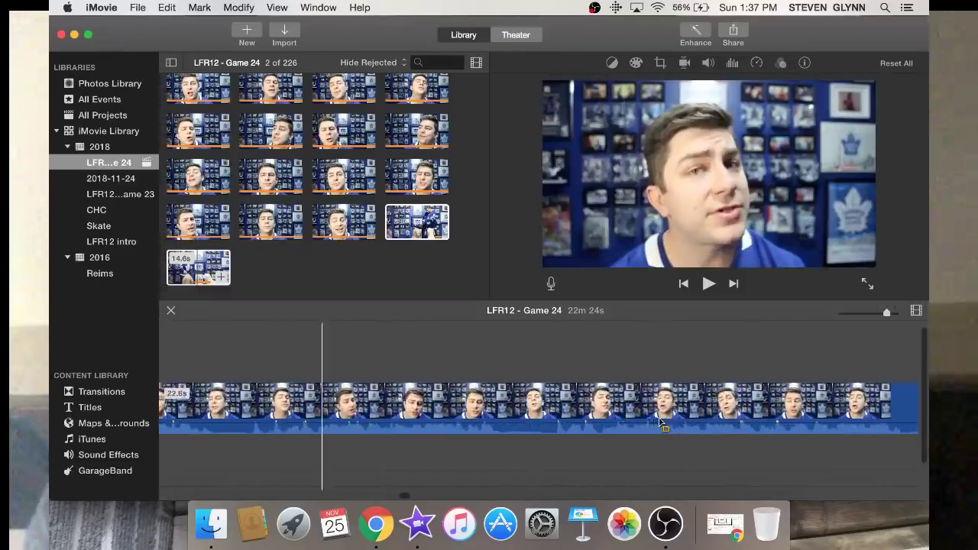
pyautogui.hscroll(-5, 660, 421)
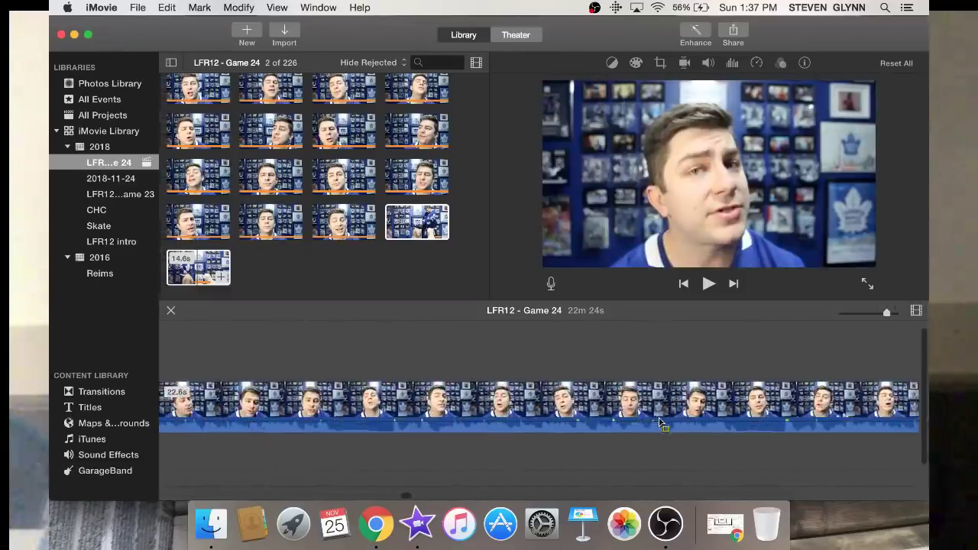
pyautogui.hscroll(-5, 659, 422)
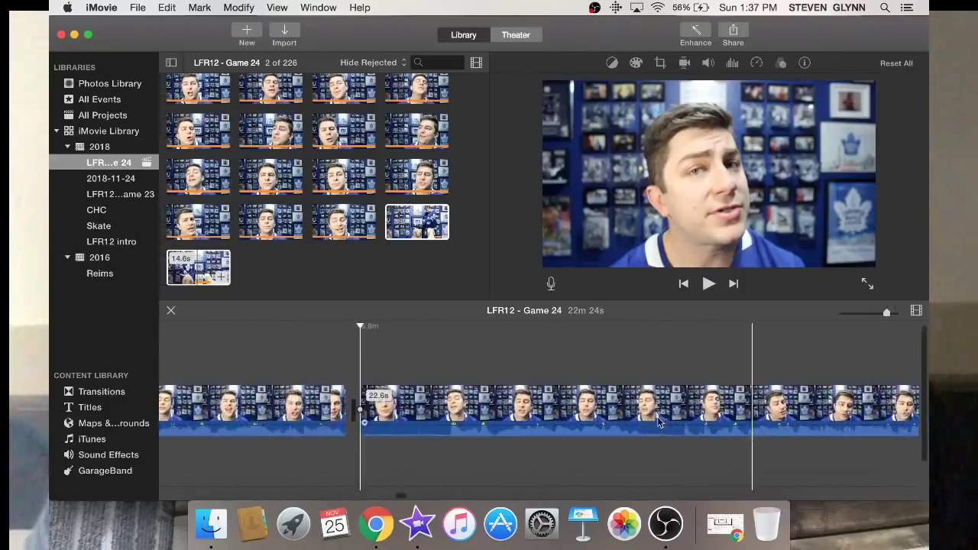
pyautogui.hscroll(3, 640, 420)
pyautogui.hscroll(3, 640, 420)
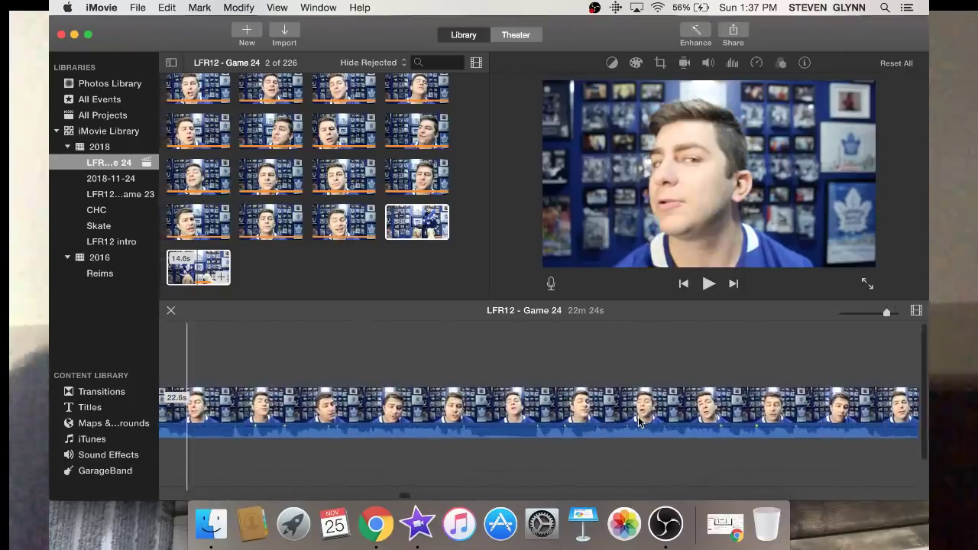
pyautogui.hscroll(1, 639, 420)
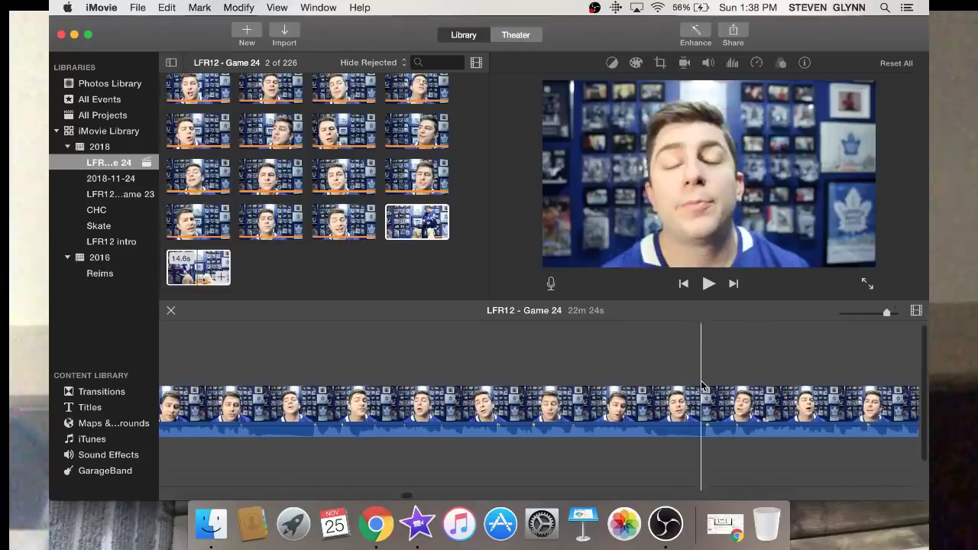
pyautogui.press('super+b')
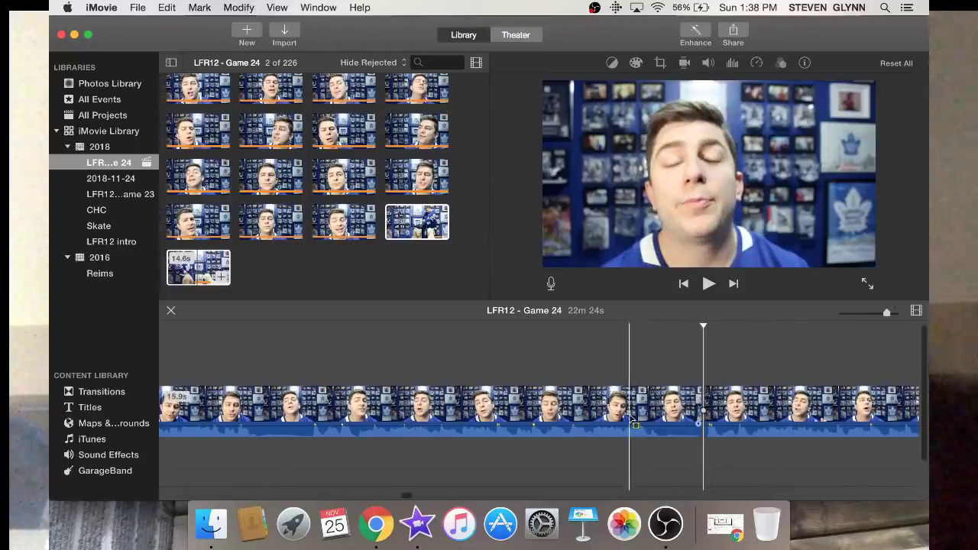
pyautogui.click(577, 428)
pyautogui.hscroll(-10, 577, 428)
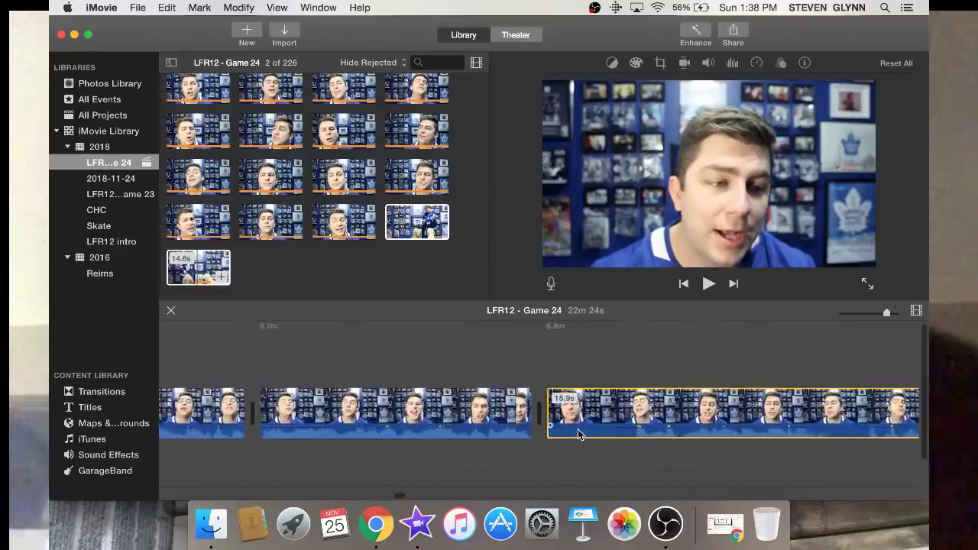
pyautogui.hscroll(3, 577, 429)
pyautogui.press('Delete')
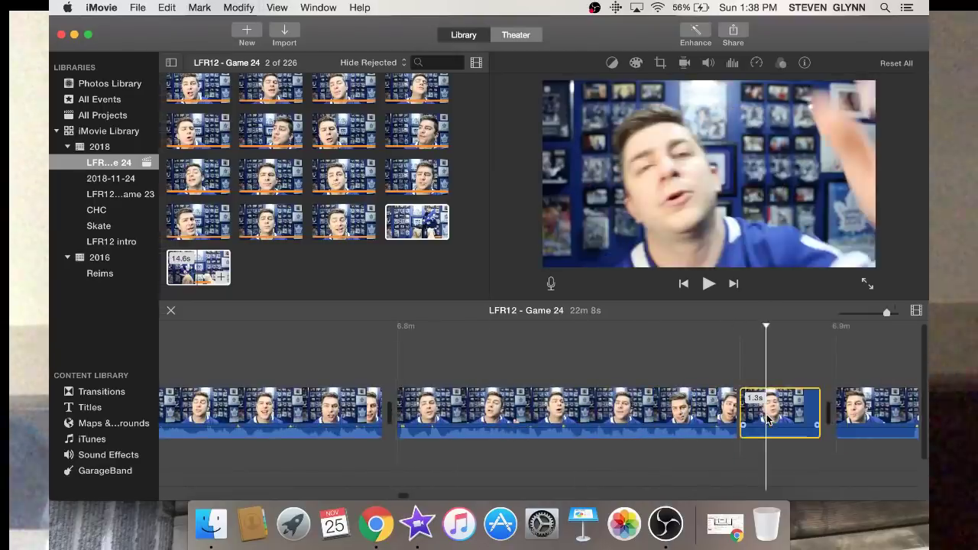
pyautogui.press('Delete')
# Split the following 40.1 s clip after 4.3 s and delete that opening piece
pyautogui.hscroll(10, 767, 420)
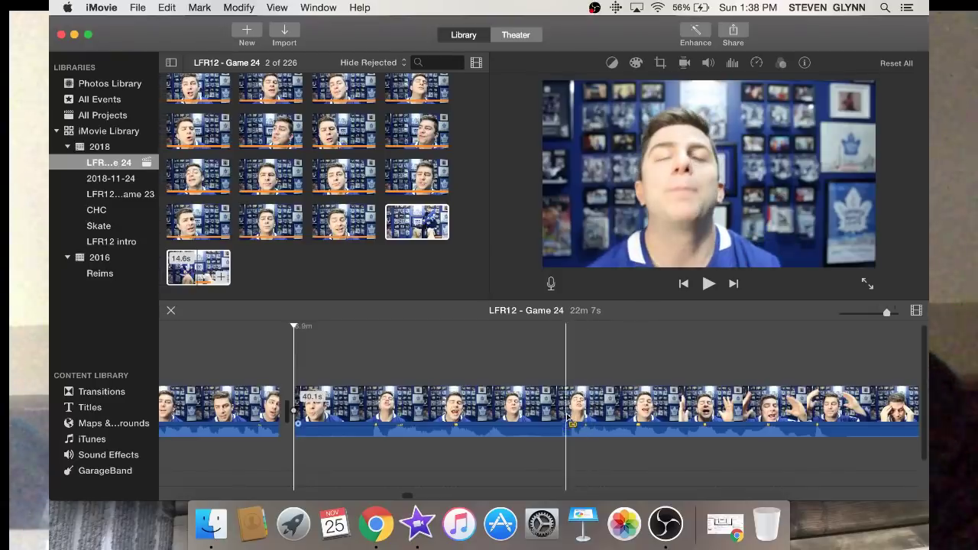
pyautogui.press('super+b')
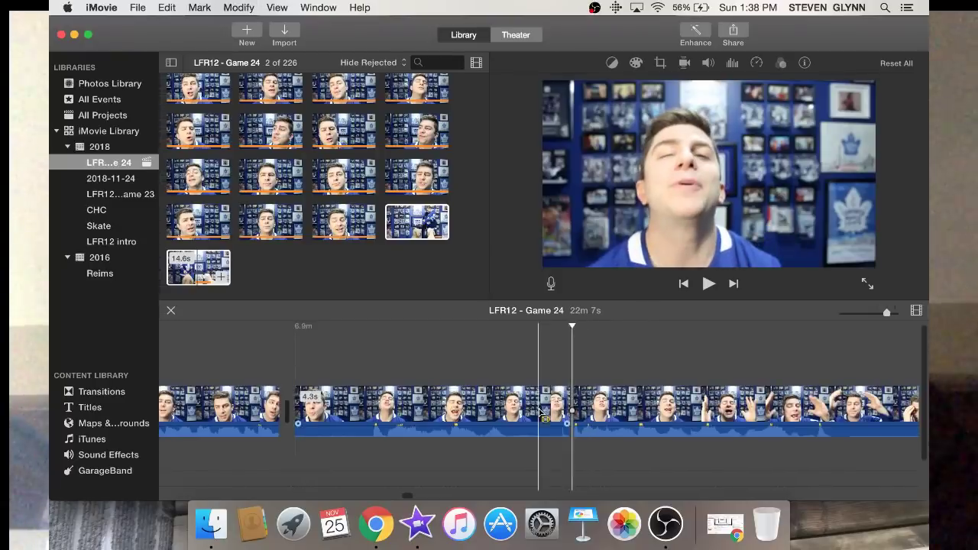
pyautogui.click(540, 412)
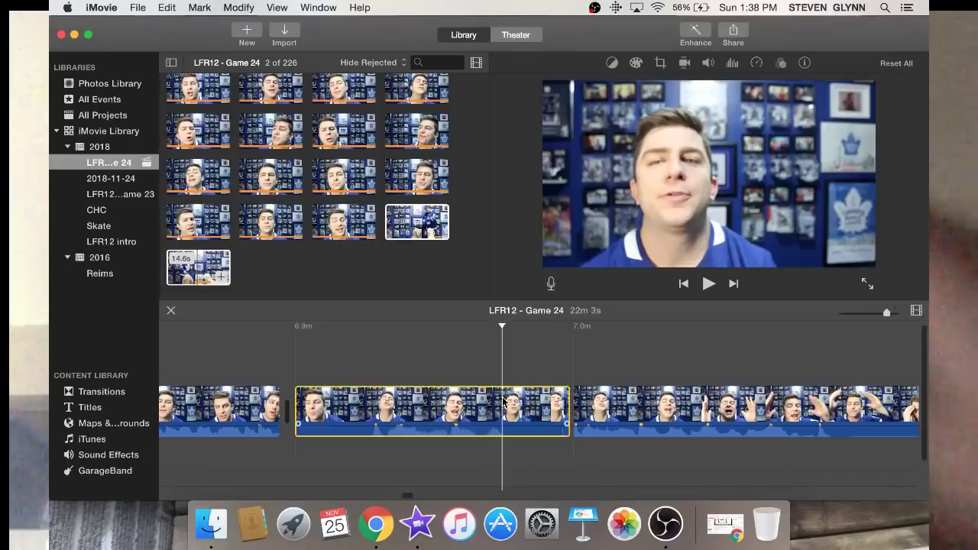
pyautogui.press('Delete')
# Split the remaining 35.8 s clip near the raised-hand gesture and delete the 30.8 s before it
pyautogui.hscroll(5, 502, 403)
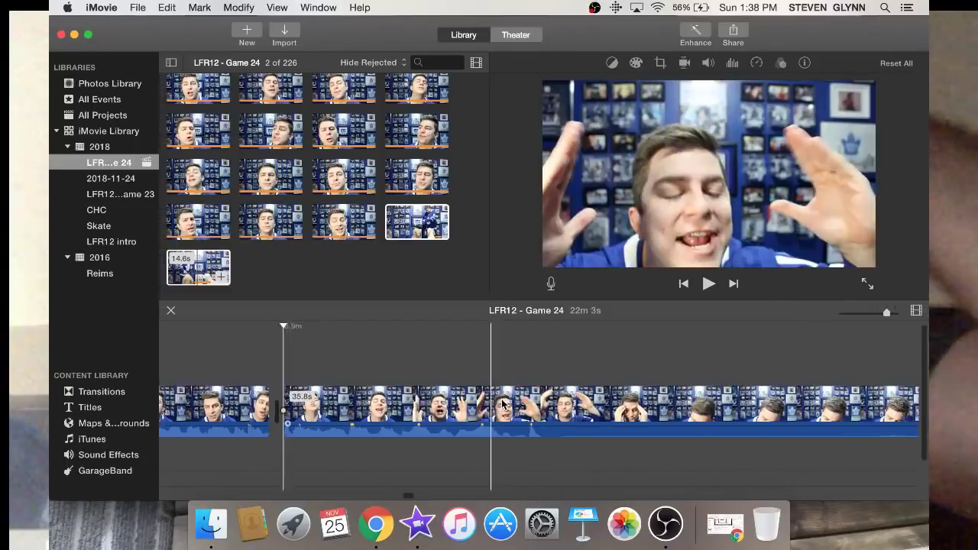
pyautogui.hscroll(5, 502, 404)
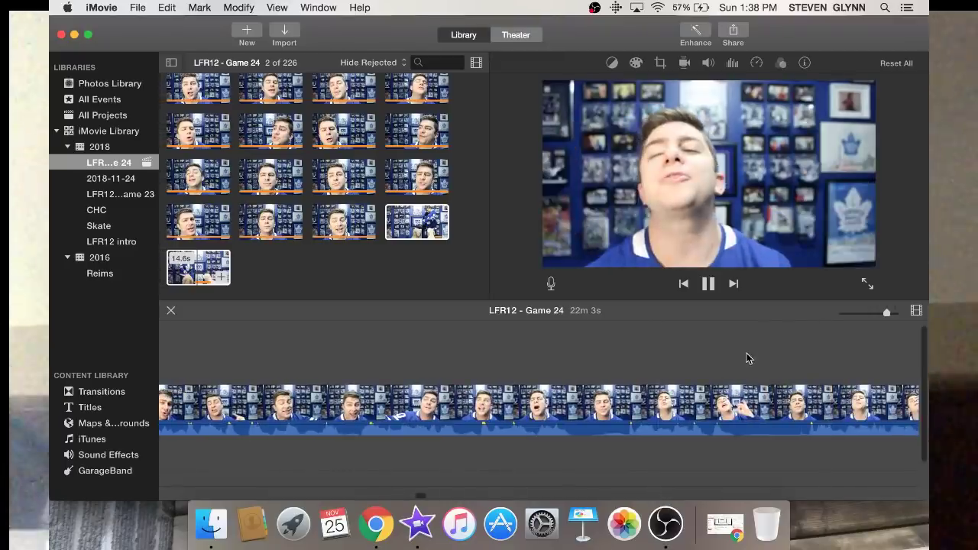
pyautogui.press('super+b')
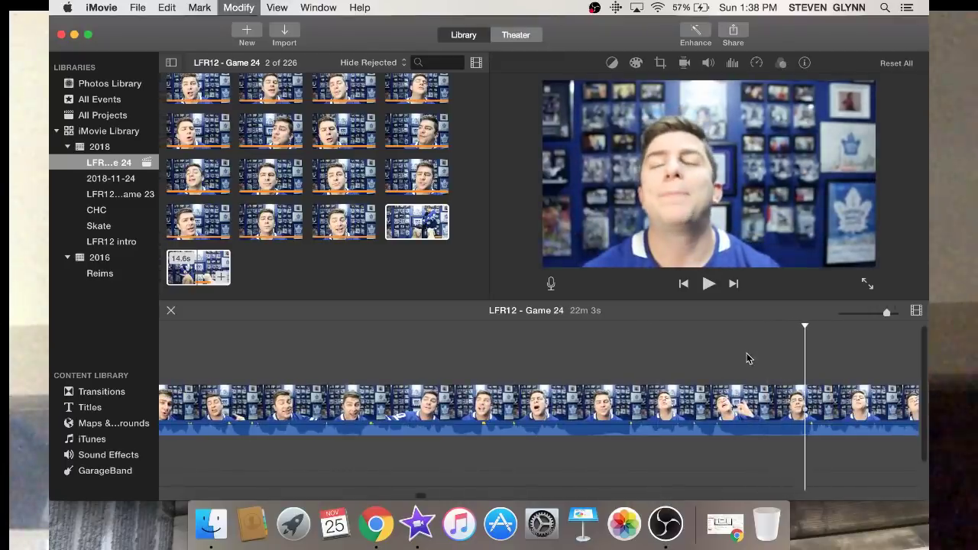
pyautogui.click(684, 385)
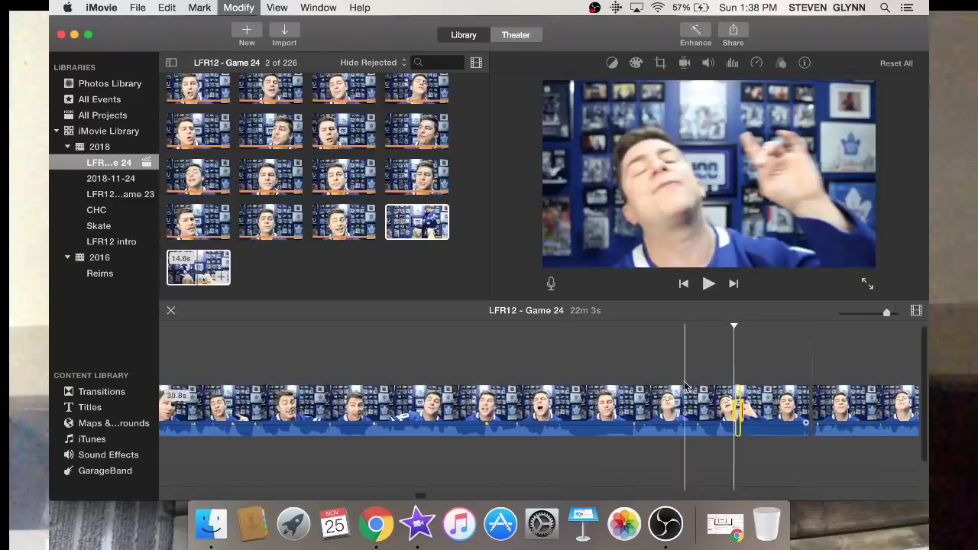
pyautogui.hscroll(10, 684, 413)
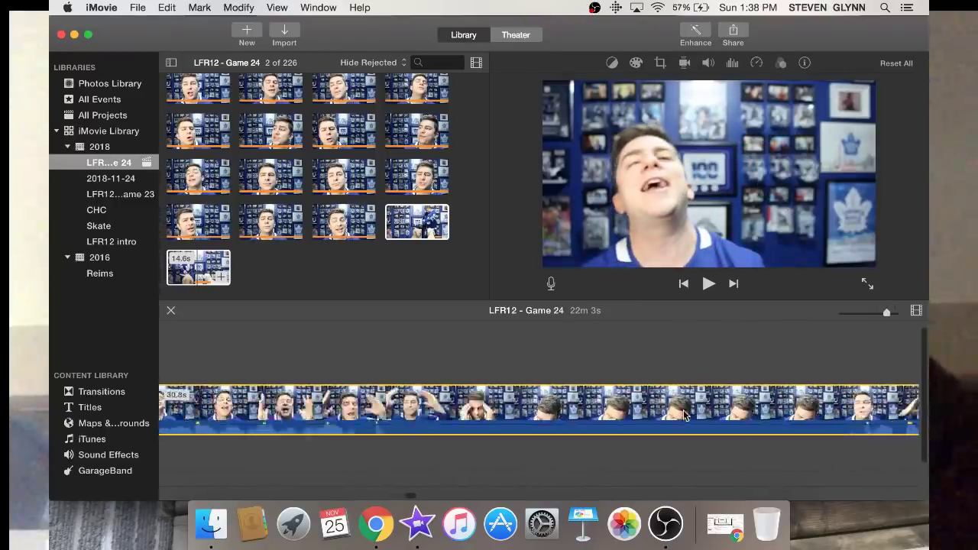
pyautogui.press('Delete')
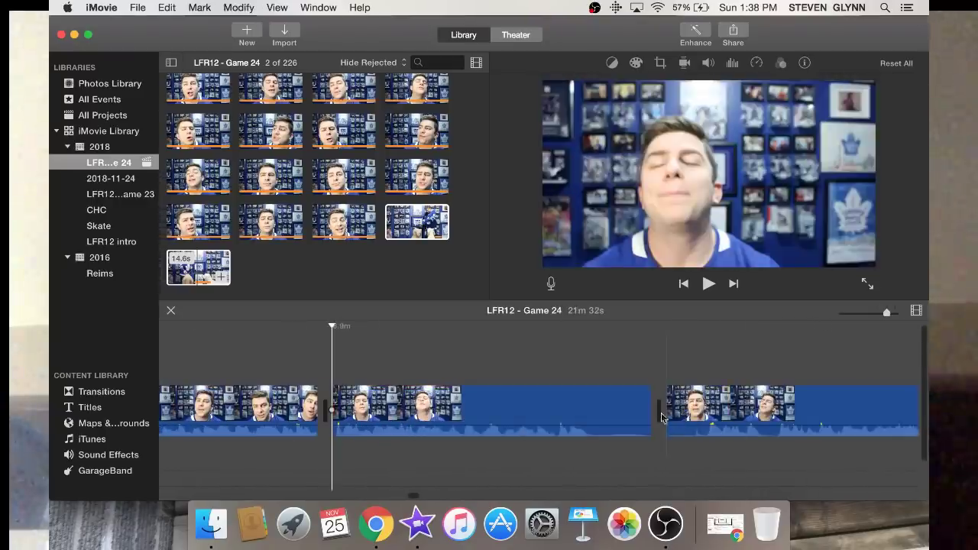
# Preview the shortened raised-hand clip, then split off and delete about 1 s from its end
pyautogui.click(567, 369)
pyautogui.press('space')
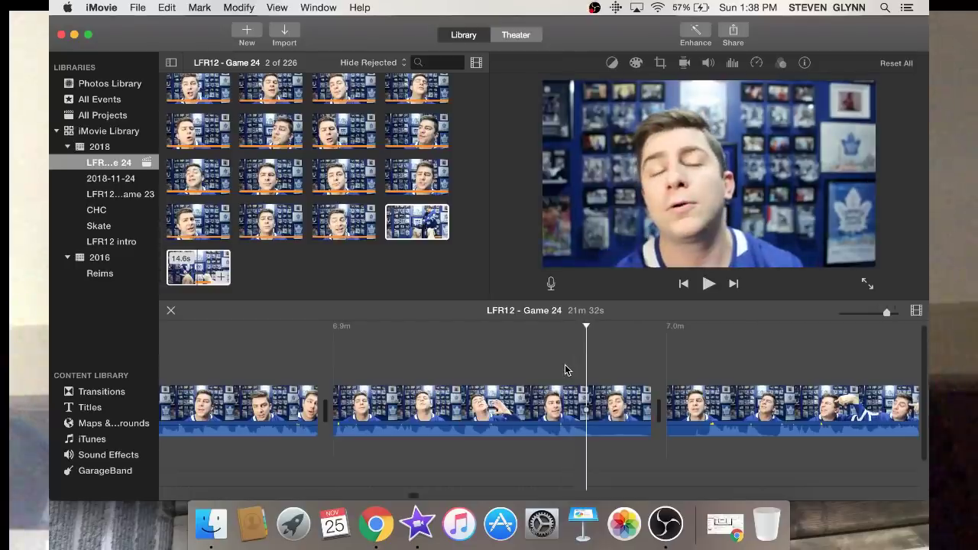
pyautogui.press('super+b')
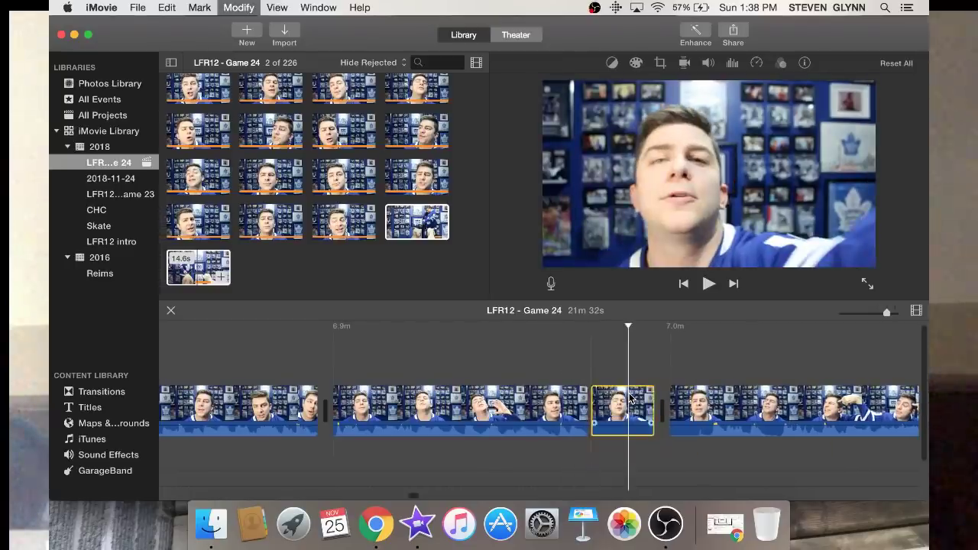
pyautogui.press('Delete')
# Trim the next 6.5 s clip by deleting its first 1.8 s and about 1.3 s from its end
pyautogui.hscroll(5, 630, 395)
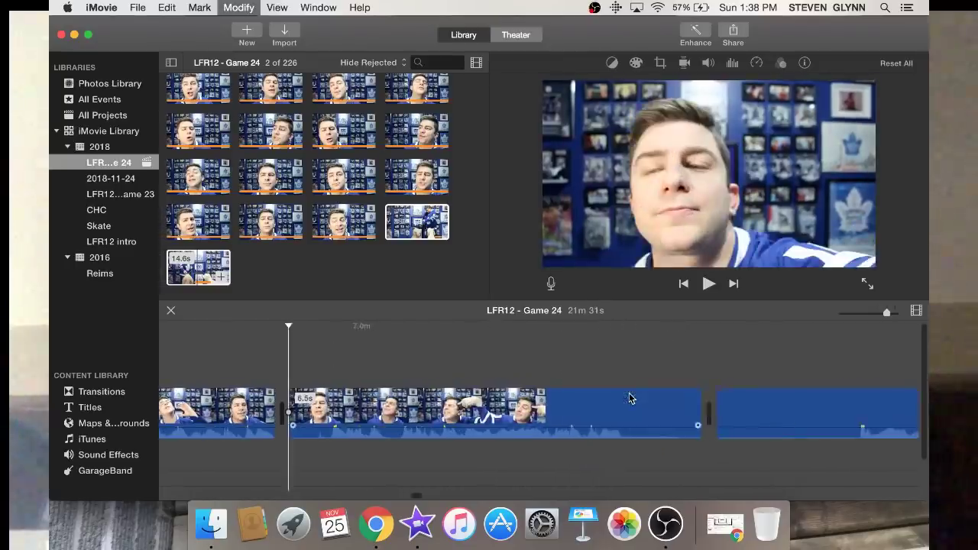
pyautogui.click(397, 392)
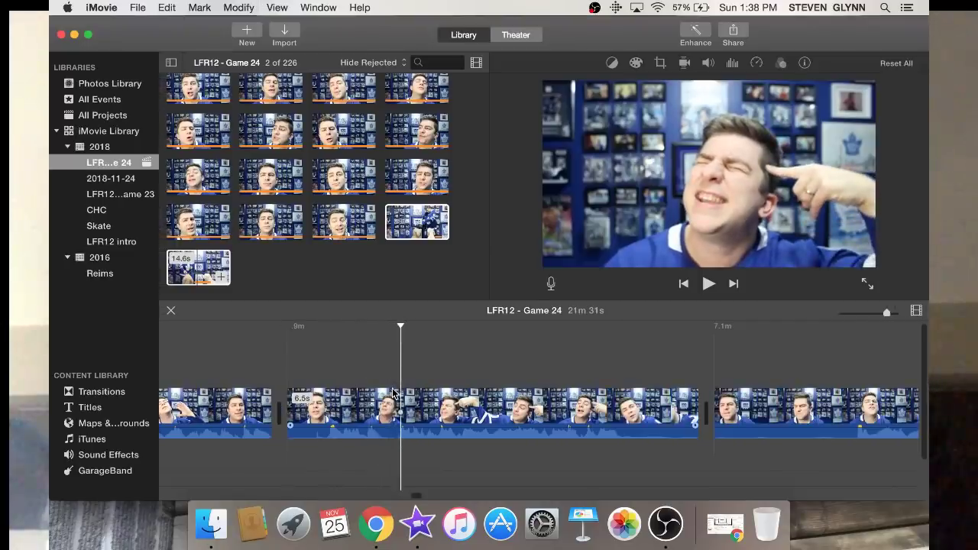
pyautogui.press('super+b')
pyautogui.click(388, 401)
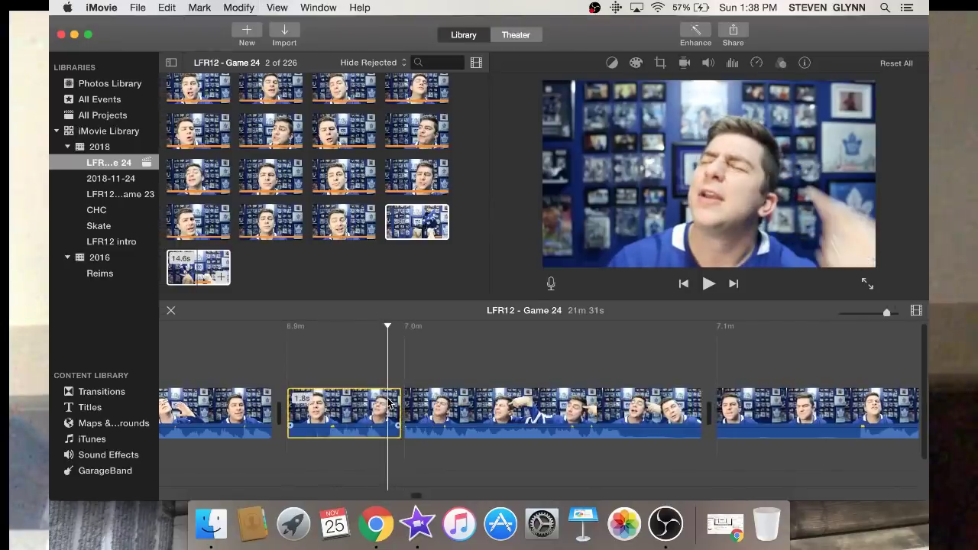
pyautogui.press('Delete')
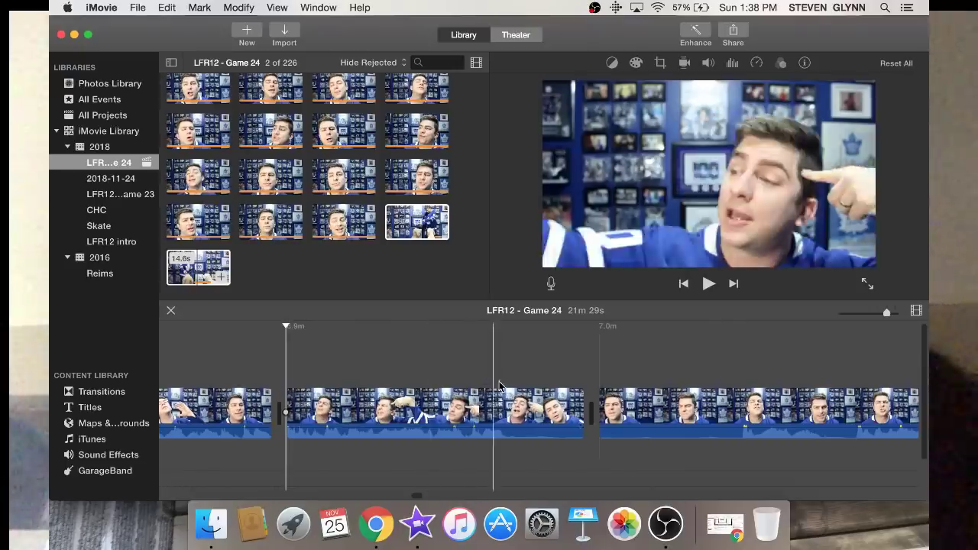
pyautogui.click(527, 399)
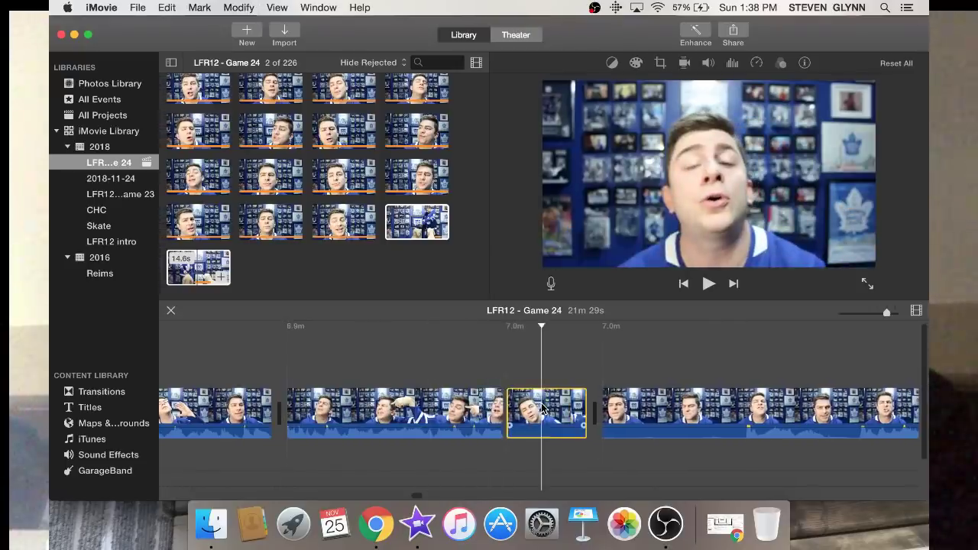
pyautogui.press('Delete')
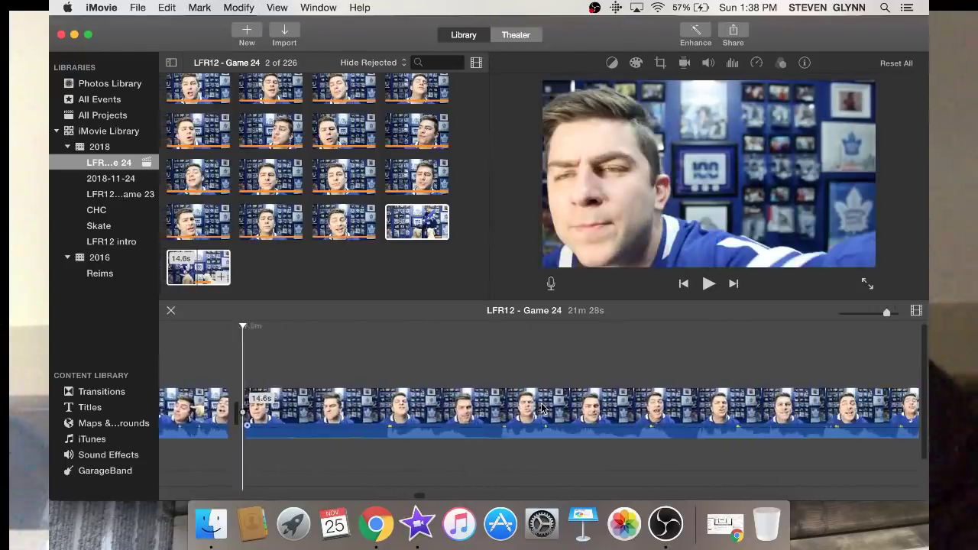
# Preview the 14.6 s clip, delete its first 7.1 s, and cut about 1.5 s from its end
pyautogui.press('space')
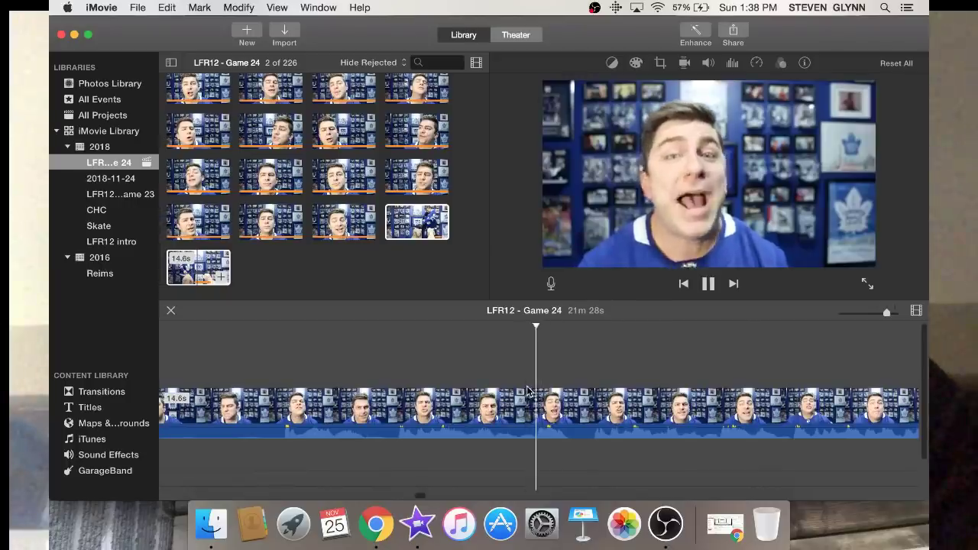
pyautogui.press('space')
pyautogui.press('super+b')
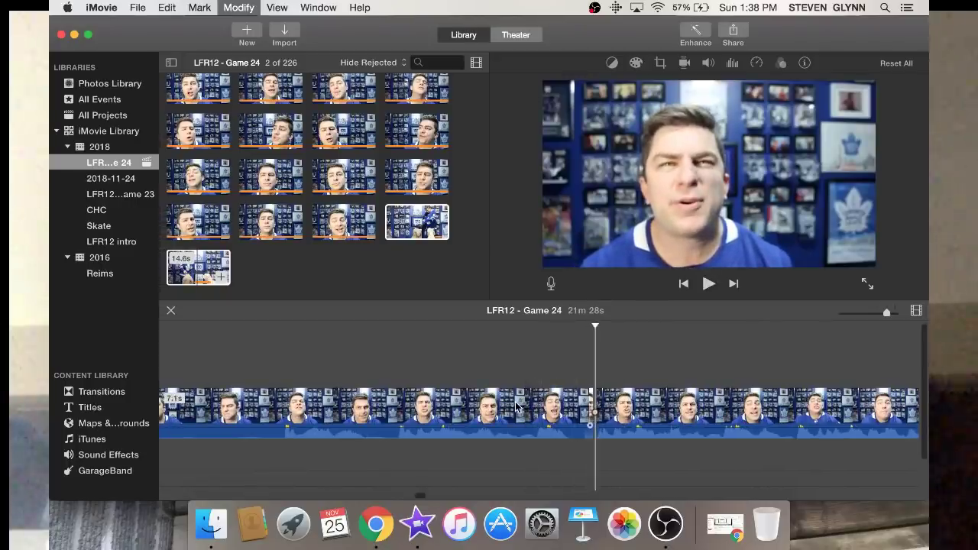
pyautogui.click(516, 394)
pyautogui.hscroll(-3, 516, 405)
pyautogui.press('Delete')
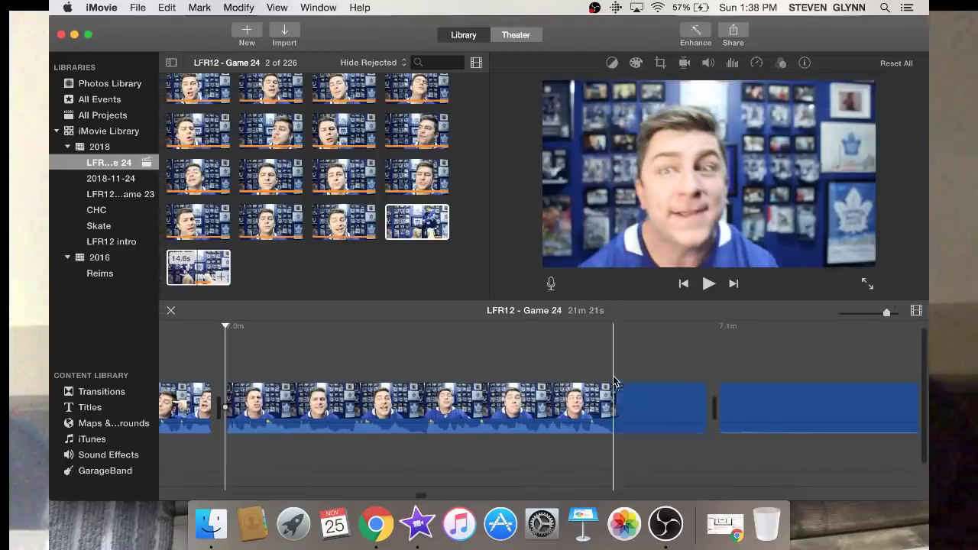
pyautogui.click(638, 397)
pyautogui.press('Delete')
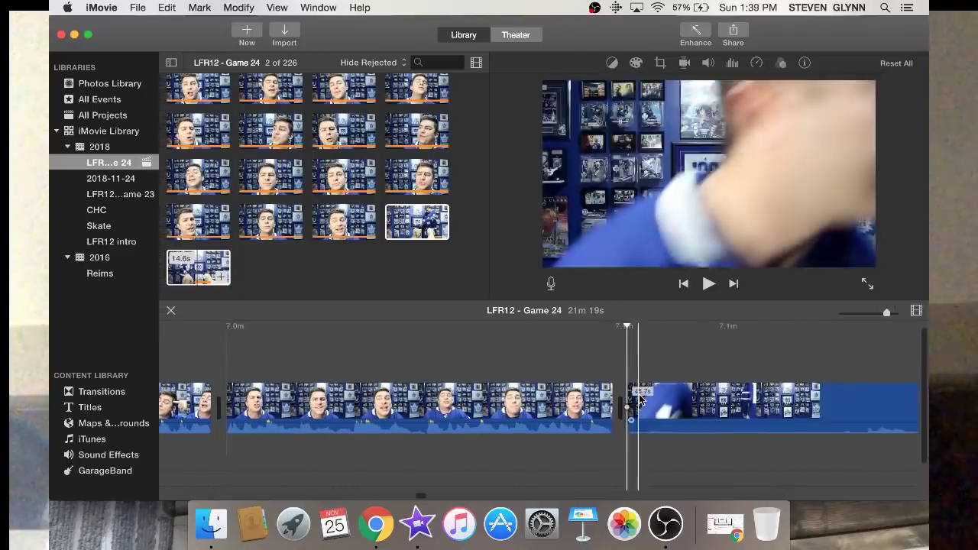
# Preview the 45.7 s standing clip to find where the usable part with the stick begins
pyautogui.hscroll(5, 640, 399)
pyautogui.hscroll(2, 641, 399)
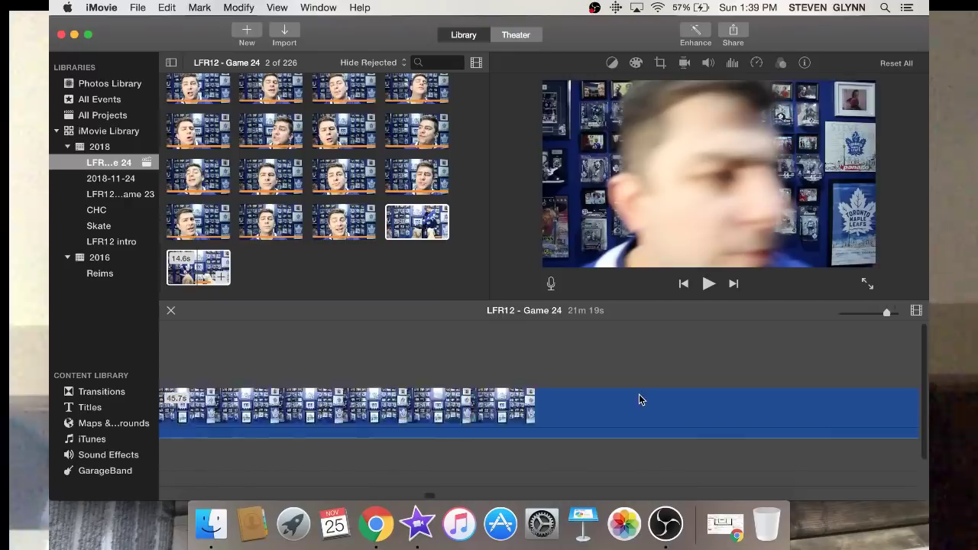
pyautogui.hscroll(3, 640, 399)
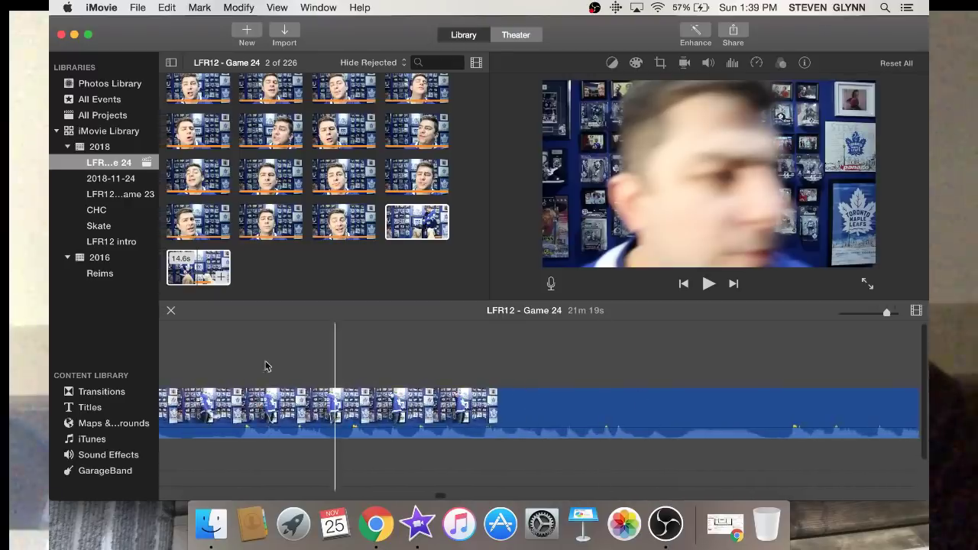
pyautogui.press('space')
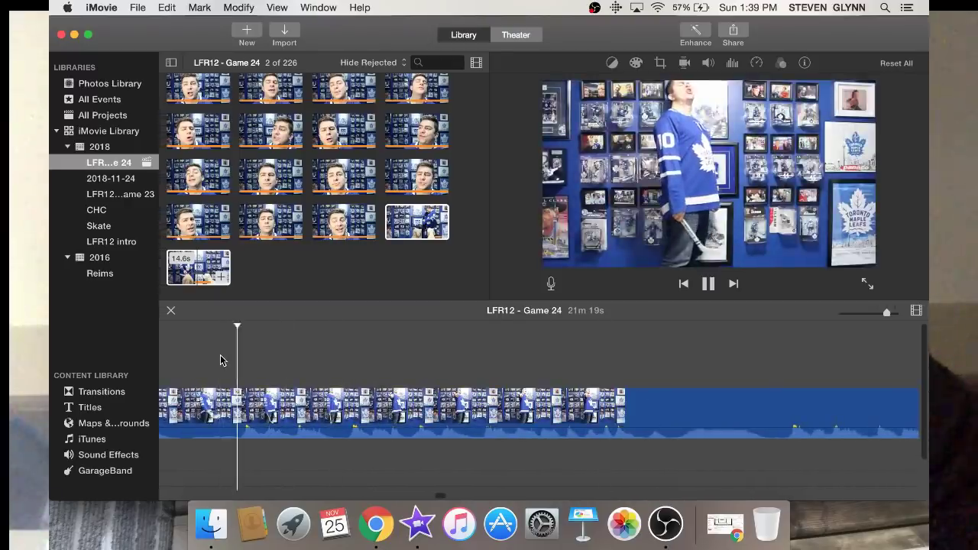
pyautogui.press('space')
pyautogui.hscroll(2, 221, 405)
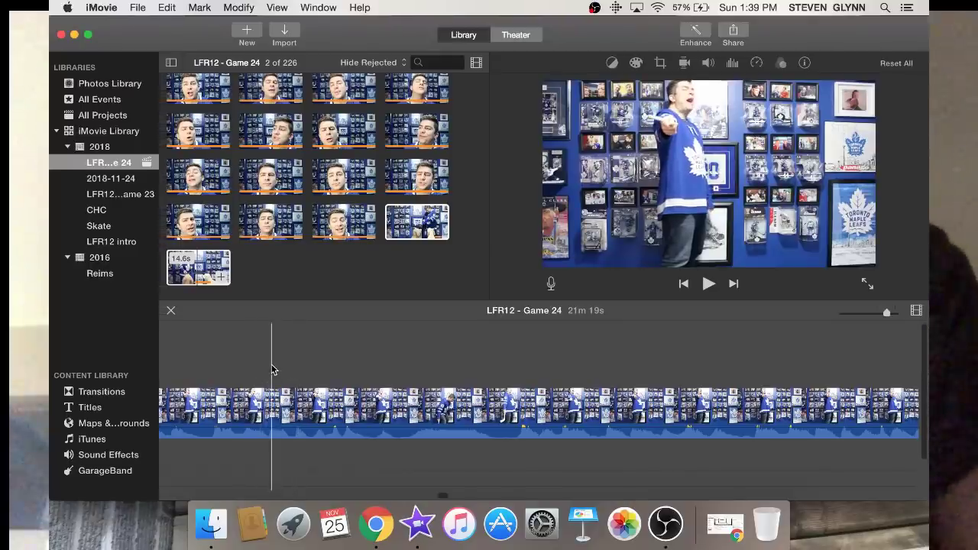
pyautogui.press('XF86AudioRaiseVolume')
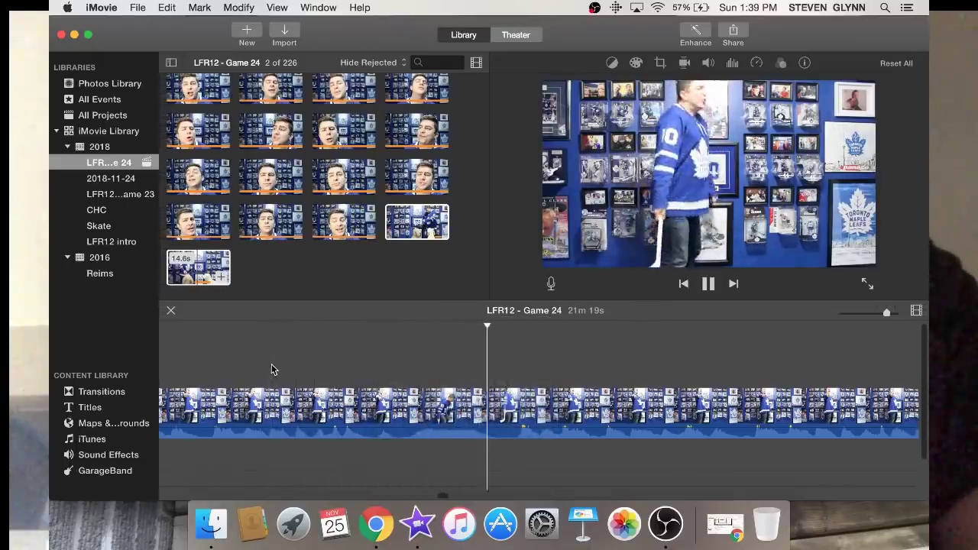
pyautogui.press('space')
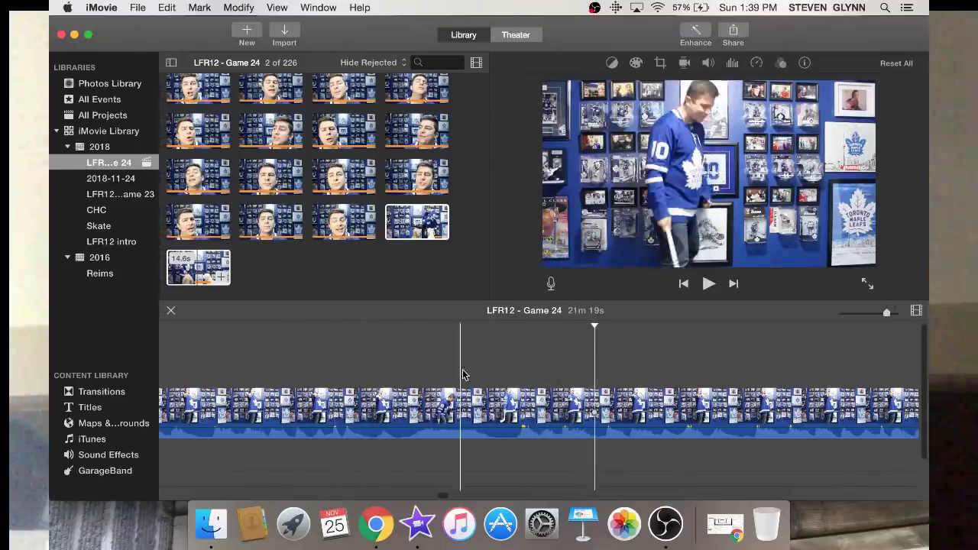
pyautogui.press('space')
pyautogui.press('space')
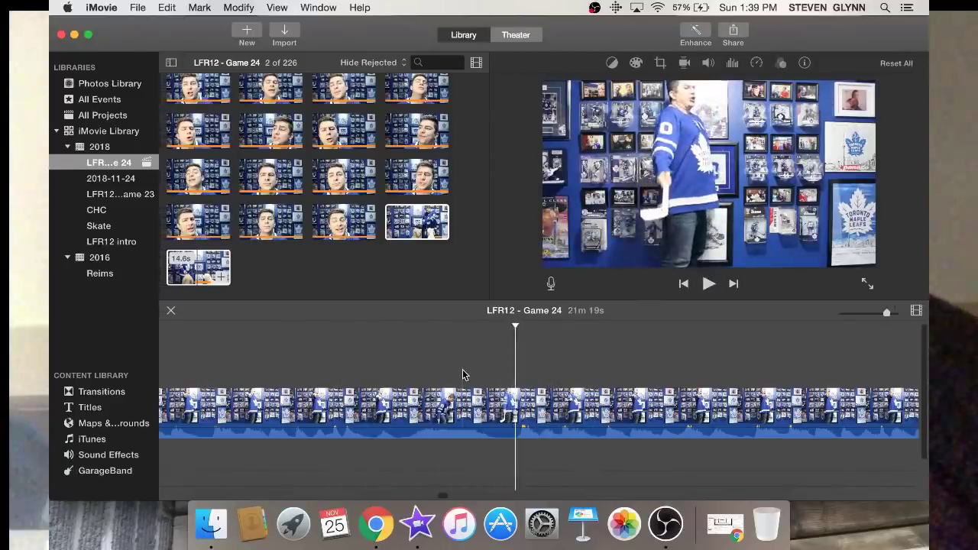
# Split the 45.7 s standing clip, delete its first 36.8 s, and remove the short piece at the end of the remainder
pyautogui.press('super+b')
pyautogui.click(460, 427)
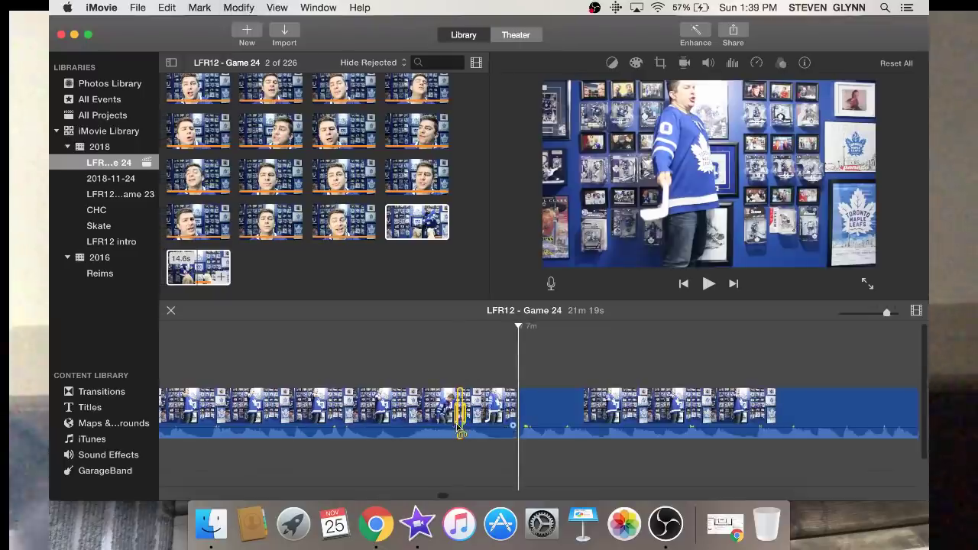
pyautogui.click(408, 418)
pyautogui.hscroll(-8, 408, 418)
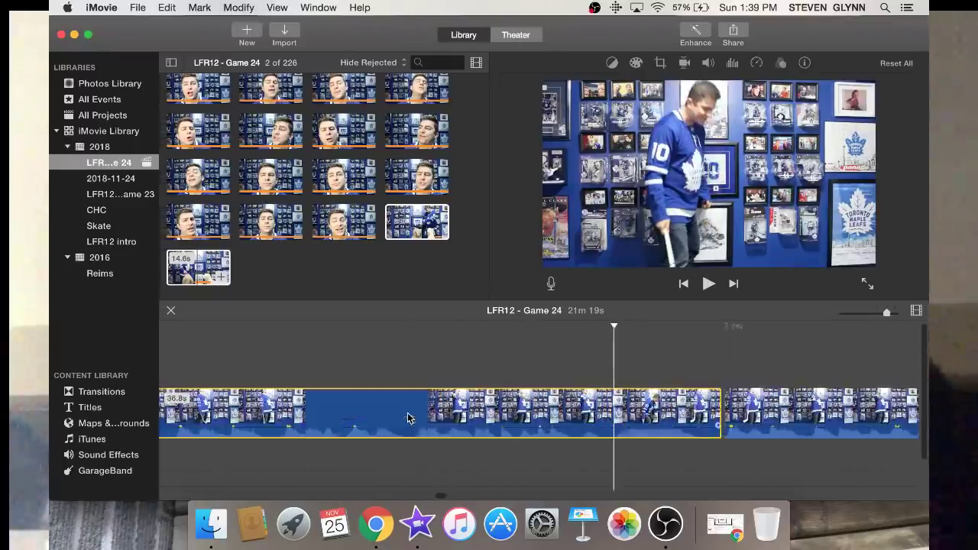
pyautogui.hscroll(-10, 402, 414)
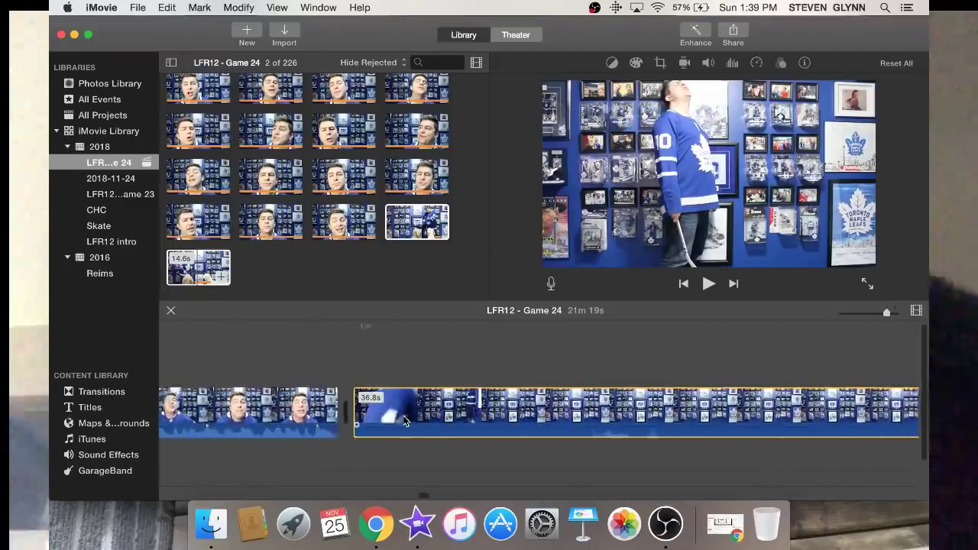
pyautogui.press('Delete')
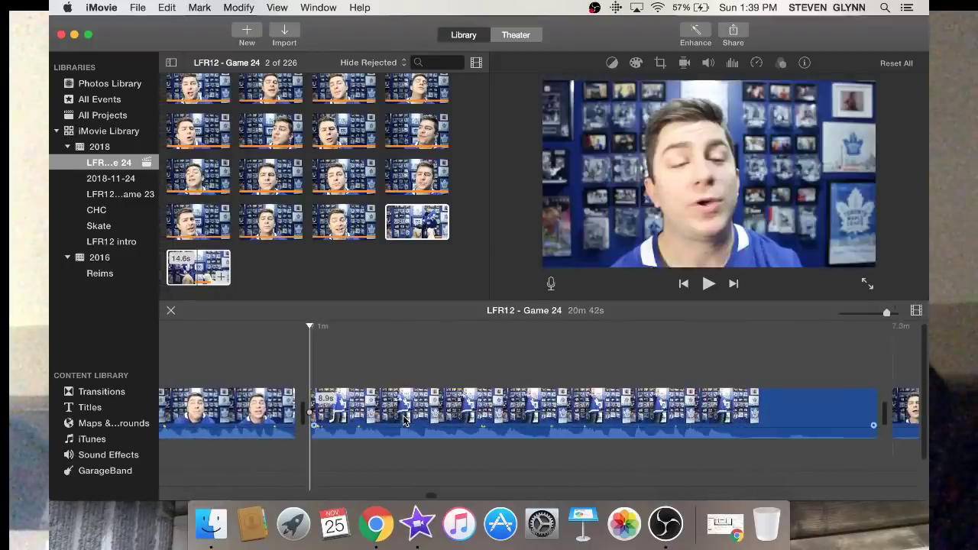
pyautogui.click(749, 394)
pyautogui.press('Delete')
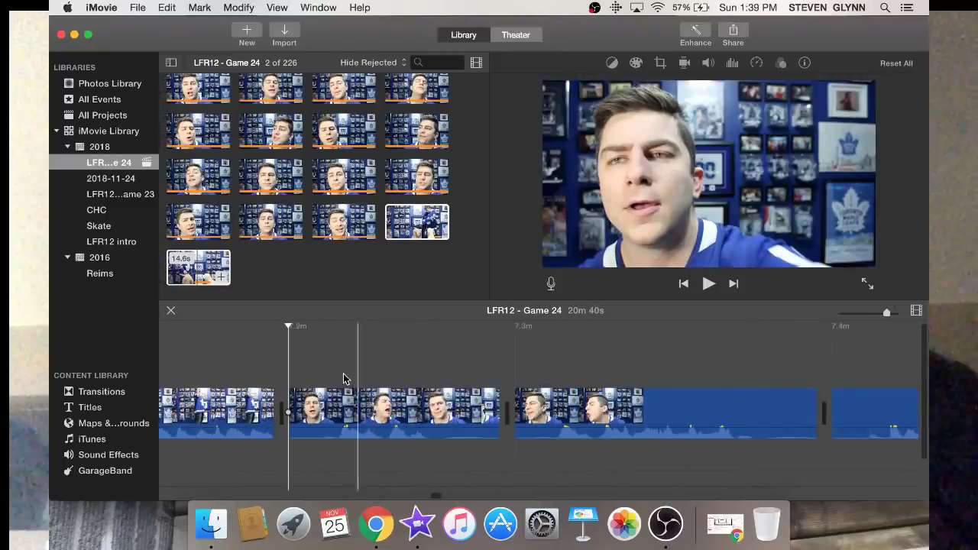
# Trim the short clip after the standing footage by deleting its first 0.8 s and about 1.1 s from its end
pyautogui.press('super+b')
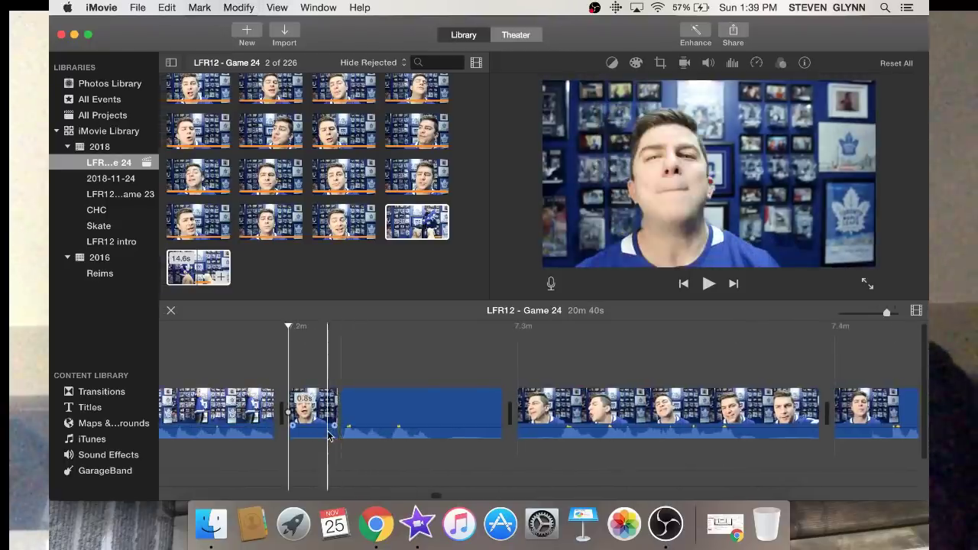
pyautogui.press('Delete')
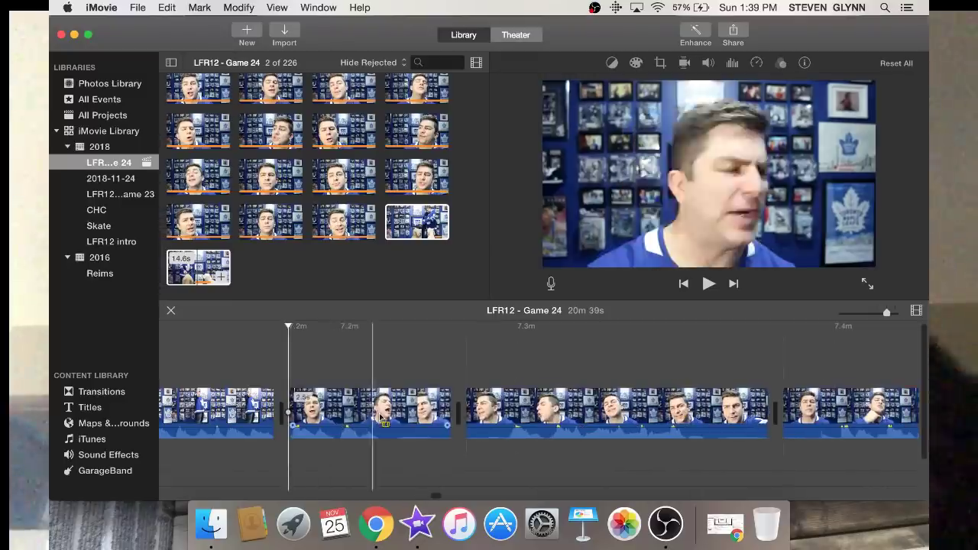
pyautogui.press('super+b')
pyautogui.click(397, 411)
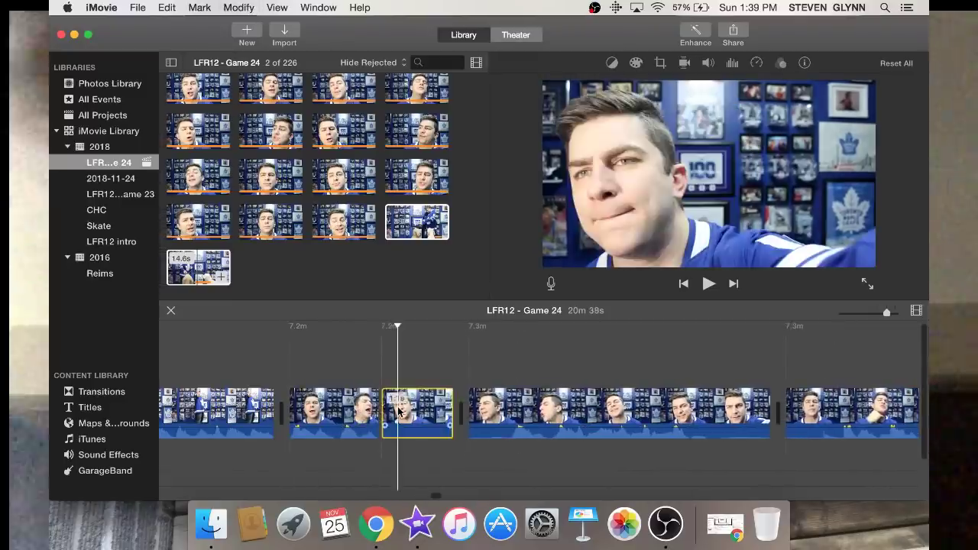
pyautogui.press('Delete')
# Cut about 0.7 s from the start of the following clip and delete 1.1 s from its end
pyautogui.press('Down')
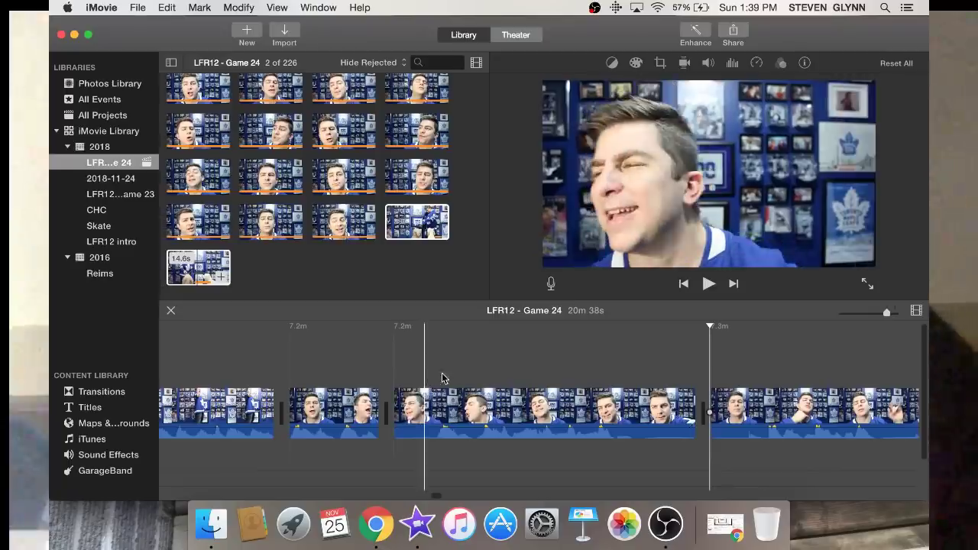
pyautogui.press('super+b')
pyautogui.click(417, 397)
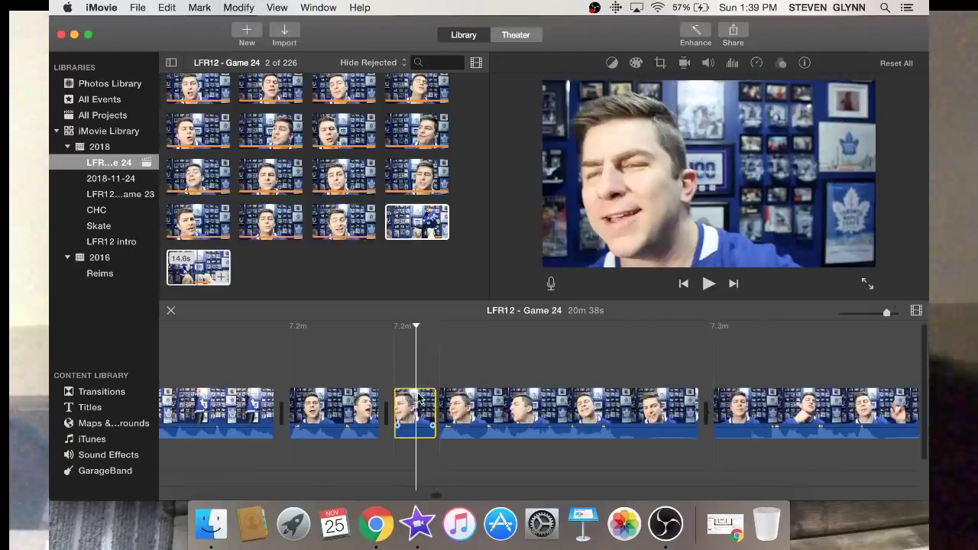
pyautogui.press('Delete')
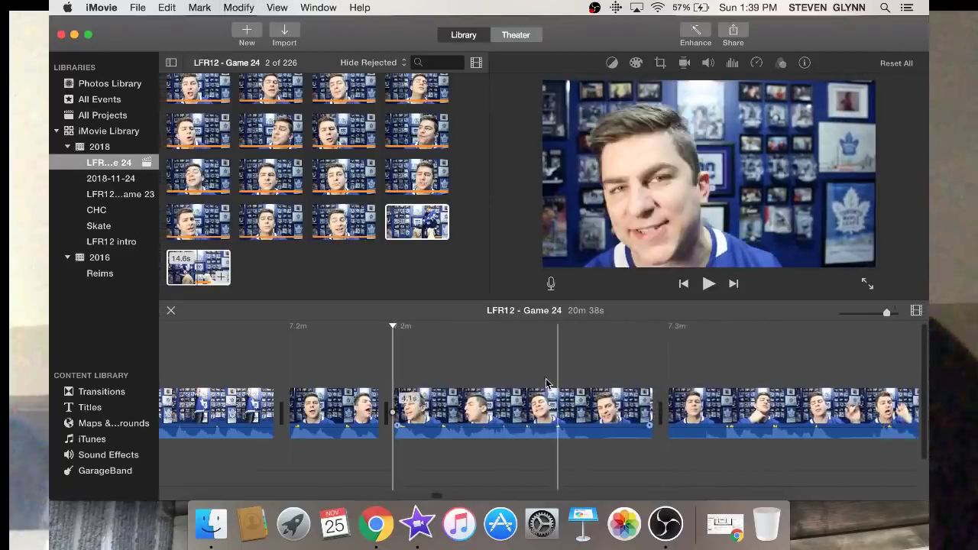
pyautogui.press('space')
pyautogui.press('space')
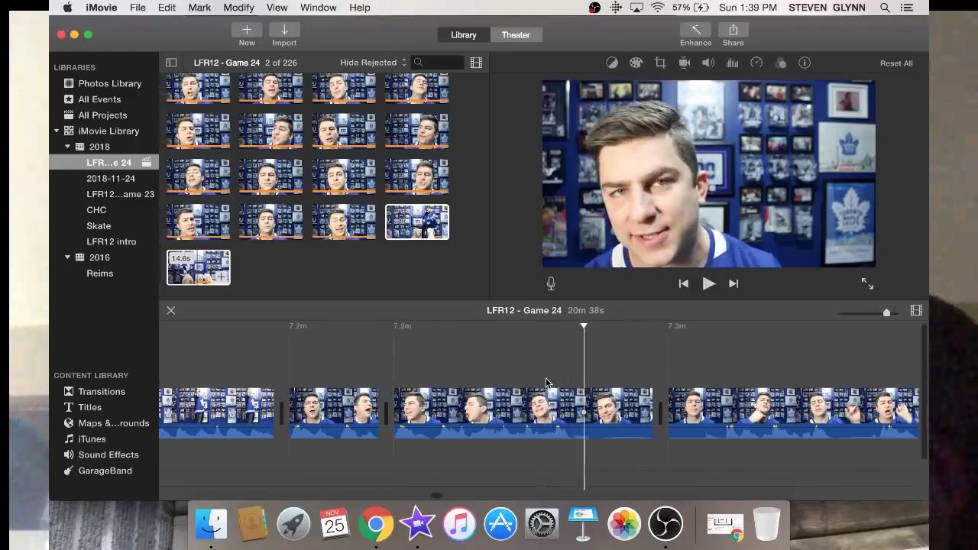
pyautogui.press('super+b')
pyautogui.click(621, 413)
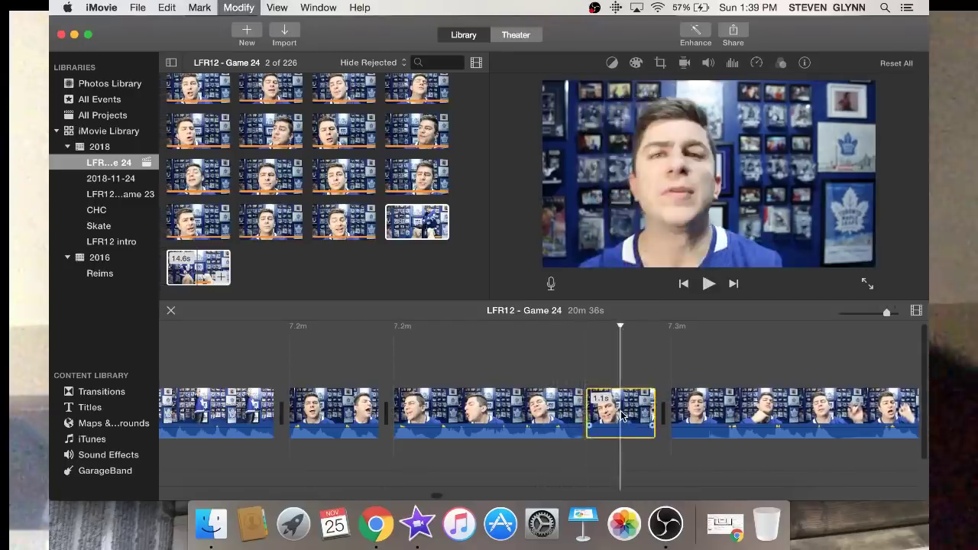
pyautogui.press('Delete')
# Preview the 9.6 s clip, delete roughly its first 3 s, and cut 1.5 s from its end
pyautogui.hscroll(5, 603, 413)
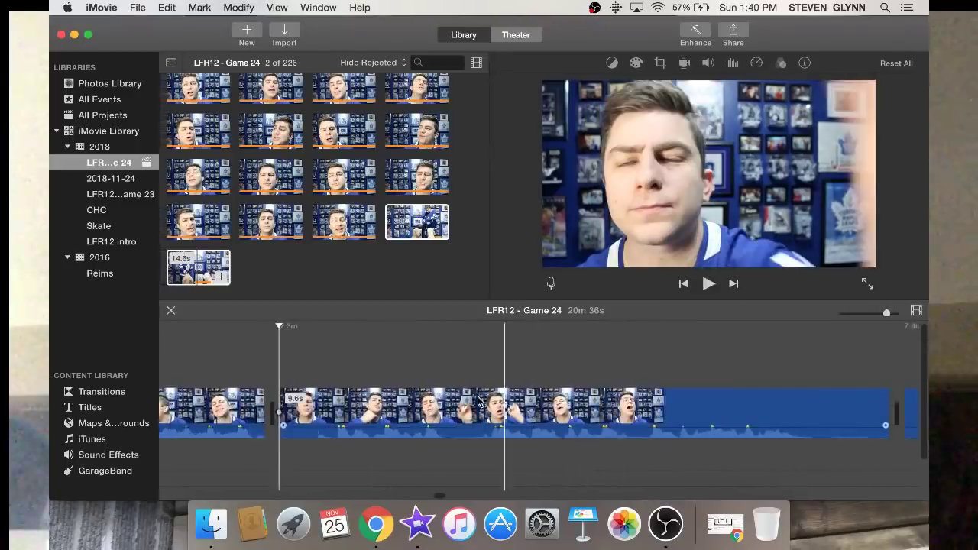
pyautogui.press('space')
pyautogui.press('space')
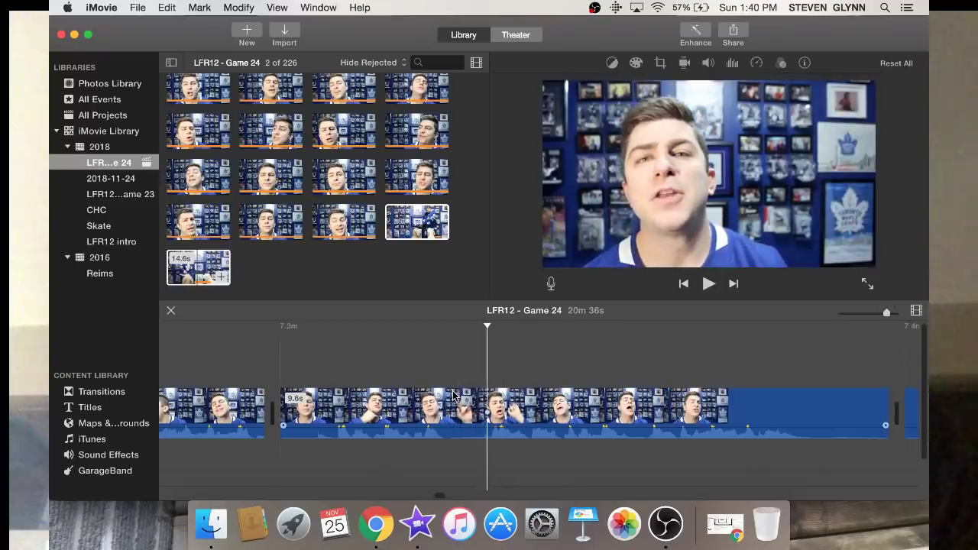
pyautogui.click(453, 395)
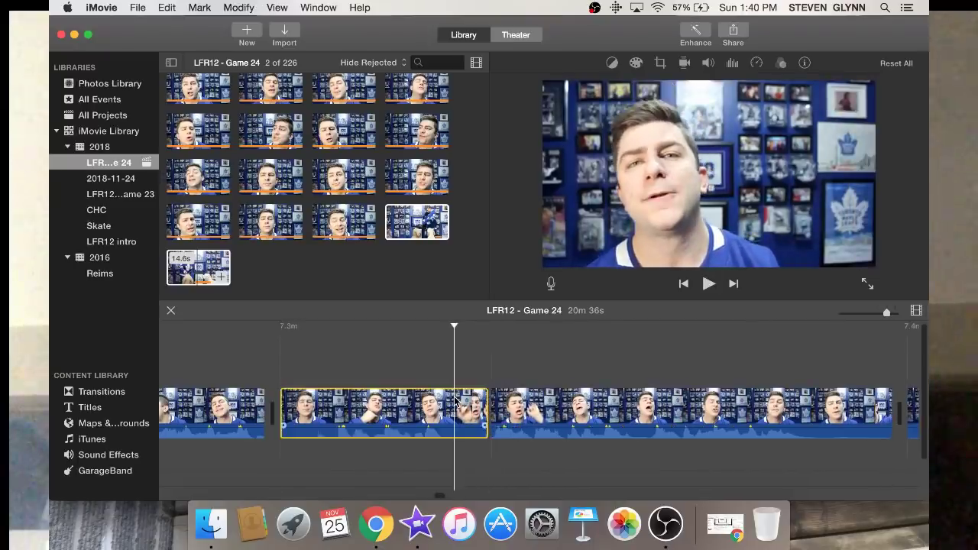
pyautogui.press('Delete')
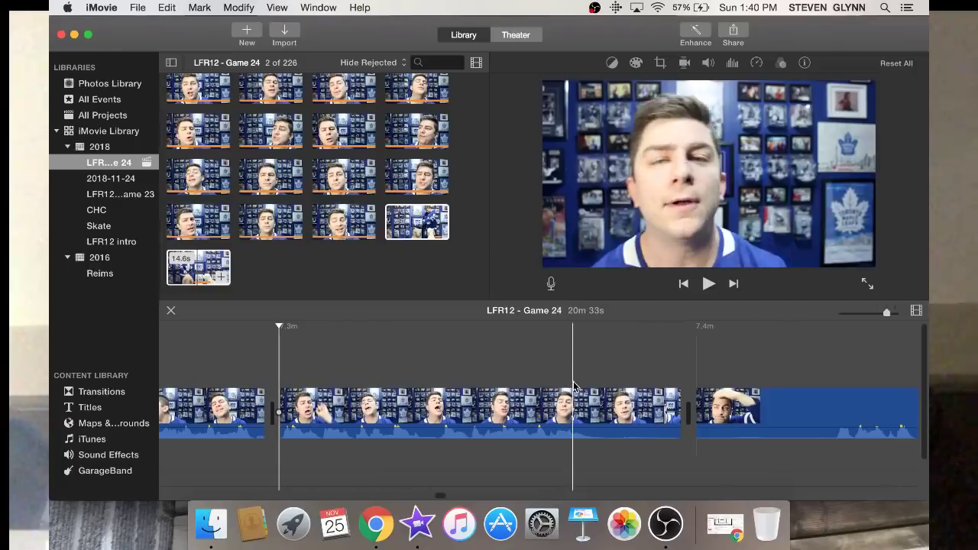
pyautogui.press('space')
pyautogui.press('super+b')
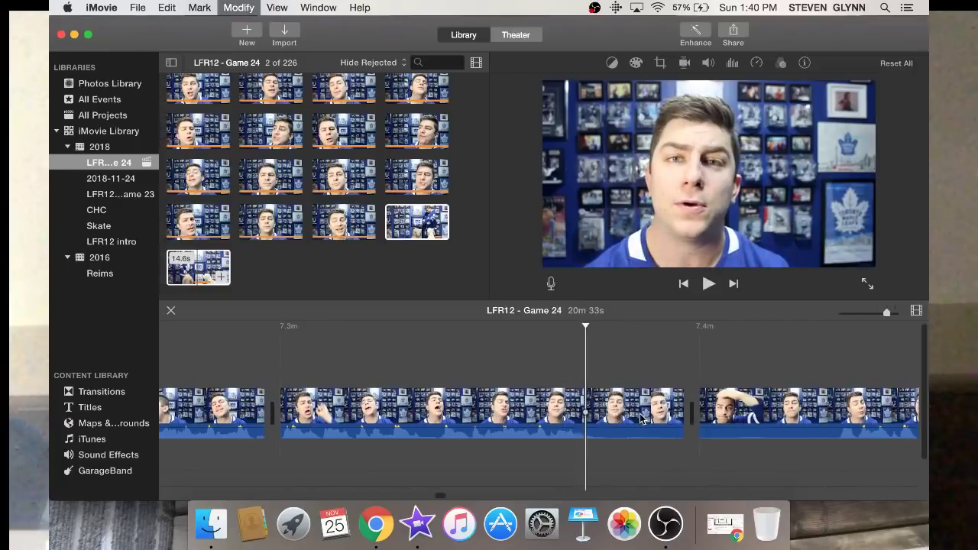
pyautogui.click(641, 418)
pyautogui.hscroll(1, 642, 418)
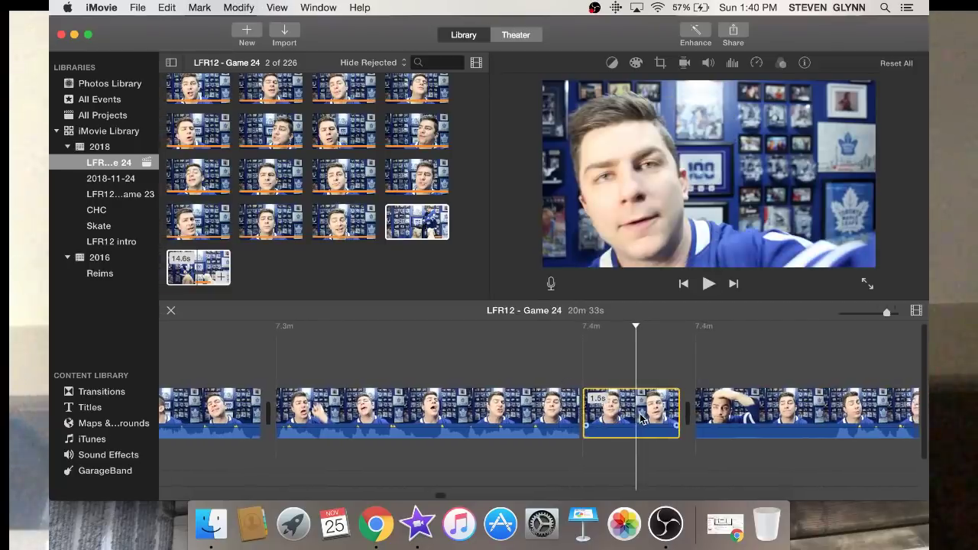
pyautogui.hscroll(10, 642, 418)
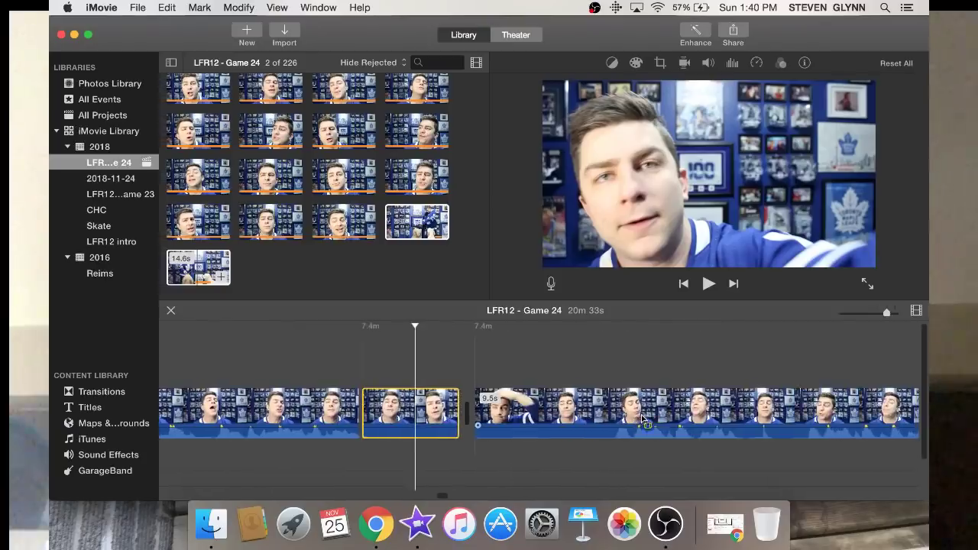
pyautogui.press('Delete')
# Preview the 9.5 s clip, delete roughly its first 5 s, and remove 1.6 s from its end
pyautogui.press('space')
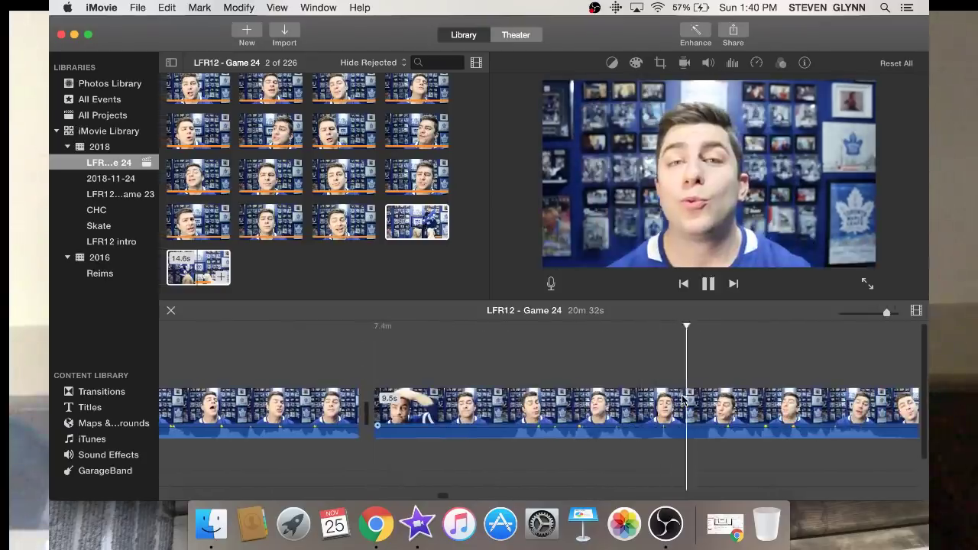
pyautogui.press('space')
pyautogui.press('super+b')
pyautogui.click(682, 400)
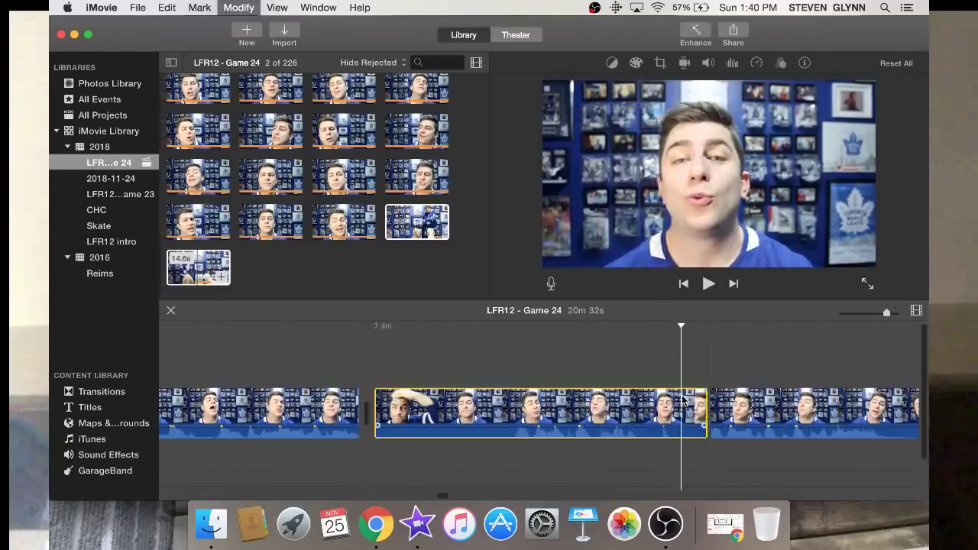
pyautogui.press('Delete')
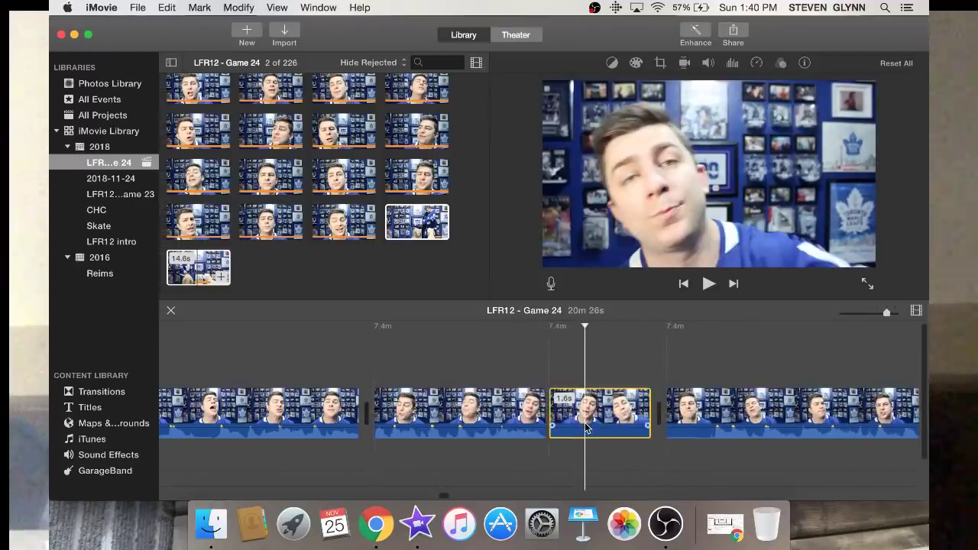
pyautogui.press('Delete')
# Preview the 8.8 s clip, delete its first 0.7 s, and cut 1.3 s from its end
pyautogui.press('space')
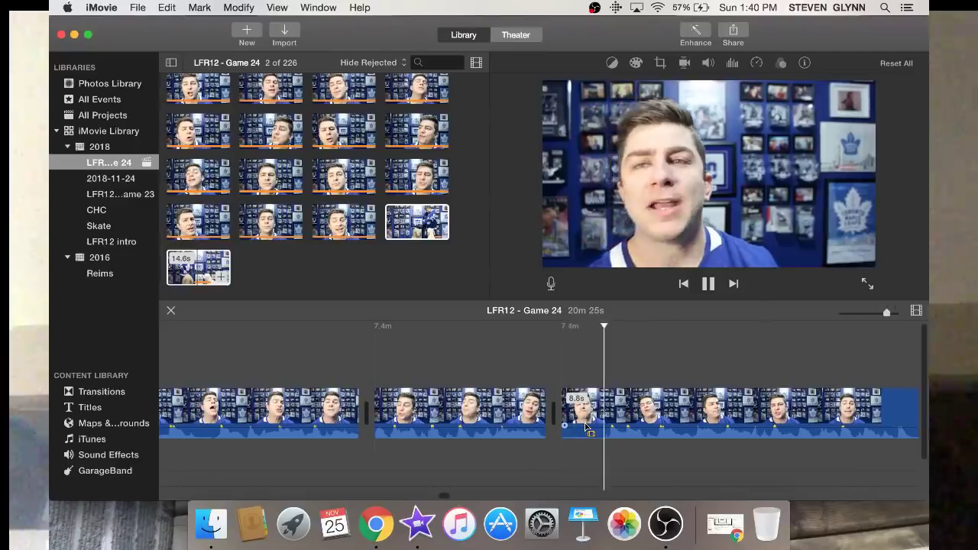
pyautogui.press('space')
pyautogui.press('super+b')
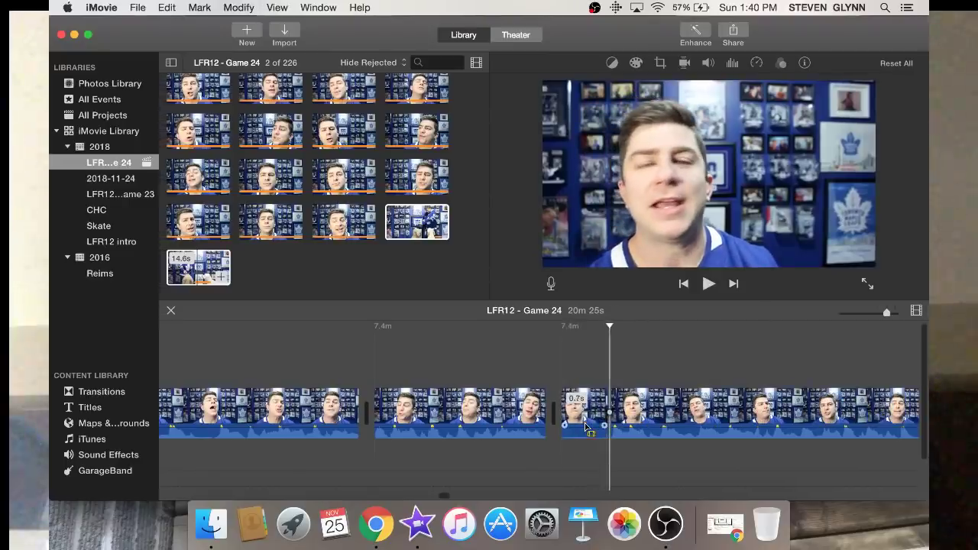
pyautogui.press('Delete')
pyautogui.hscroll(5, 604, 412)
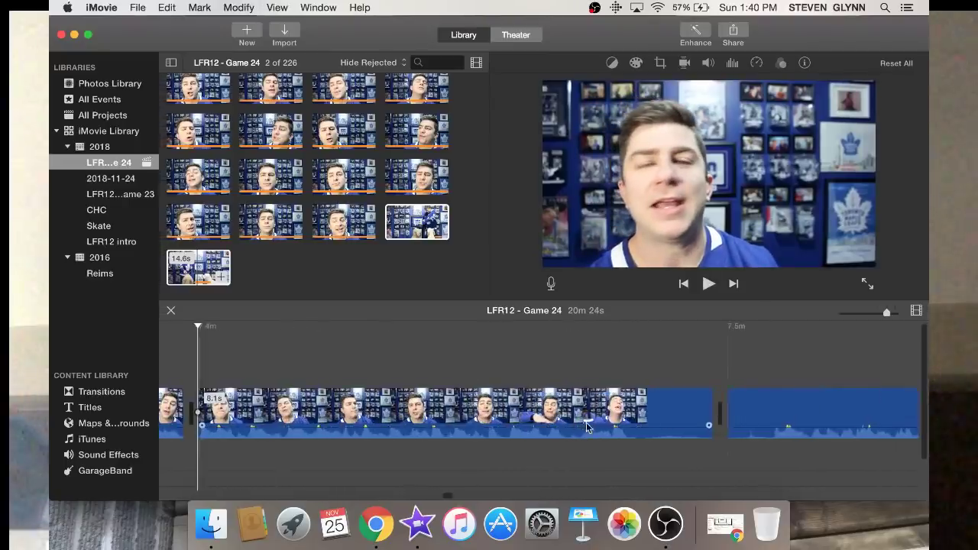
pyautogui.press('super+b')
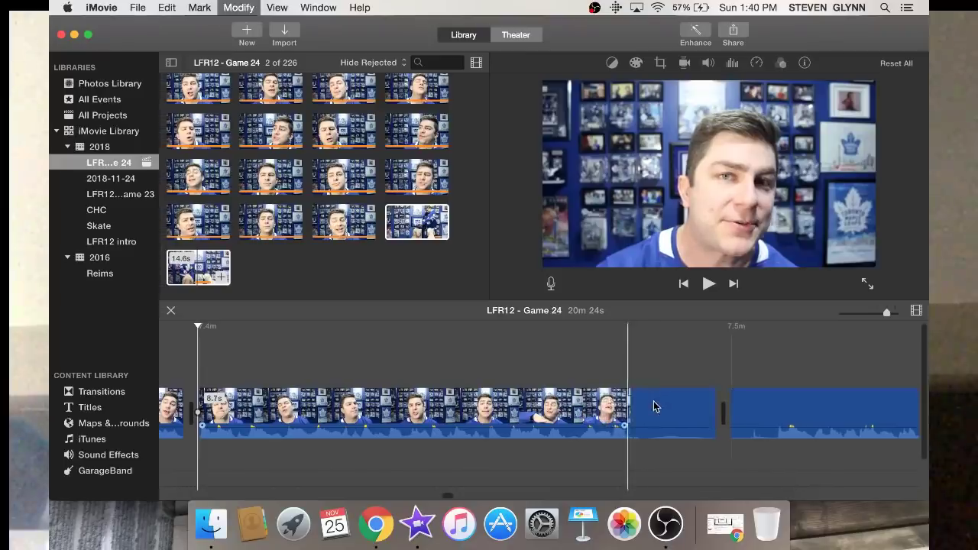
pyautogui.click(652, 404)
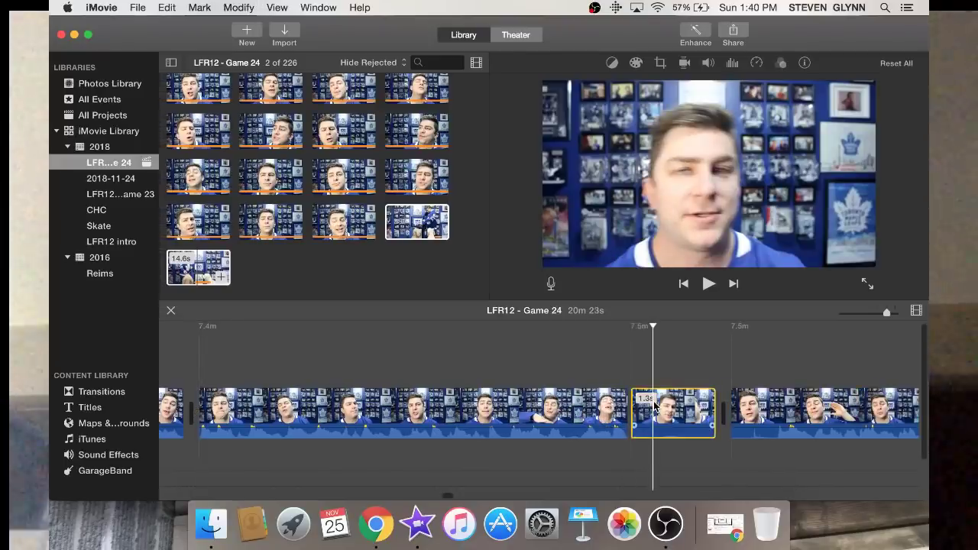
pyautogui.press('Delete')
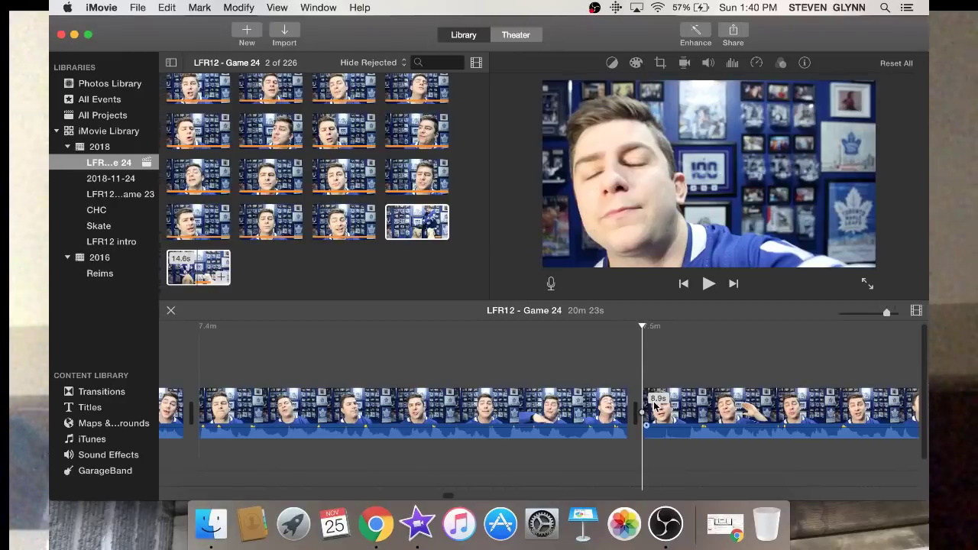
# Trim the following 8.9 s clip by deleting about 0.7 s from its start and about 1.2 s from its end
pyautogui.hscroll(10, 655, 406)
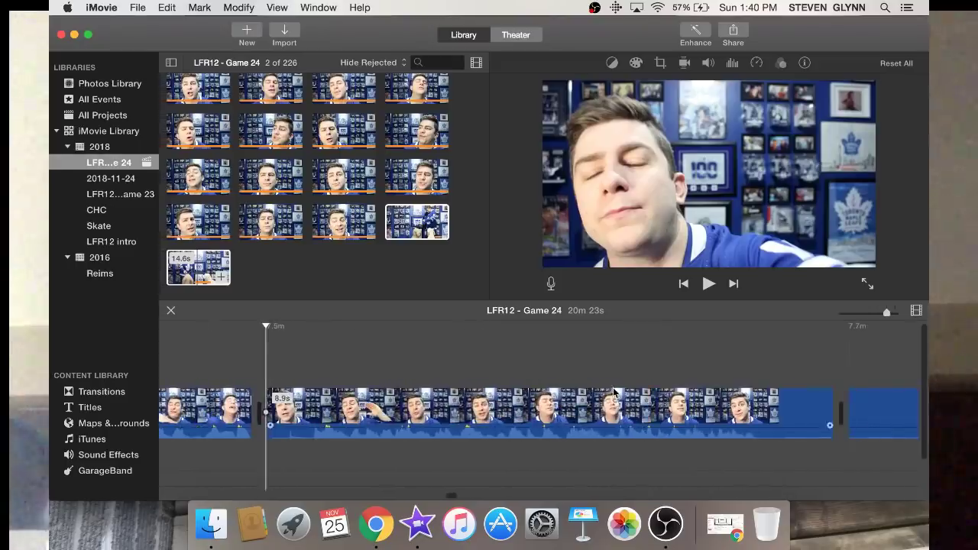
pyautogui.click(309, 353)
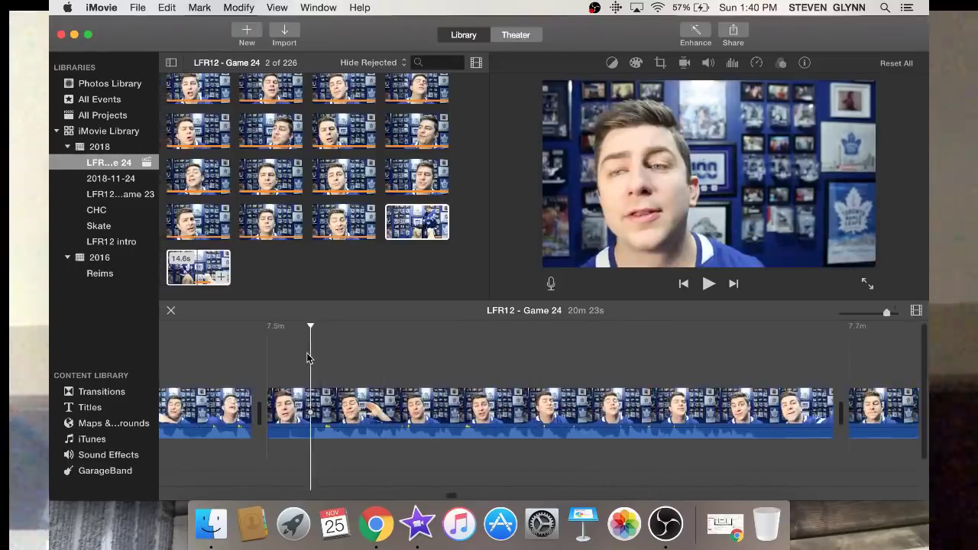
pyautogui.press('super+b')
pyautogui.click(303, 407)
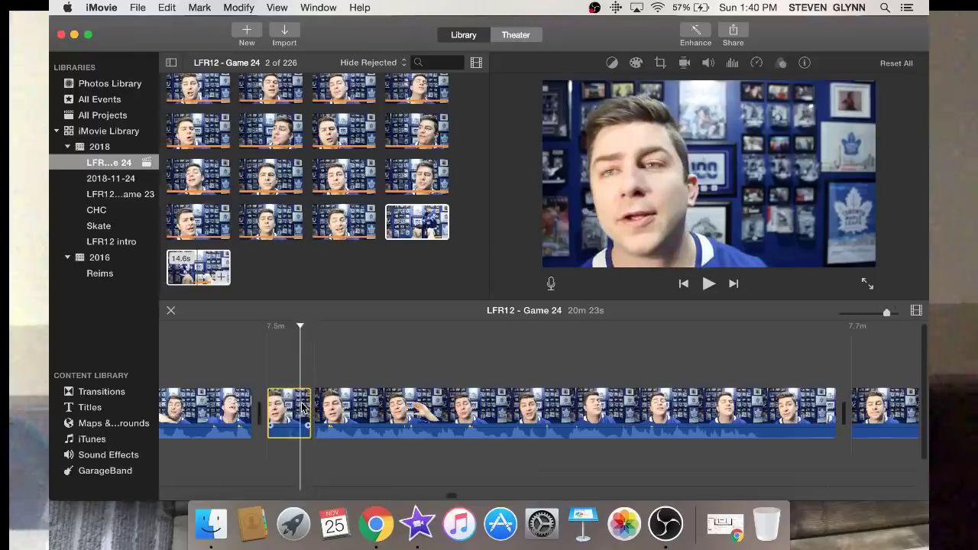
pyautogui.press('BackSpace')
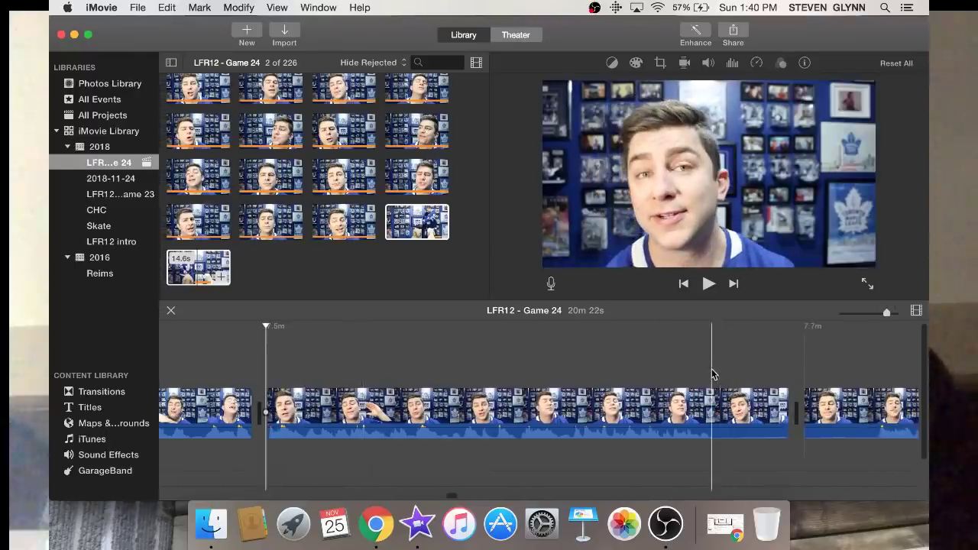
pyautogui.press('super+b')
pyautogui.click(743, 399)
pyautogui.press('BackSpace')
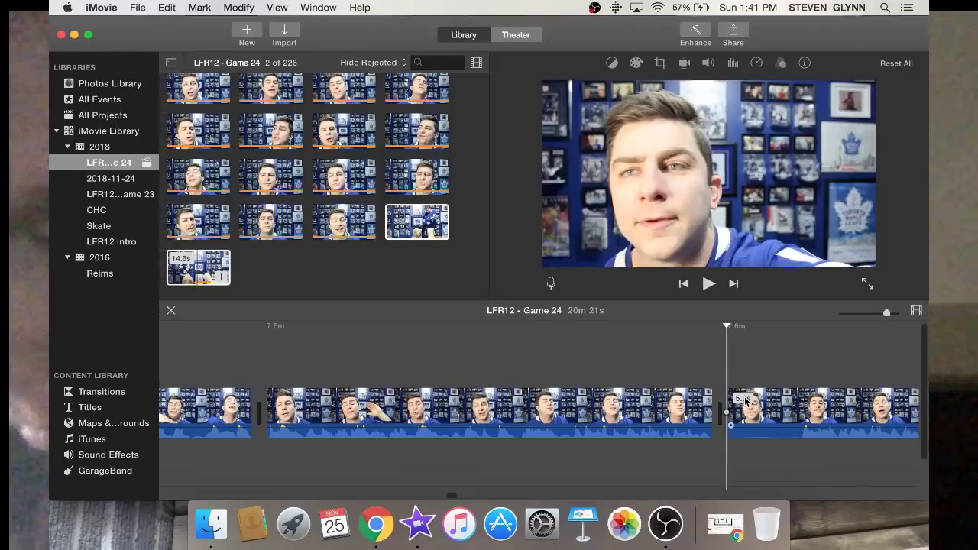
# Remove about 1.1 s from the start of the next 5.3 s clip and about 1.2 s from its end
pyautogui.hscroll(5, 503, 407)
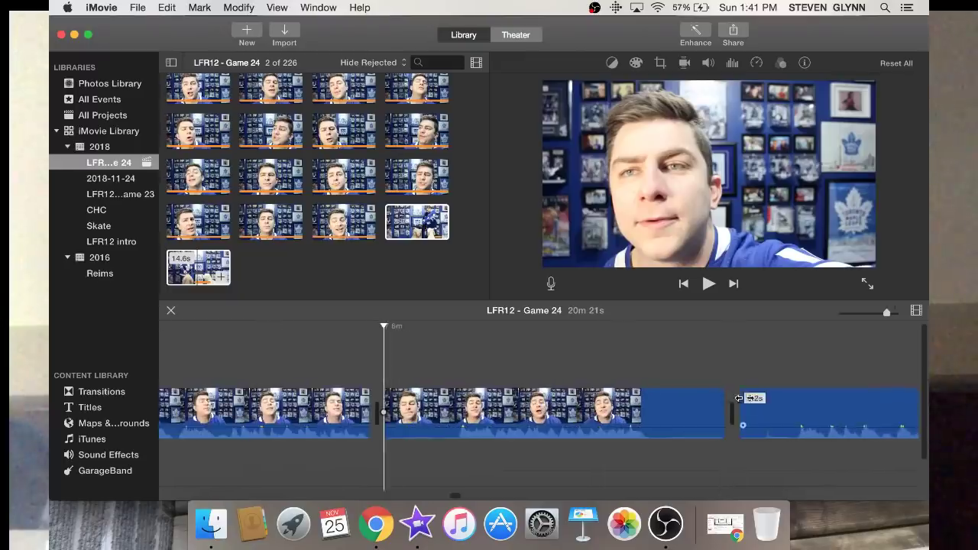
pyautogui.press('super+b')
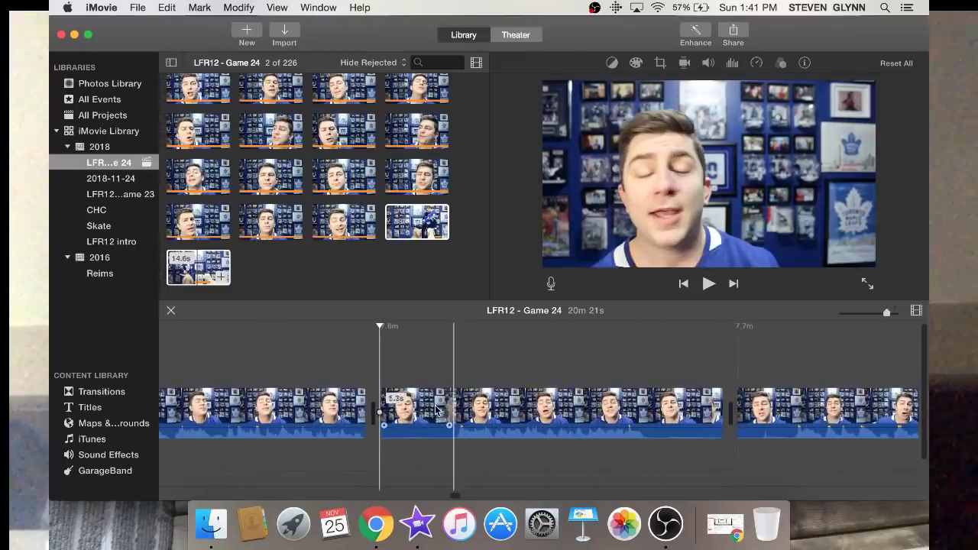
pyautogui.click(435, 411)
pyautogui.press('Delete')
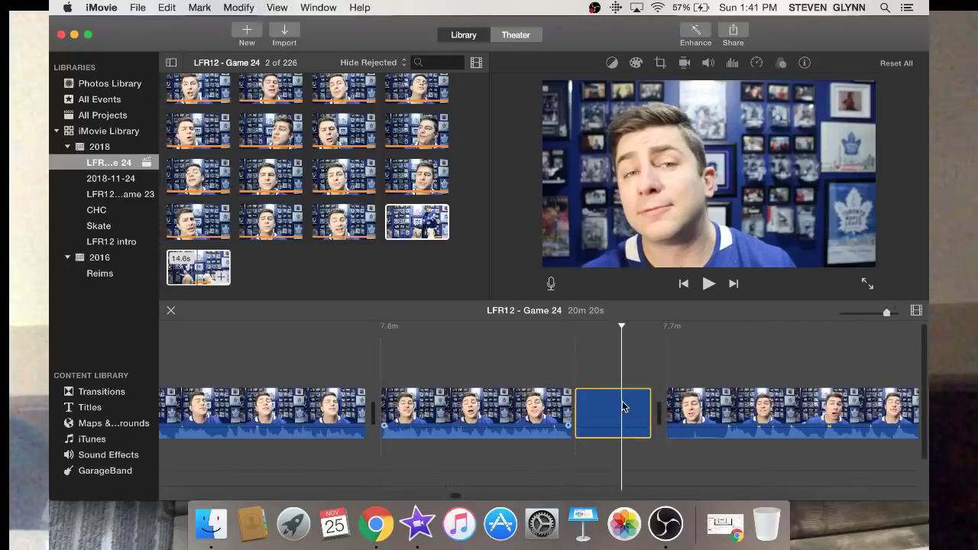
pyautogui.press('Delete')
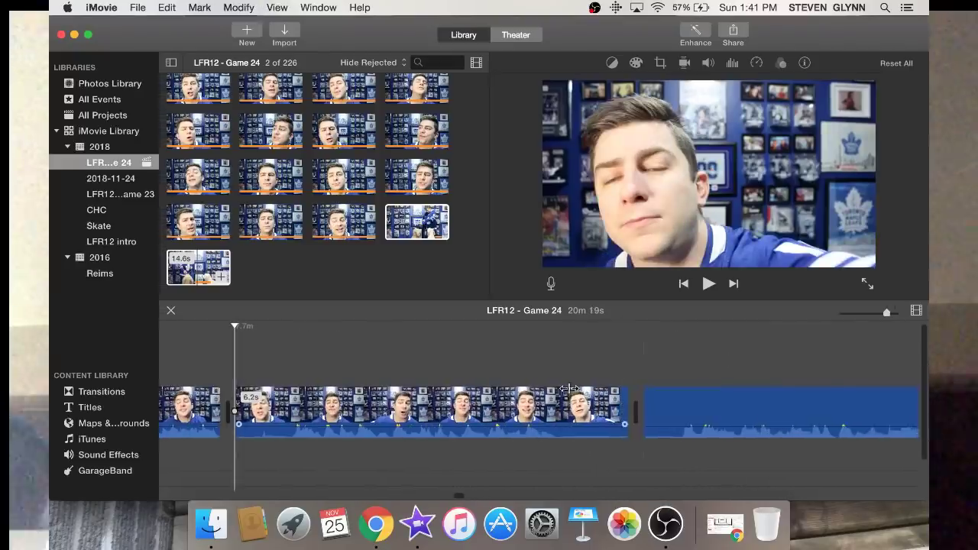
# Cut the first 0.9 s off the 6.2 s clip and delete about 1.1 s from its end
pyautogui.click(285, 382)
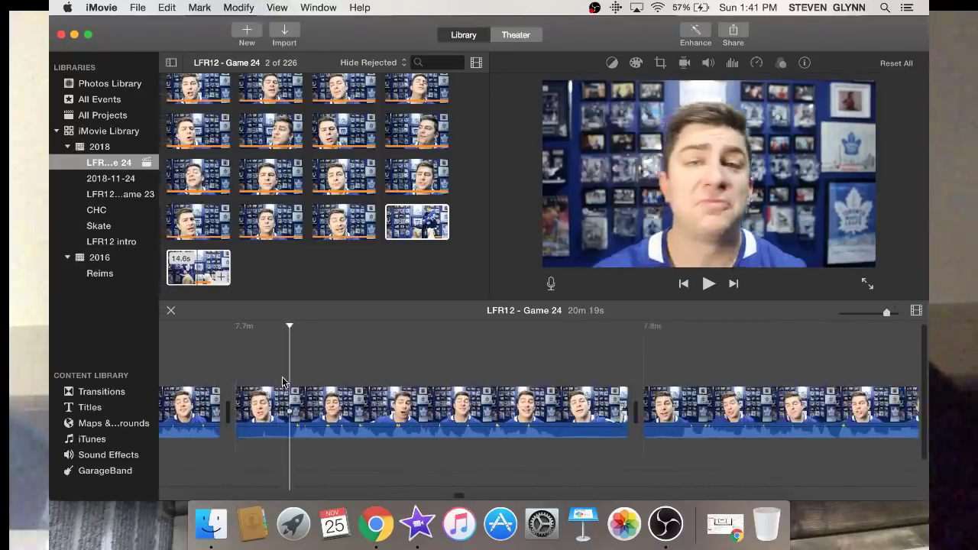
pyautogui.click(278, 432)
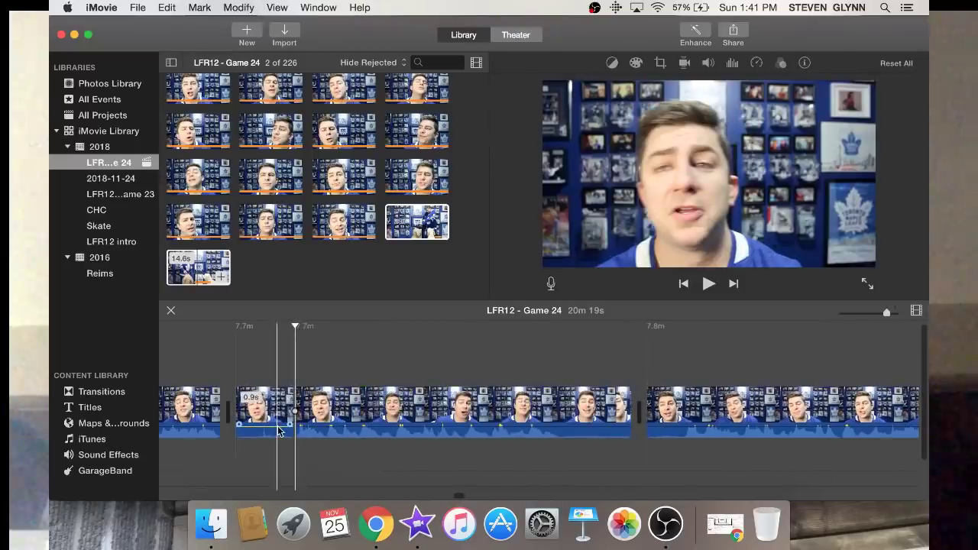
pyautogui.click(267, 399)
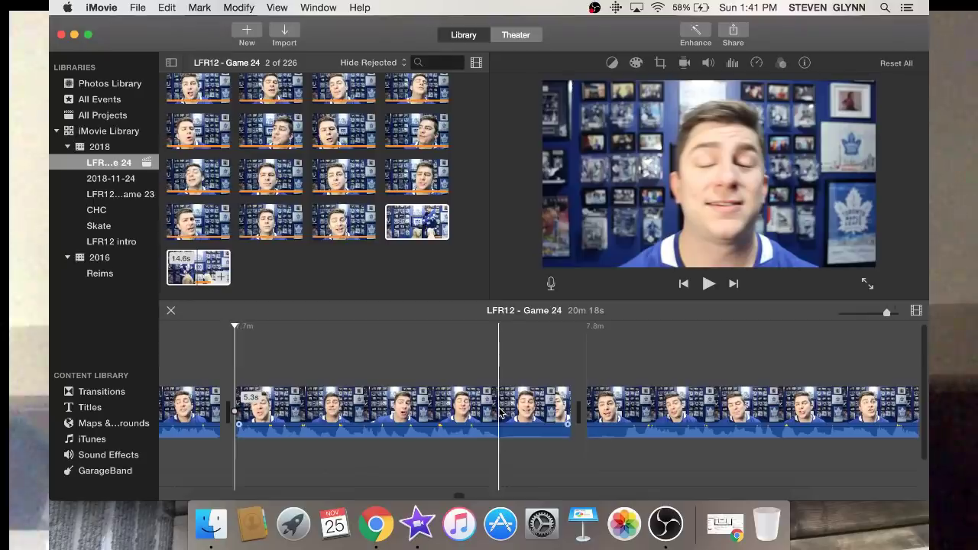
pyautogui.press('cmd+b')
pyautogui.click(535, 409)
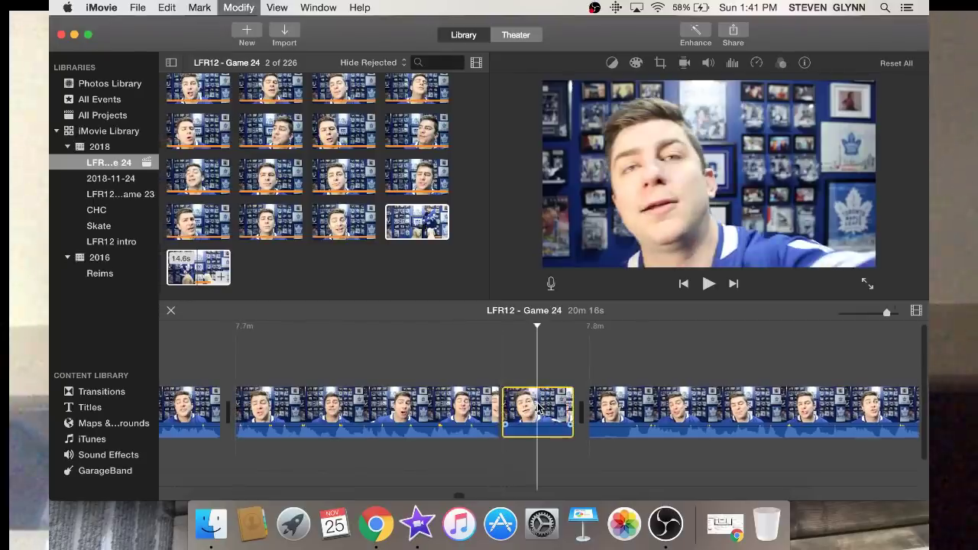
pyautogui.press('Delete')
# Delete about 0.6 s from the start of the 6.9 s clip and about 1.4 s from its end
pyautogui.hscroll(5, 538, 409)
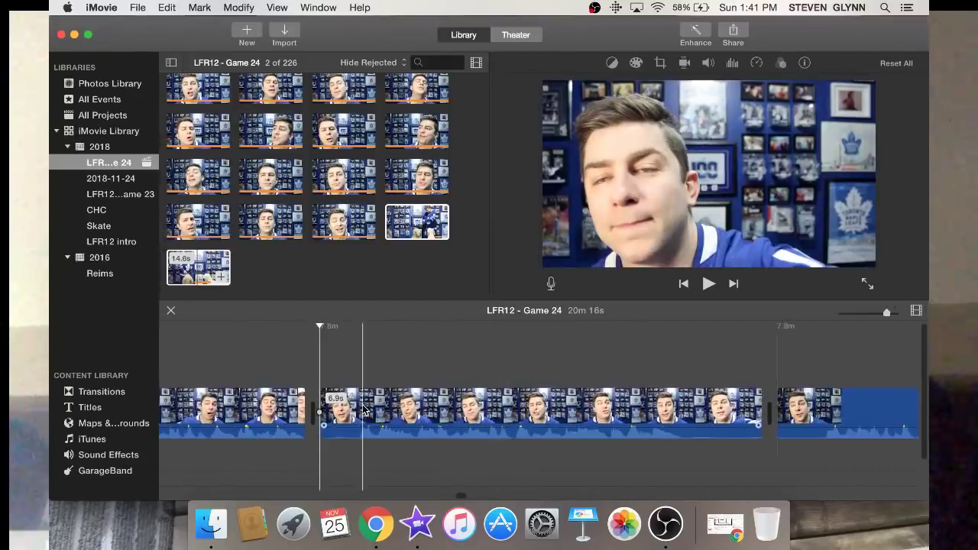
pyautogui.press('super+b')
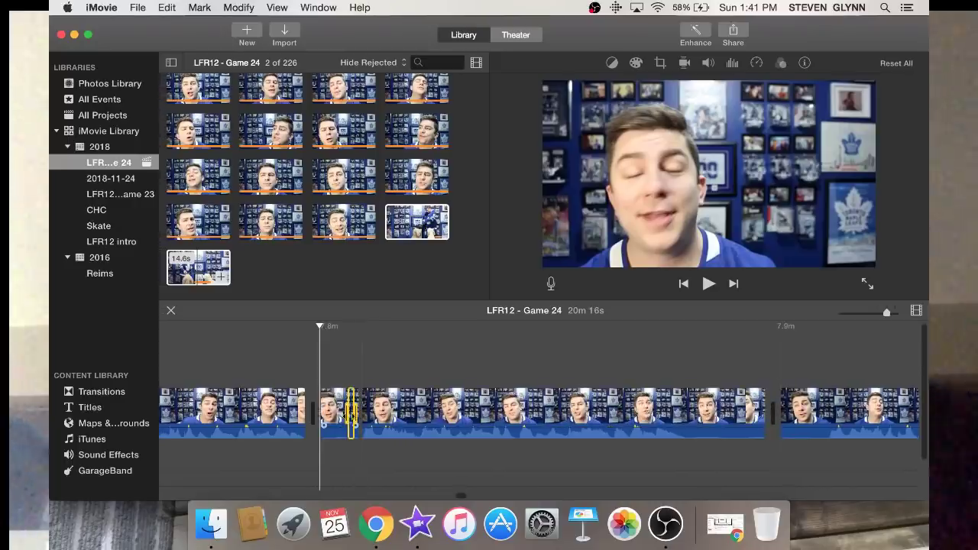
pyautogui.click(341, 416)
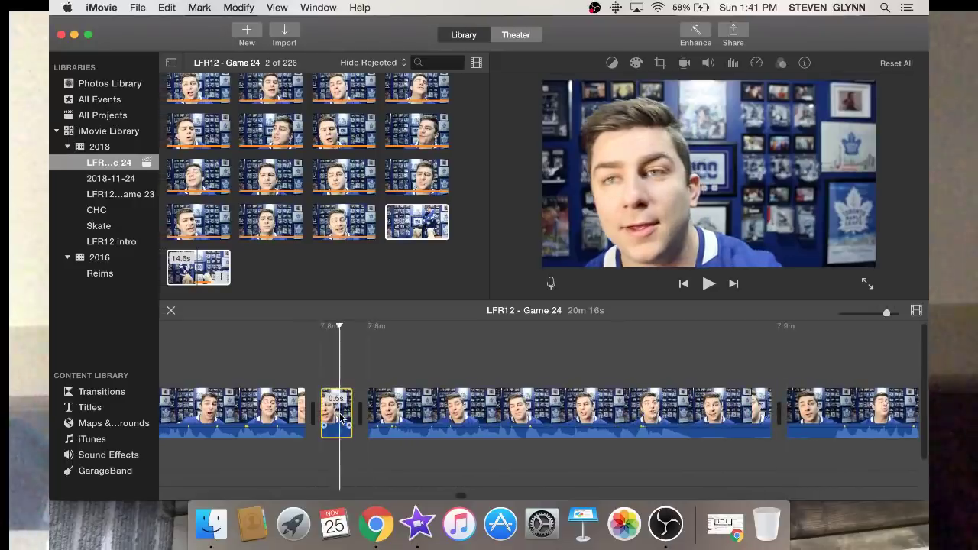
pyautogui.press('Delete')
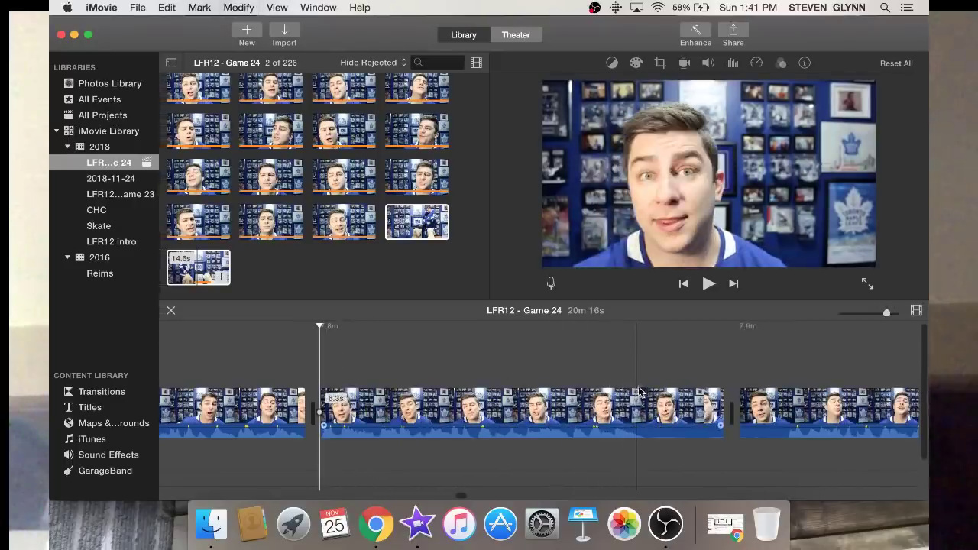
pyautogui.press('super+b')
pyautogui.click(664, 396)
pyautogui.press('Delete')
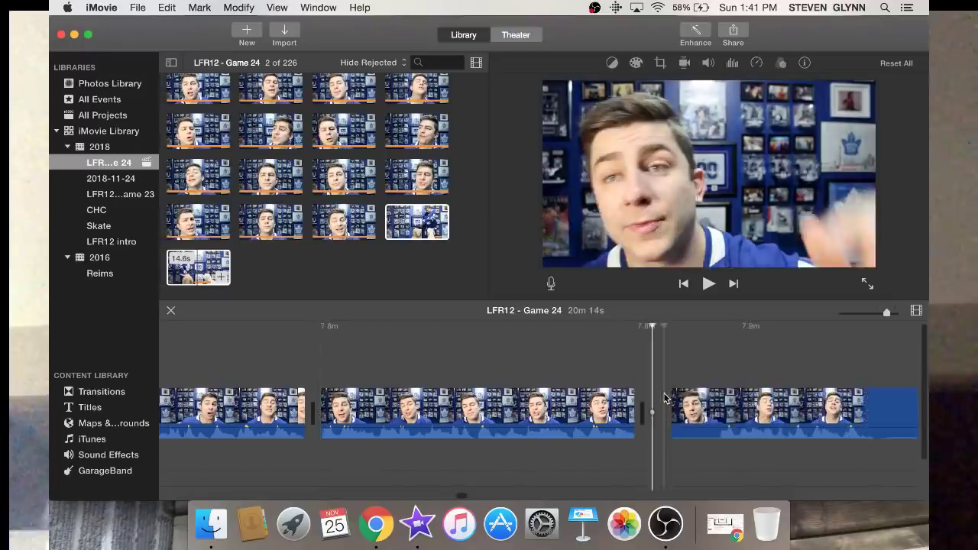
# Split off the first 0.8 s of the 4.5 s clip and delete both of its fragments
pyautogui.hscroll(5, 664, 396)
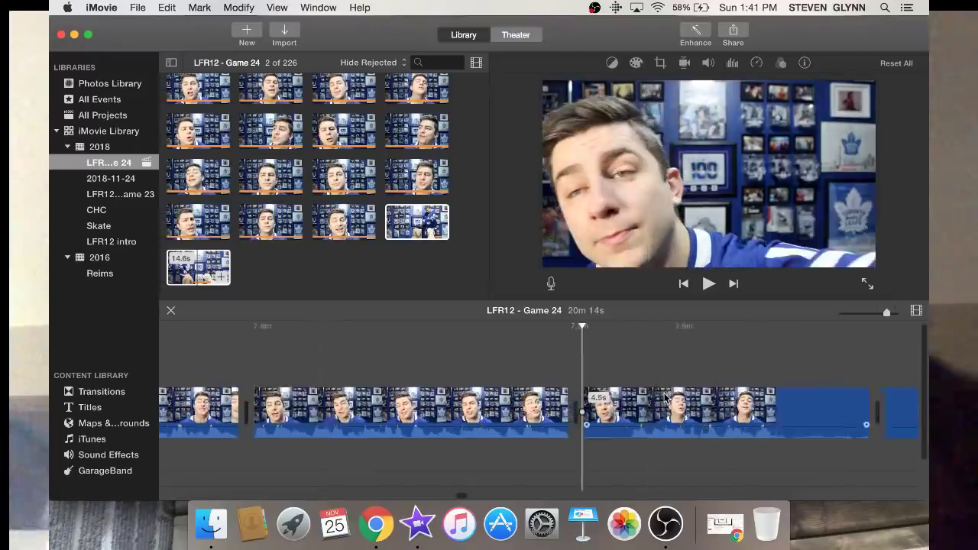
pyautogui.click(321, 331)
pyautogui.press('super+b')
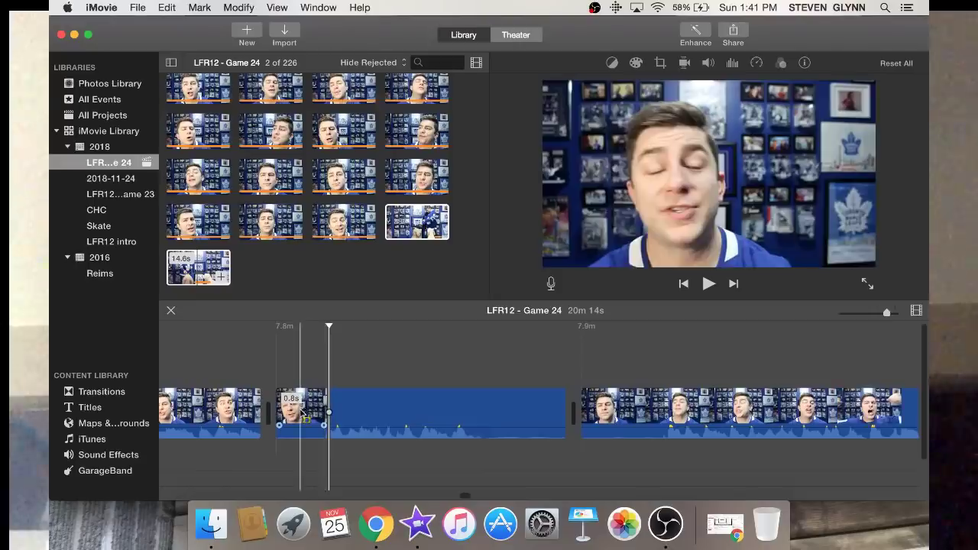
pyautogui.click(303, 412)
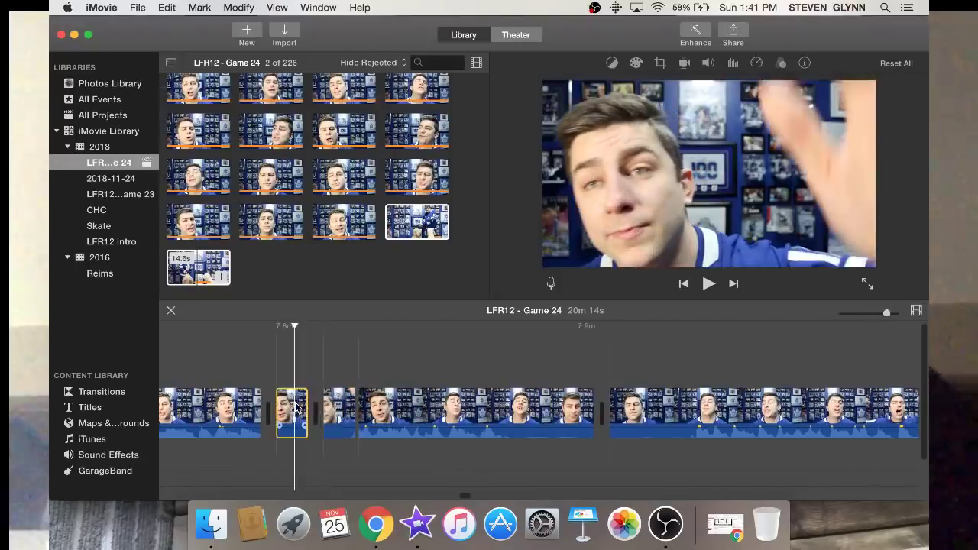
pyautogui.click(334, 413)
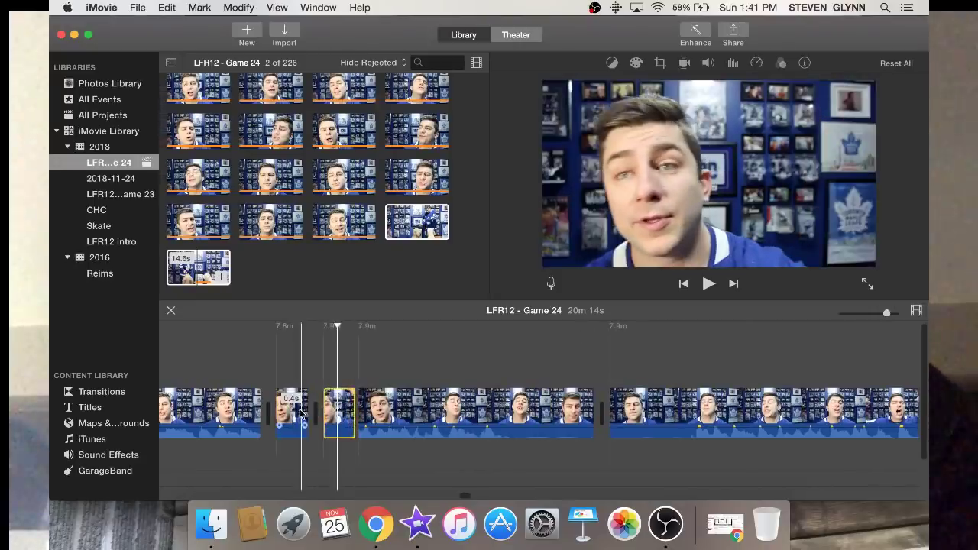
pyautogui.keyDown('super'); pyautogui.click(299, 413); pyautogui.keyUp('super')
pyautogui.press('Delete')
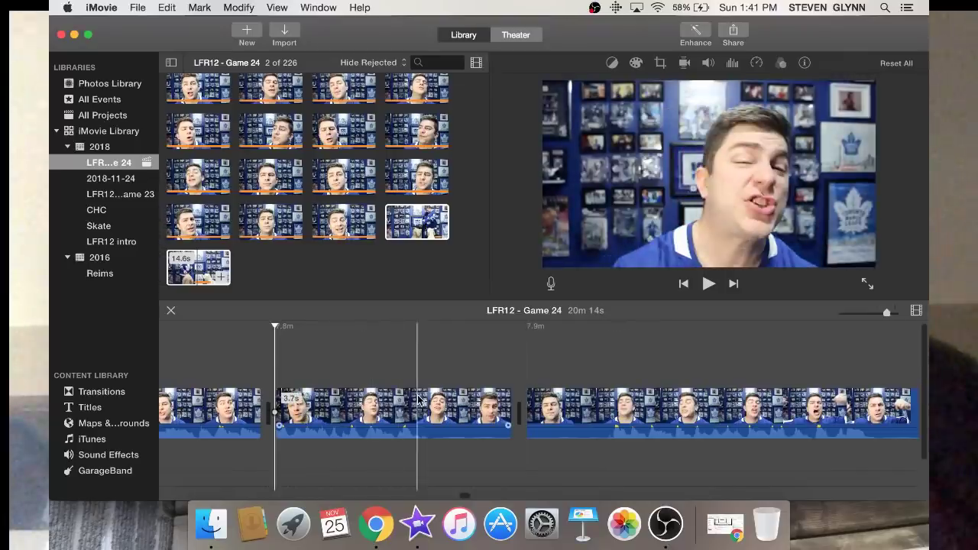
# Split the remaining 3.7 s clip near its end and delete the last 1.3 s
pyautogui.press('Right')
pyautogui.press('Right')
pyautogui.press('Right')
pyautogui.press('super+b')
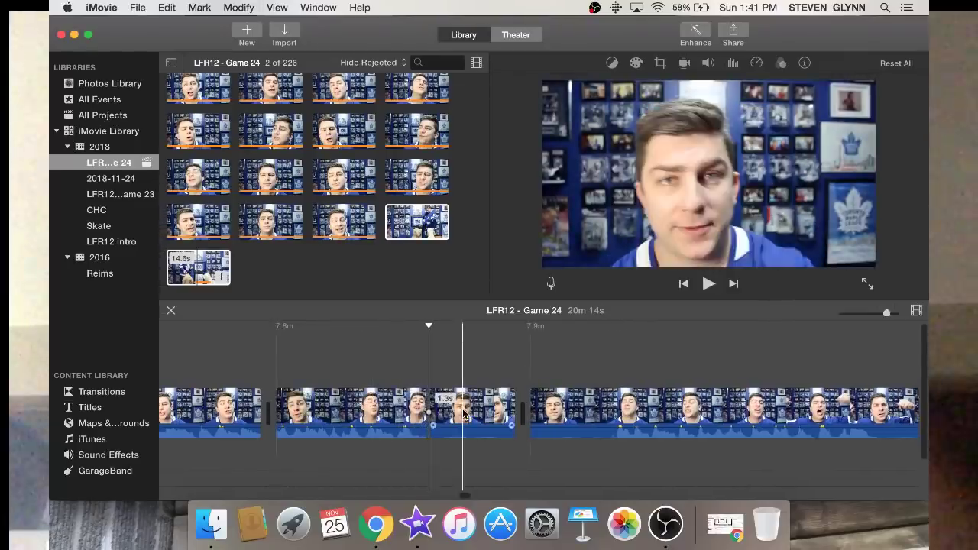
pyautogui.click(464, 413)
pyautogui.press('Delete')
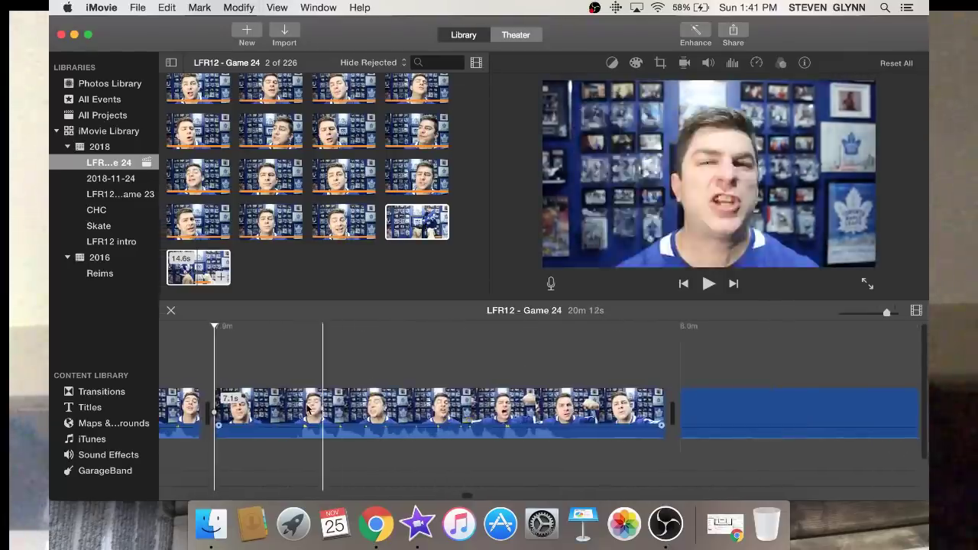
# Cut the first 1.3 s off the 7.1 s clip and delete about 1.6 s from its end
pyautogui.press('super+b')
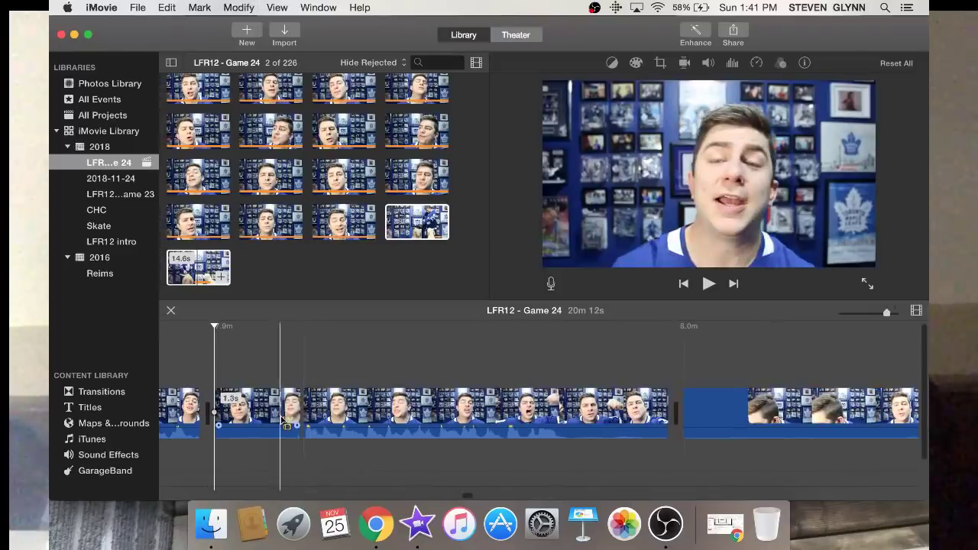
pyautogui.click(281, 417)
pyautogui.click(310, 406)
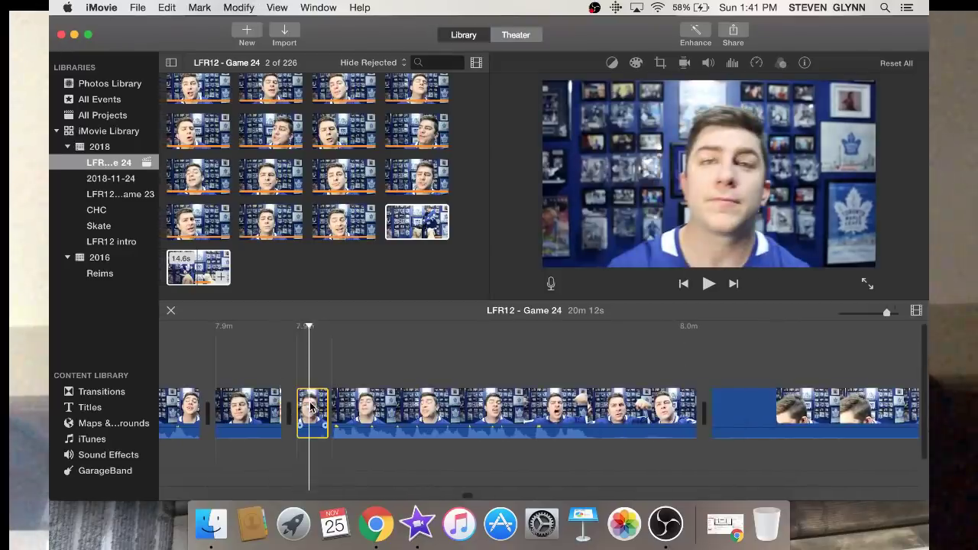
pyautogui.press('Delete')
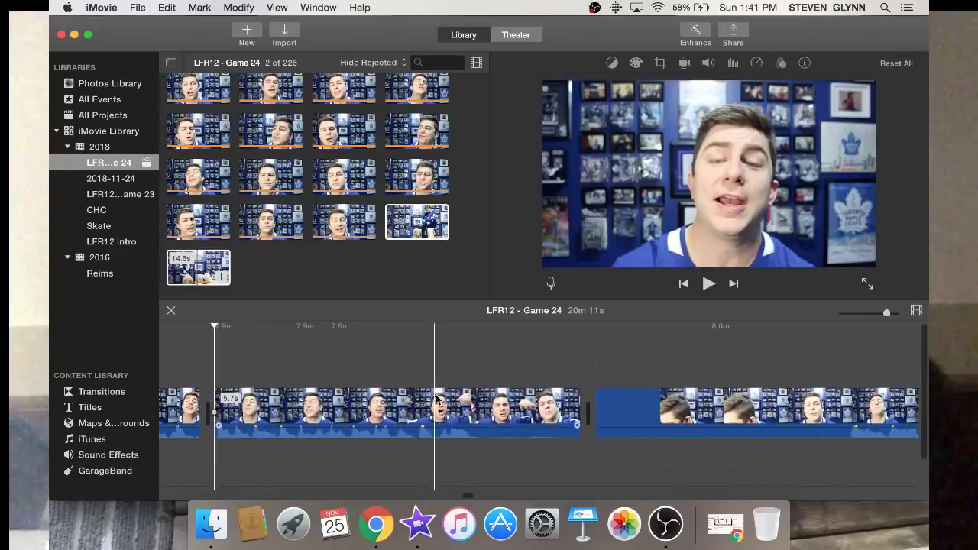
pyautogui.press('super+b')
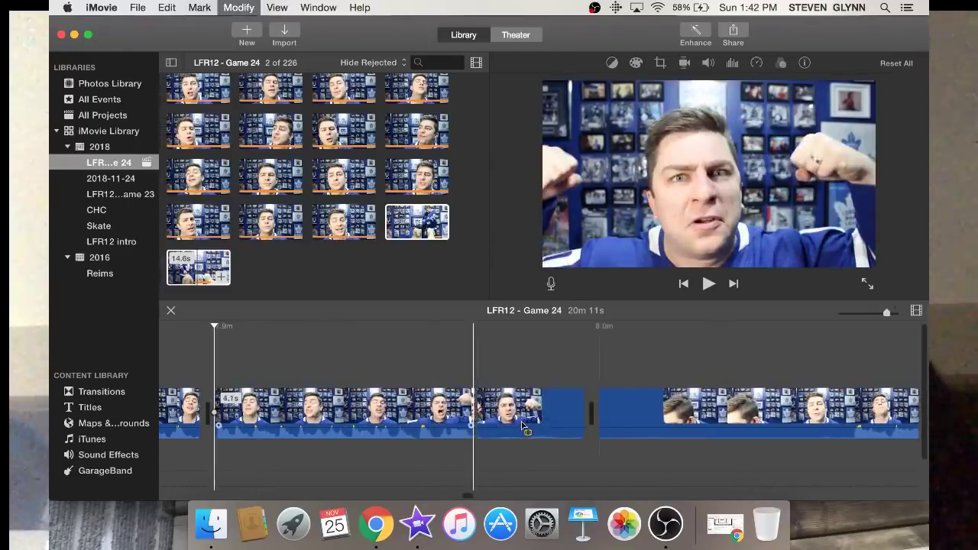
pyautogui.click(521, 426)
pyautogui.press('Delete')
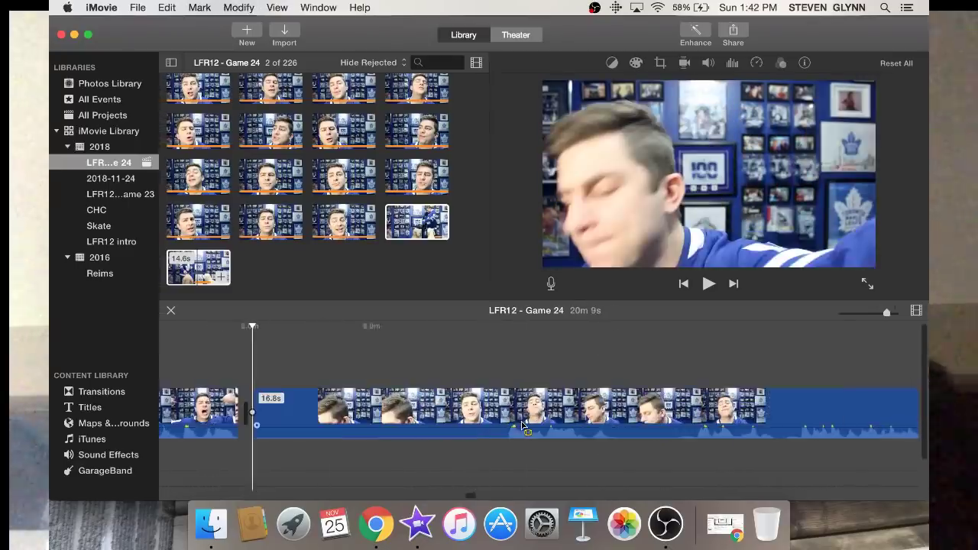
# Play through the 16.8 s clip, split it at 12.0 s and delete the first part
pyautogui.hscroll(3, 625, 401)
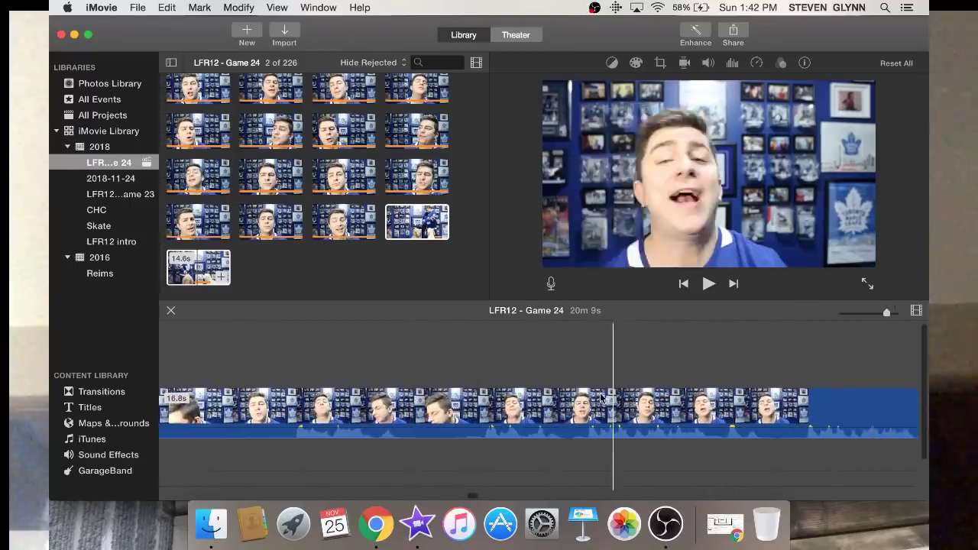
pyautogui.press('space')
pyautogui.press('space')
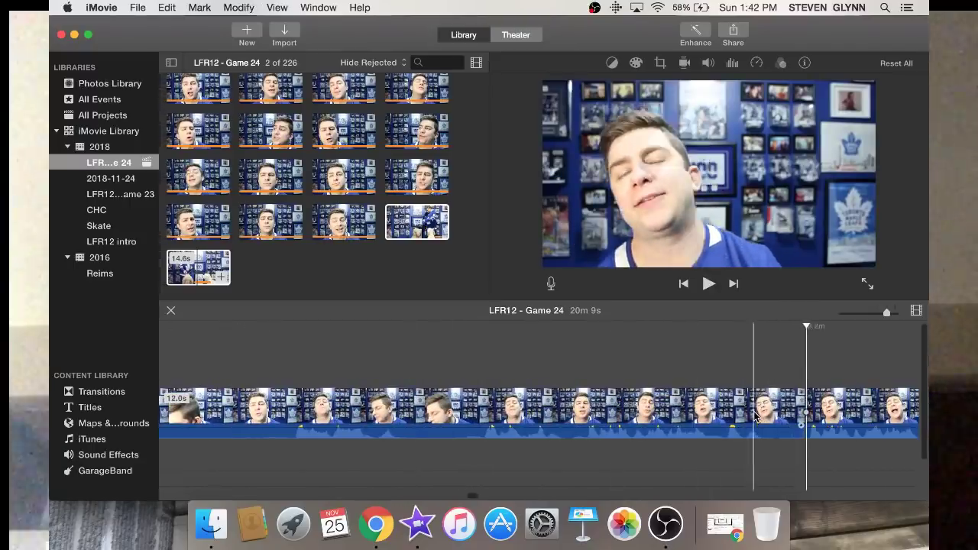
pyautogui.press('super+b')
pyautogui.hscroll(5, 755, 413)
pyautogui.press('Delete')
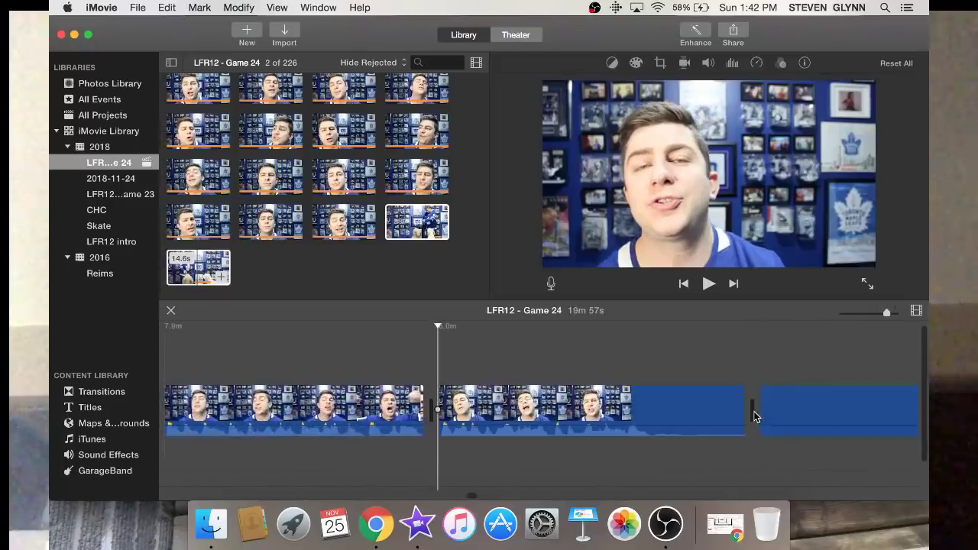
# Split the remaining 4.8 s clip near its end and delete about the last 1.5 s
pyautogui.hscroll(3, 753, 411)
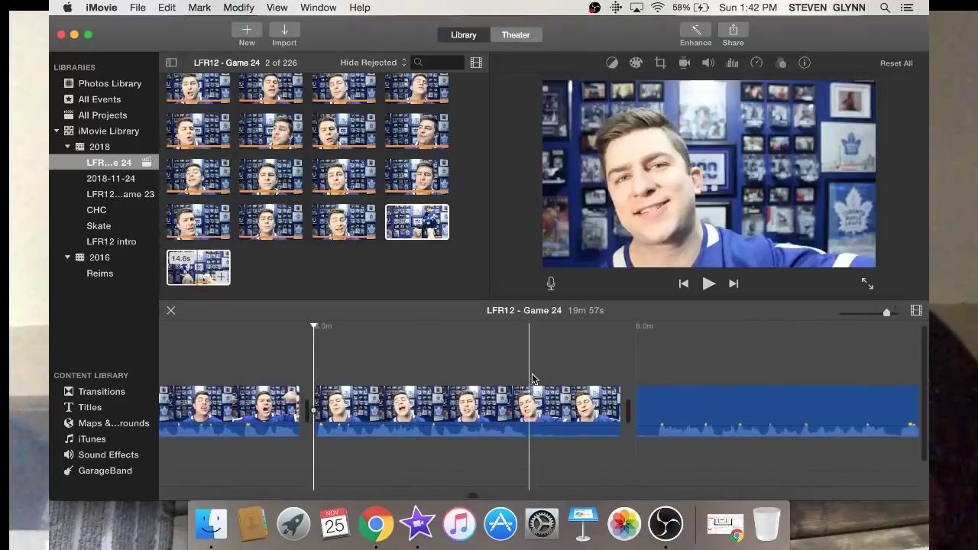
pyautogui.press('super+b')
pyautogui.click(571, 396)
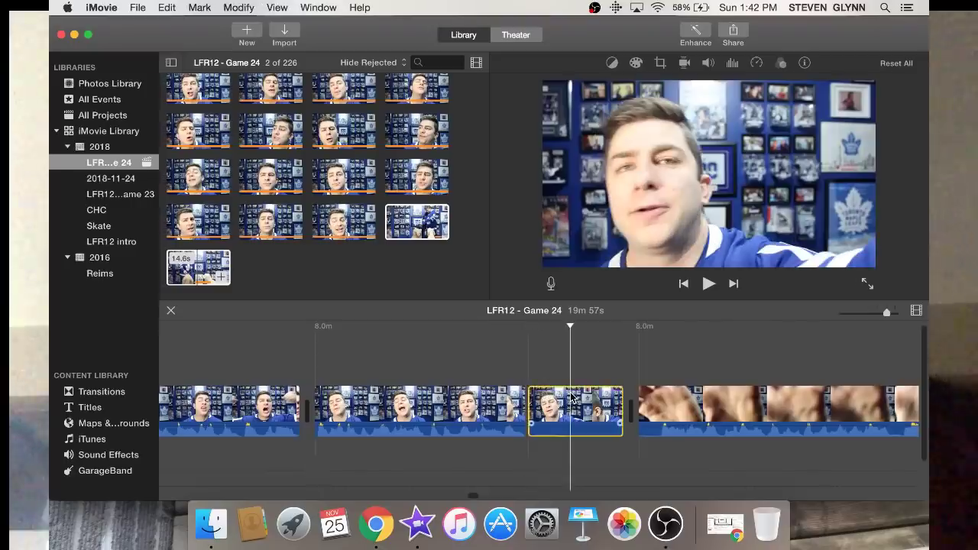
pyautogui.press('Delete')
# Delete about 0.4 s from the start of the 5.9 s hand close-up clip and about 1 s from its end
pyautogui.hscroll(3, 473, 397)
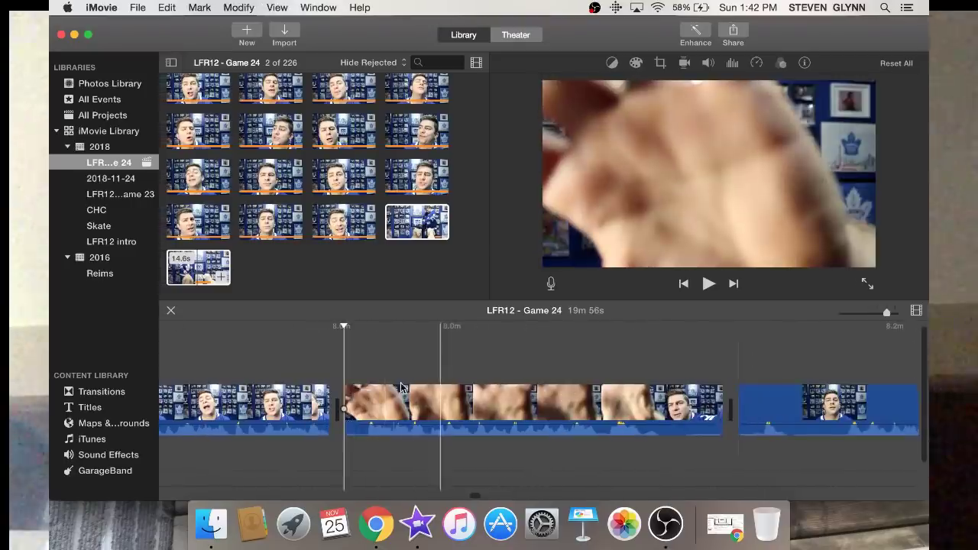
pyautogui.press('space')
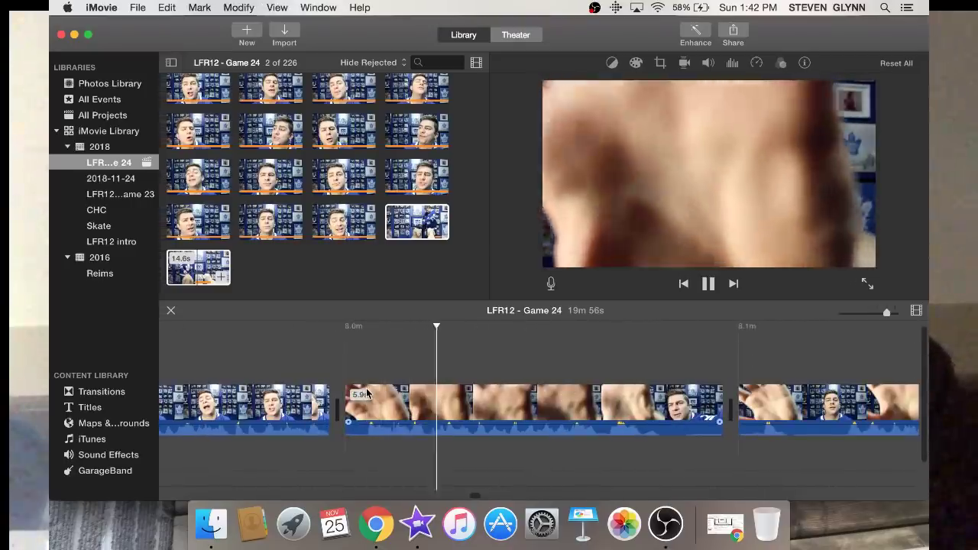
pyautogui.press('space')
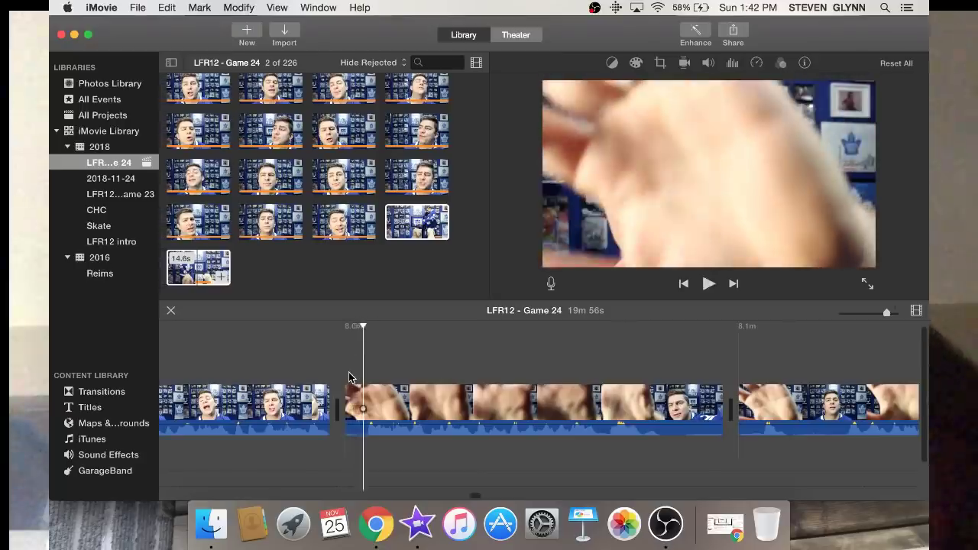
pyautogui.press('super+b')
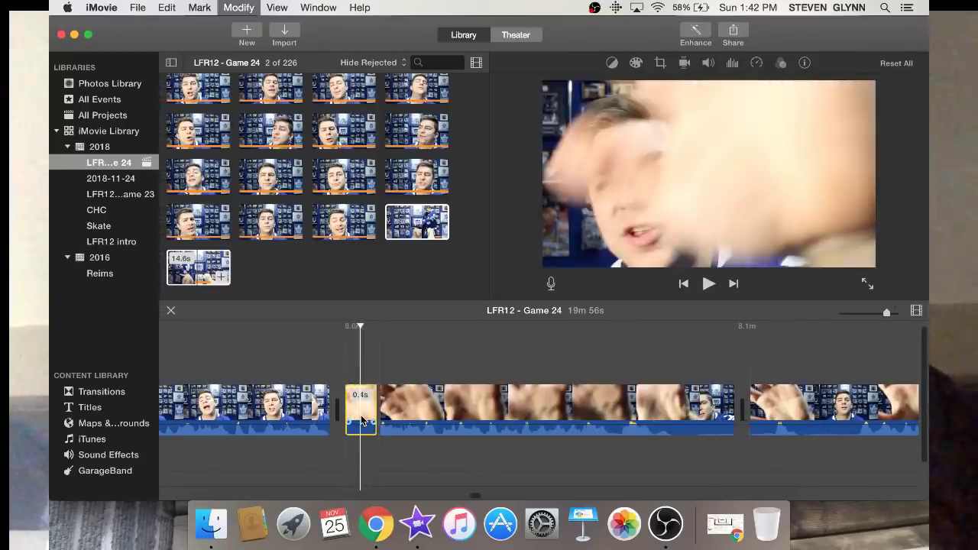
pyautogui.press('Delete')
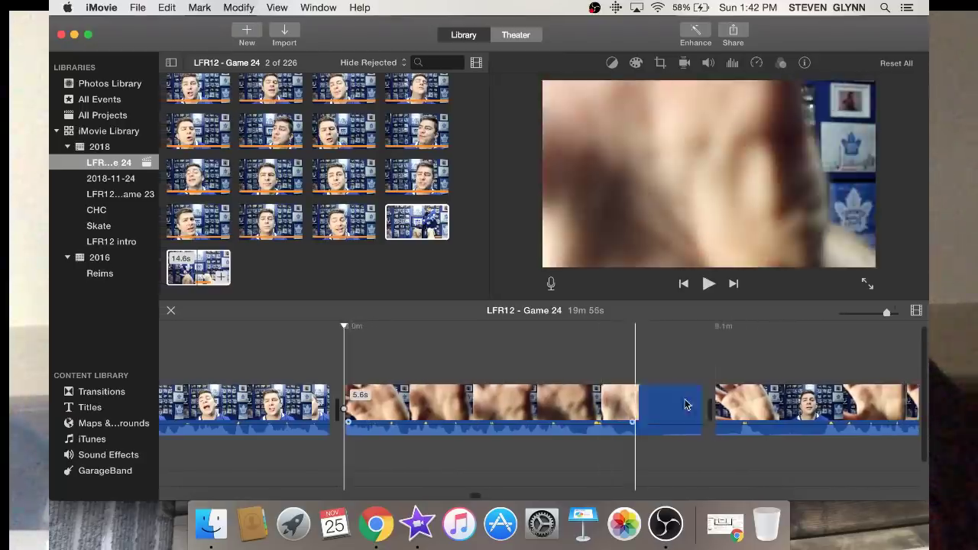
pyautogui.click(686, 400)
pyautogui.press('Delete')
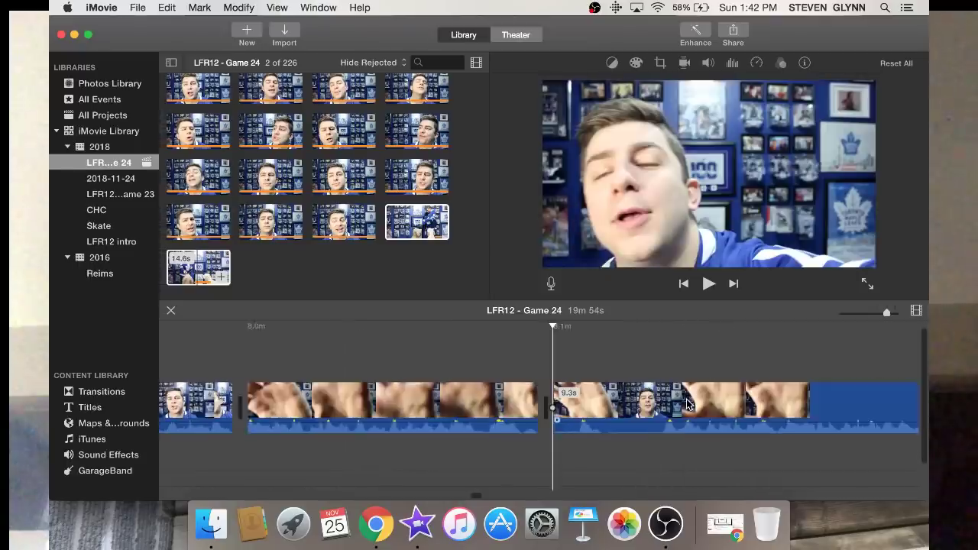
# Split off about the first 1.7 s of the 9.3 s clip and delete both of its fragments
pyautogui.hscroll(3, 686, 401)
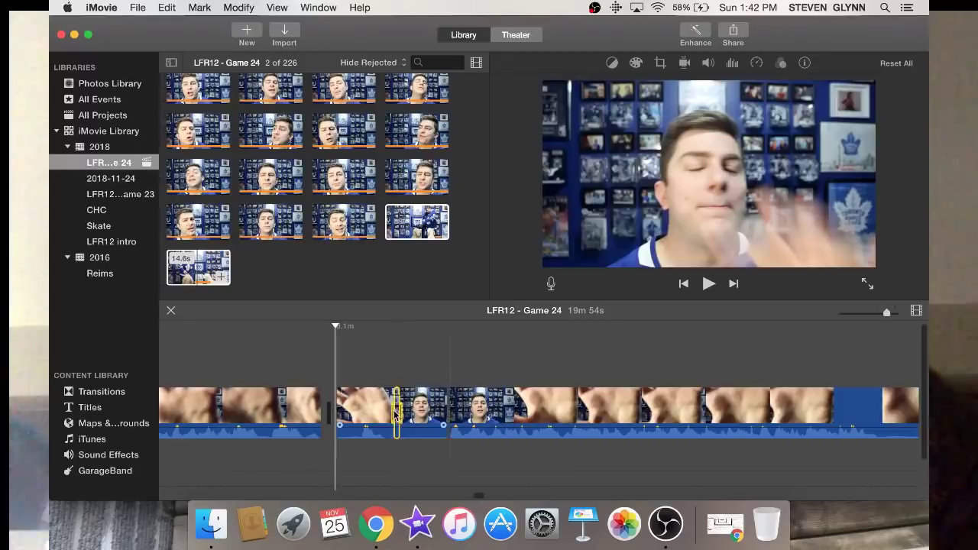
pyautogui.click(394, 413)
pyautogui.press('super+b')
pyautogui.click(362, 412)
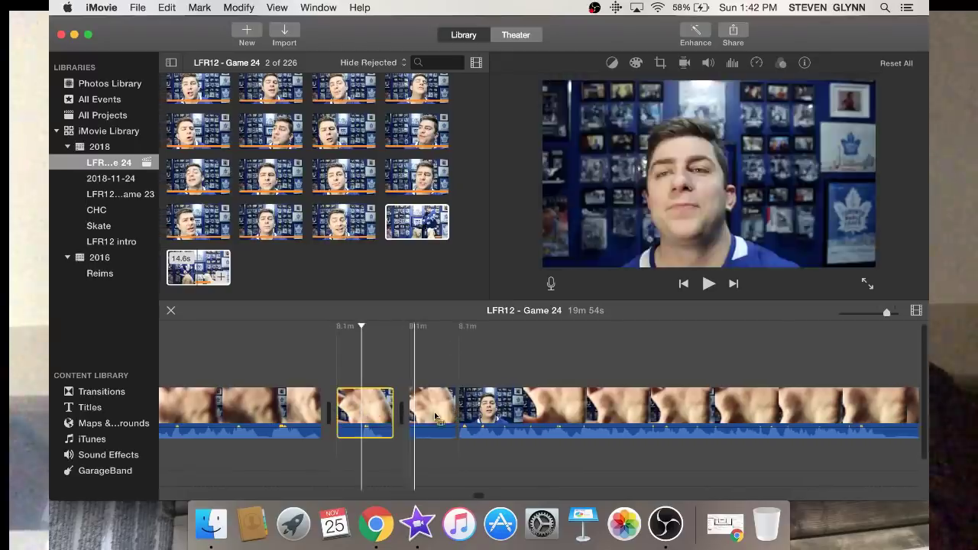
pyautogui.press('Delete')
# Split the remaining 7.6 s clip near its end and delete the last 0.8 s
pyautogui.hscroll(5, 507, 398)
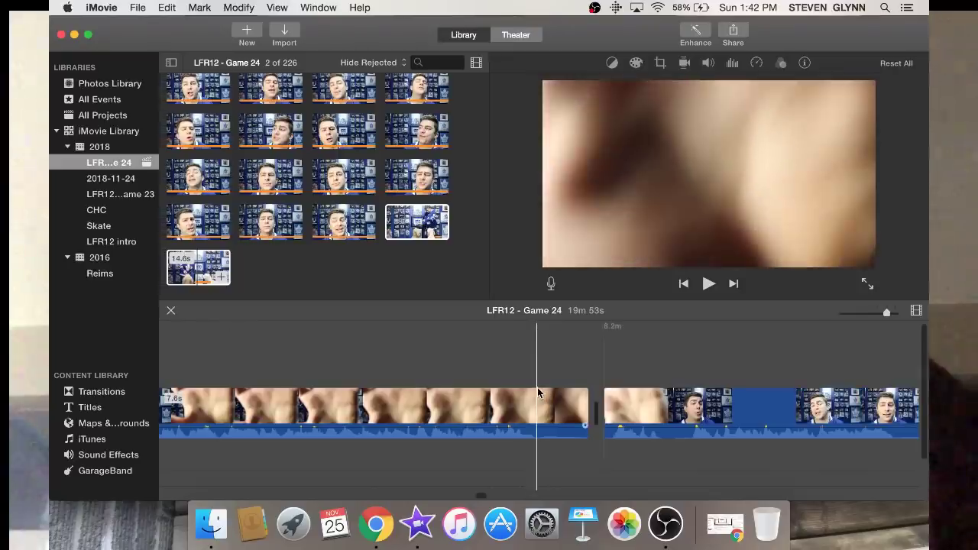
pyautogui.click(537, 393)
pyautogui.press('super+b')
pyautogui.click(571, 408)
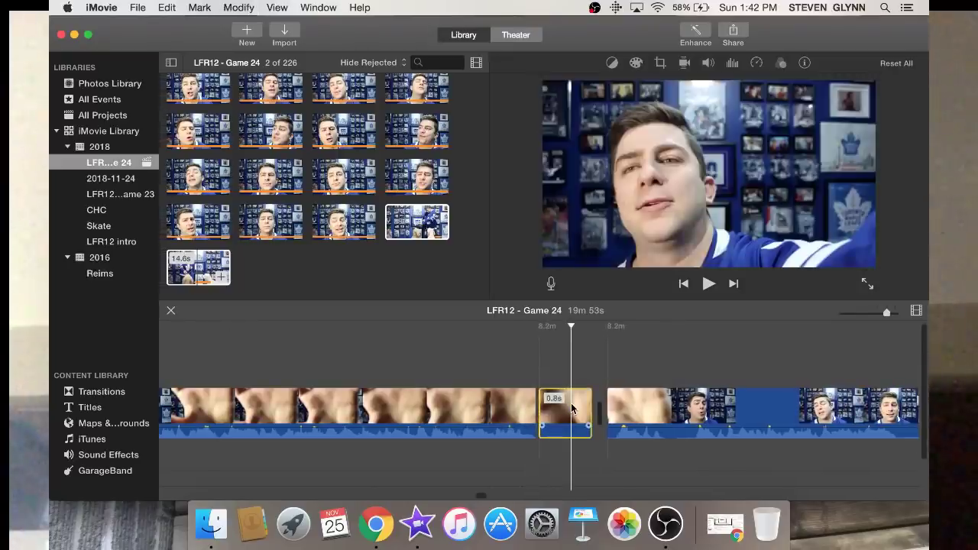
pyautogui.press('Delete')
# Delete about 1.4 s from the start of the 7 s clip that follows and about 2.5 s from its end
pyautogui.hscroll(5, 334, 373)
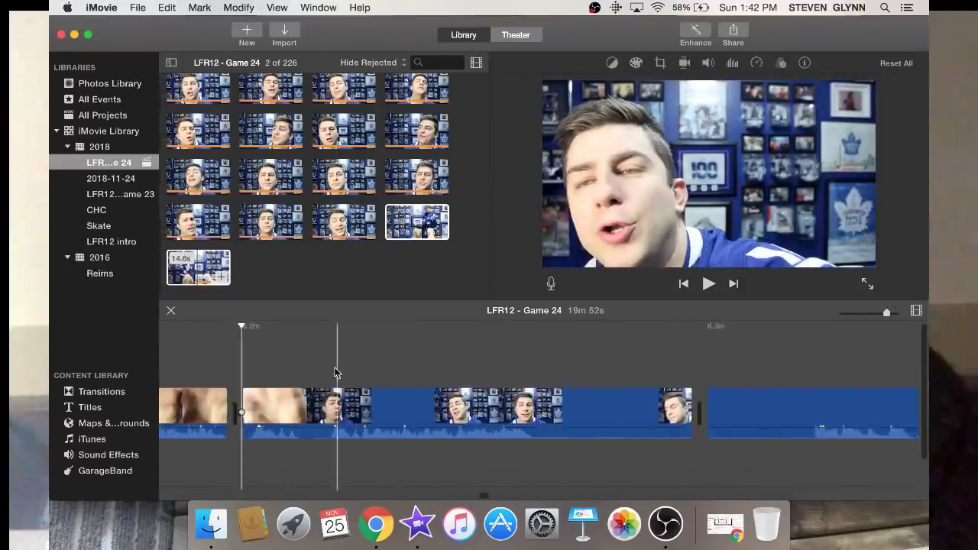
pyautogui.press('space')
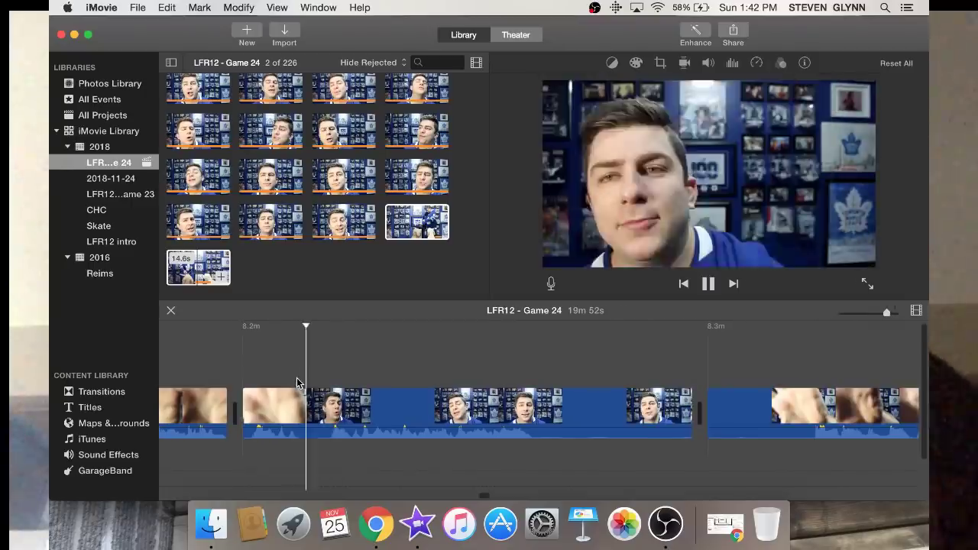
pyautogui.press('space')
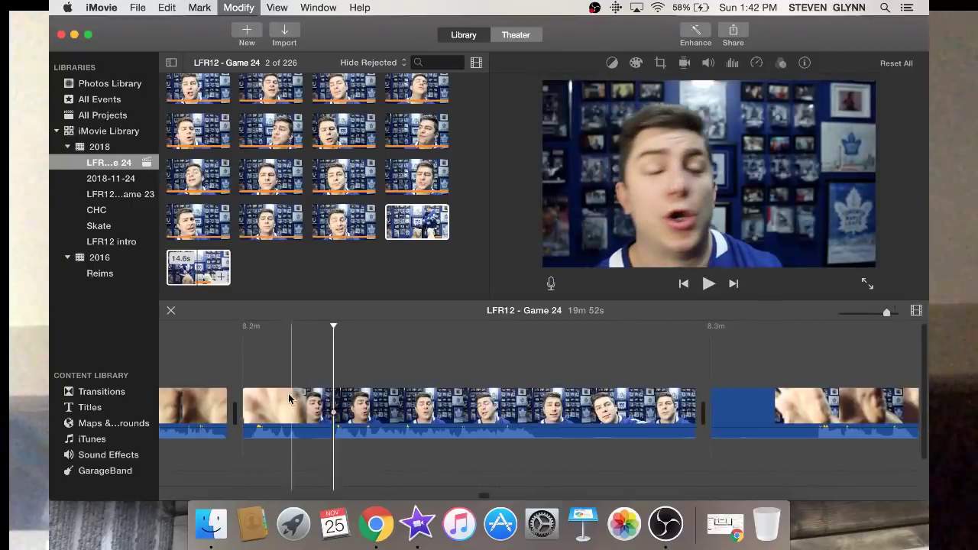
pyautogui.press('Delete')
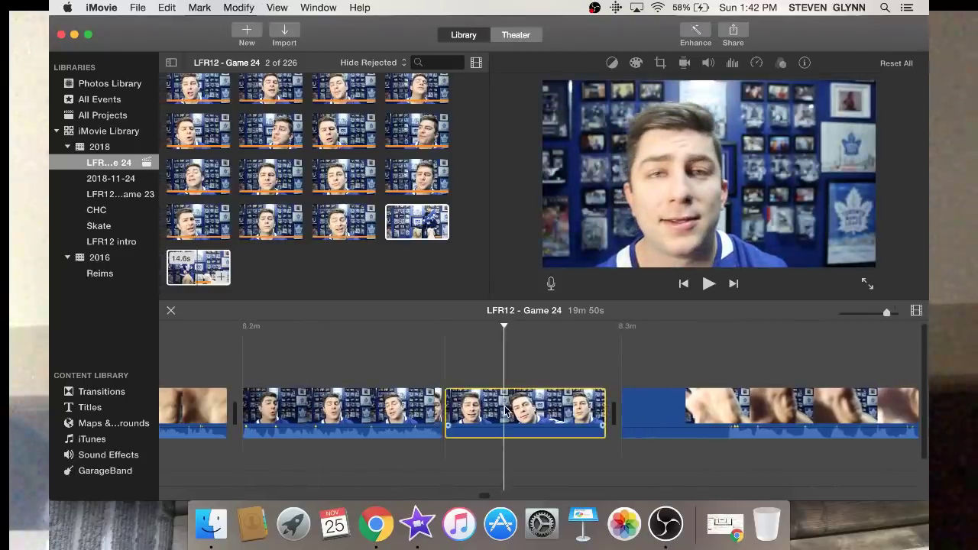
pyautogui.press('Delete')
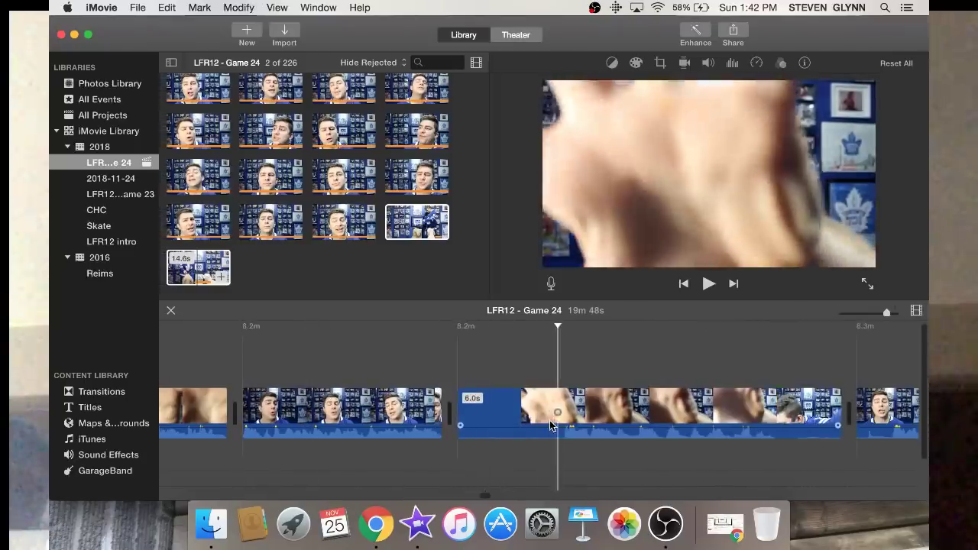
# Trim about 1.6 s off the start of the 6.0 s clip and delete about 1.2 s from its end
pyautogui.hotkey('alt', '/')
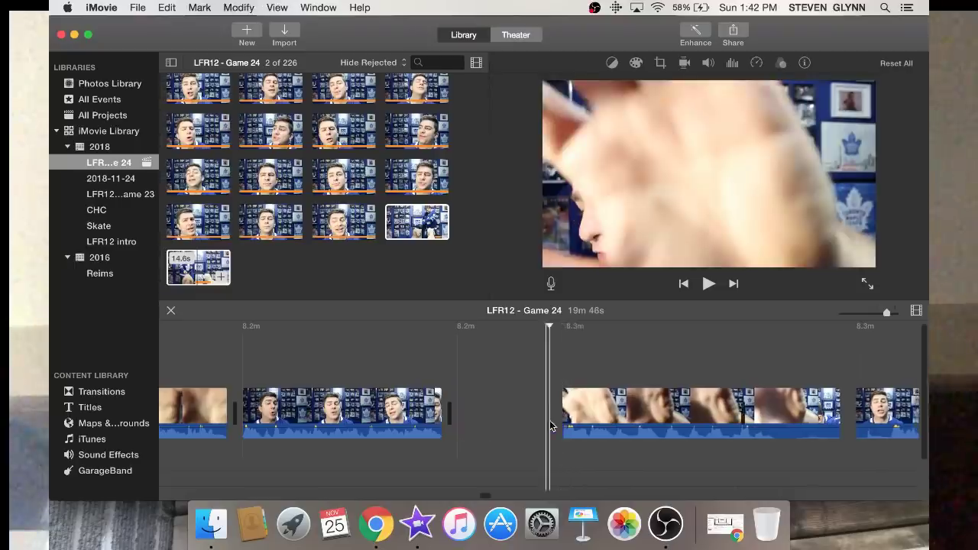
pyautogui.hotkey('alt', '/')
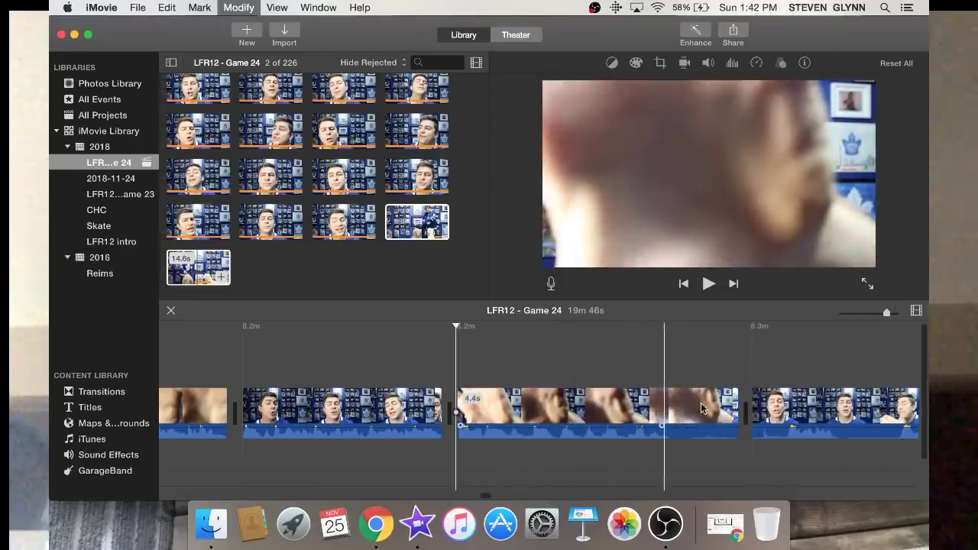
pyautogui.hscroll(5, 682, 402)
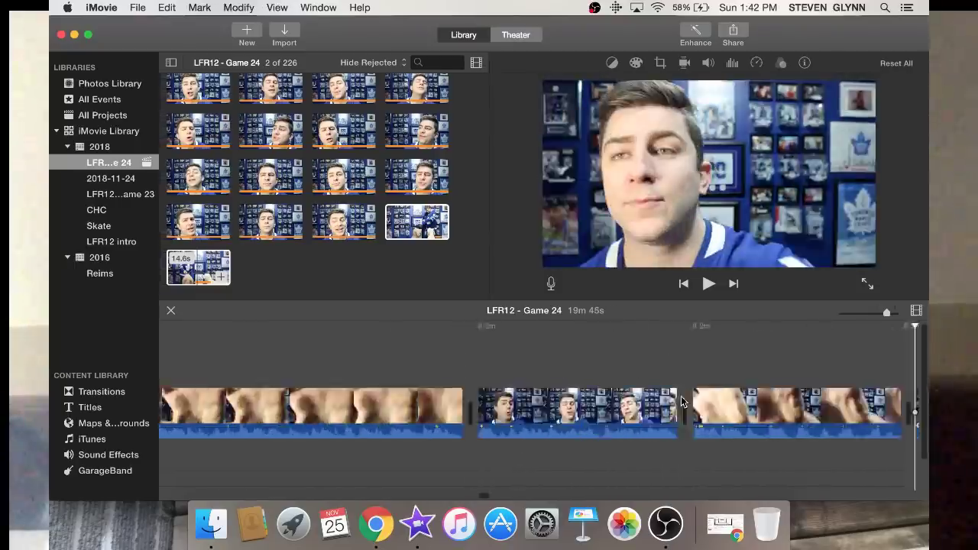
# Place Screen Shot 2018-11-25 at 12.05.52 PM from the Finder's Desktop folder as a cutaway above the start of the 4.6 s hand close-up clip
pyautogui.hscroll(10, 682, 402)
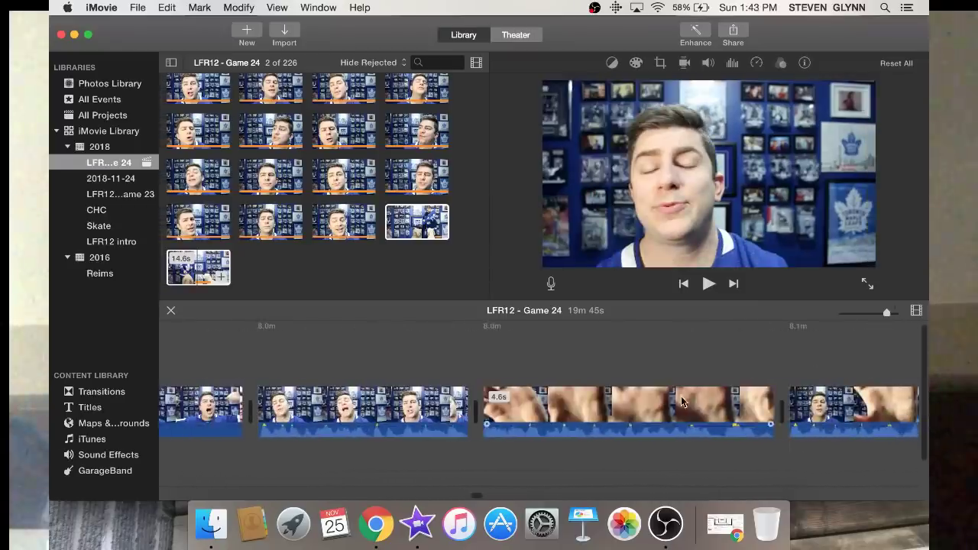
pyautogui.hscroll(-2, 681, 403)
pyautogui.click(710, 403)
pyautogui.click(211, 524)
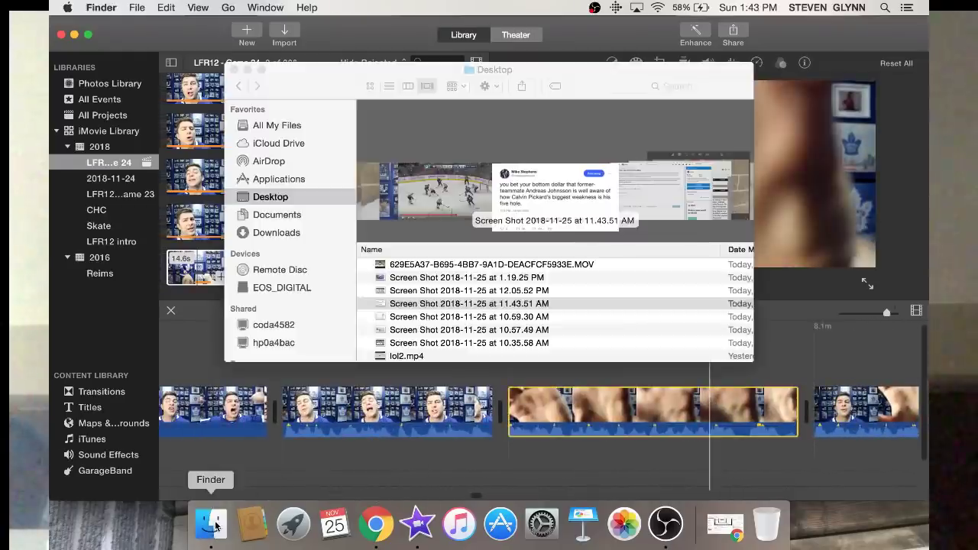
pyautogui.click(432, 294)
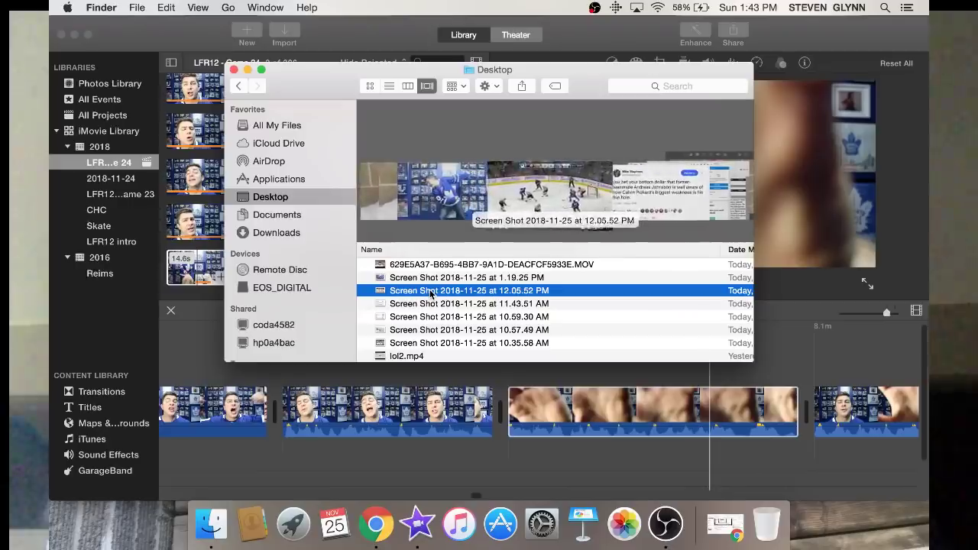
pyautogui.moveTo(432, 294); pyautogui.dragTo(507, 374)
pyautogui.click(680, 362)
# Extend the screenshot cutaway to 4.6 s so it covers the whole clip below, and set its cropping style to Crop to Fill
pyautogui.hscroll(5, 681, 362)
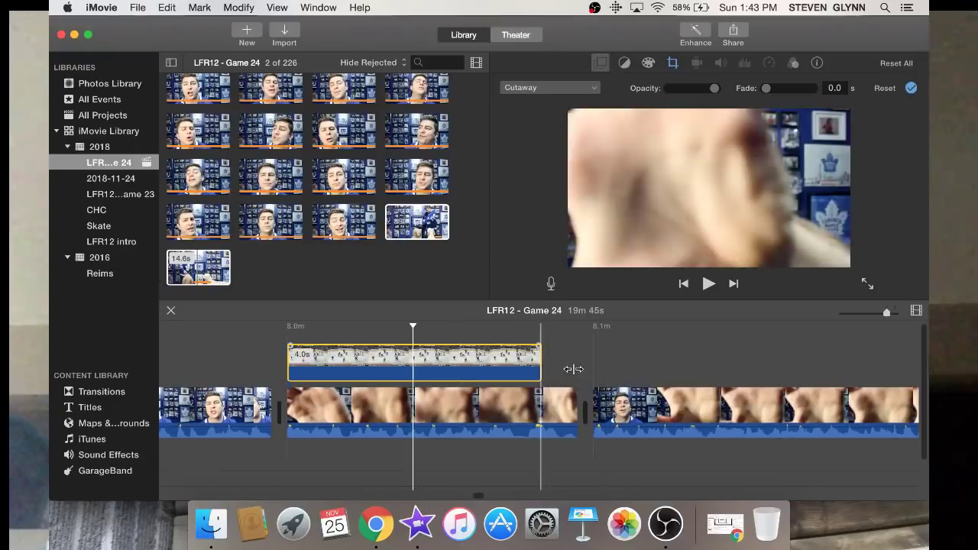
pyautogui.click(548, 362)
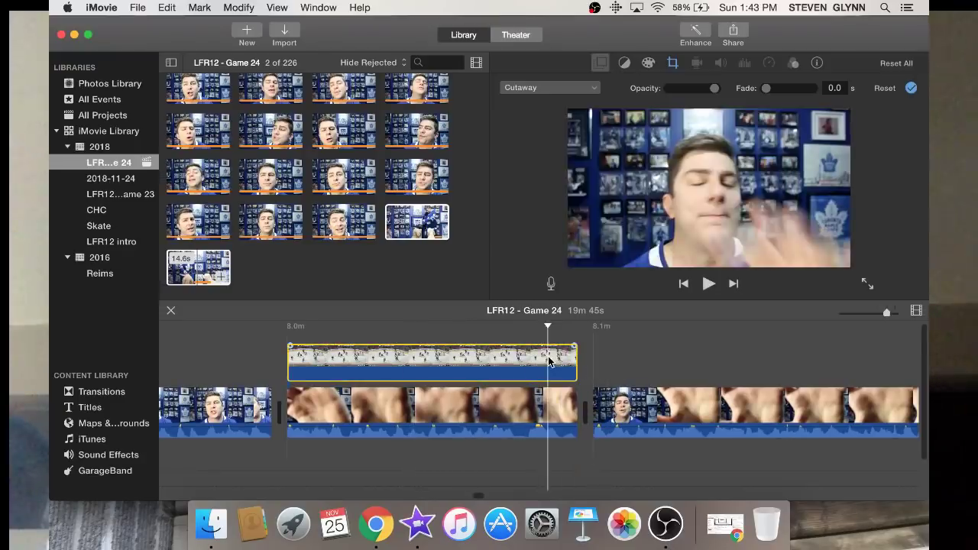
pyautogui.click(672, 66)
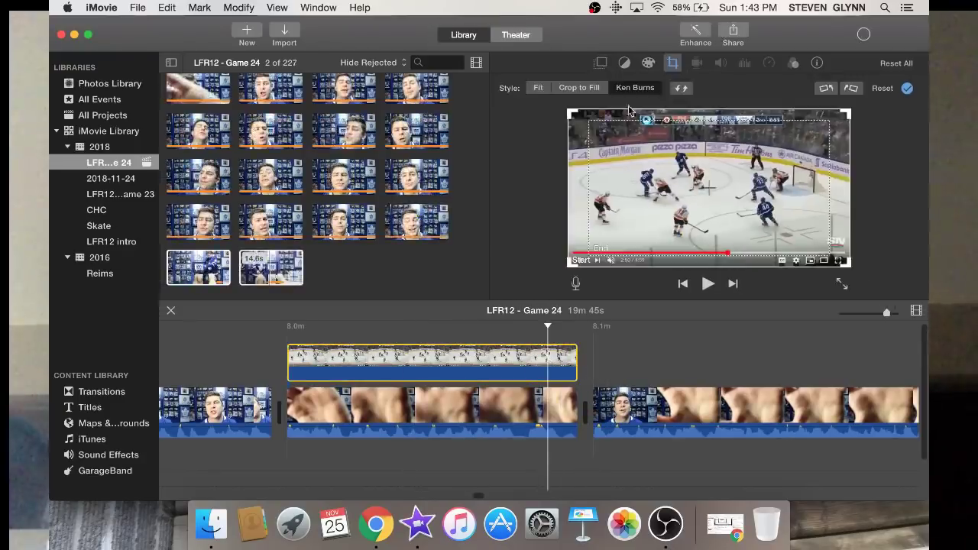
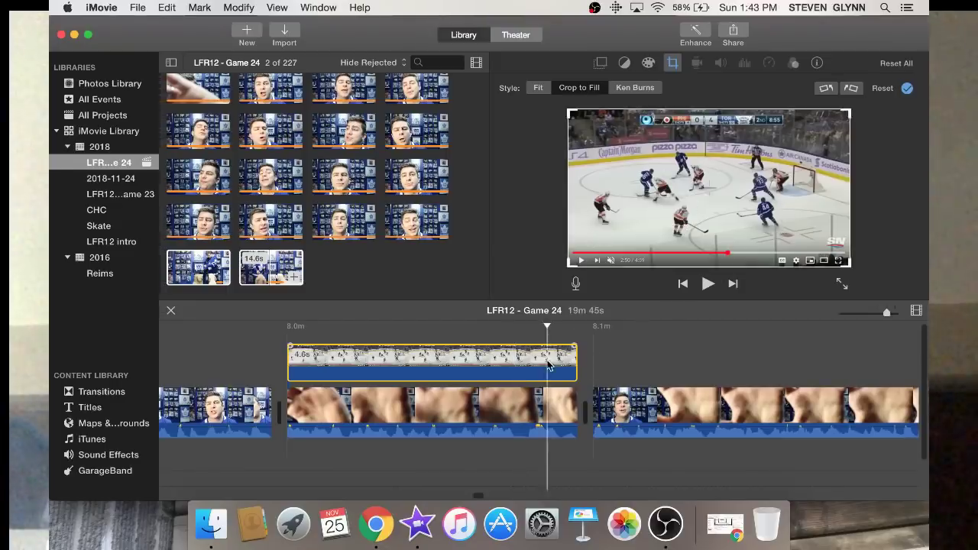
# Extend the screenshot cutaway to 11.3 s over the next clip, and paste a copy shortened to 3.3 s above the following hand close-up clip
pyautogui.hscroll(5, 548, 366)
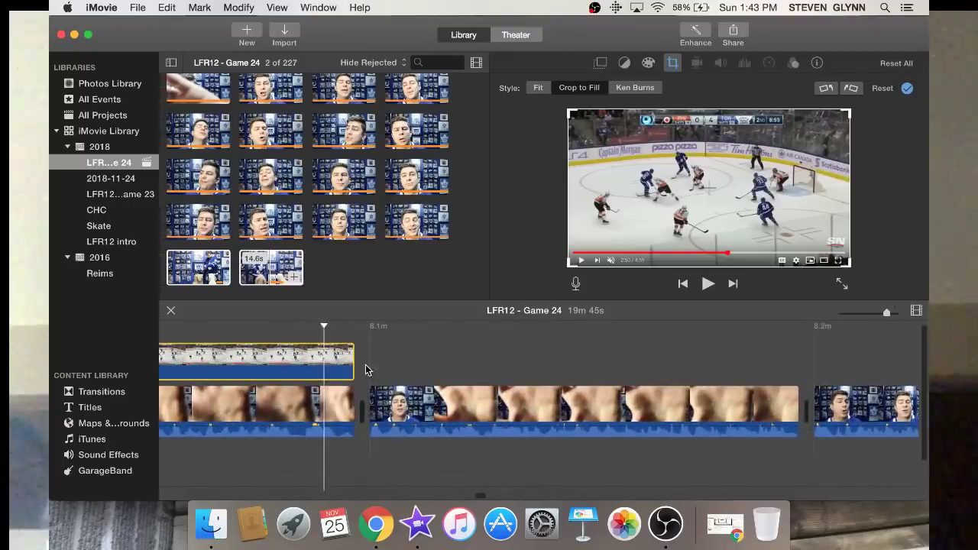
pyautogui.moveTo(704, 364); pyautogui.dragTo(798, 364)
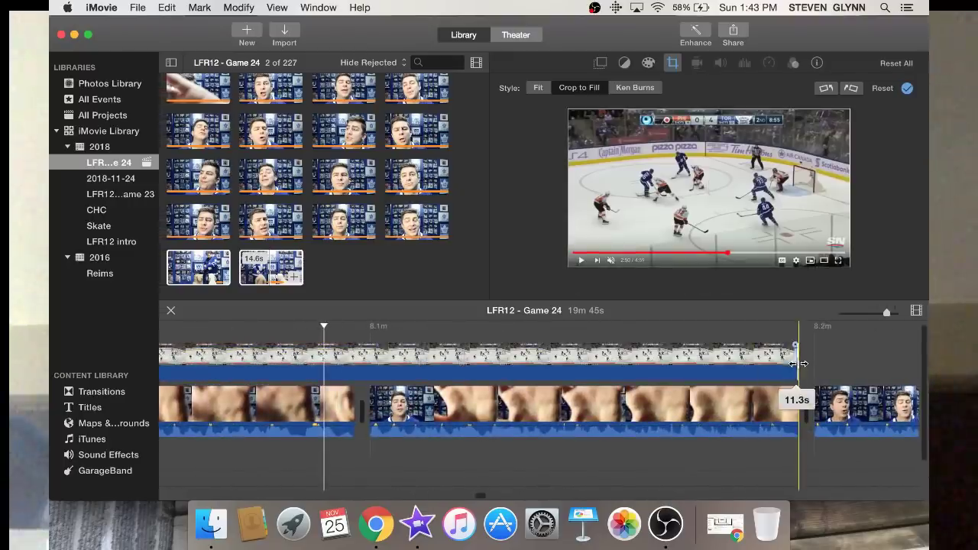
pyautogui.hscroll(15, 733, 361)
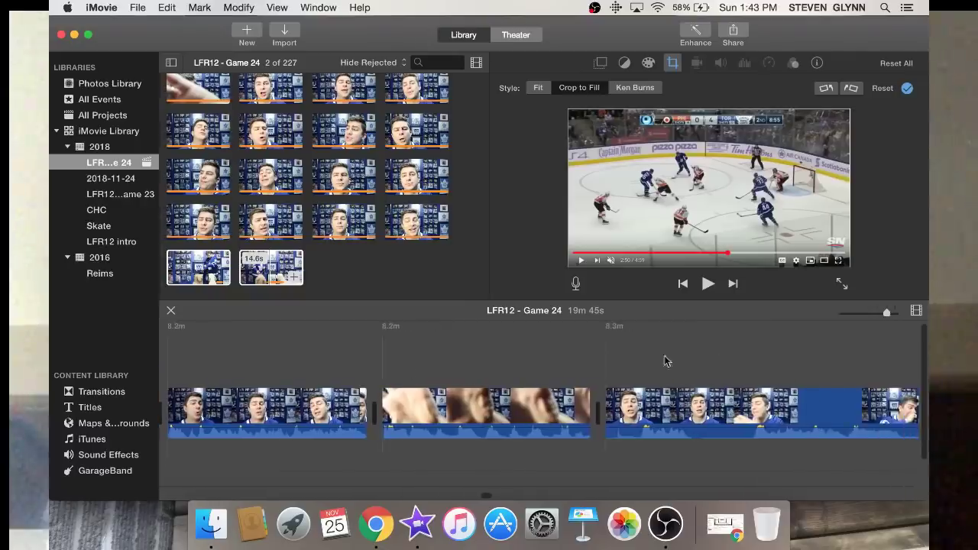
pyautogui.click(368, 366)
pyautogui.press('alt+super+v')
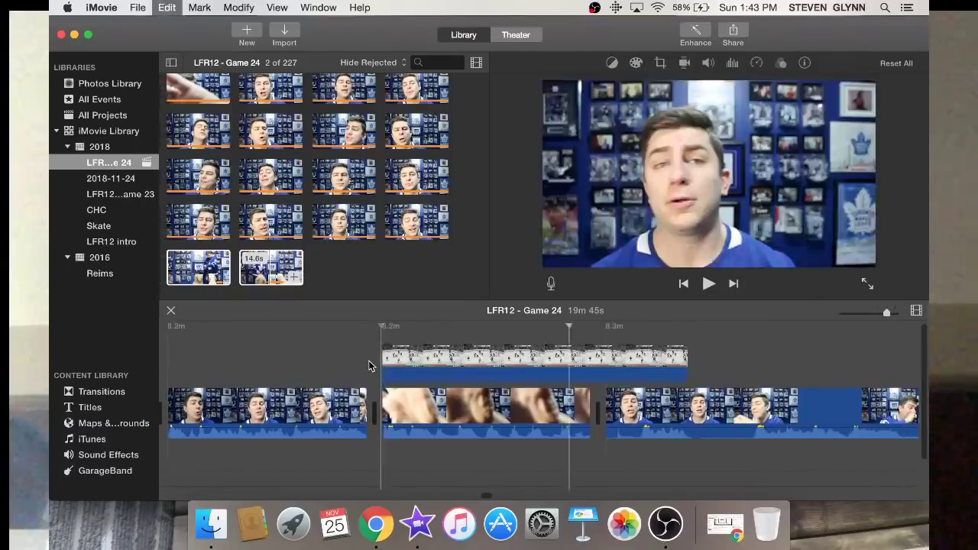
pyautogui.moveTo(600, 356); pyautogui.dragTo(684, 366)
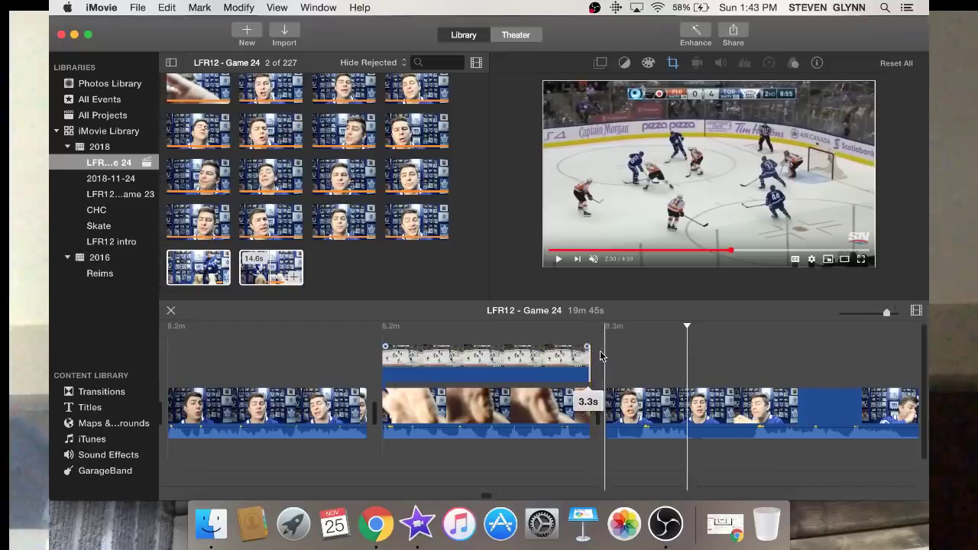
pyautogui.moveTo(599, 356); pyautogui.dragTo(600, 351)
# Delete about 2.3 s from the start of the clip after the 3.3 s cutaway and about 1.8 s from its end
pyautogui.hscroll(3, 600, 350)
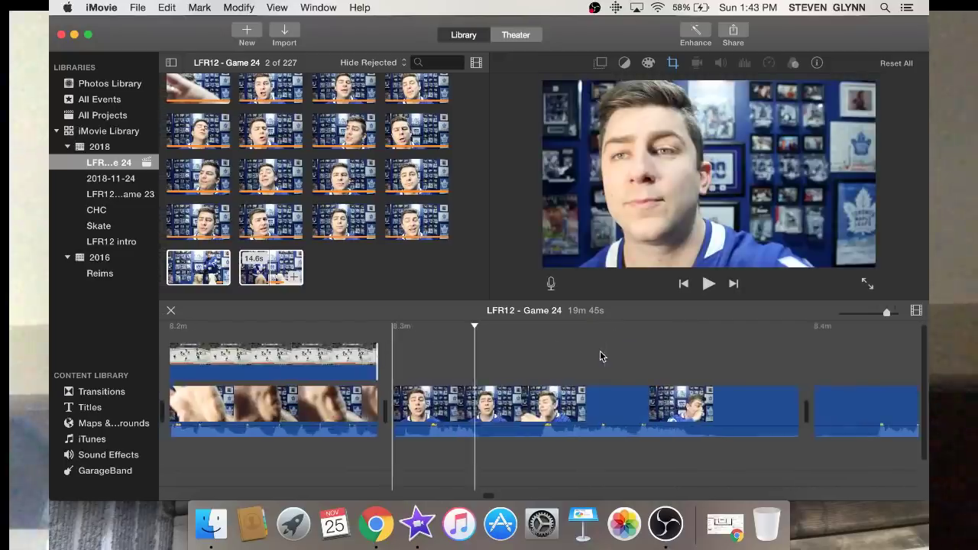
pyautogui.click(536, 359)
pyautogui.press('super+b')
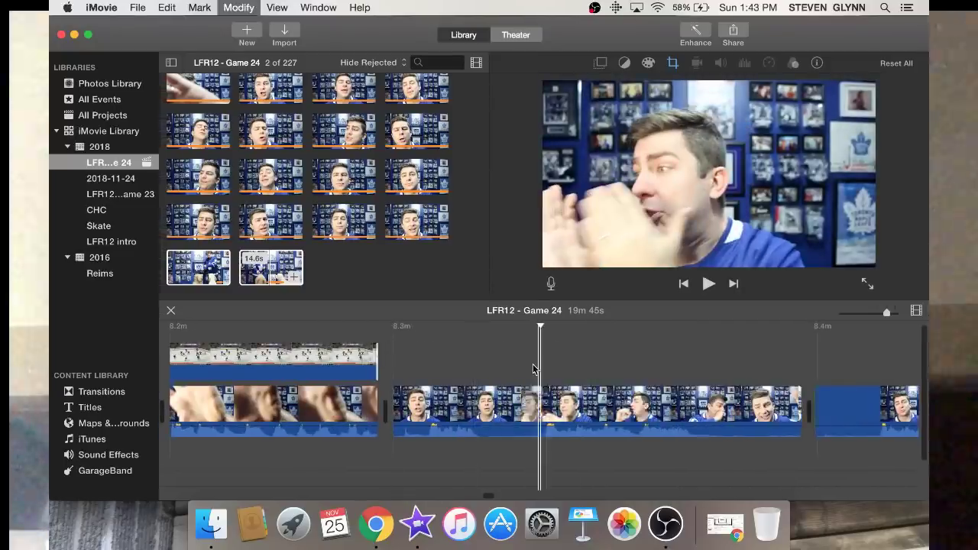
pyautogui.click(492, 403)
pyautogui.press('Delete')
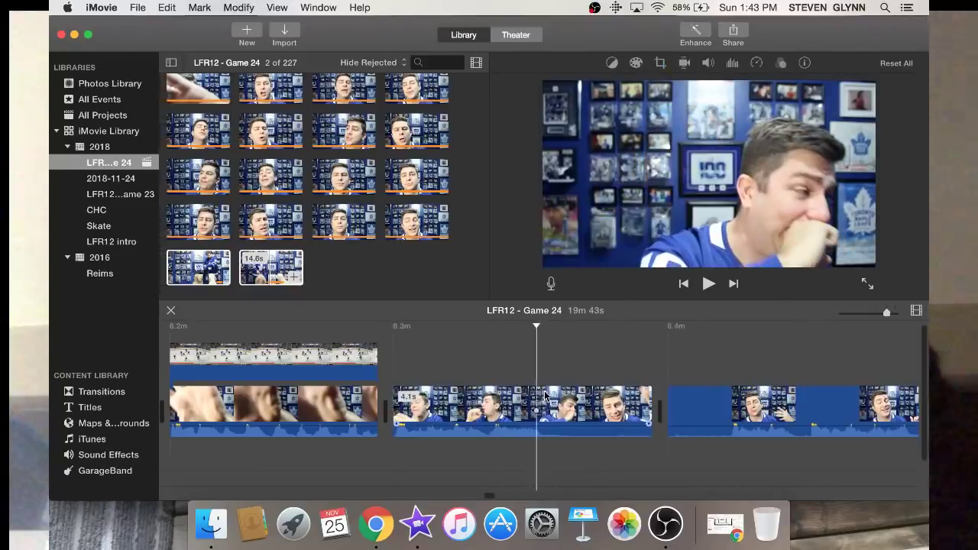
pyautogui.press('super+b')
pyautogui.click(573, 409)
pyautogui.press('Delete')
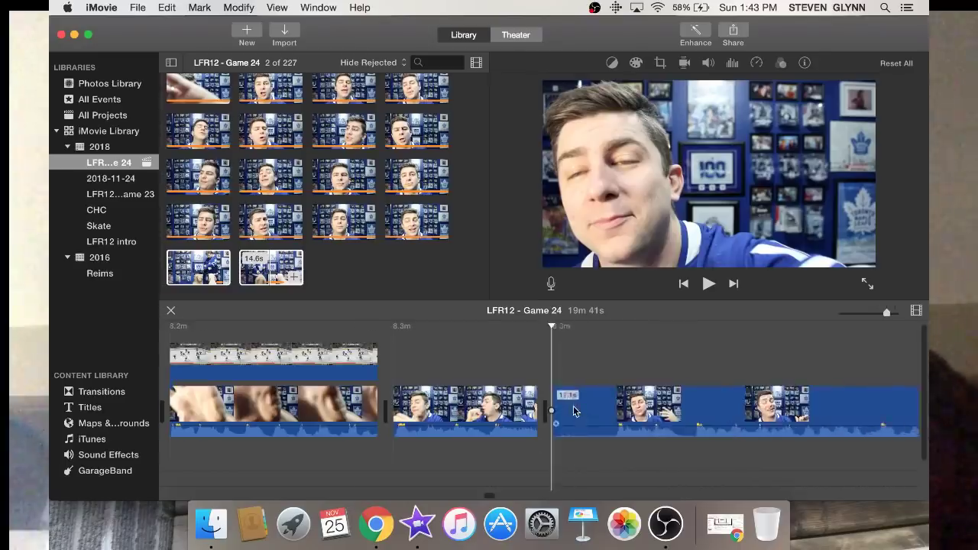
# Delete about 9.6 s from the start of the 17.1 s clip and about 1.3 s from its end
pyautogui.hscroll(5, 574, 410)
pyautogui.hscroll(2, 573, 405)
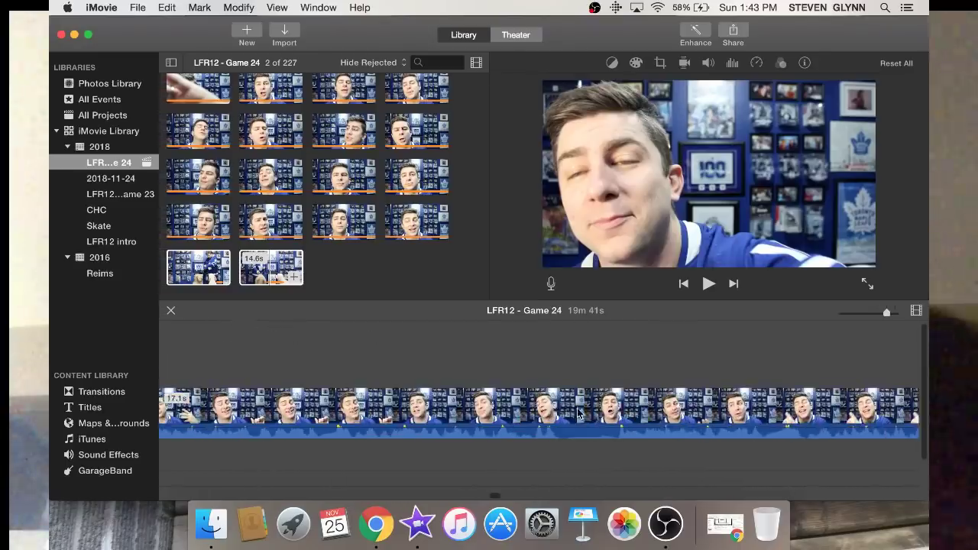
pyautogui.press('space')
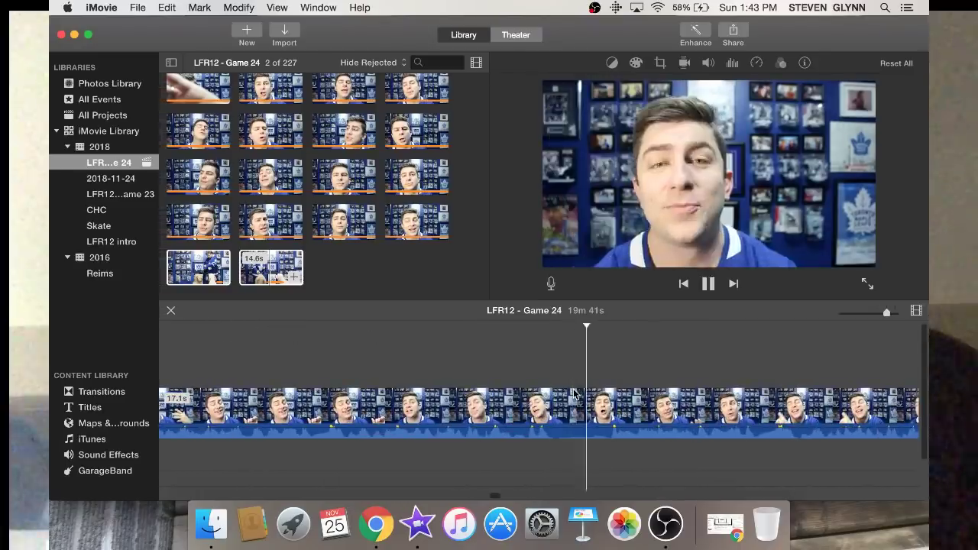
pyautogui.press('space')
pyautogui.press('super+b')
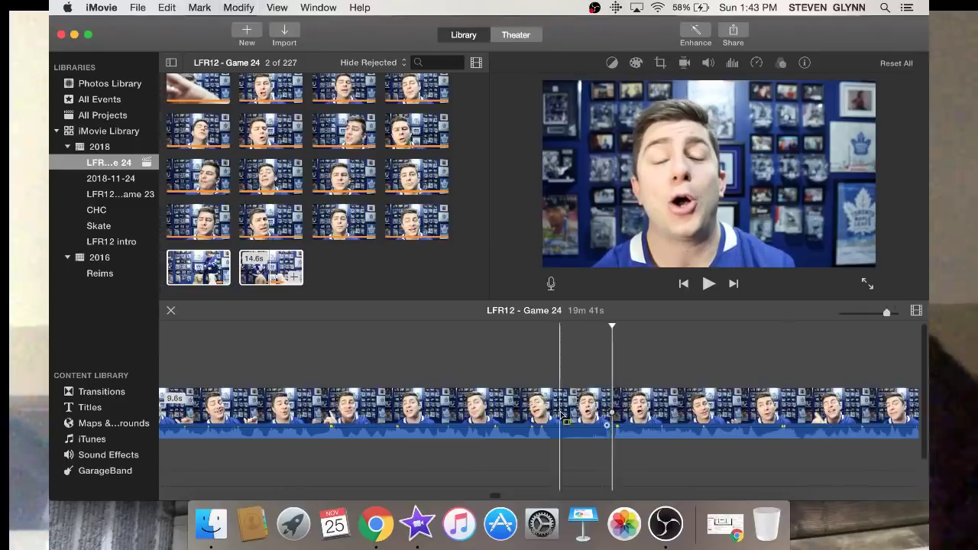
pyautogui.click(562, 415)
pyautogui.press('Delete')
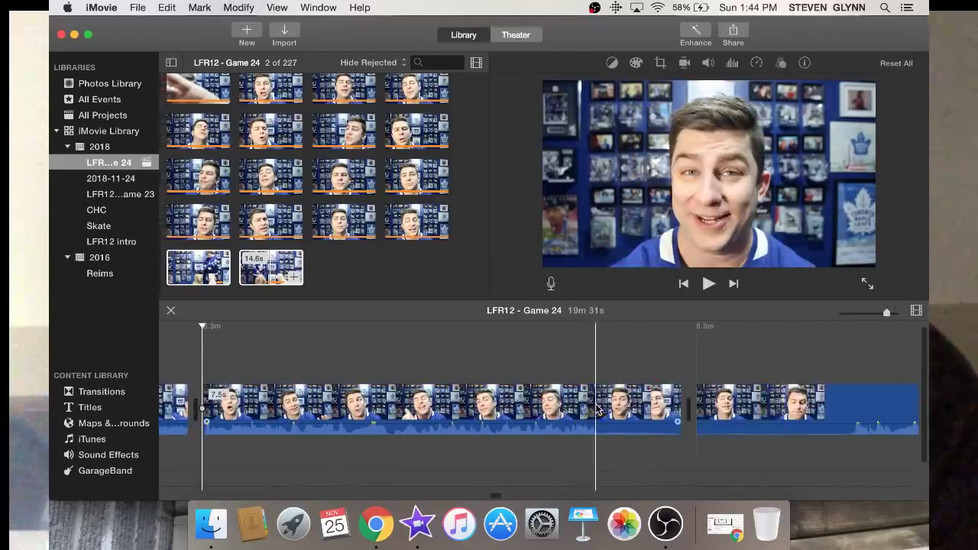
pyautogui.press('super+b')
pyautogui.click(650, 409)
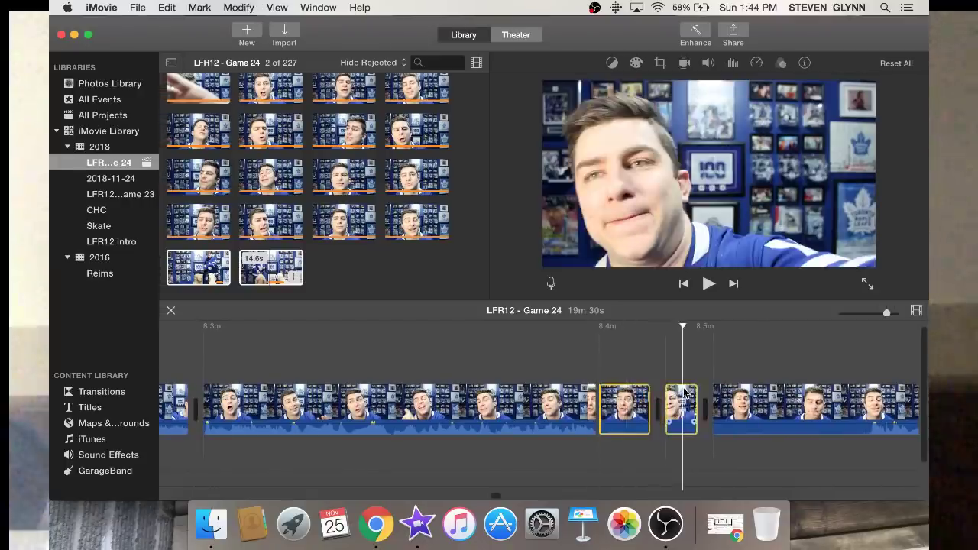
pyautogui.press('Delete')
# Delete about 2.5 s from the start of the next clip, near 8.4m, and the last 1.4 s of it
pyautogui.hscroll(5, 685, 392)
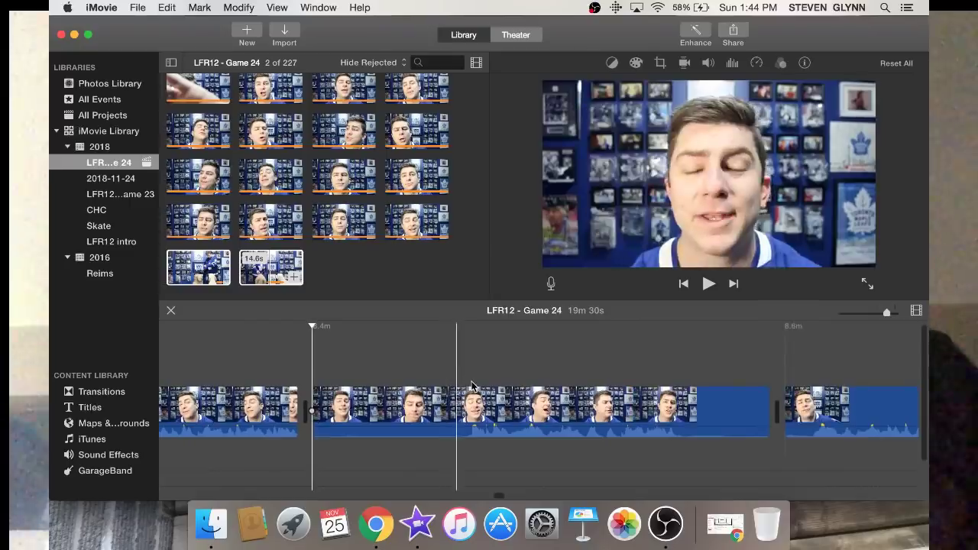
pyautogui.press('cmd+b')
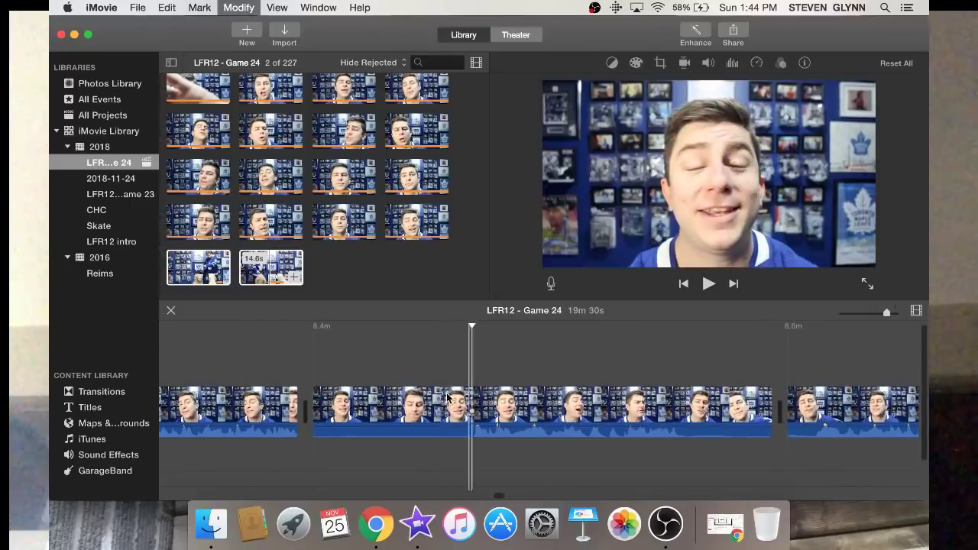
pyautogui.click(439, 393)
pyautogui.press('Delete')
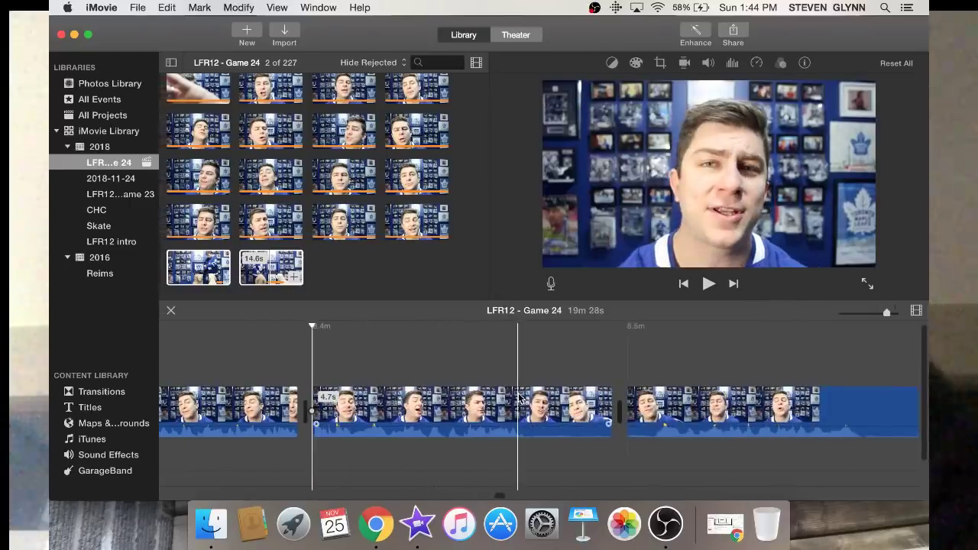
pyautogui.click(519, 397)
pyautogui.press('cmd+b')
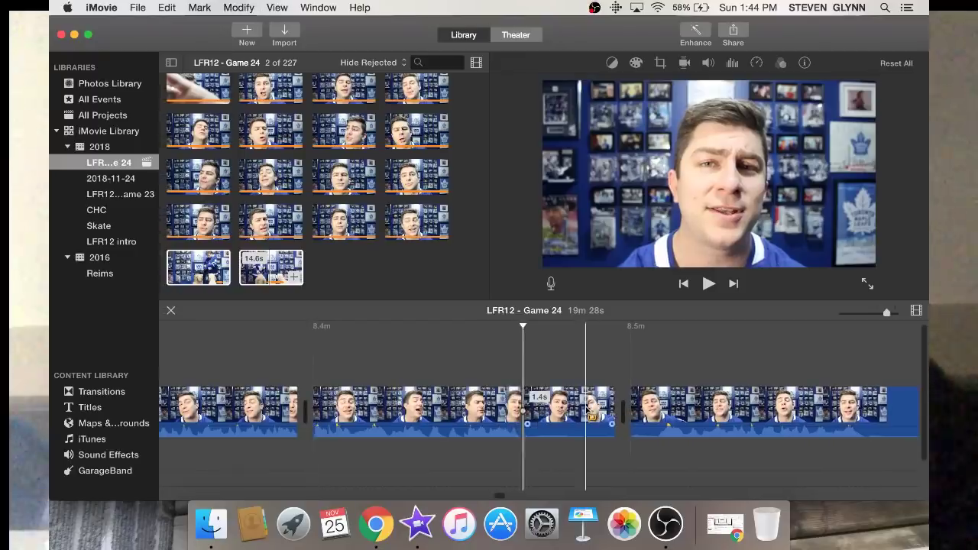
pyautogui.click(585, 409)
pyautogui.press('super+b')
pyautogui.click(573, 409)
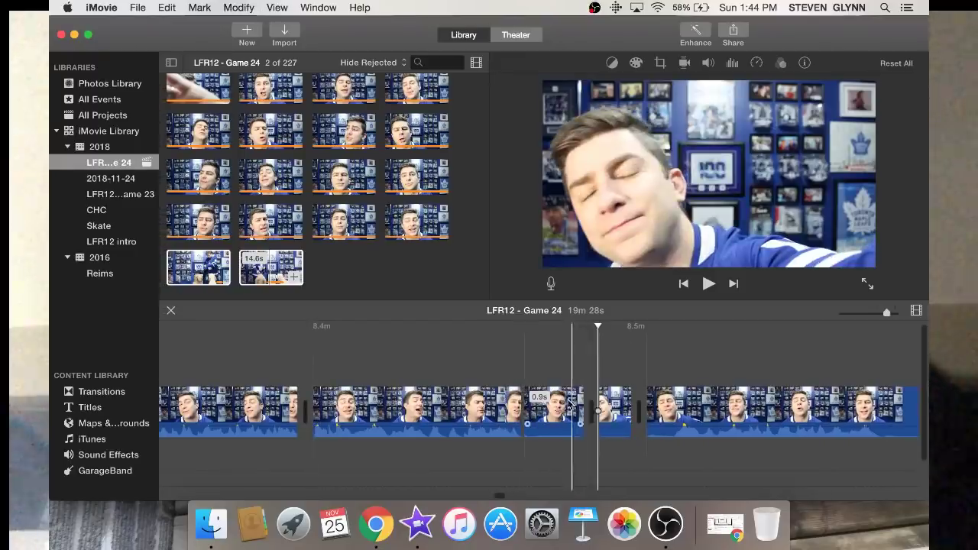
pyautogui.keyDown('super'); pyautogui.click(605, 407); pyautogui.keyUp('super')
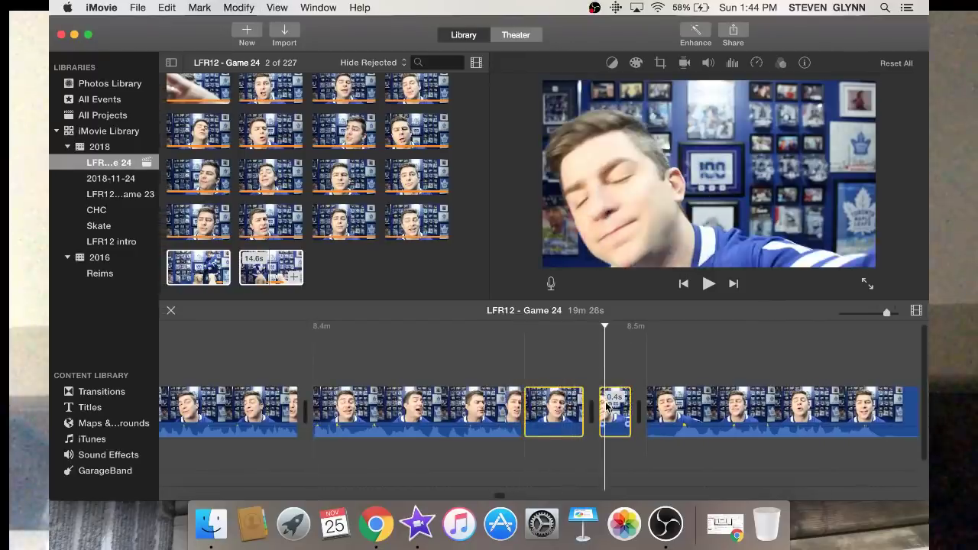
pyautogui.press('Delete')
# Delete about 0.4 s from the start of the 5.0 s clip and about 1.4 s from its end
pyautogui.press('space')
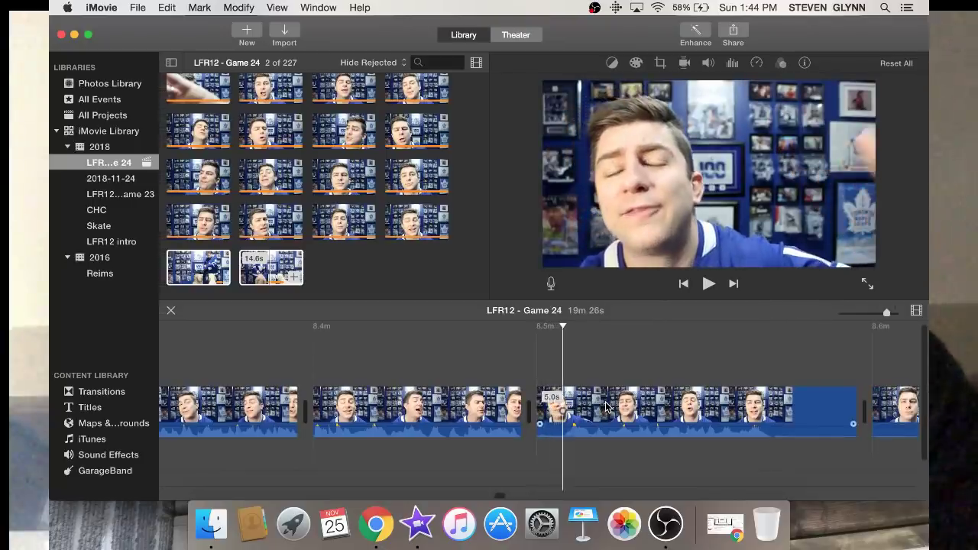
pyautogui.click(544, 404)
pyautogui.press('Delete')
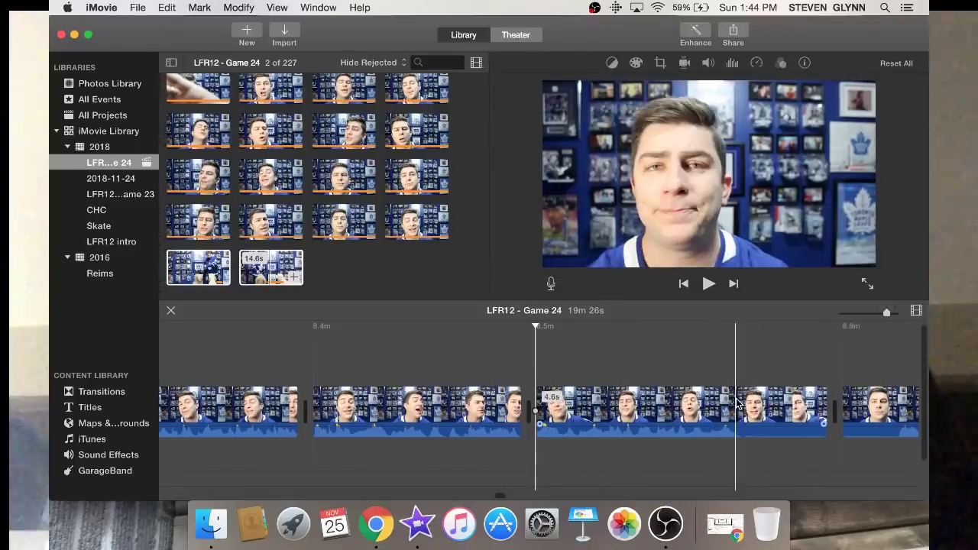
pyautogui.click(779, 409)
pyautogui.press('\\')
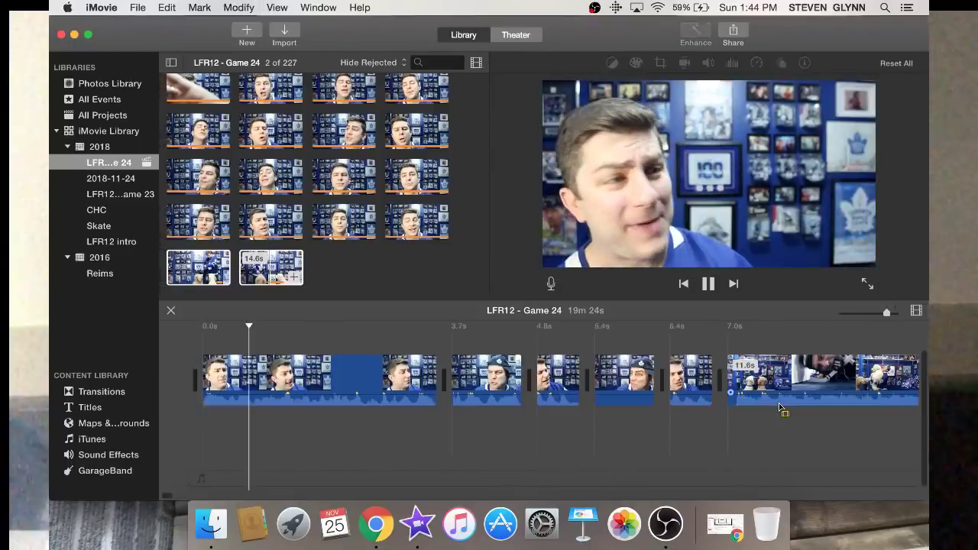
pyautogui.press('space')
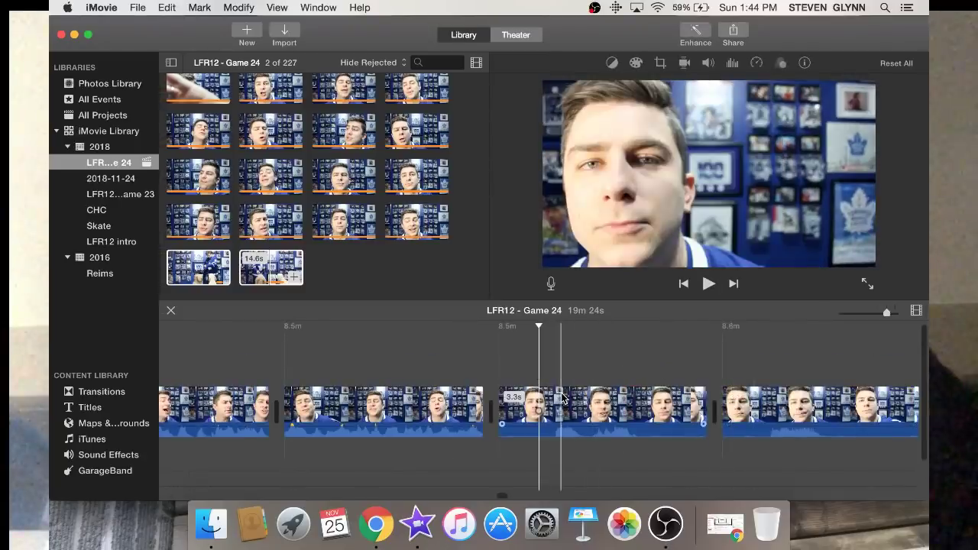
# Delete the first 0.9 s of the 3.3 s clip and the last 1.1 s of it
pyautogui.press('super+b')
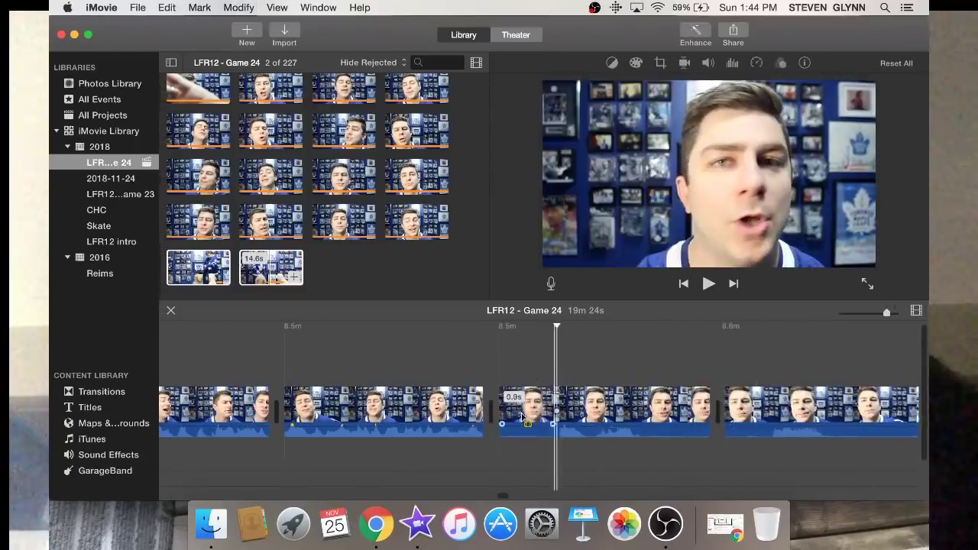
pyautogui.click(523, 417)
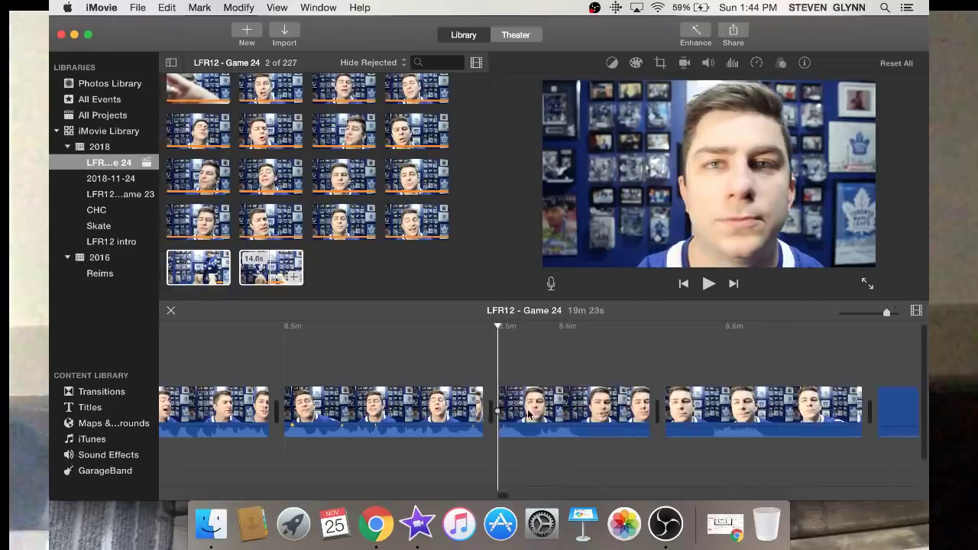
pyautogui.press('Delete')
pyautogui.press('super+b')
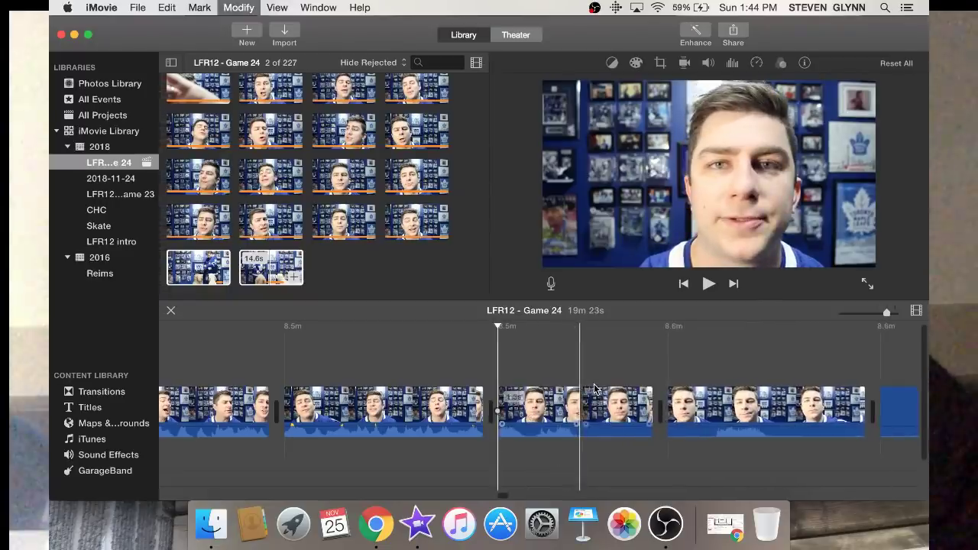
pyautogui.click(604, 406)
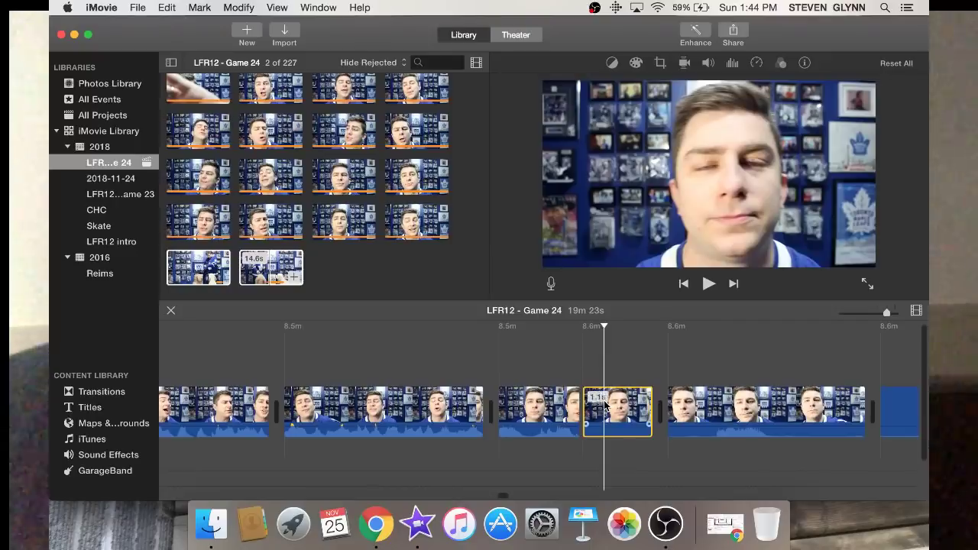
pyautogui.press('Delete')
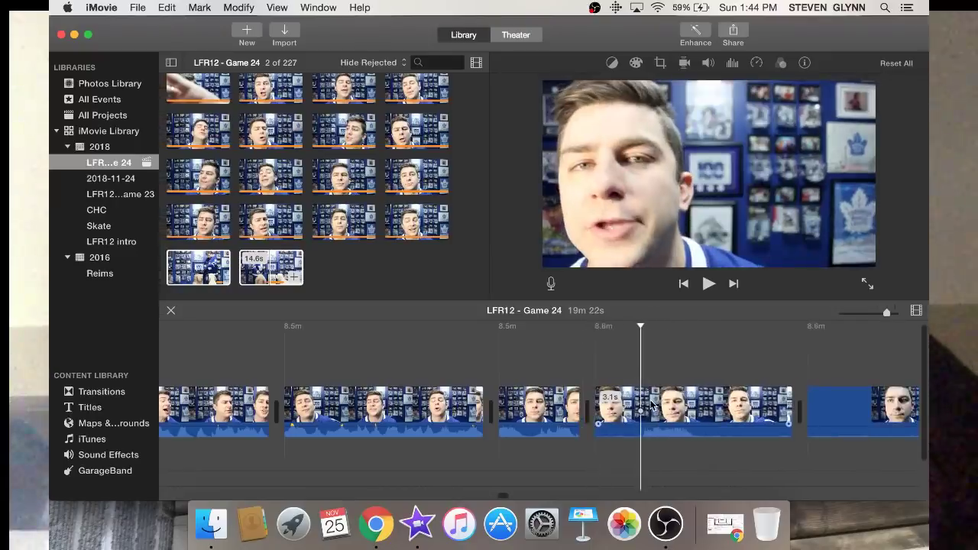
# Delete about 0.7 s from the start of the 3.1 s clip and about 1.6 s from its end
pyautogui.press('super+b')
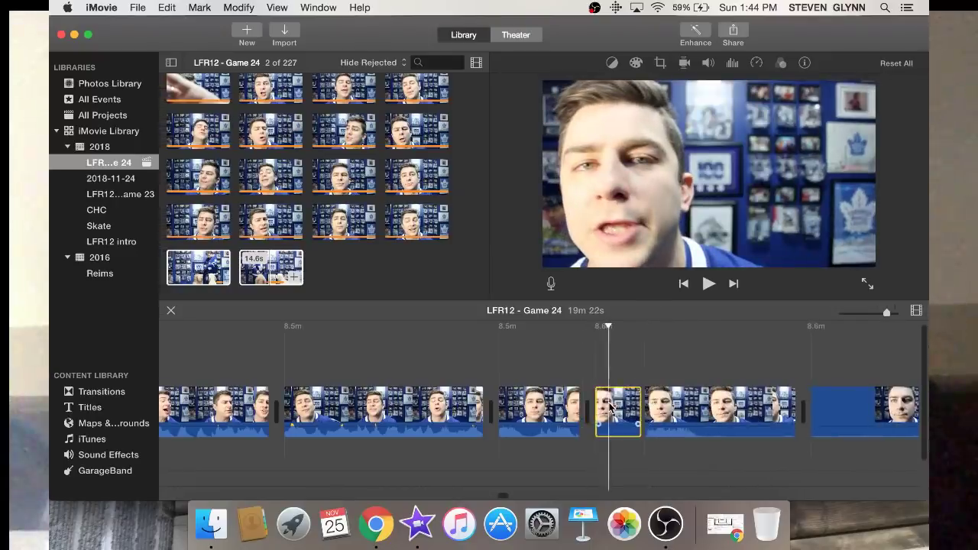
pyautogui.press('Delete')
pyautogui.press('space')
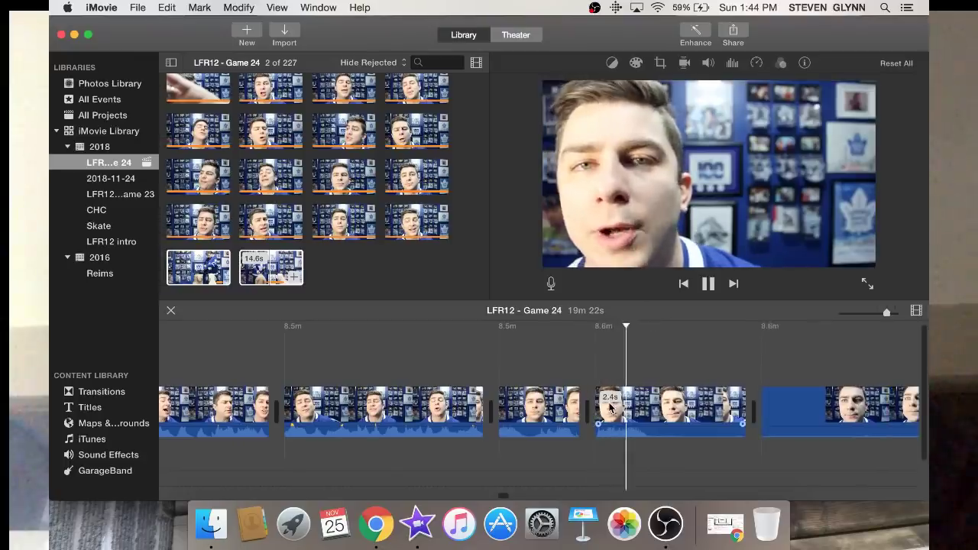
pyautogui.press('space')
pyautogui.press('super+b')
pyautogui.click(703, 400)
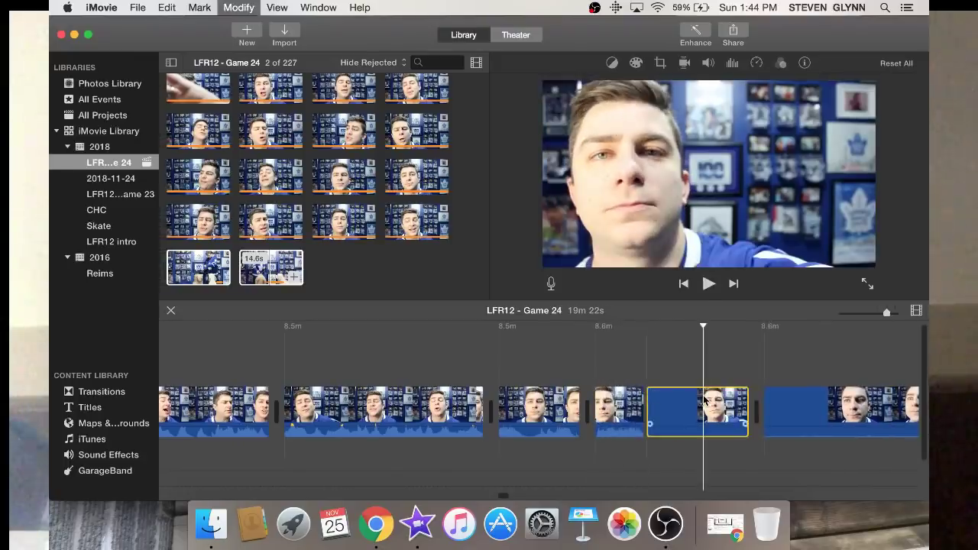
pyautogui.press('Delete')
# Delete the first 8.5 s of the 11.5 s clip and about 1.1 s from its end
pyautogui.hscroll(5, 702, 397)
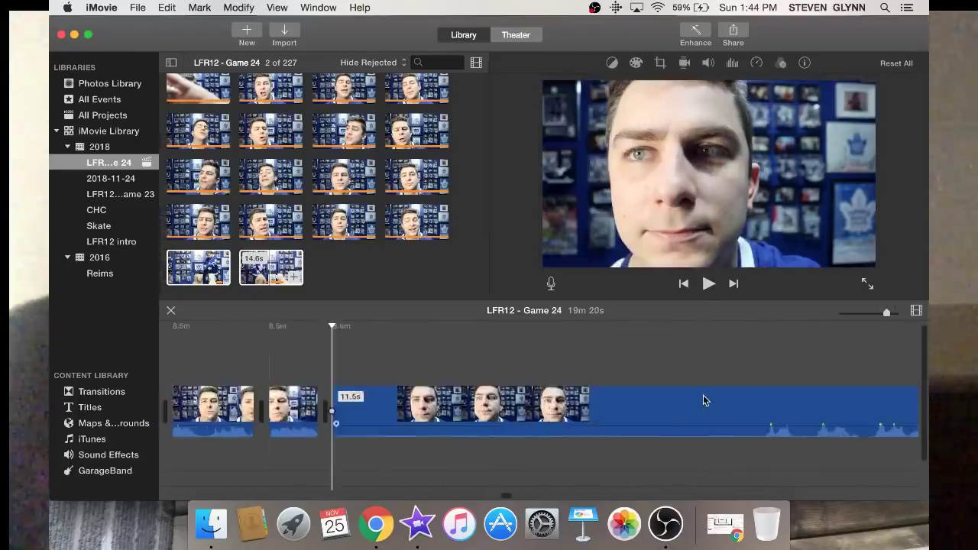
pyautogui.hscroll(5, 703, 400)
pyautogui.click(579, 392)
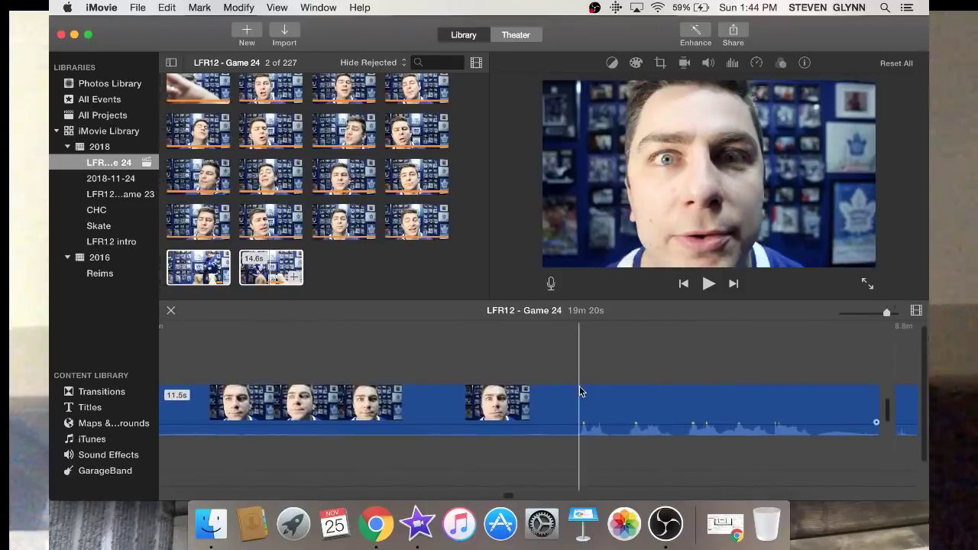
pyautogui.press('space')
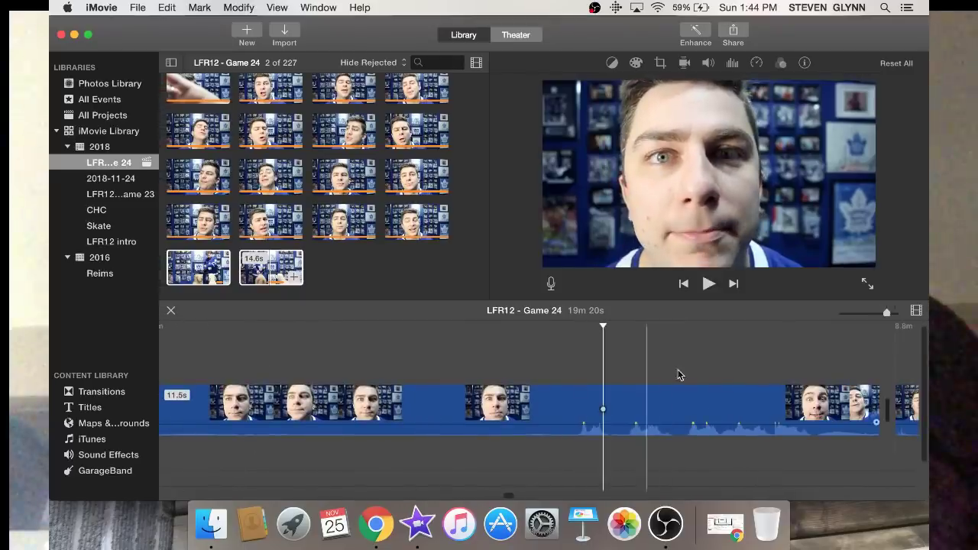
pyautogui.press('space')
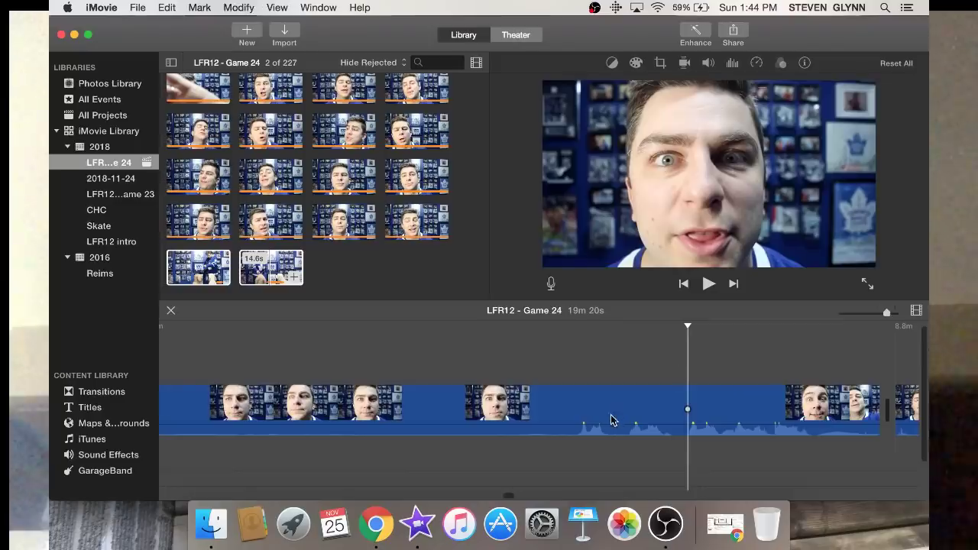
pyautogui.click(600, 420)
pyautogui.scroll(3, 600, 421)
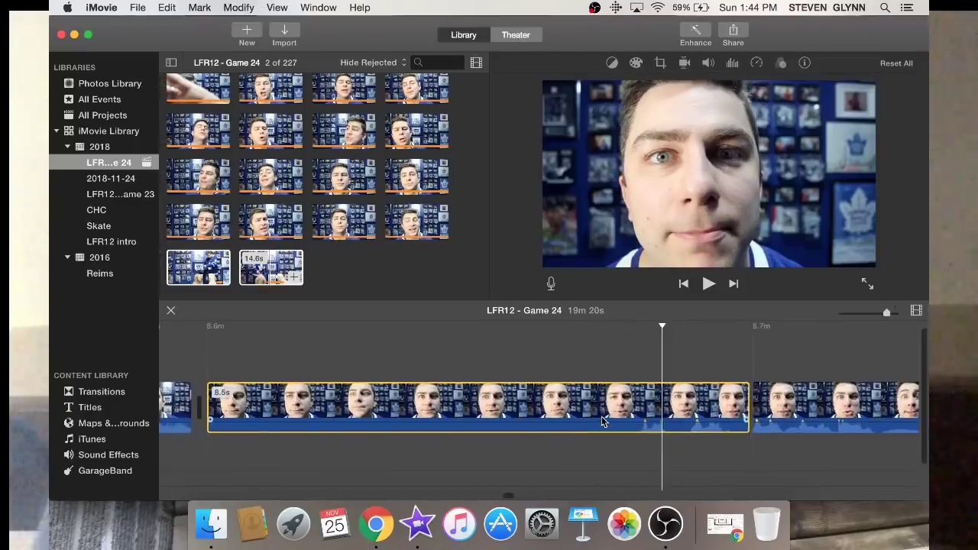
pyautogui.press('Delete')
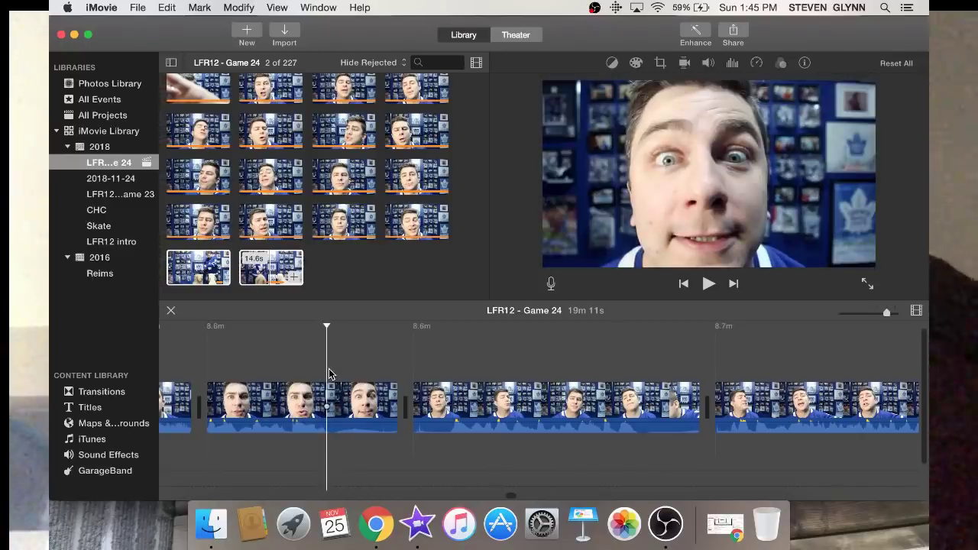
pyautogui.press('super+b')
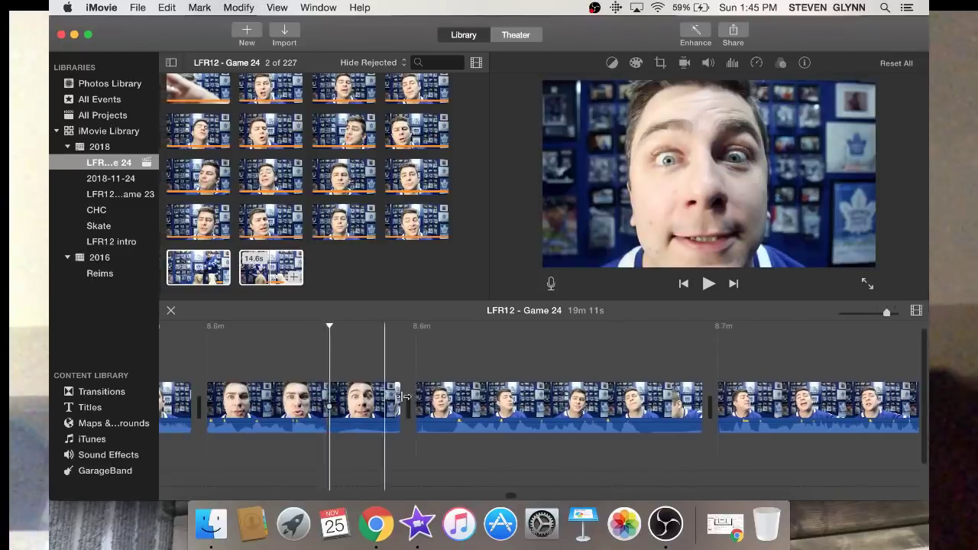
pyautogui.press('Delete')
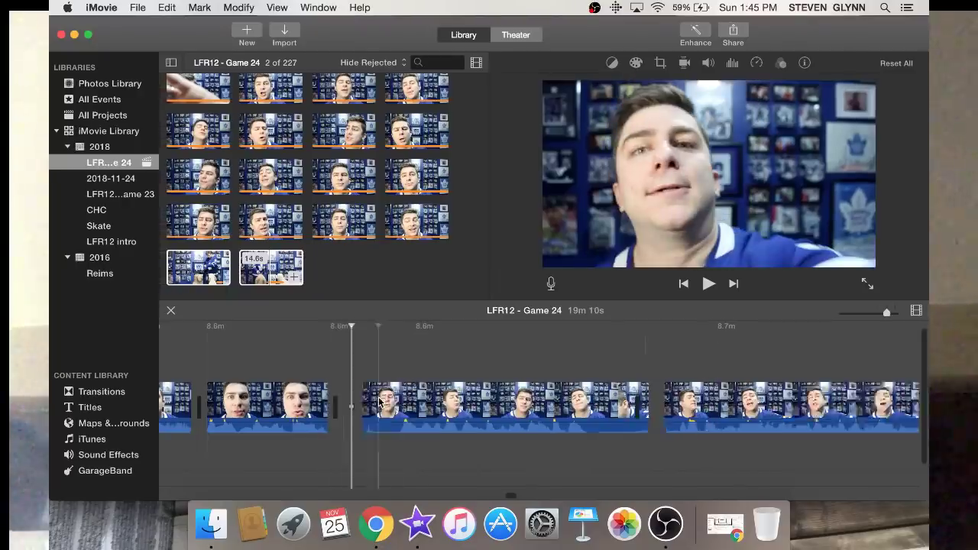
# Play back the shortened clip and delete the first 0.6 s of the clip that follows it, near 8.6m
pyautogui.hscroll(-5, 380, 403)
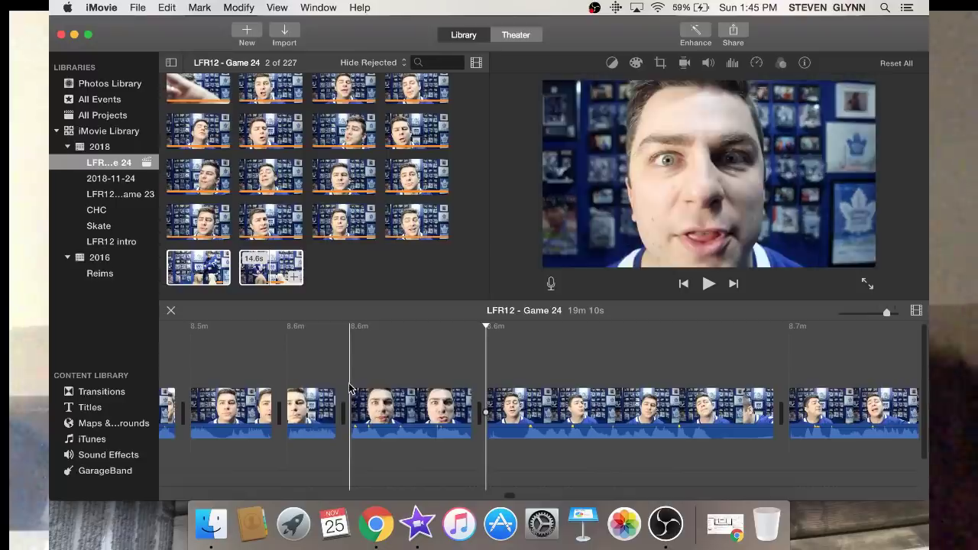
pyautogui.press('space')
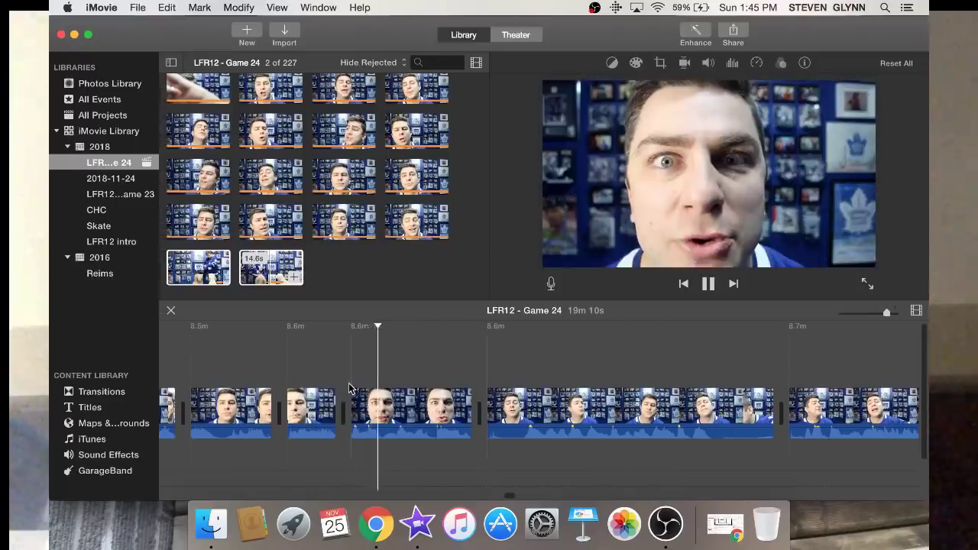
pyautogui.press('space')
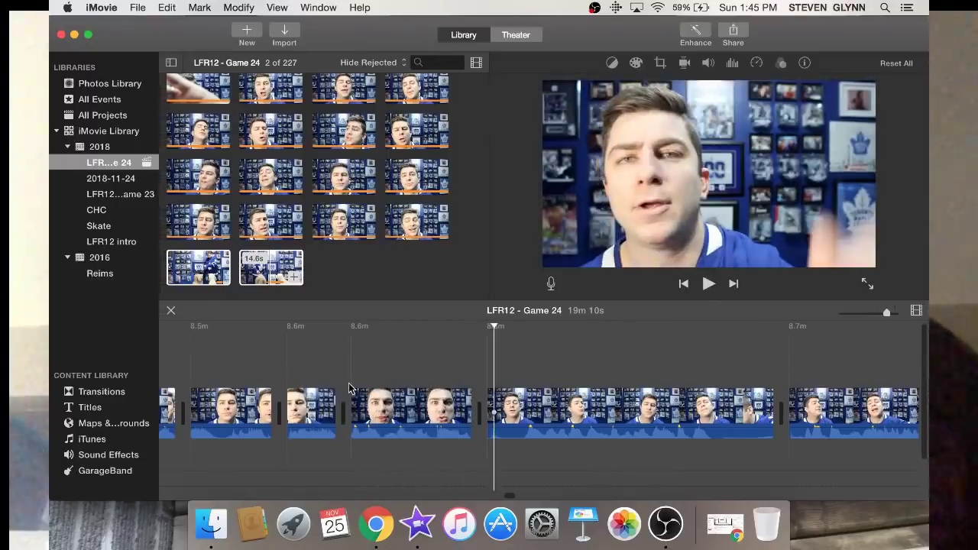
pyautogui.press('Right')
pyautogui.press('Right')
pyautogui.press('Right')
pyautogui.press('Right')
pyautogui.press('Right')
pyautogui.press('Right')
pyautogui.press('Right')
pyautogui.press('Right')
pyautogui.press('Right')
pyautogui.press('Right')
pyautogui.press('Right')
pyautogui.press('Right')
pyautogui.press('Right')
pyautogui.press('Right')
pyautogui.press('Right')
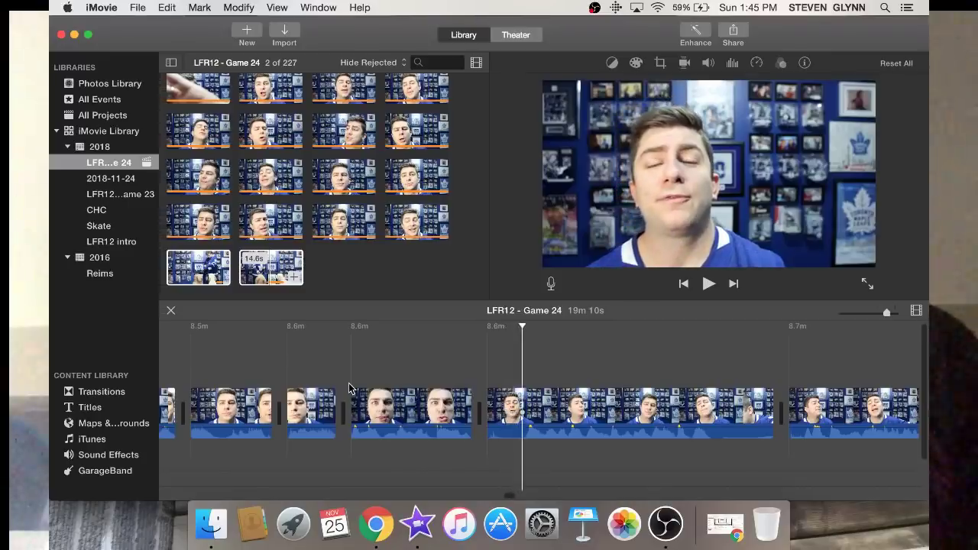
pyautogui.press('cmd+b')
pyautogui.click(493, 413)
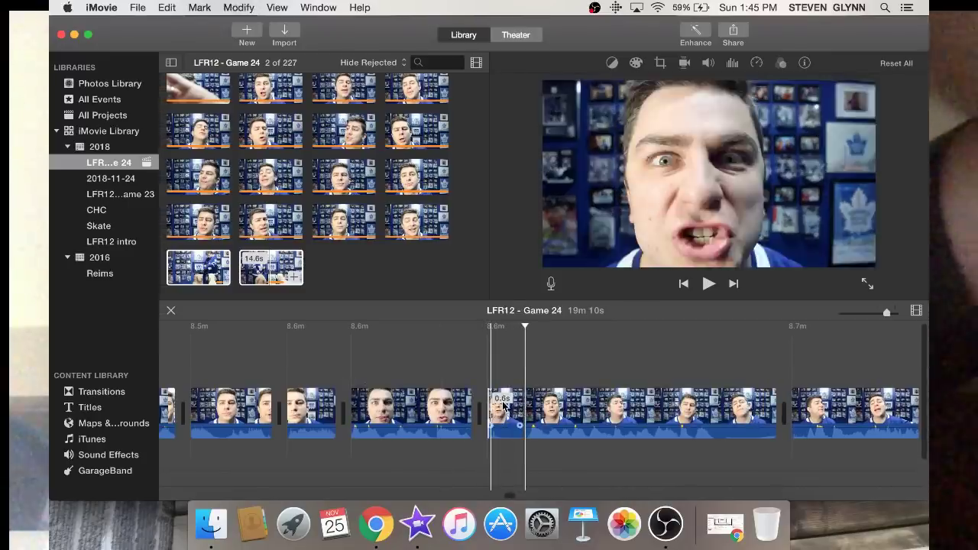
pyautogui.press('Delete')
# Delete about 1.0 s from the end of the 3.9 s clip
pyautogui.hscroll(5, 502, 405)
pyautogui.hscroll(2, 502, 405)
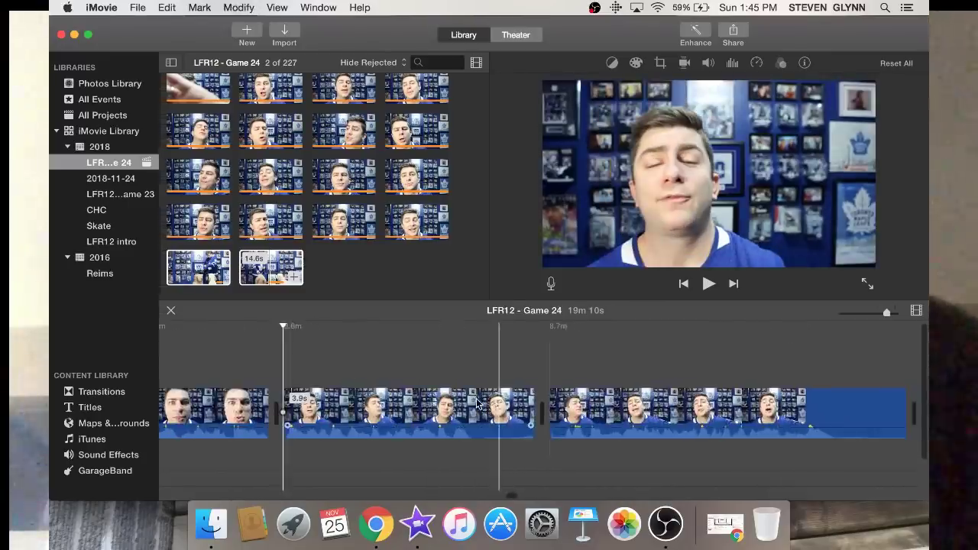
pyautogui.press('super+b')
pyautogui.click(495, 407)
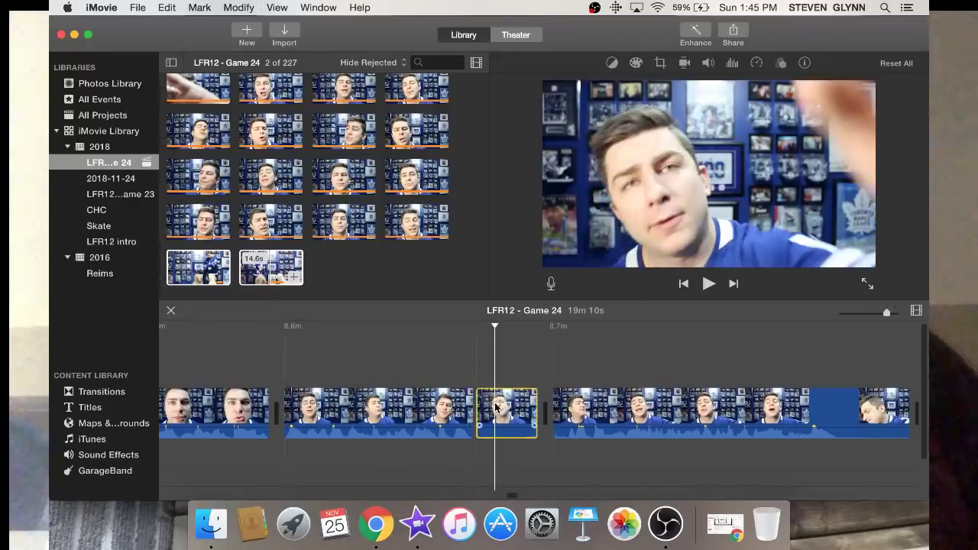
pyautogui.press('Delete')
# Delete about 0.2 s from the start of the 5.6 s clip and the last 1.1 s of it
pyautogui.hscroll(5, 495, 407)
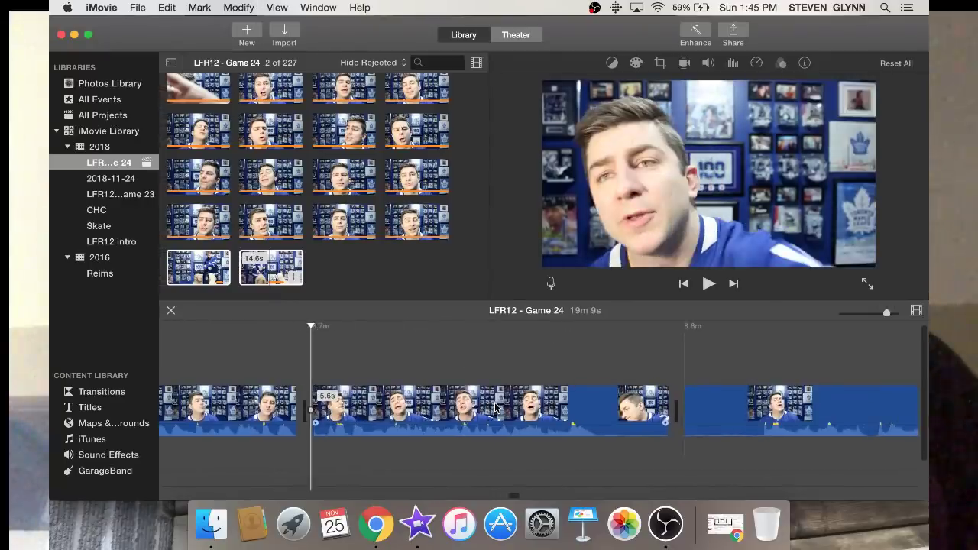
pyautogui.press('space')
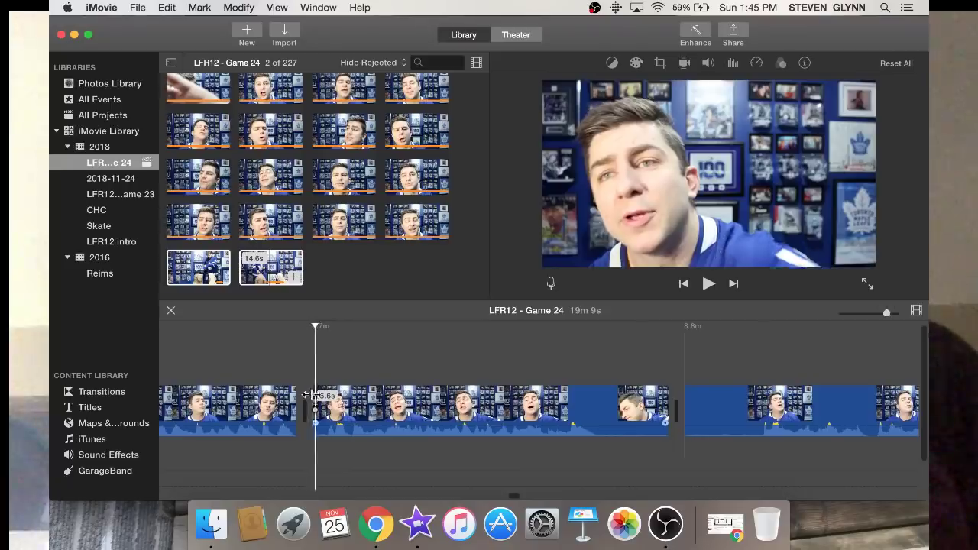
pyautogui.moveTo(306, 394); pyautogui.dragTo(320, 397)
pyautogui.press('Delete')
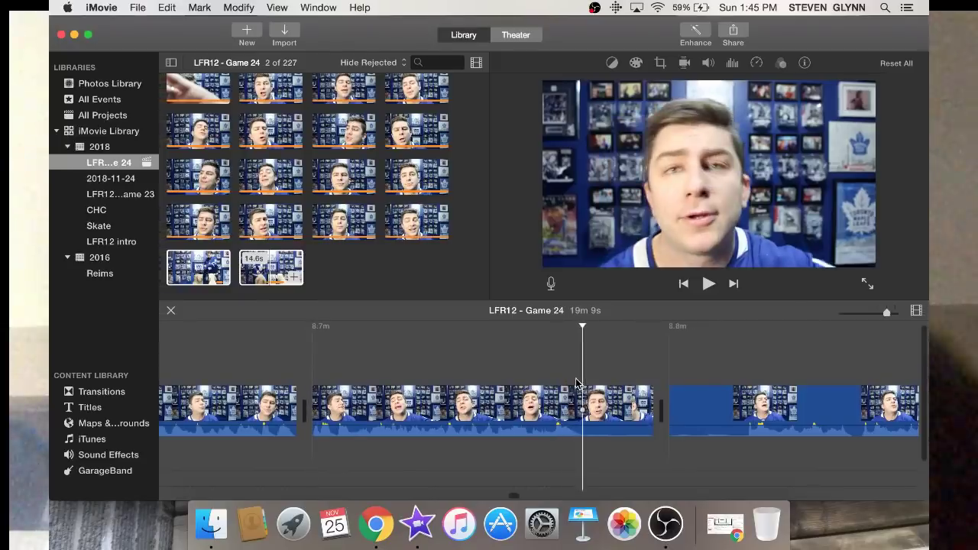
pyautogui.press('super+b')
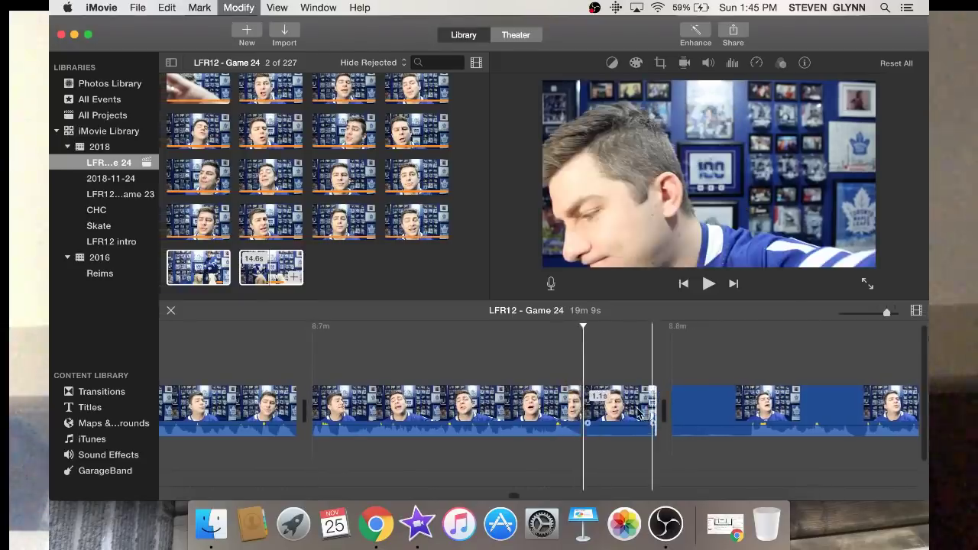
pyautogui.press('Delete')
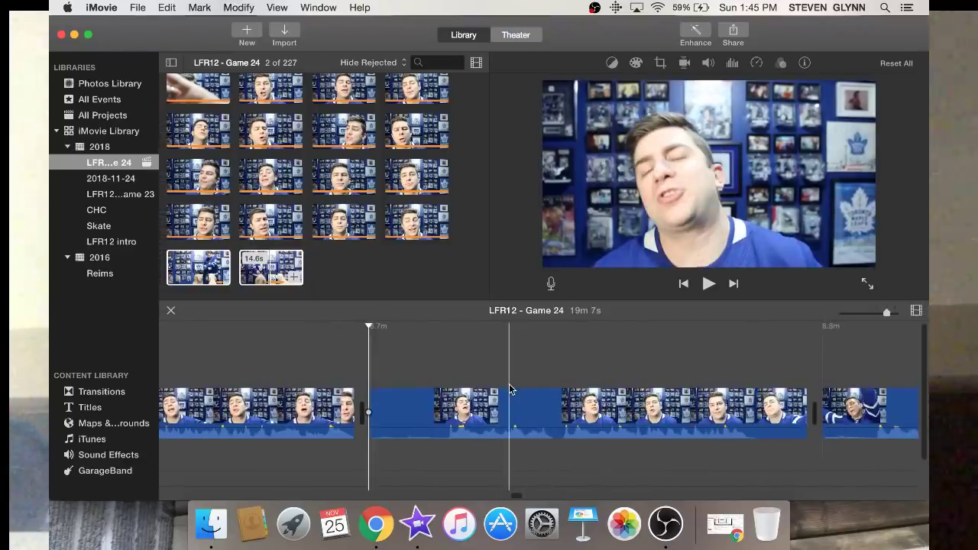
# Delete about 3.0 s from the start of the next clip, near 8.7m, and the last 1.0 s of it
pyautogui.press('space')
pyautogui.press('space')
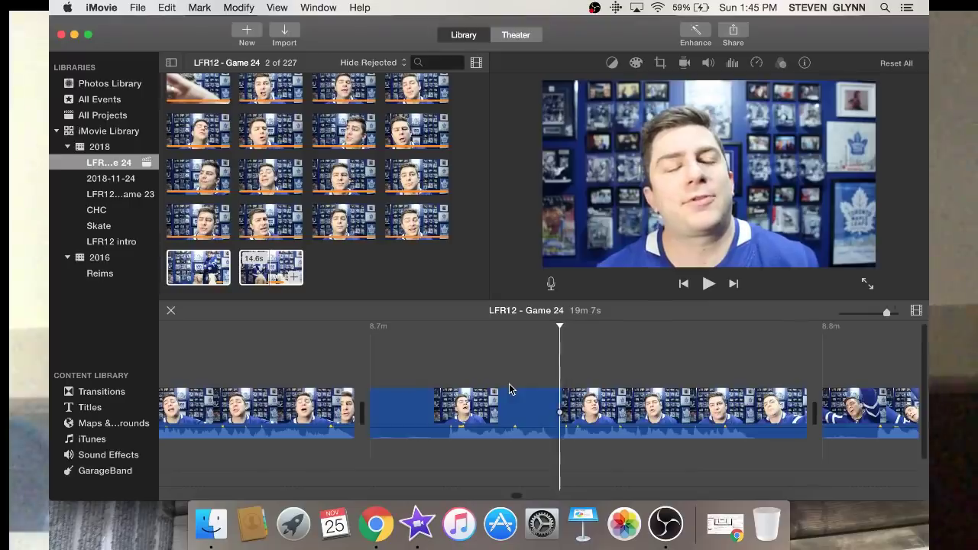
pyautogui.press('cmd+b')
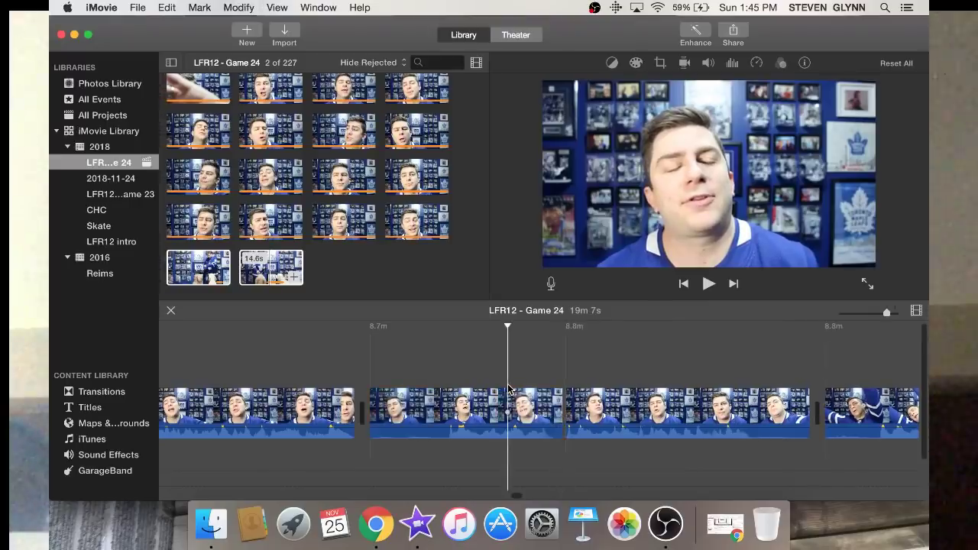
pyautogui.click(510, 392)
pyautogui.press('Delete')
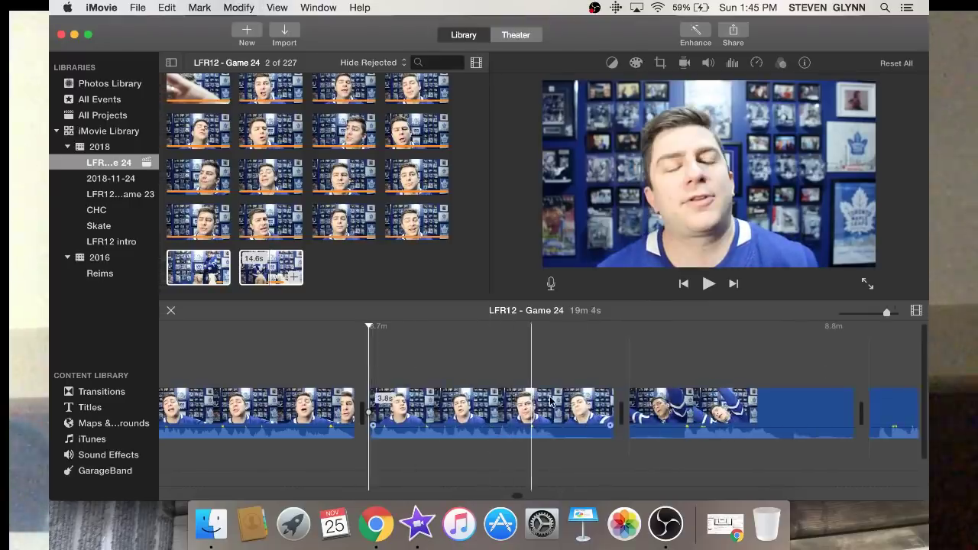
pyautogui.press('super+b')
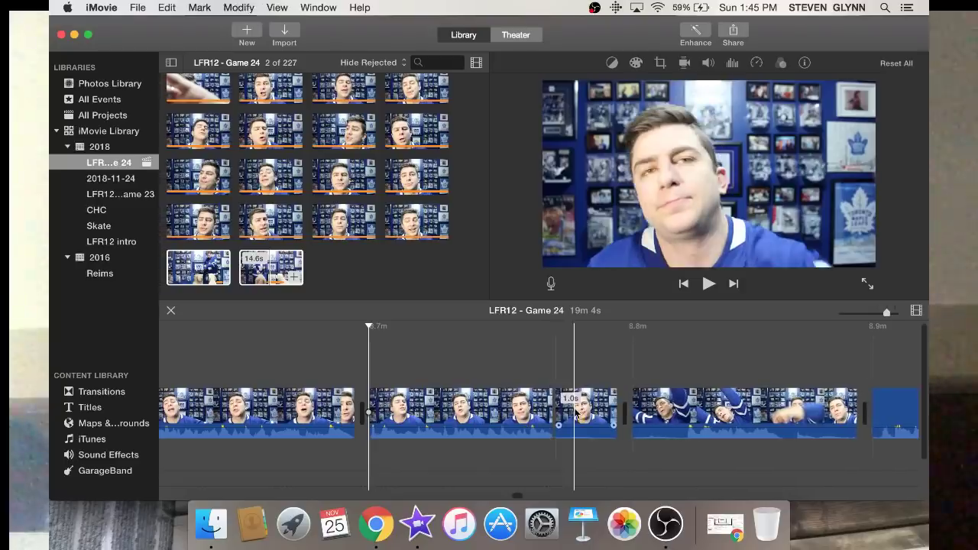
pyautogui.press('Delete')
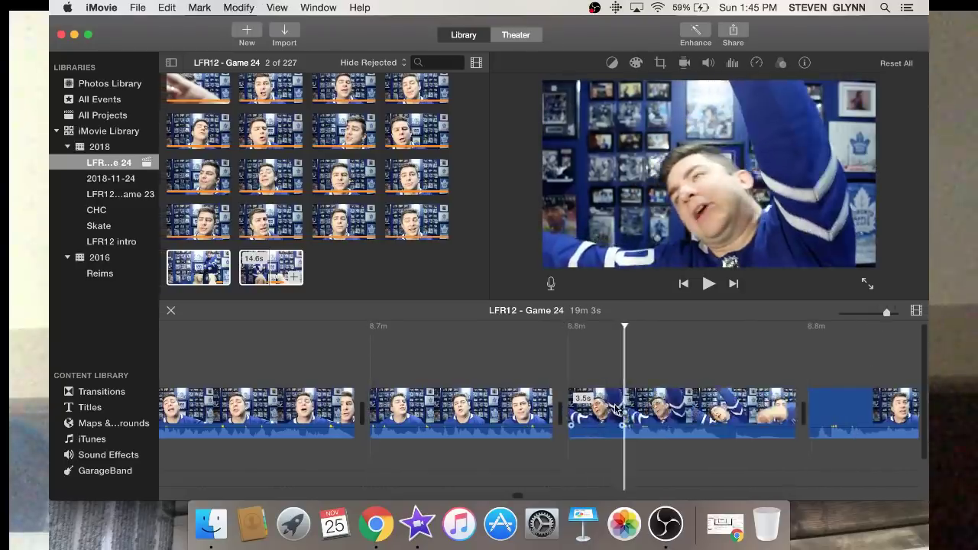
# Delete about 0.9 s from the start of the 3.5 s clip with the raised arms and about 1.3 s from its end
pyautogui.press('Delete')
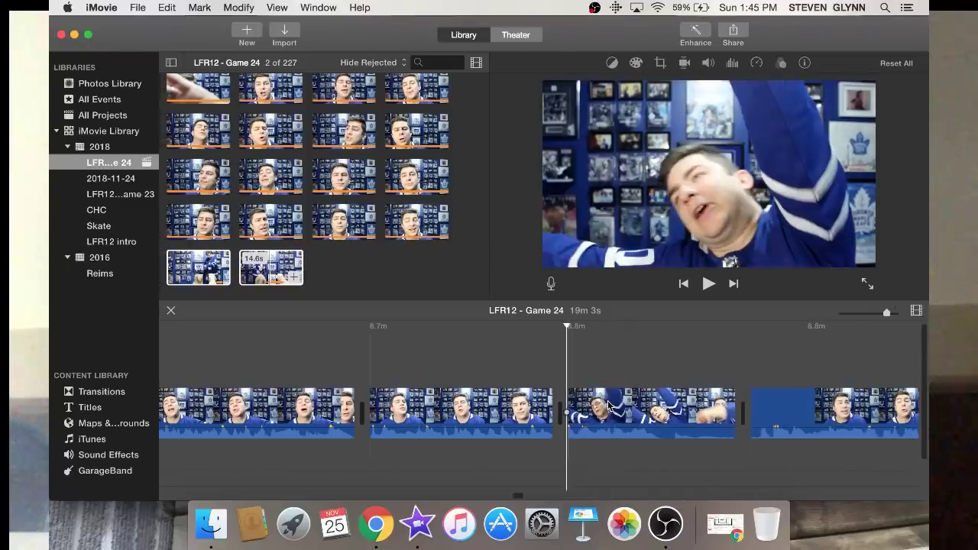
pyautogui.press('space')
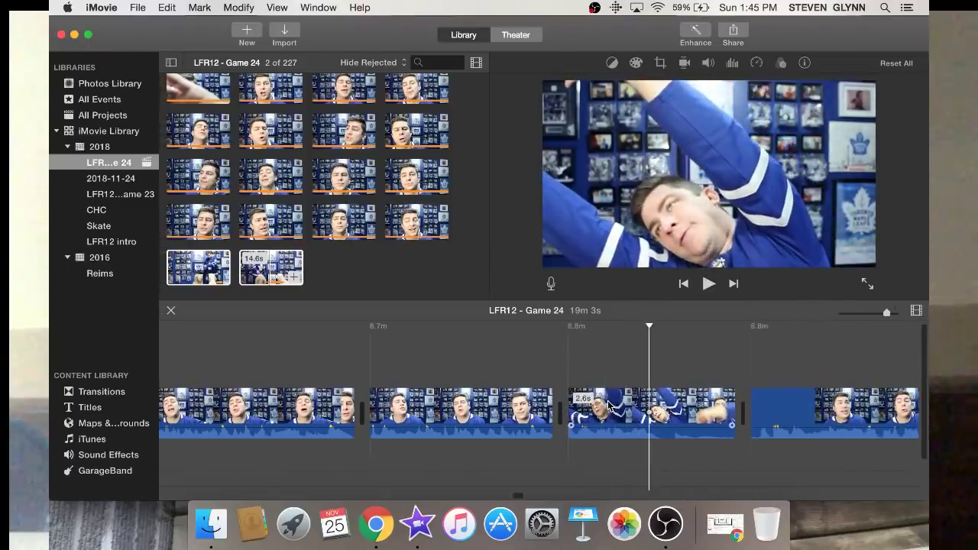
pyautogui.click(707, 412)
pyautogui.press('Delete')
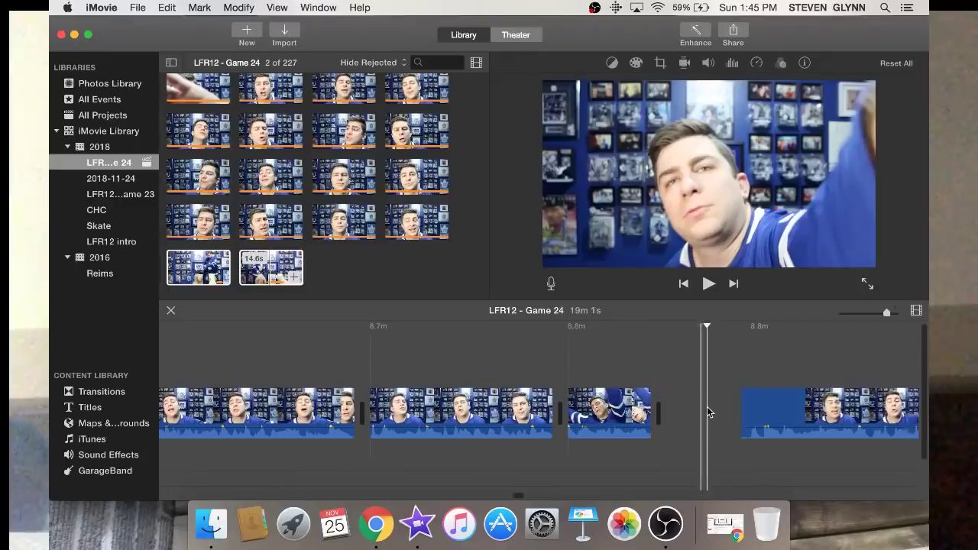
# Delete about 0.5 s from the start of the next clip, near 8.8m, and the last 2.2 s of it
pyautogui.click(707, 413)
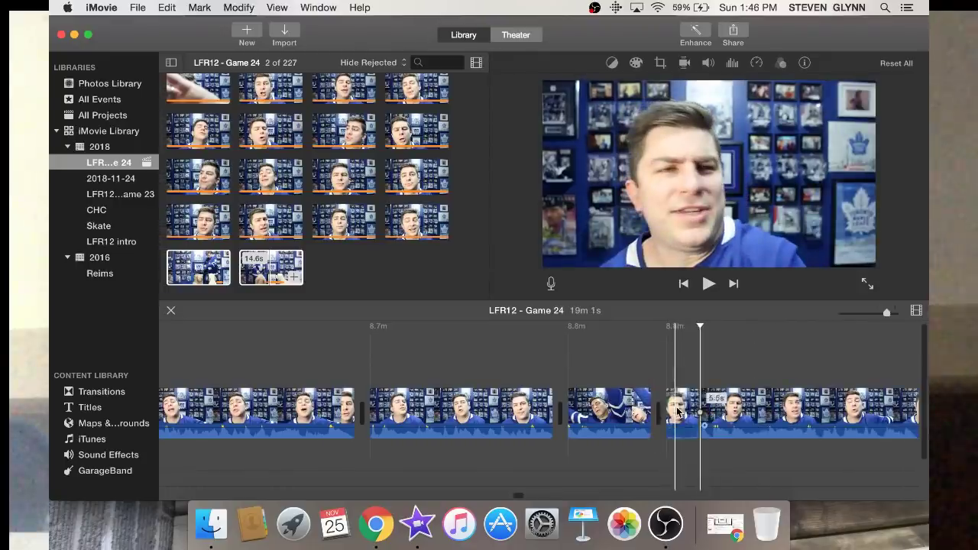
pyautogui.press('Delete')
pyautogui.hscroll(5, 676, 413)
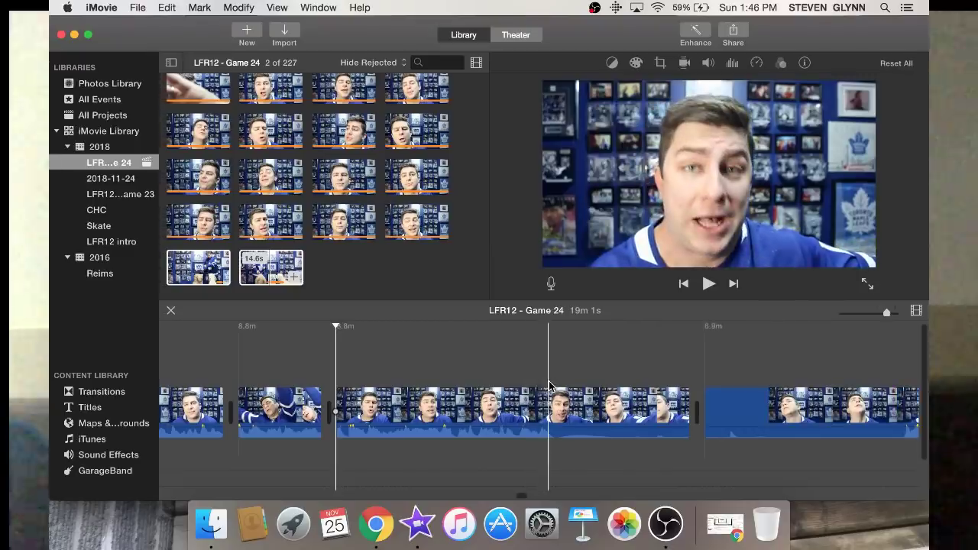
pyautogui.press('super+b')
pyautogui.click(648, 415)
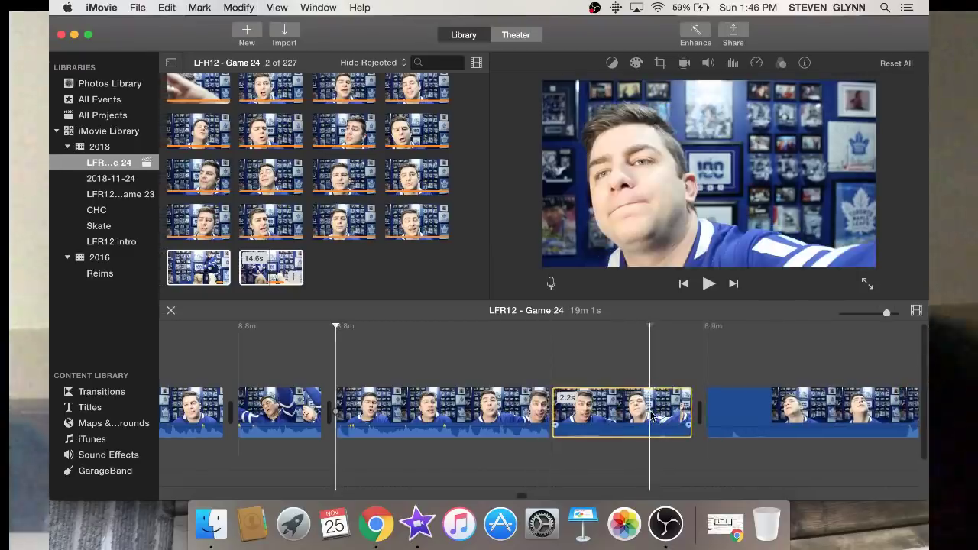
pyautogui.press('Delete')
# Delete about 3.1 s from the start of the next clip, near 8.9m, and the last 1.1 s of it
pyautogui.hscroll(5, 650, 417)
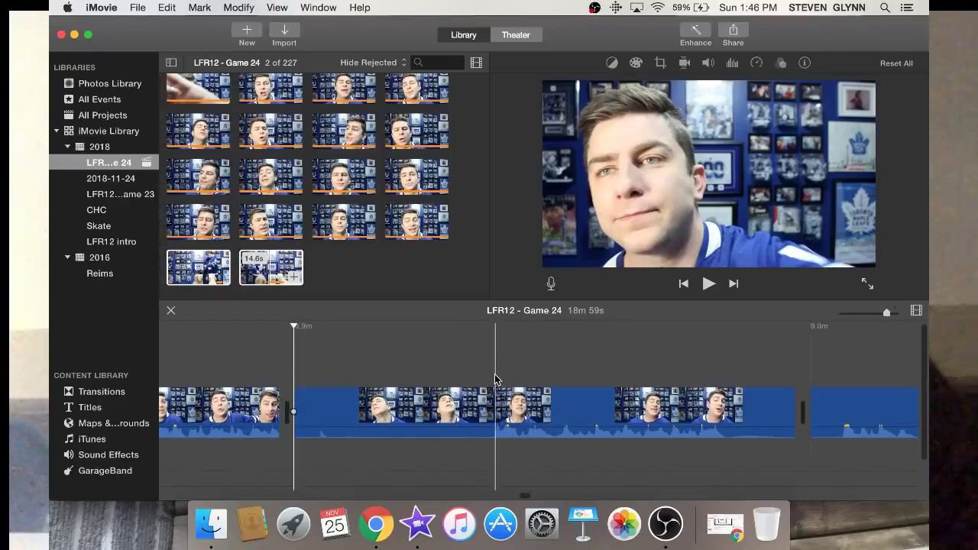
pyautogui.press('super+b')
pyautogui.click(425, 397)
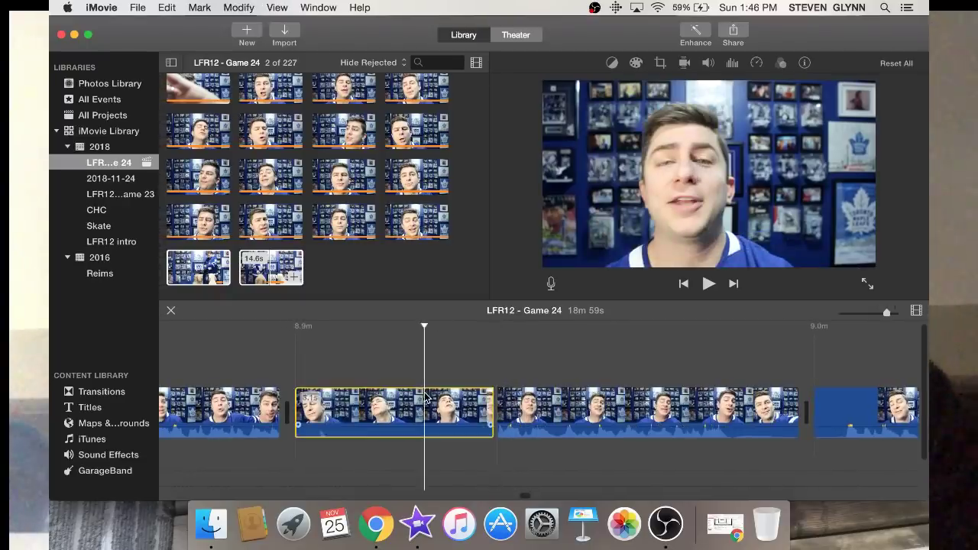
pyautogui.press('Delete')
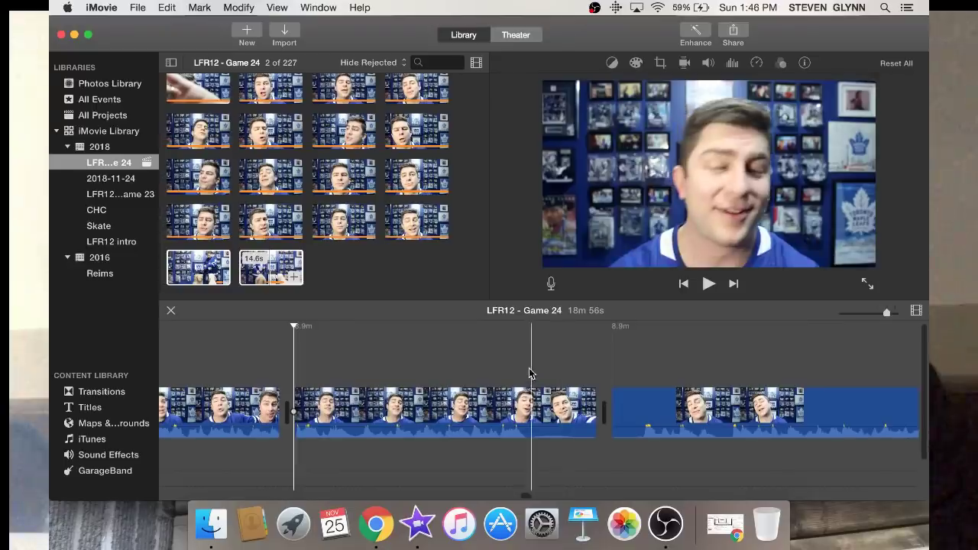
pyautogui.press('super+b')
pyautogui.click(585, 405)
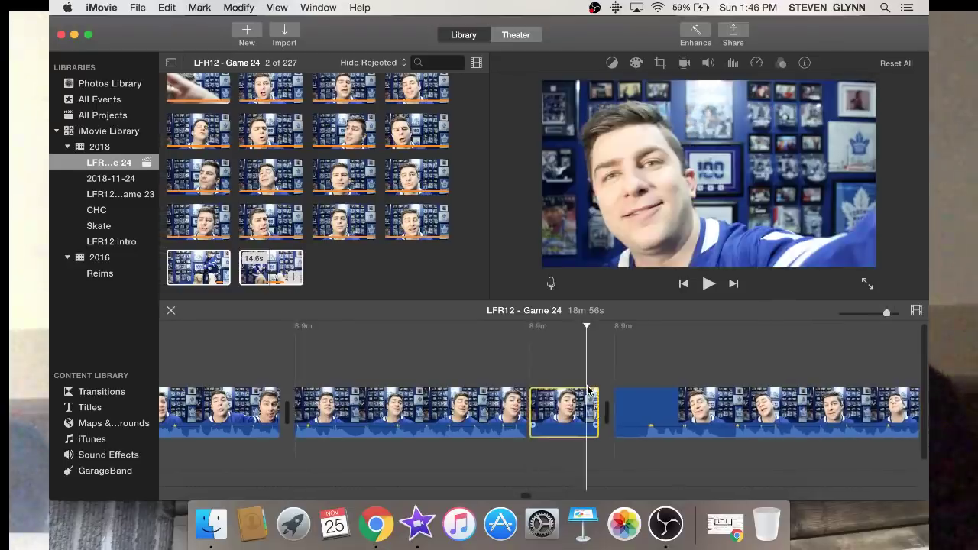
pyautogui.press('Delete')
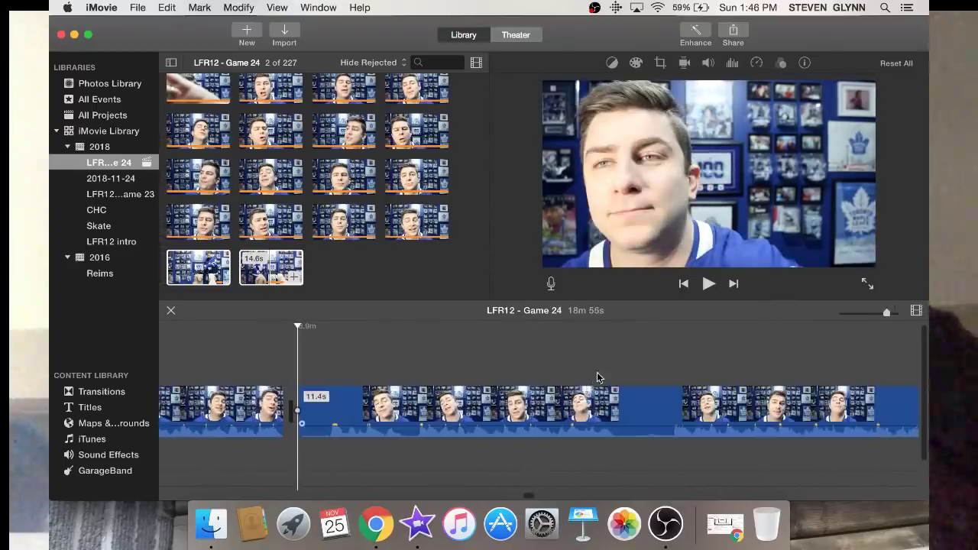
# Delete the first 5.9 s of the 11.4 s clip and about 1.4 s from its end
pyautogui.press('space')
pyautogui.press('space')
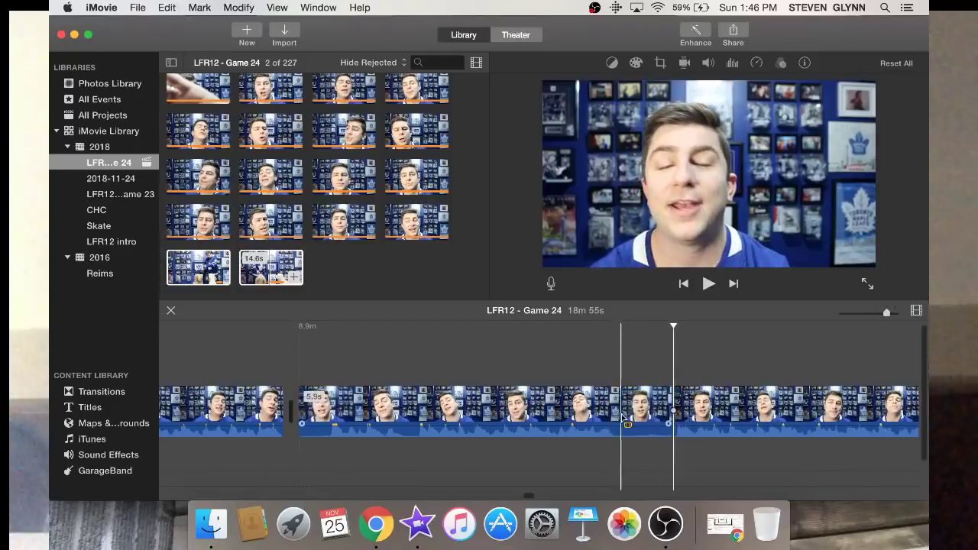
pyautogui.click(623, 408)
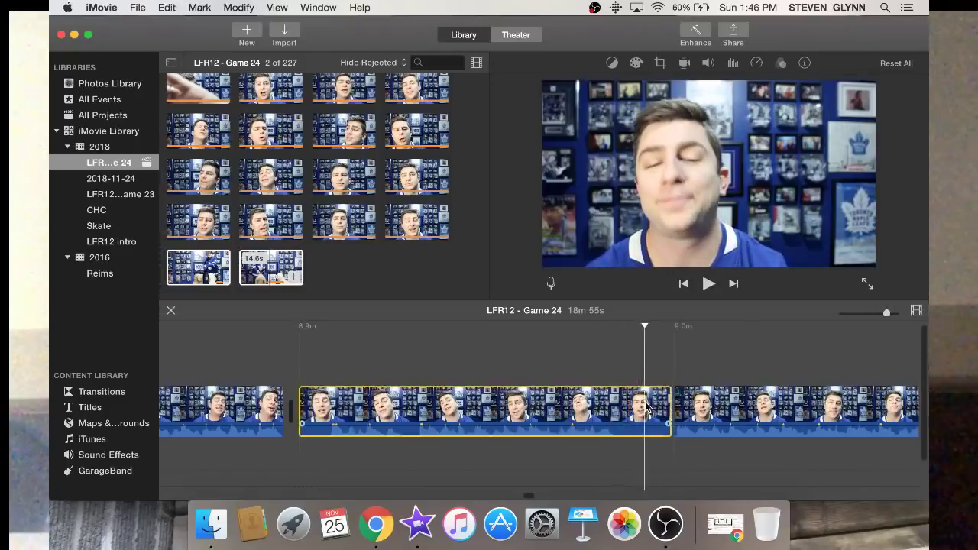
pyautogui.press('Delete')
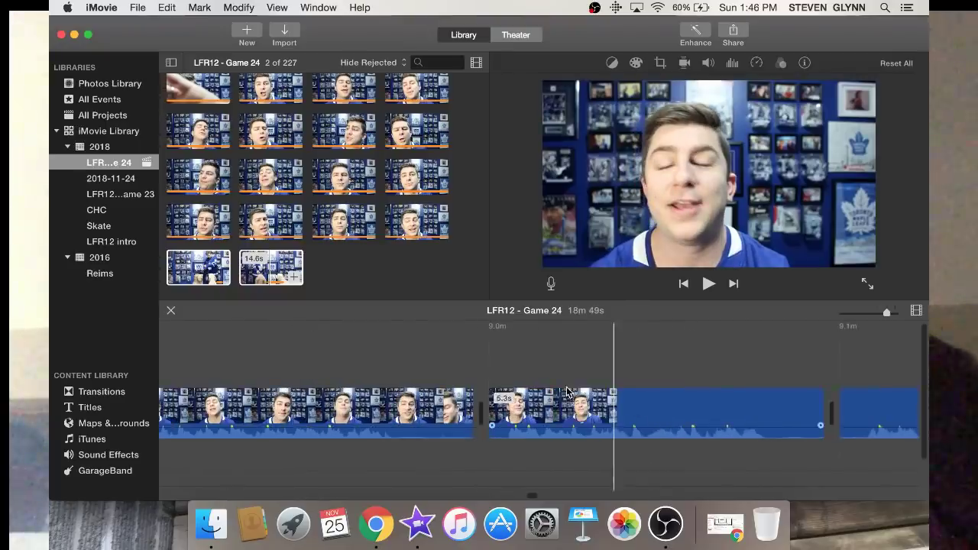
pyautogui.click(390, 413)
pyautogui.press('super+b')
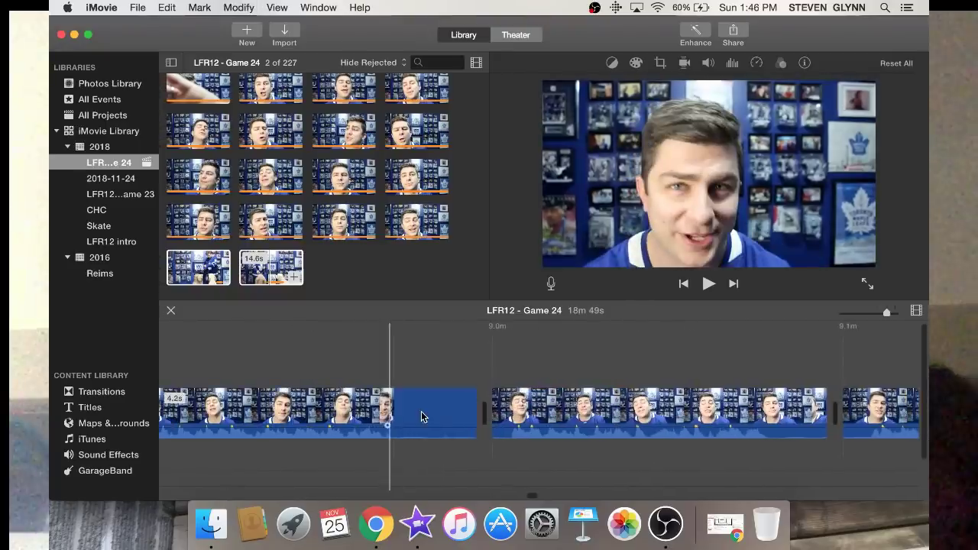
pyautogui.click(421, 412)
pyautogui.press('Delete')
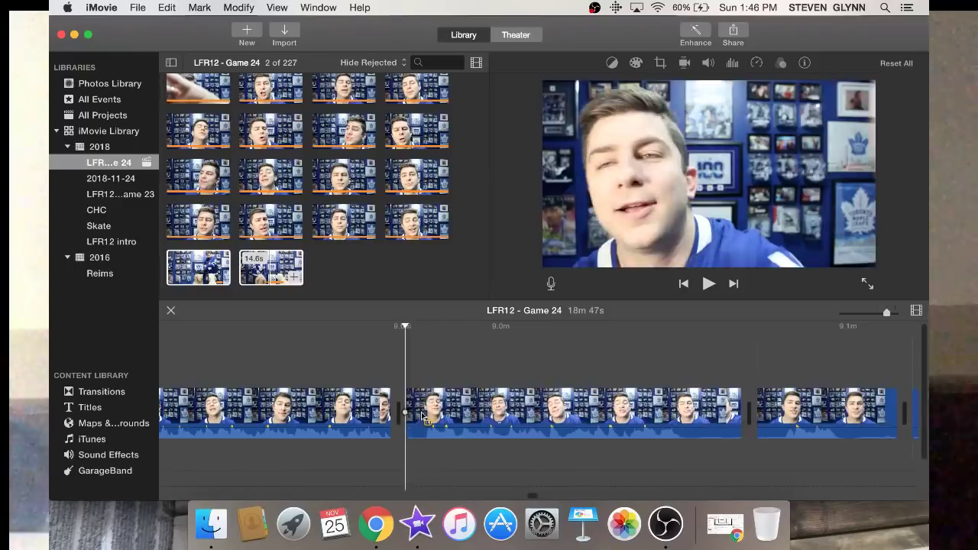
# Delete about 0.3 s from the start of the 5.3 s clip near 9.0m and about 1.0 s from its end
pyautogui.click(421, 415)
pyautogui.press('super+b')
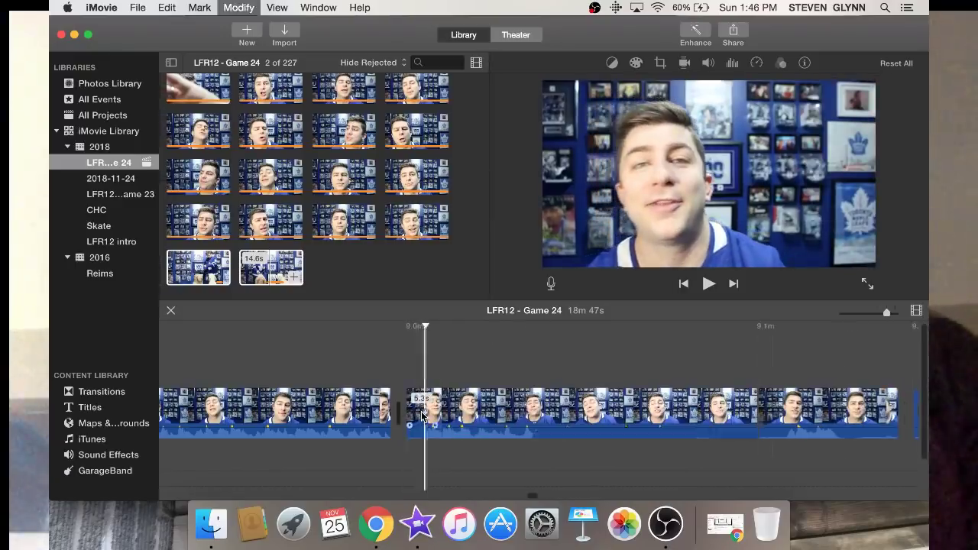
pyautogui.press('Delete')
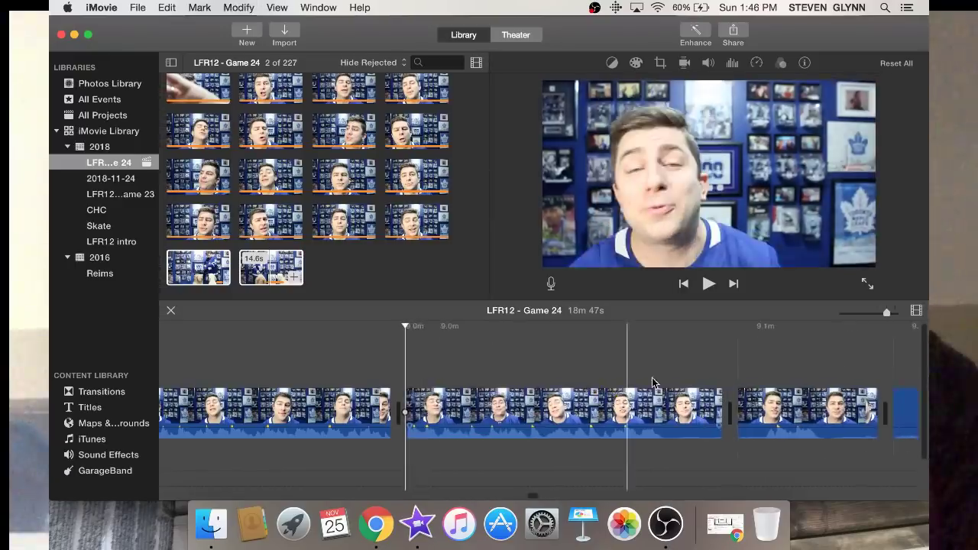
pyautogui.press('super+b')
pyautogui.click(688, 386)
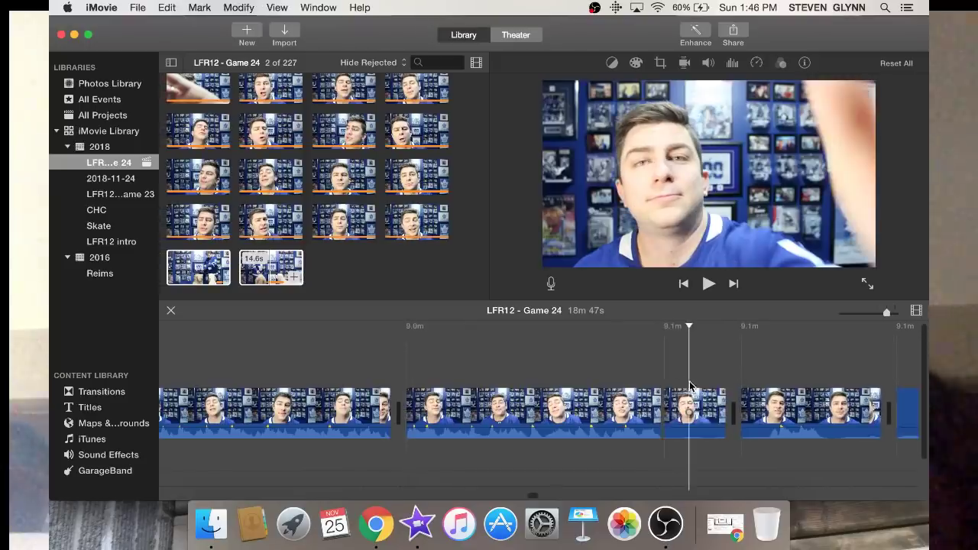
pyautogui.press('Delete')
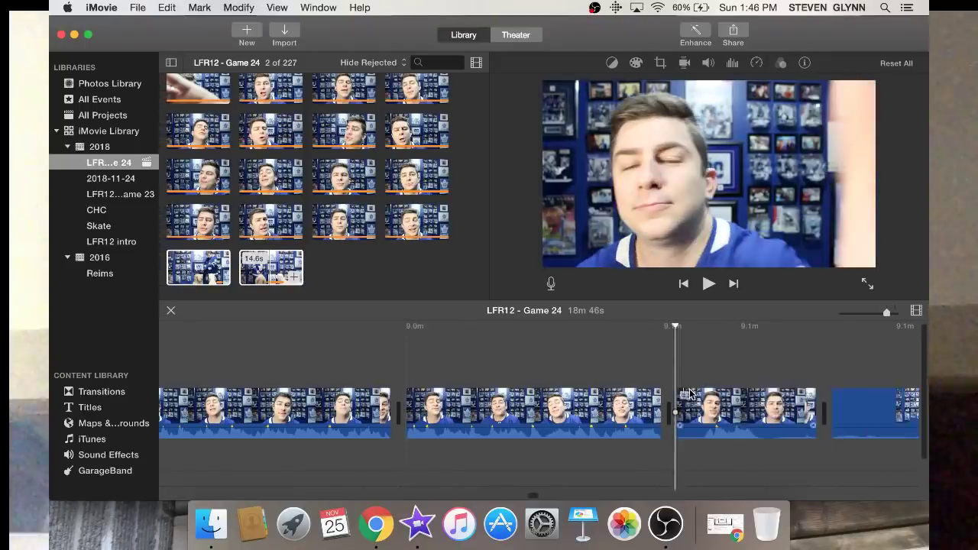
# Delete about 0.5 s from the start of the short clip near 9.1m and the last 1.0 s of it
pyautogui.hscroll(5, 534, 382)
pyautogui.press('space')
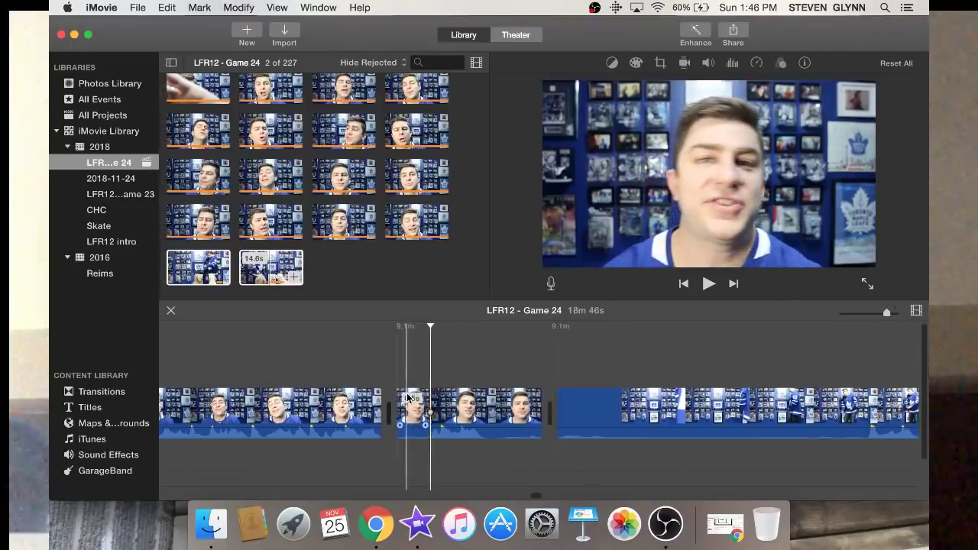
pyautogui.moveTo(399, 397); pyautogui.dragTo(429, 397)
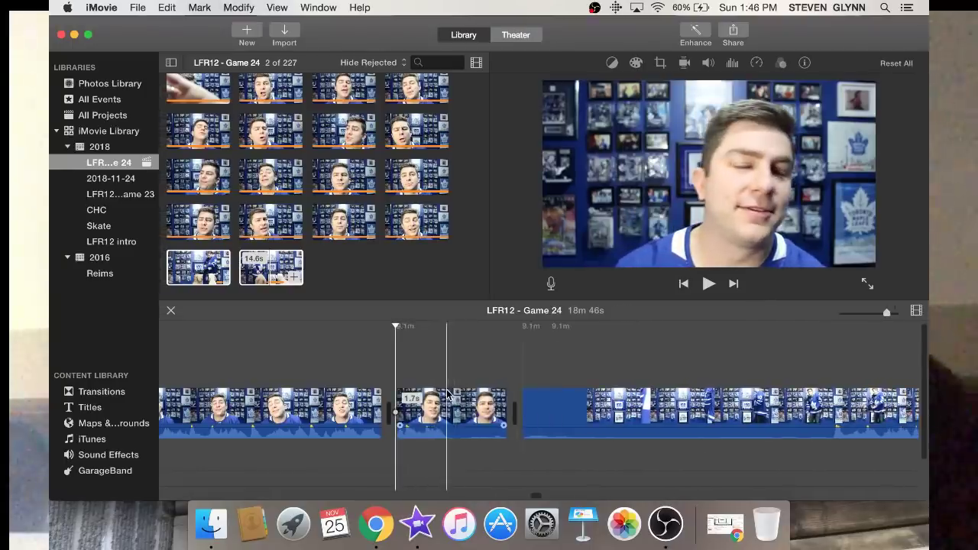
pyautogui.press('super+b')
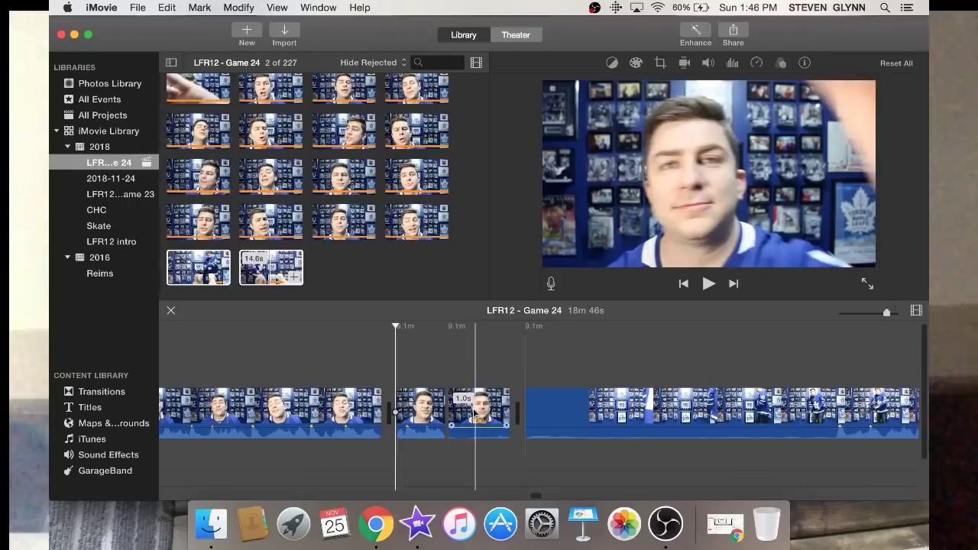
pyautogui.click(475, 412)
pyautogui.press('Delete')
# Split the 23.9 s clip of the man standing before the memorabilia wall near 9.4m and select the part before the cut
pyautogui.hscroll(3, 475, 413)
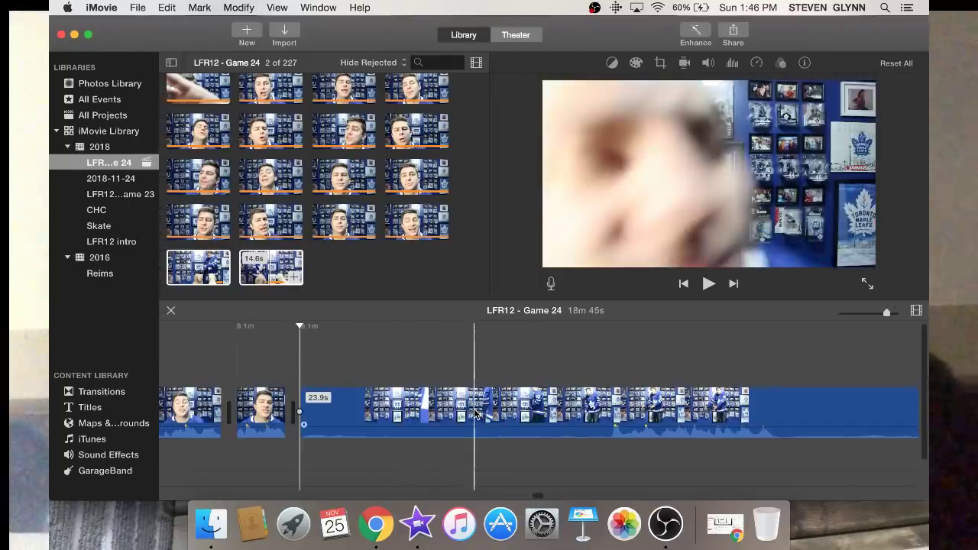
pyautogui.hscroll(4, 532, 413)
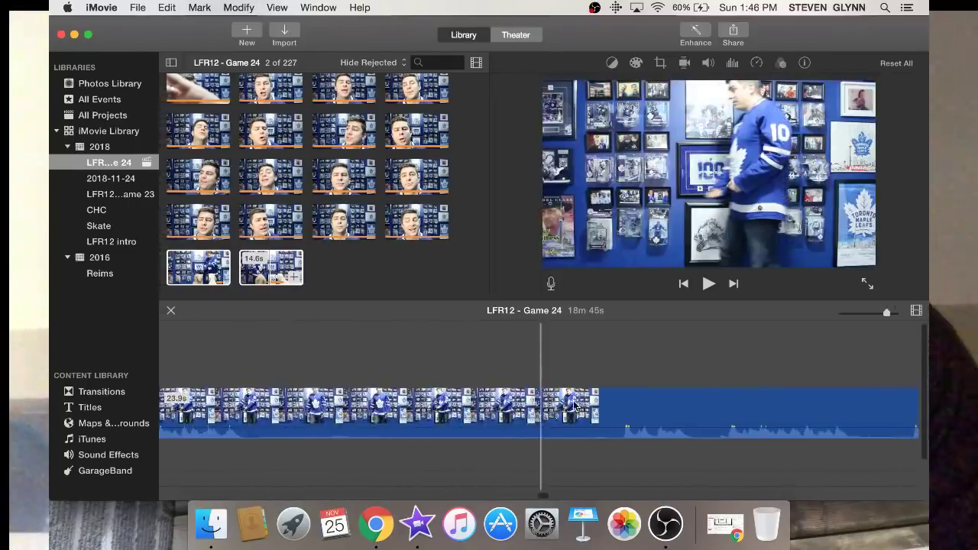
pyautogui.hscroll(4, 720, 392)
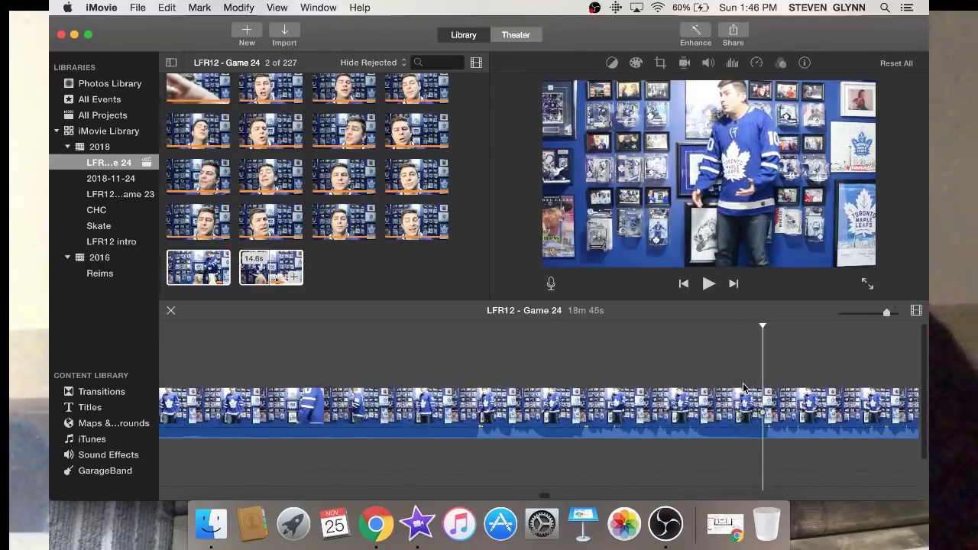
pyautogui.press('super+b')
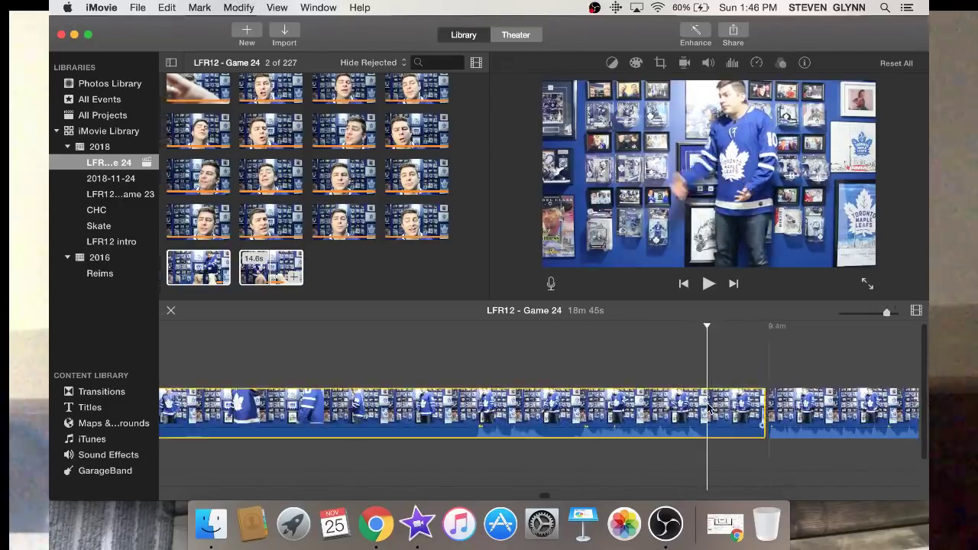
# Delete the 18-second section of the full-body standing shot, and cut the quiet 3-second ending off the remaining part
pyautogui.click(708, 409)
pyautogui.scroll(5, 707, 408)
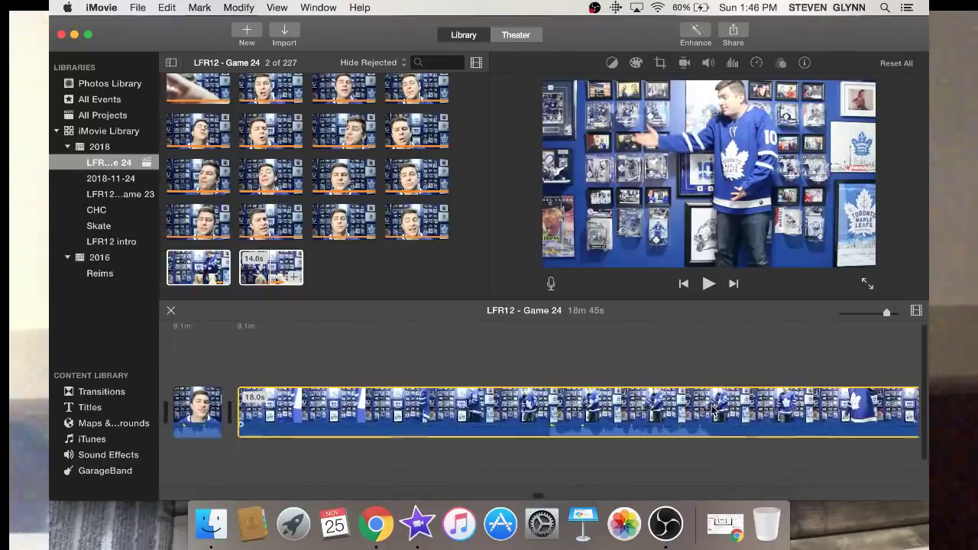
pyautogui.press('Delete')
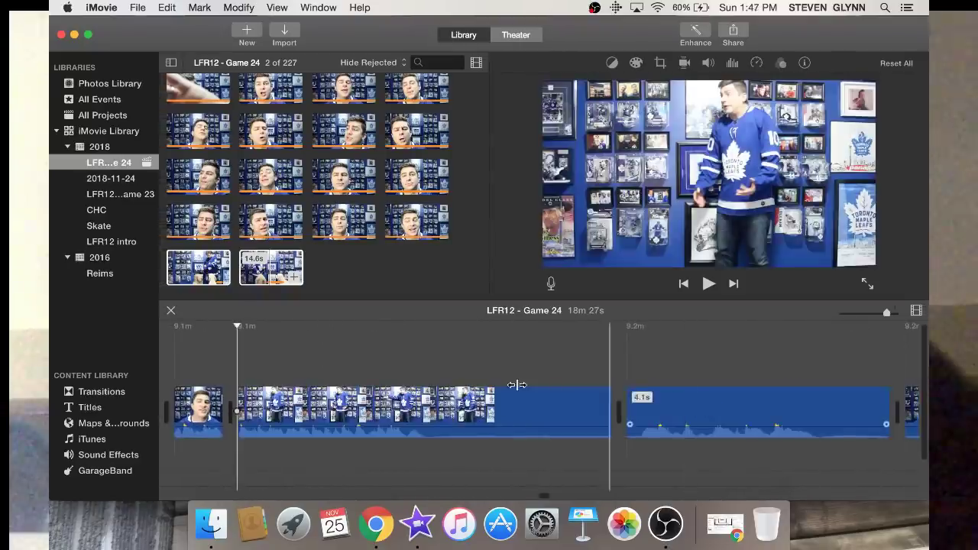
pyautogui.press('super+b')
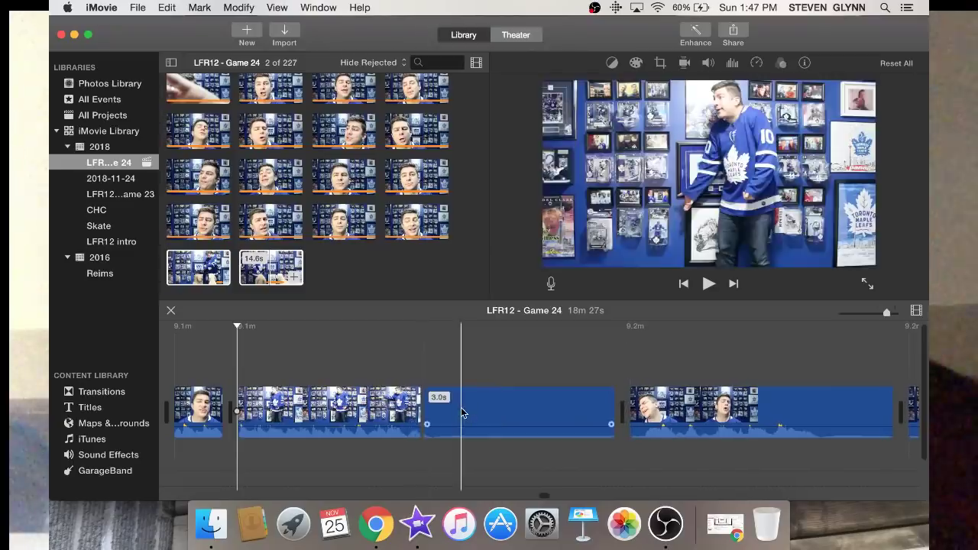
pyautogui.click(462, 412)
pyautogui.press('Delete')
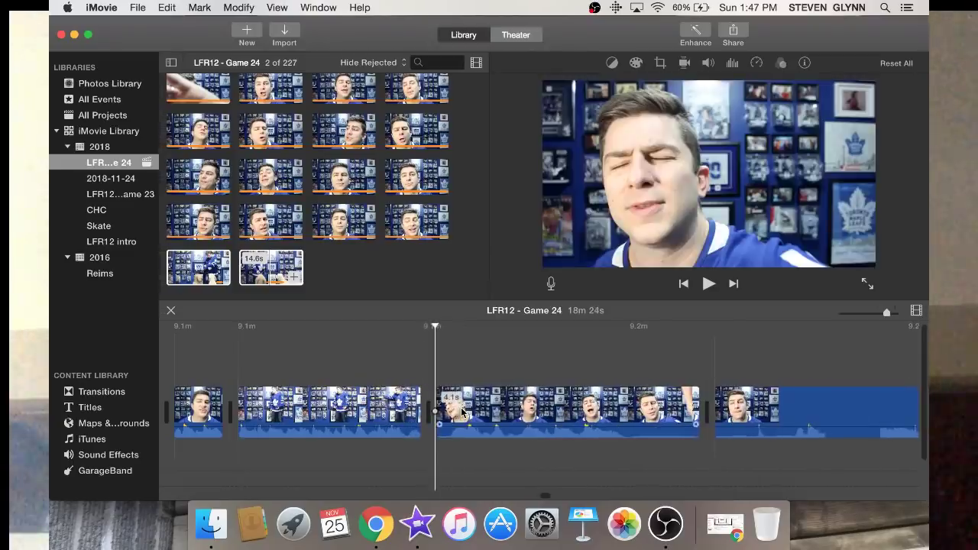
# Split off and delete the short opening and the quiet ending of the close-up clip following the full-body shot
pyautogui.press('super+b')
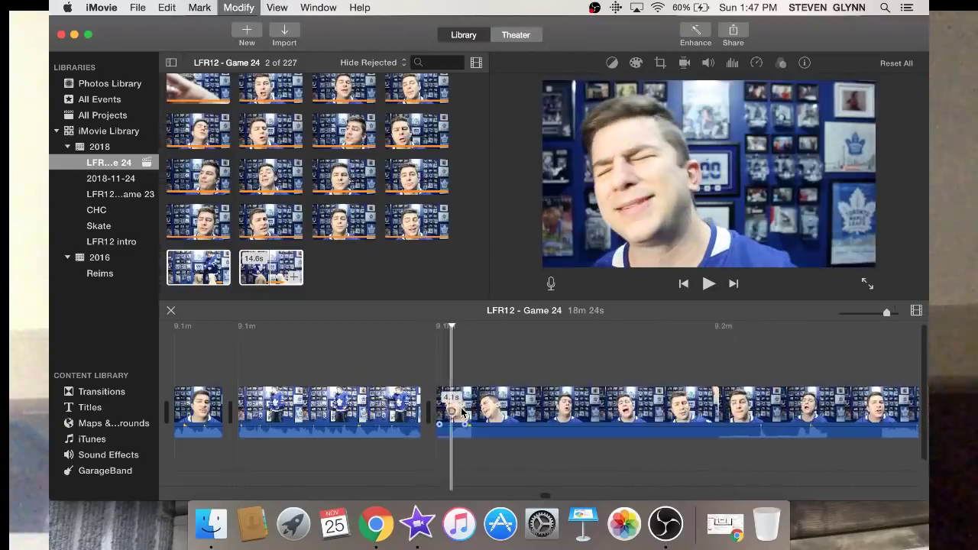
pyautogui.click(458, 413)
pyautogui.press('Delete')
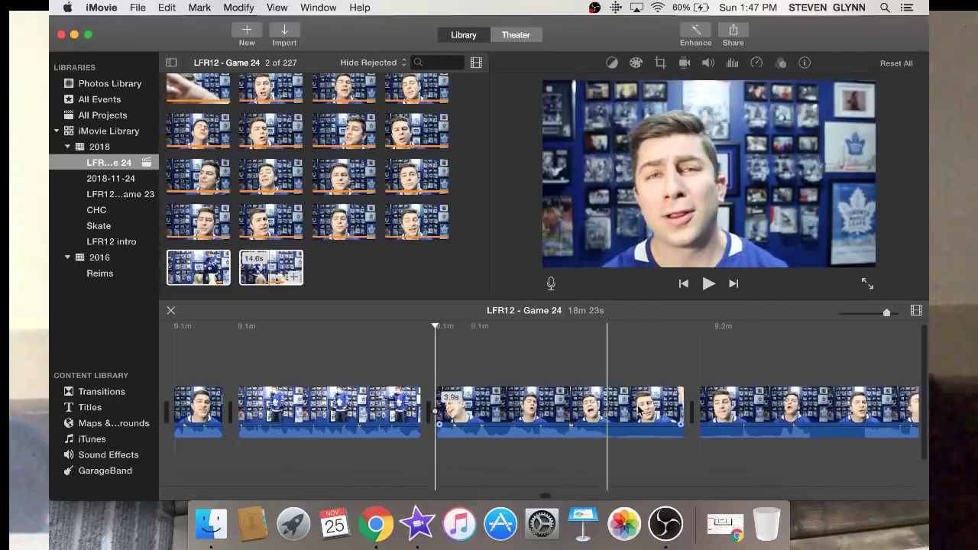
pyautogui.press('super+b')
pyautogui.press('Delete')
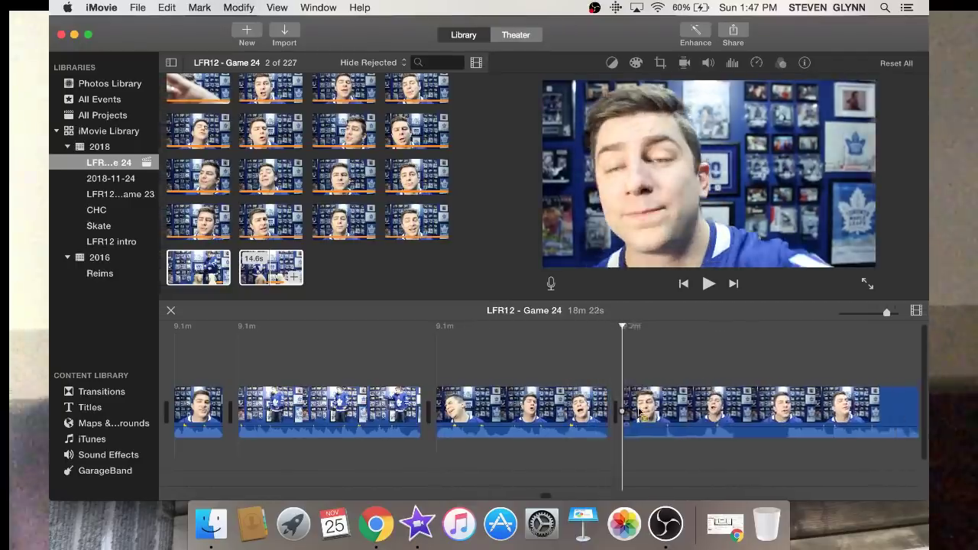
# Find where speech starts in the 7.1-second clip at the 9.2-minute mark, and cut away its opening and quiet ending
pyautogui.hscroll(5, 639, 411)
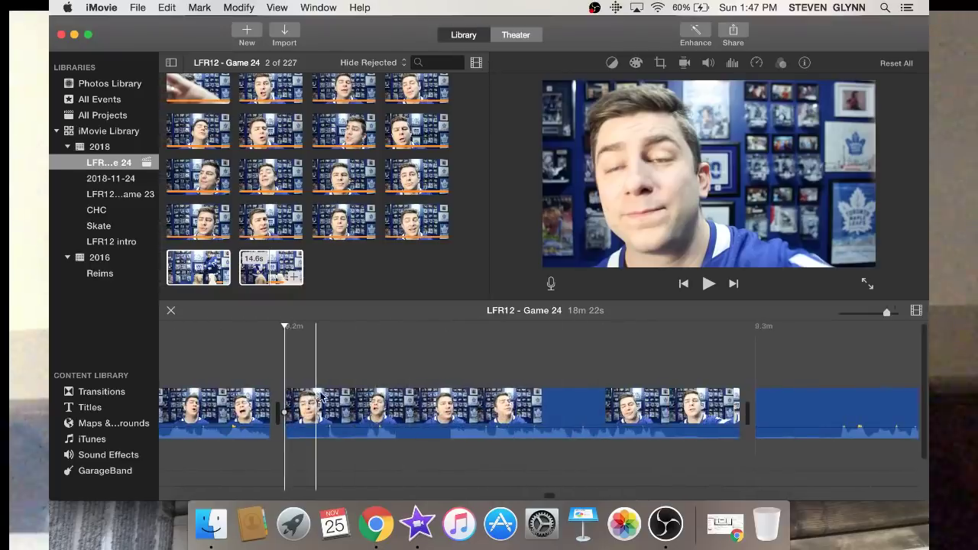
pyautogui.press('space')
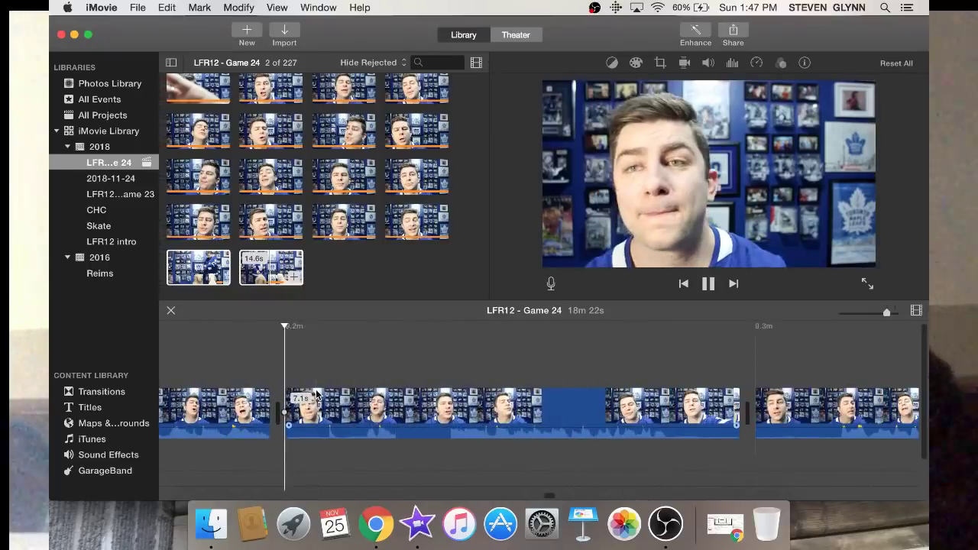
pyautogui.press('space')
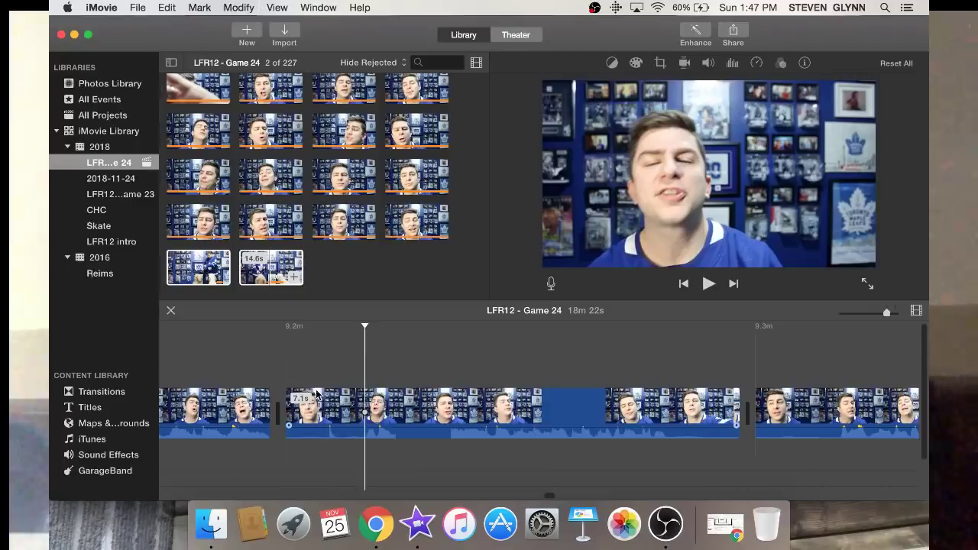
pyautogui.press('super+b')
pyautogui.click(317, 393)
pyautogui.press('Delete')
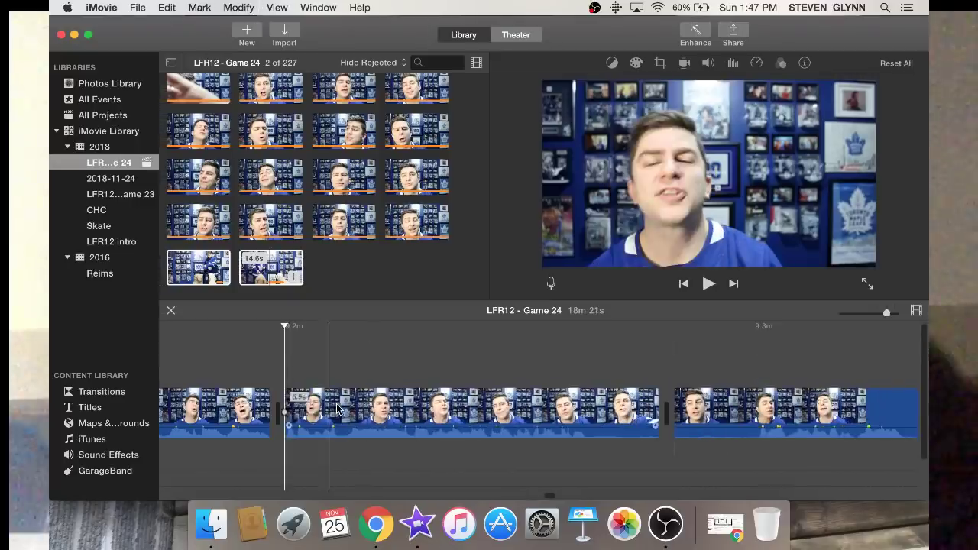
pyautogui.press('super+b')
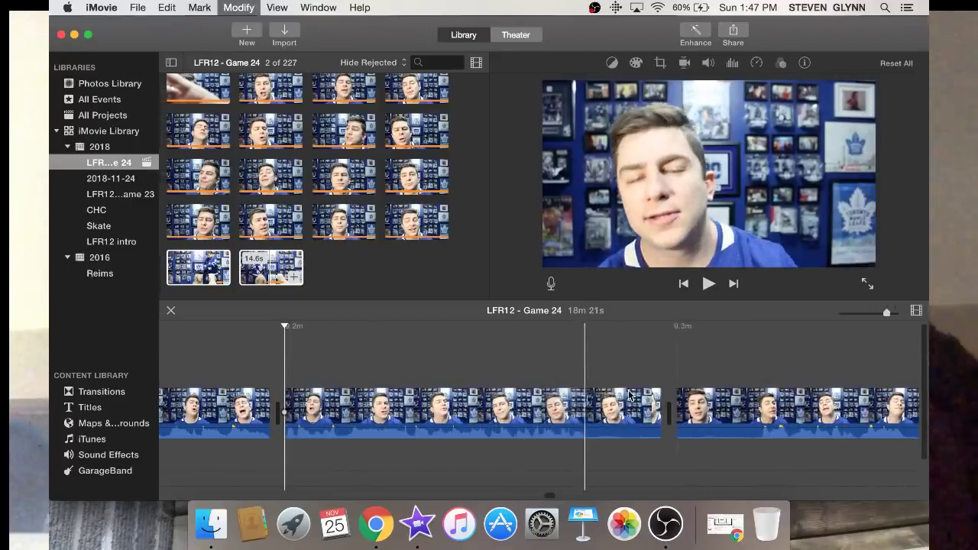
pyautogui.click(628, 395)
pyautogui.press('Delete')
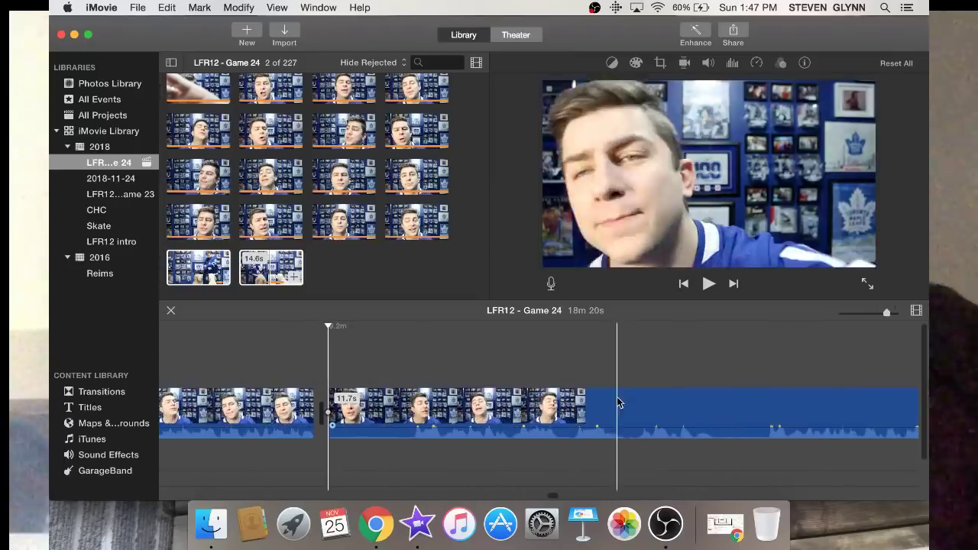
# Remove about 7 seconds from the start of the 11.7-second clip, and delete its quiet 1.1-second ending
pyautogui.press('space')
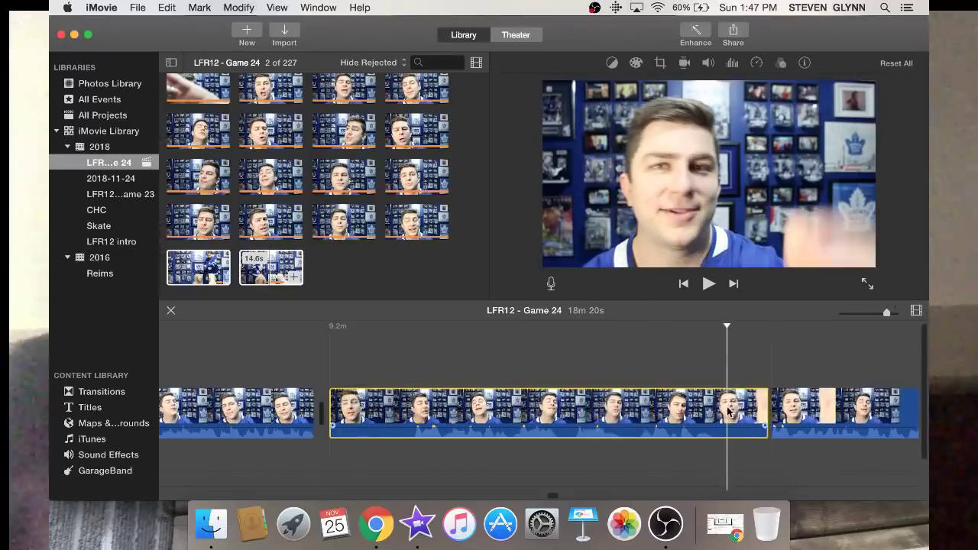
pyautogui.press('Delete')
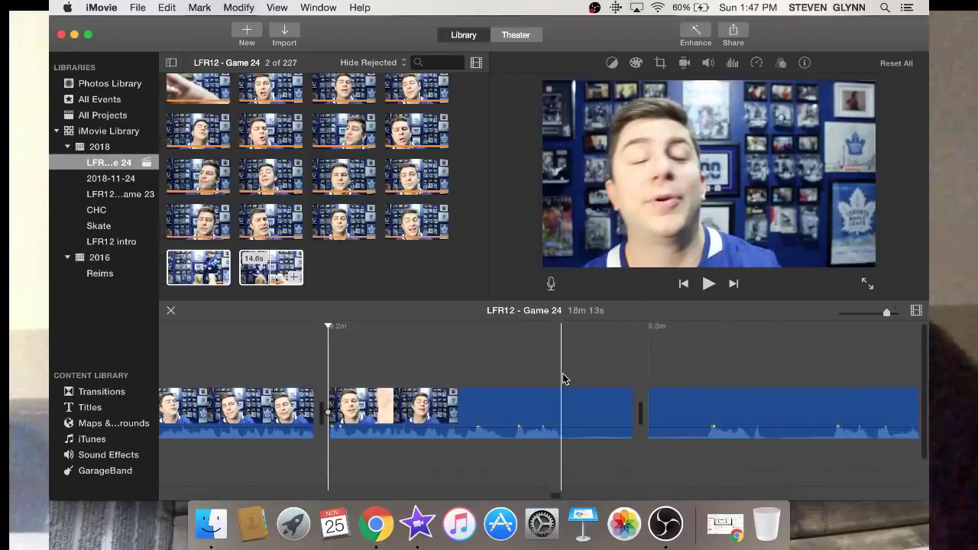
pyautogui.click(603, 415)
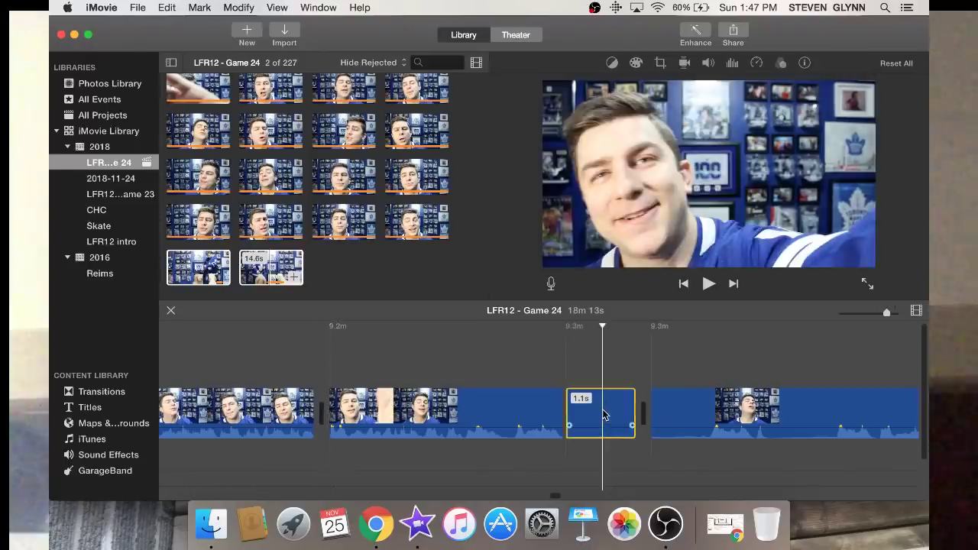
pyautogui.press('Delete')
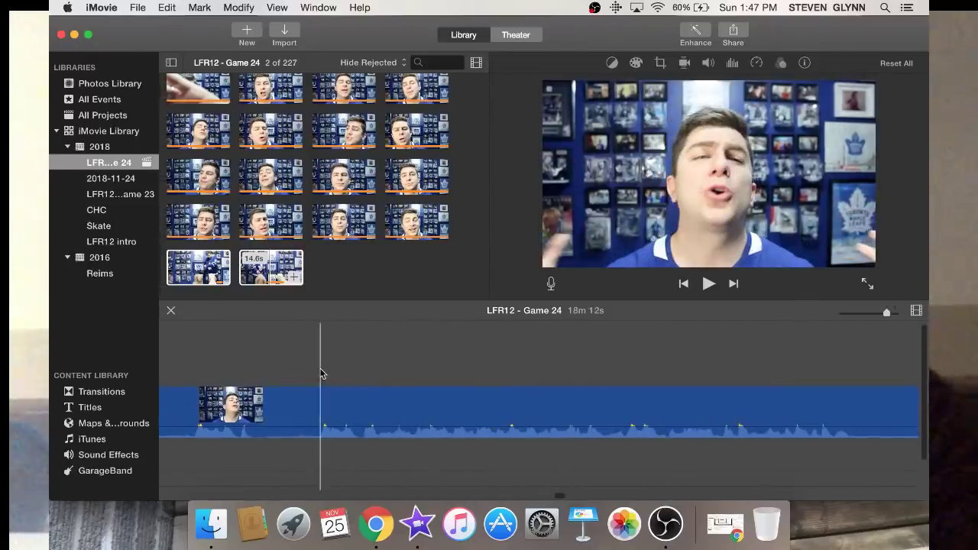
# Cut about 3 seconds of opening footage from the long clip near the 9.3-minute mark, and delete its 1.3-second ending
pyautogui.press('super+b')
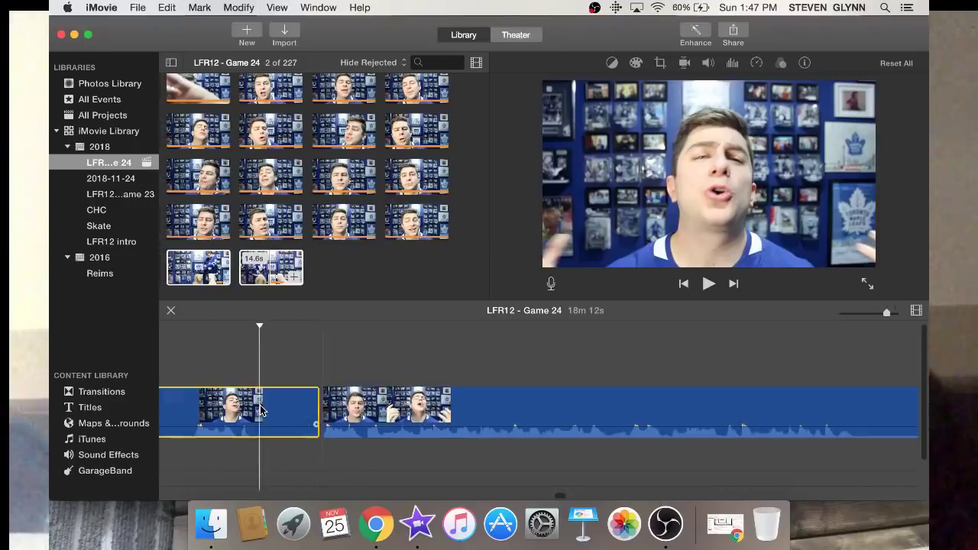
pyautogui.press('Delete')
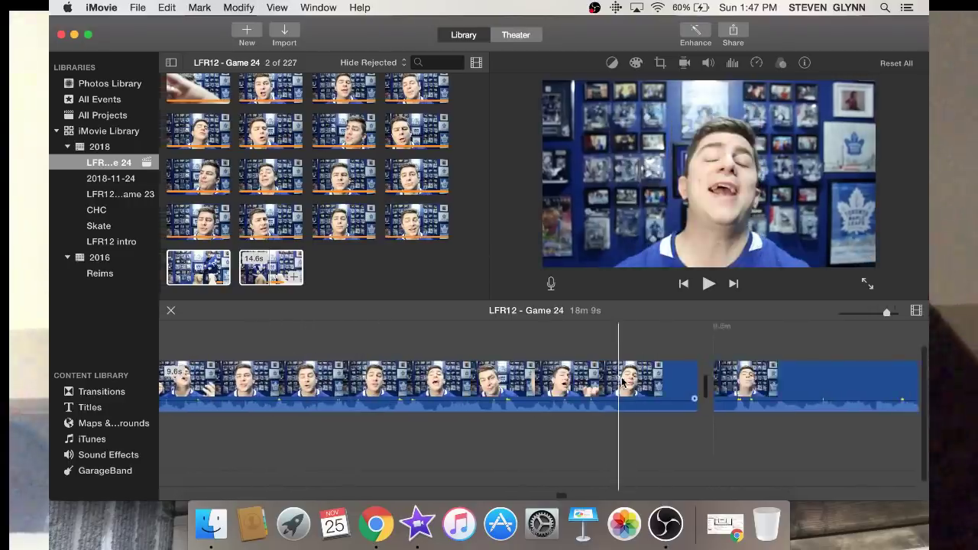
pyautogui.click(634, 374)
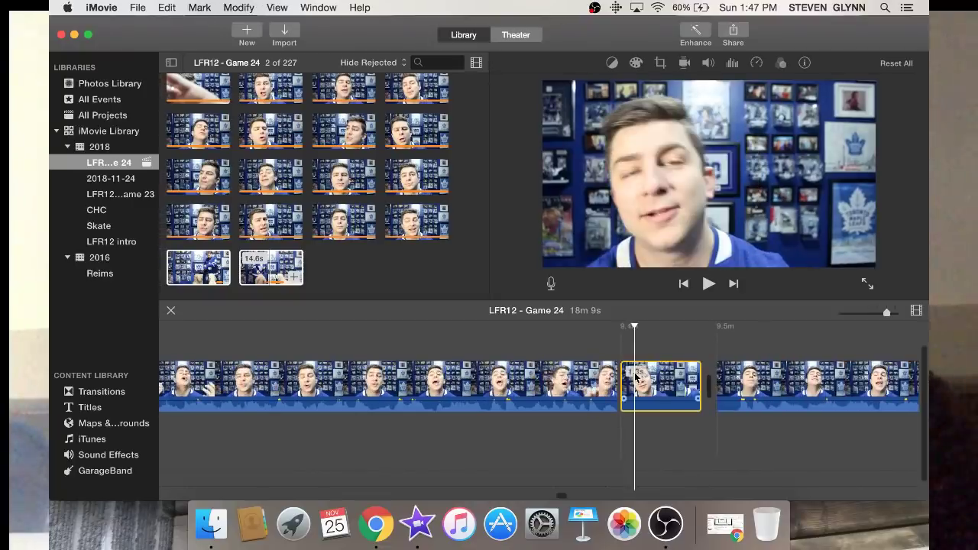
pyautogui.press('Delete')
# Trim the short opening and the ending off the 9.4-second clip near the 9.4-minute mark
pyautogui.hscroll(5, 635, 377)
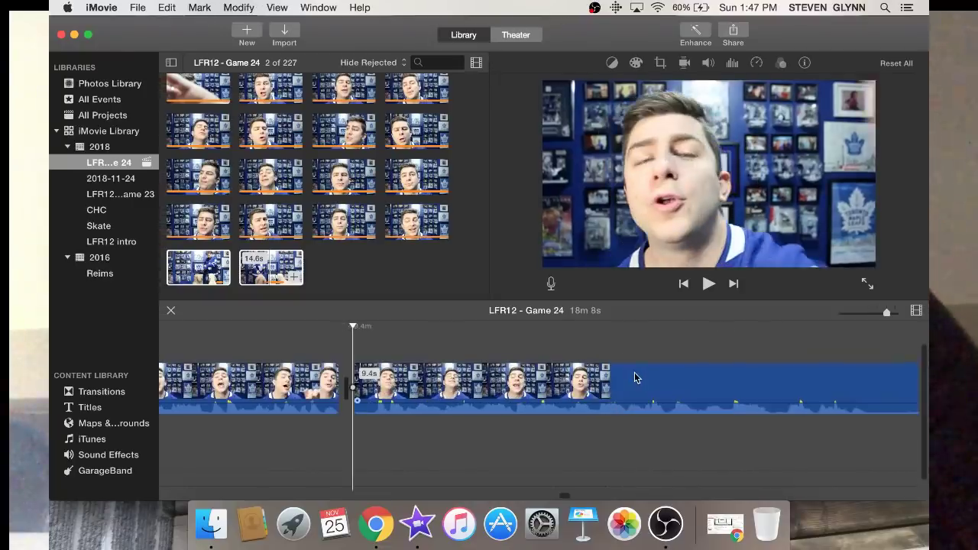
pyautogui.click(367, 388)
pyautogui.press('Delete')
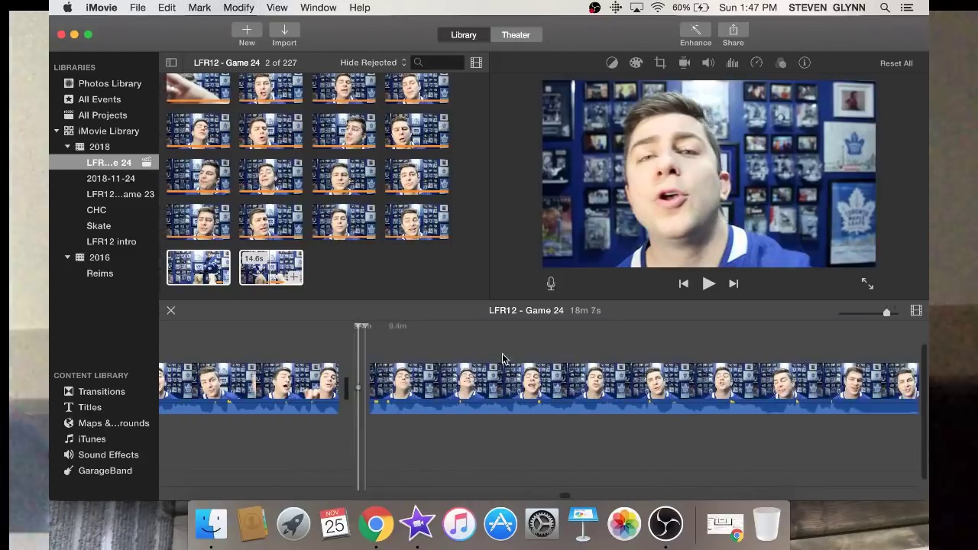
pyautogui.click(867, 388)
# Split and trim the clip at the 9.6-minute mark, deleting its opening and its 1.6-second ending
pyautogui.hscroll(7, 867, 390)
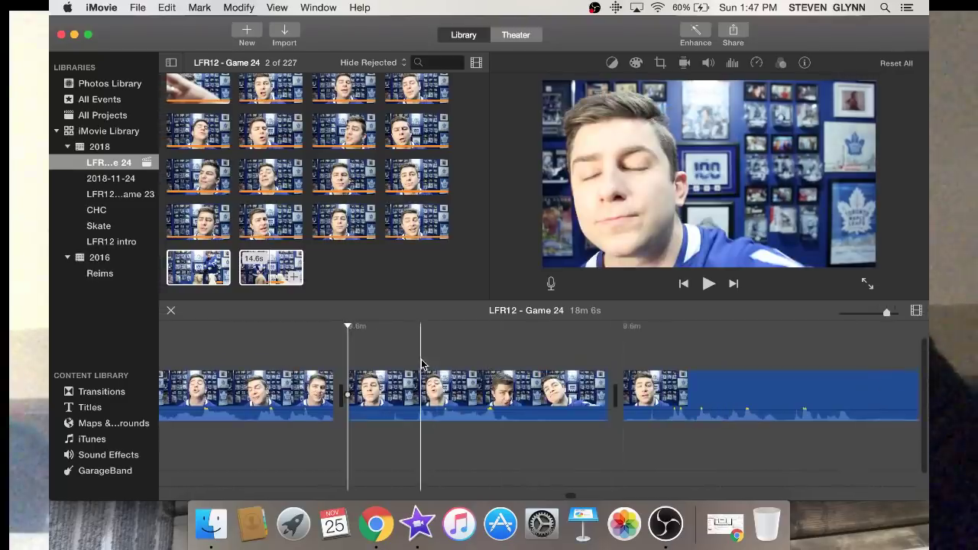
pyautogui.click(390, 388)
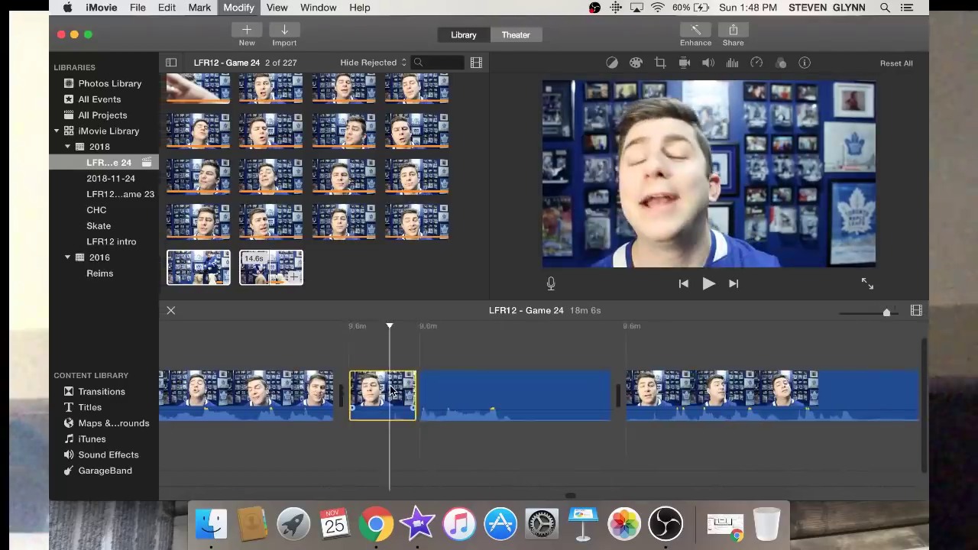
pyautogui.press('/')
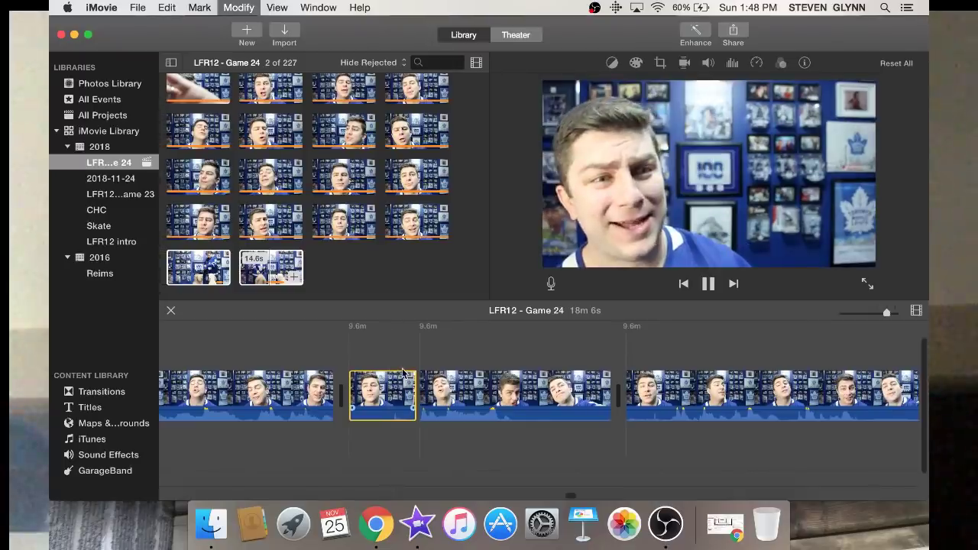
pyautogui.press('Delete')
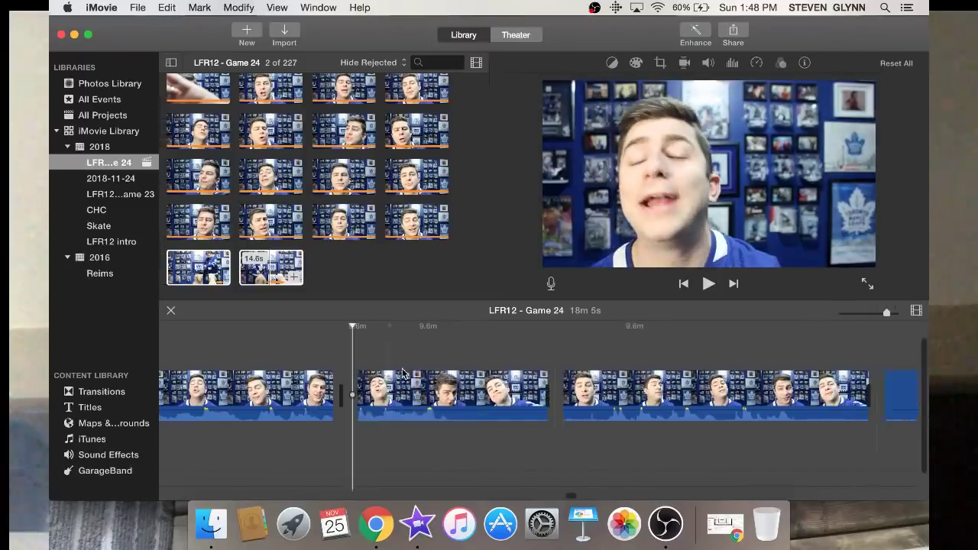
pyautogui.press('space')
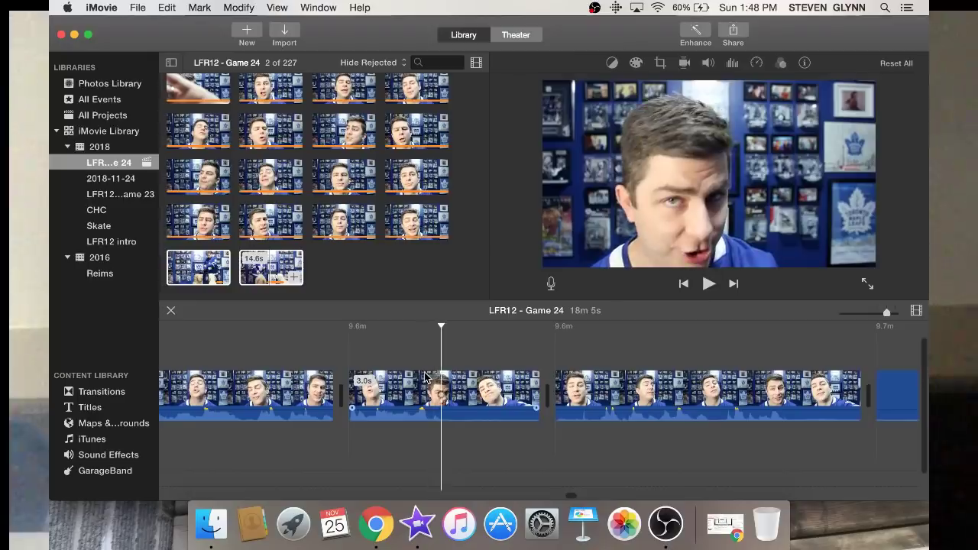
pyautogui.press('super+b')
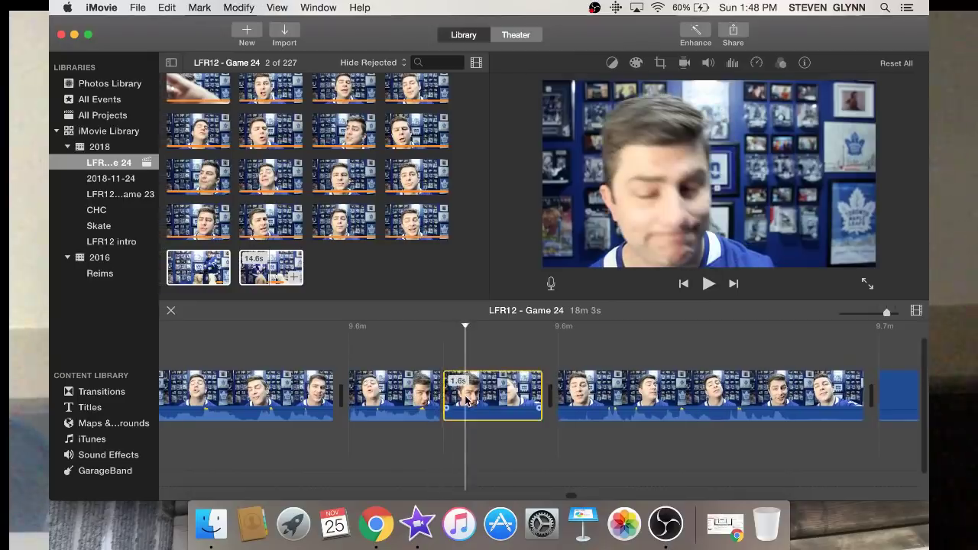
pyautogui.press('Delete')
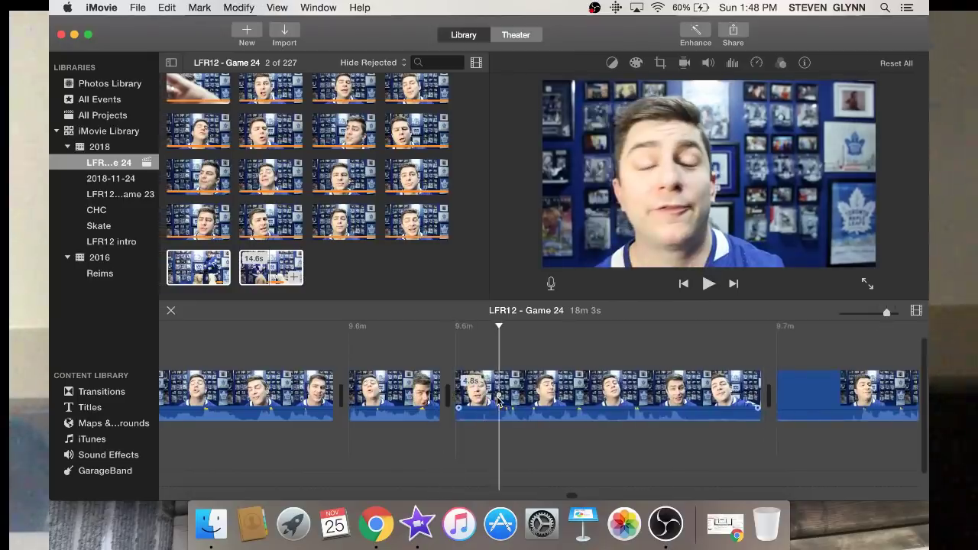
# Split the 4.8-second clip near its start and end, and delete both outer pieces
pyautogui.press('super+b')
pyautogui.press('Delete')
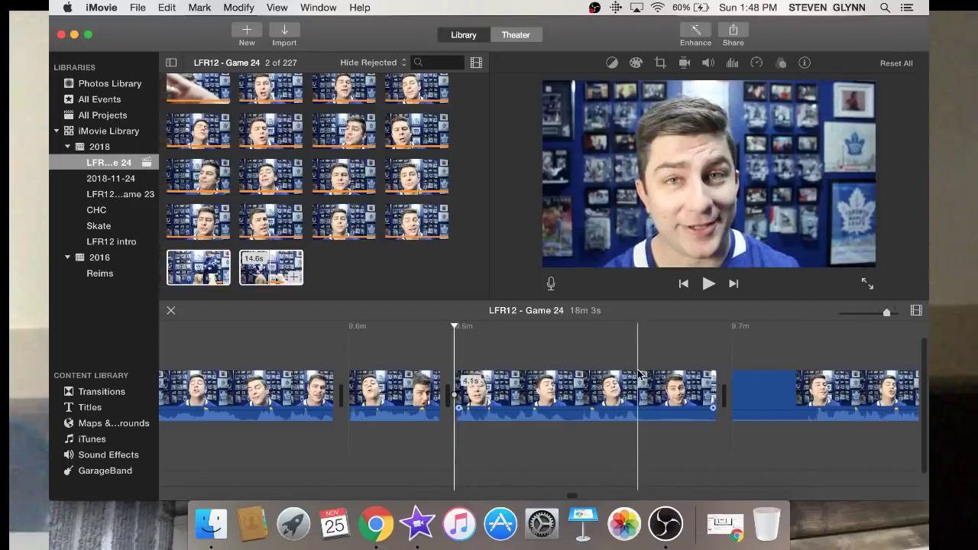
pyautogui.press('super+b')
pyautogui.click(665, 386)
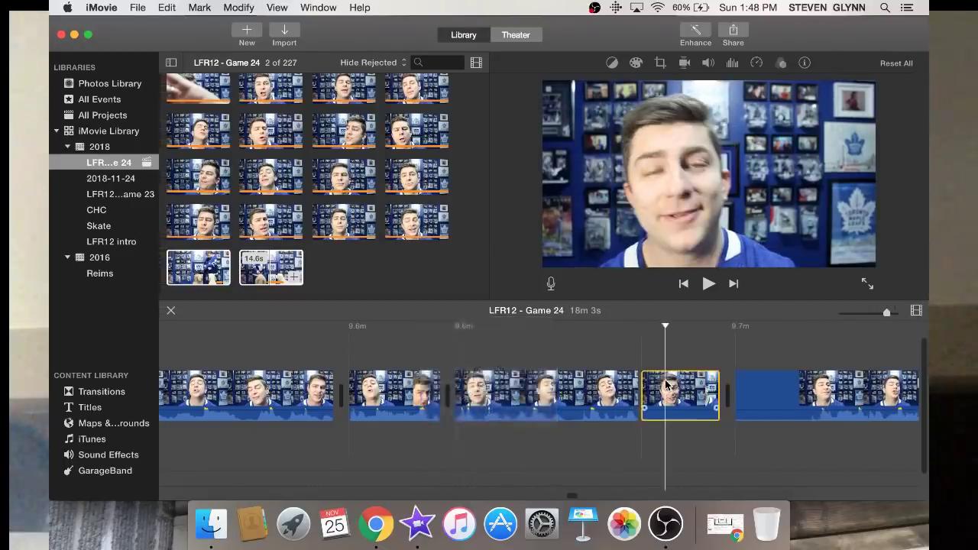
pyautogui.press('Delete')
# Cut the opening before the speech and the quiet ending from the long close-up clip after the 9.7-minute mark
pyautogui.hscroll(5, 664, 381)
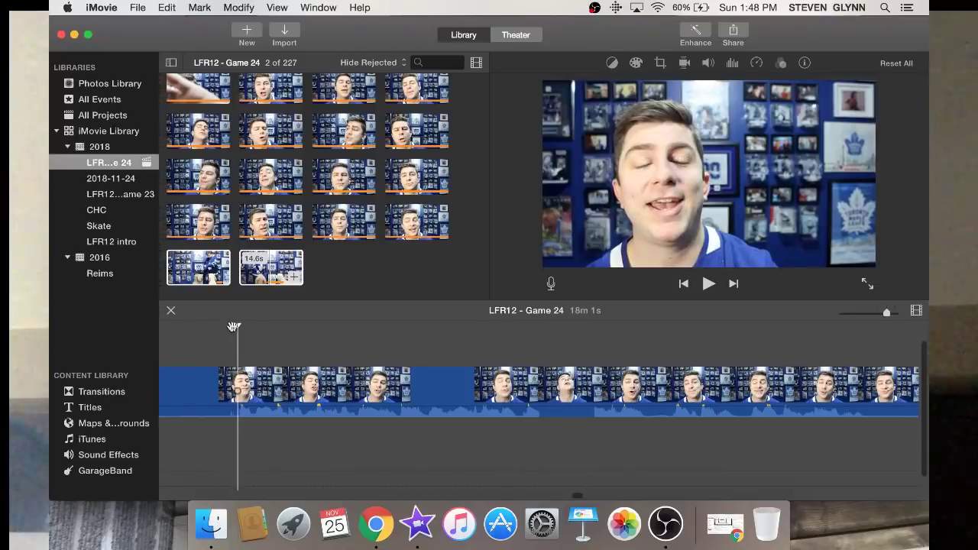
pyautogui.hscroll(-5, 233, 327)
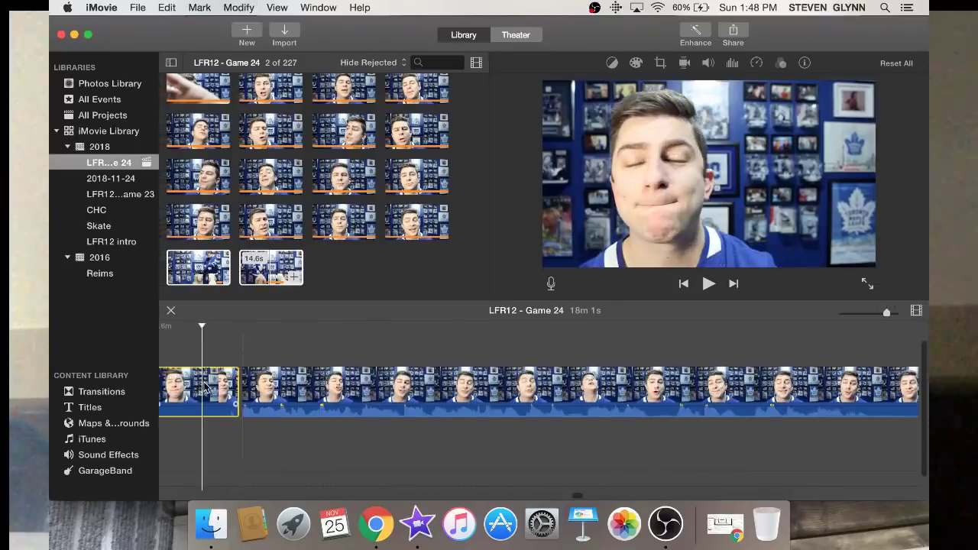
pyautogui.press('Delete')
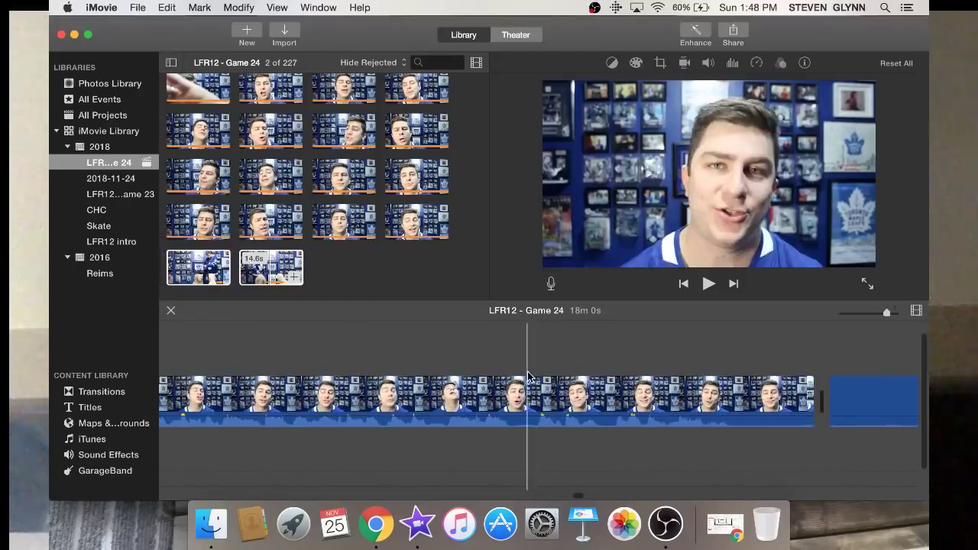
pyautogui.click(786, 409)
pyautogui.press('Delete')
pyautogui.hscroll(10, 786, 406)
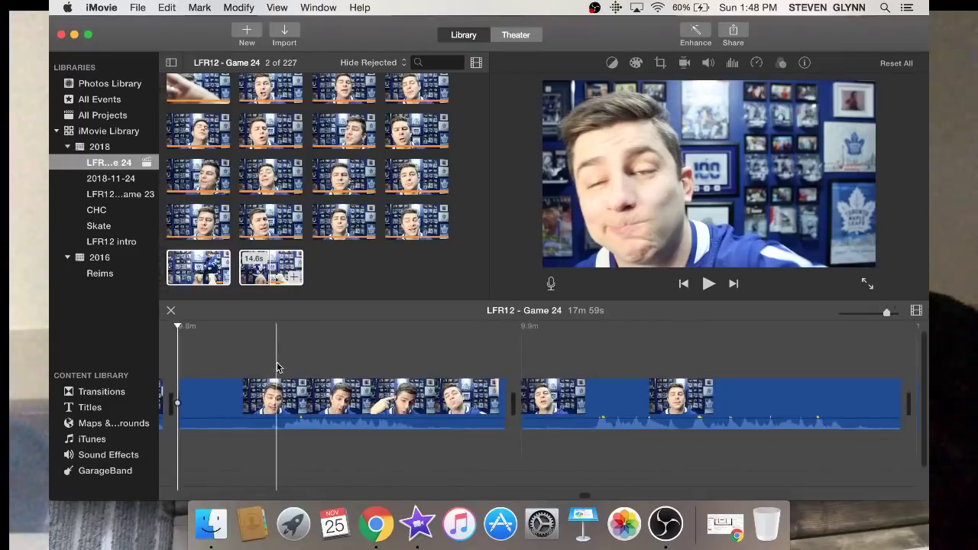
# Split the clip at the 9.8-minute mark near its start and end, deleting the 1.6-second opening and the ending
pyautogui.click(276, 366)
pyautogui.press('super+b')
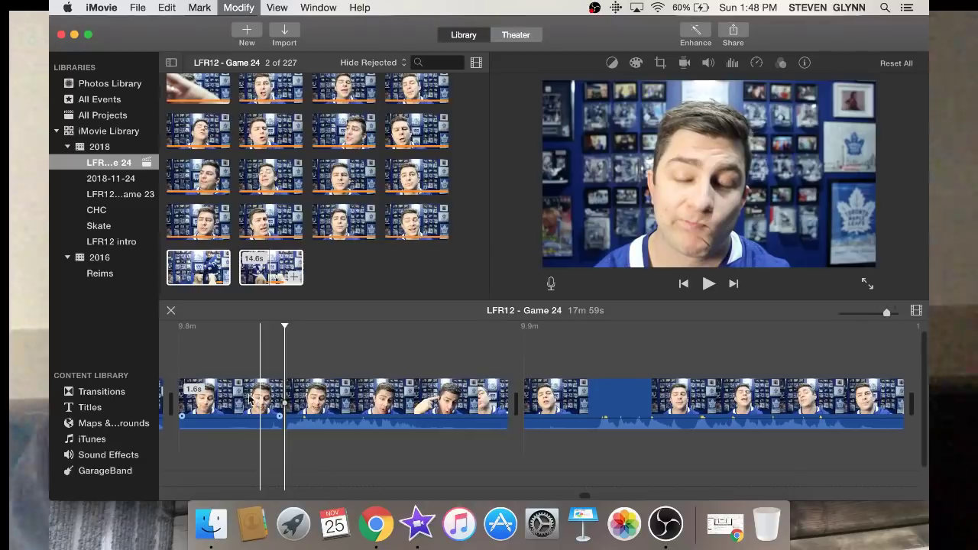
pyautogui.press('Delete')
pyautogui.click(246, 379)
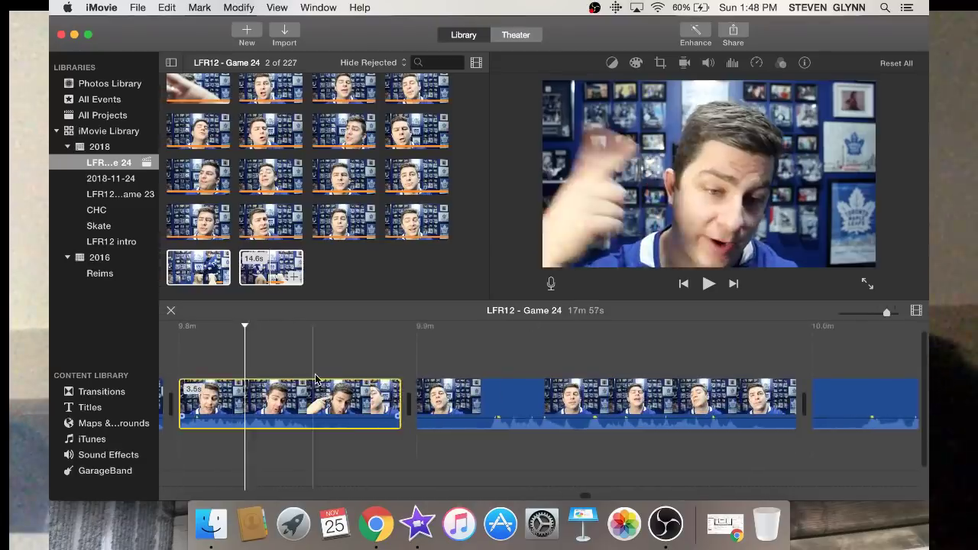
pyautogui.press('super+b')
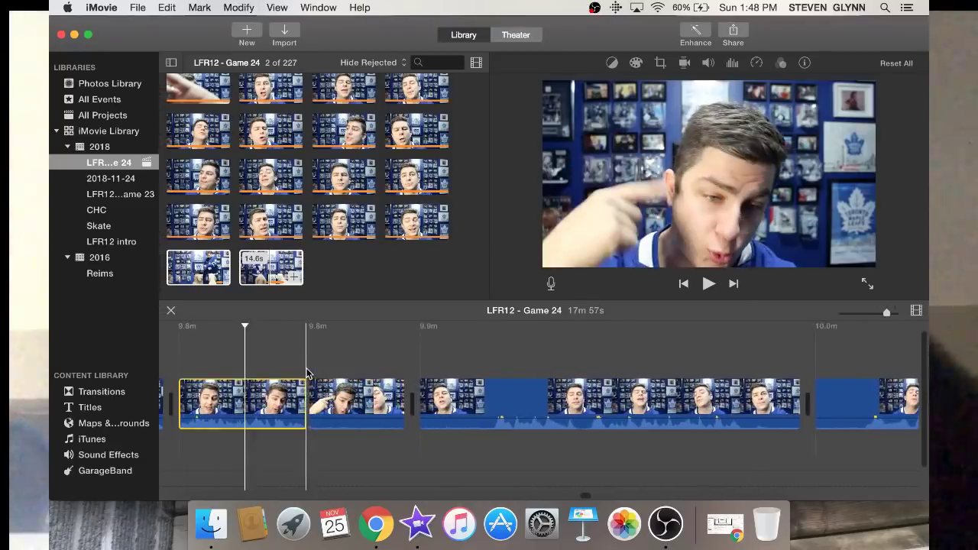
pyautogui.press('Delete')
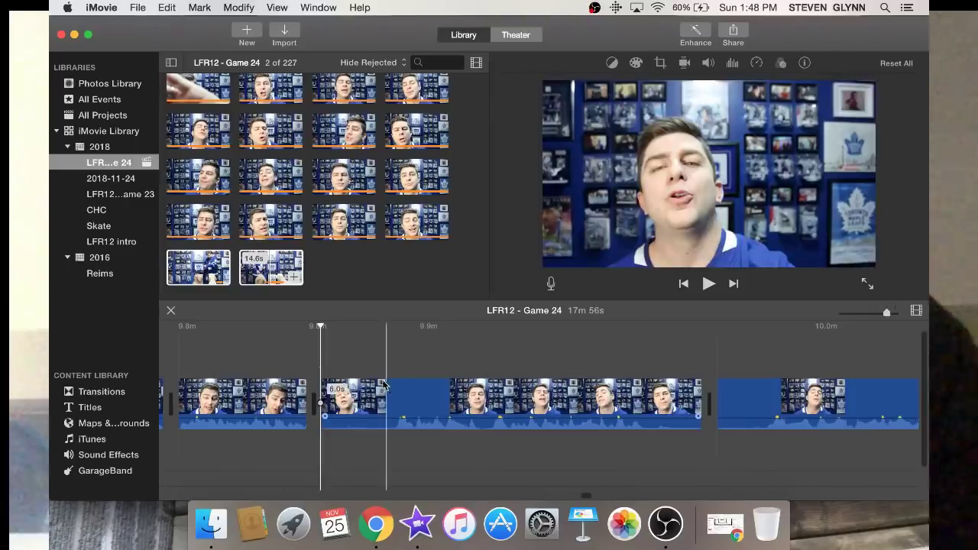
# Split the 6.0-second clip where its speech begins, delete the opening piece, and play back the new start
pyautogui.press('space')
pyautogui.press('super+b')
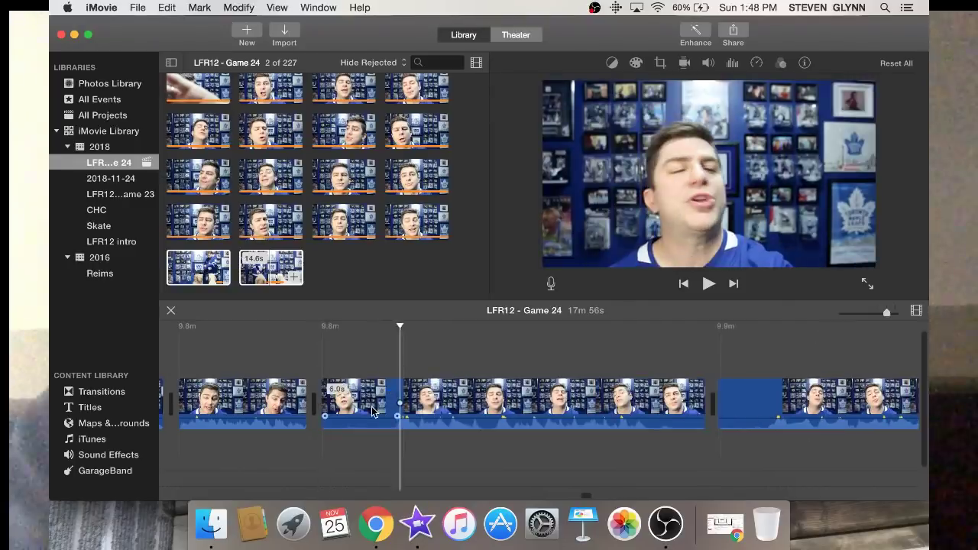
pyautogui.press('Delete')
pyautogui.press('space')
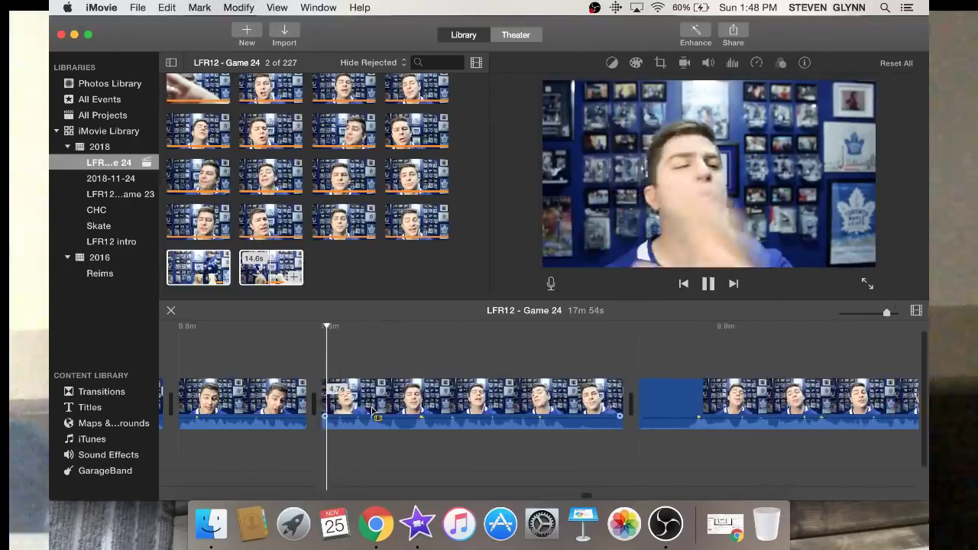
pyautogui.press('space')
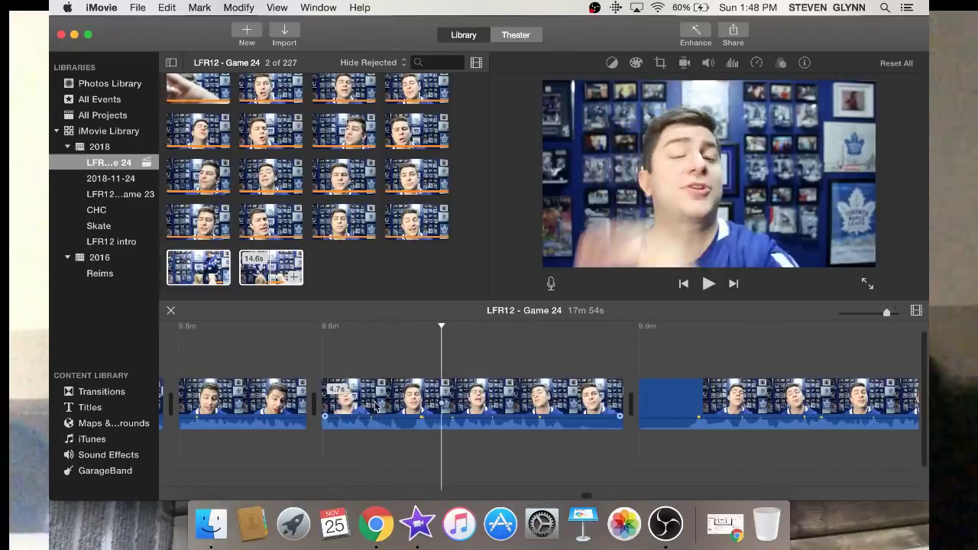
# Cut a further opening piece off the 4.7-second clip and delete its quiet ending
pyautogui.click(415, 385)
pyautogui.press('super+b')
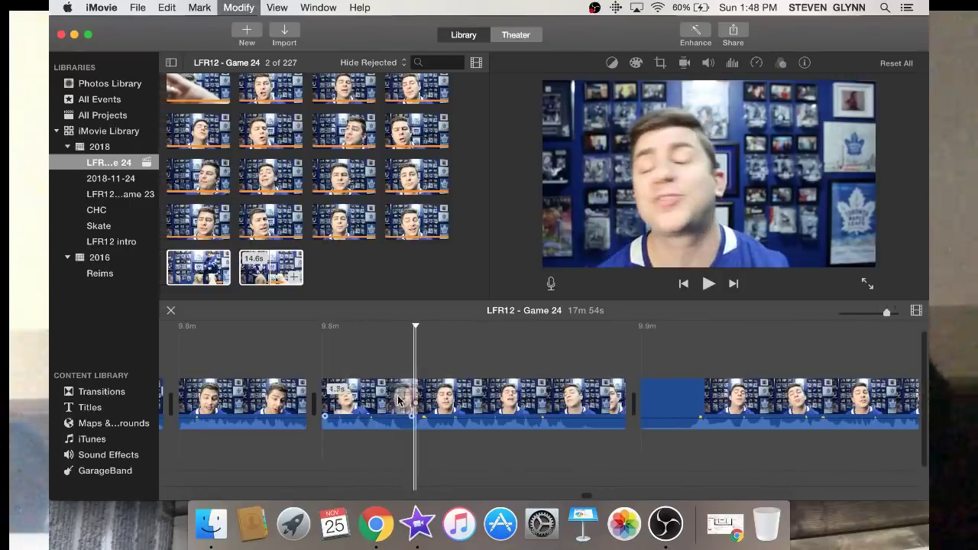
pyautogui.click(391, 413)
pyautogui.press('Delete')
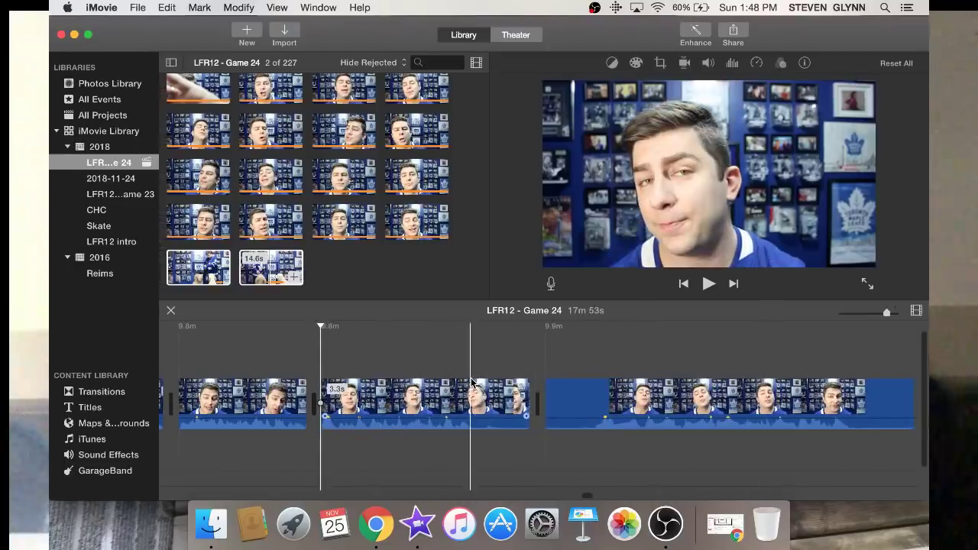
pyautogui.click(498, 394)
pyautogui.press('Delete')
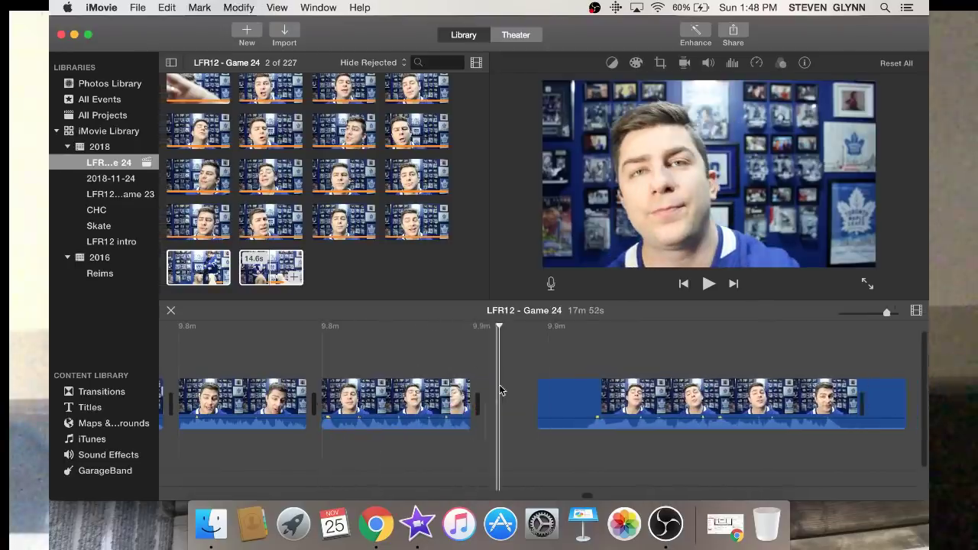
# Remove the short opening piece and the quiet ending of the clip at the 9.9-minute mark
pyautogui.hscroll(5, 499, 389)
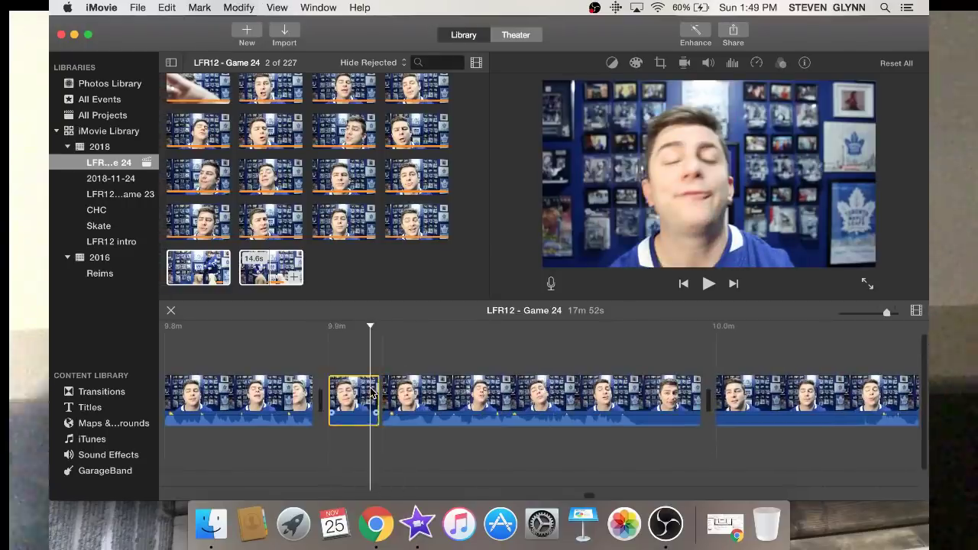
pyautogui.press('Delete')
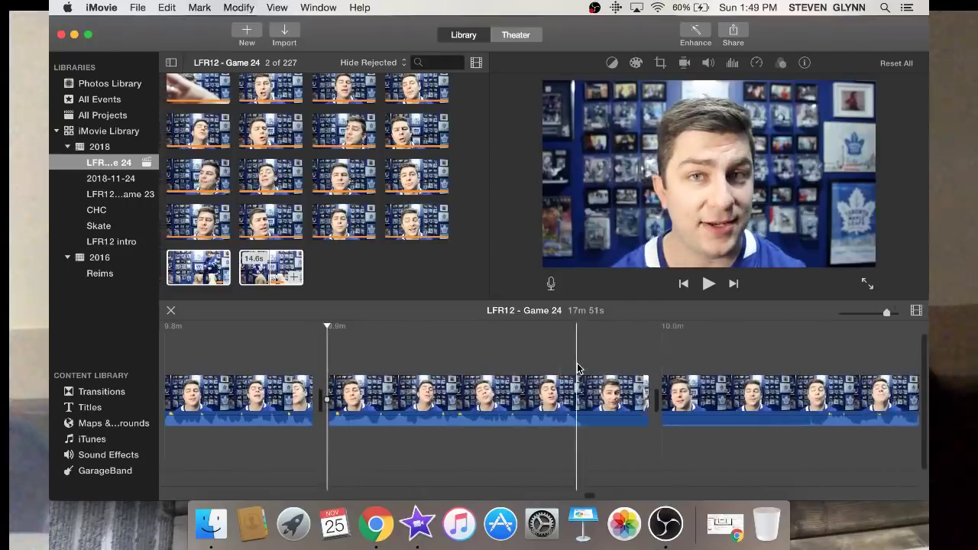
pyautogui.press('super+b')
pyautogui.click(613, 391)
pyautogui.press('Delete')
# Split the 14.0-second clip, deleting its first 7.2 seconds and the quiet ending after the speech
pyautogui.hscroll(10, 611, 391)
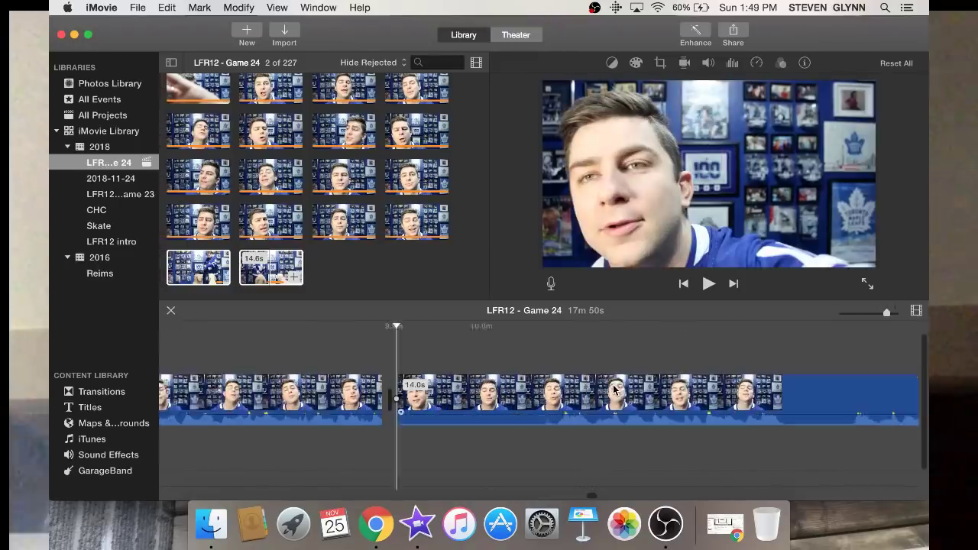
pyautogui.click(572, 382)
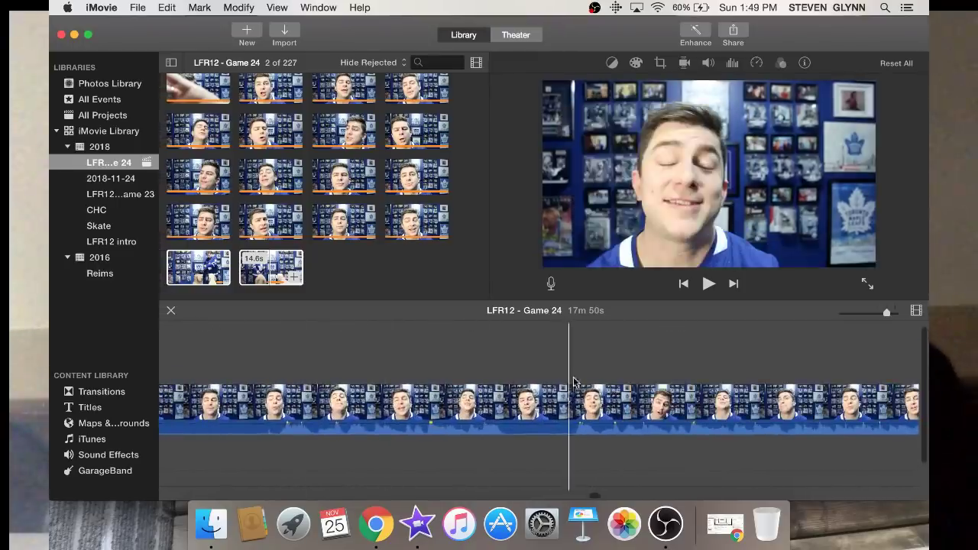
pyautogui.click(530, 404)
pyautogui.press('super+equal')
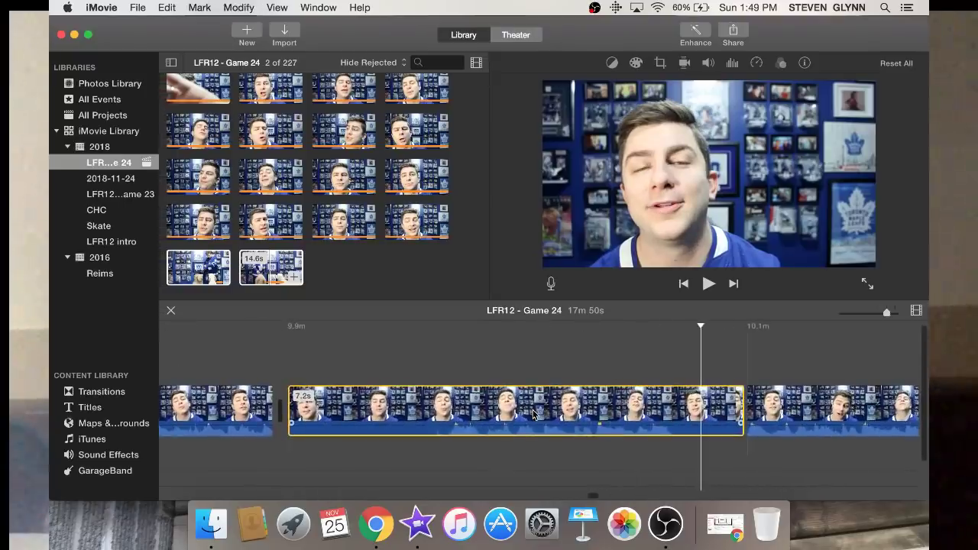
pyautogui.press('Delete')
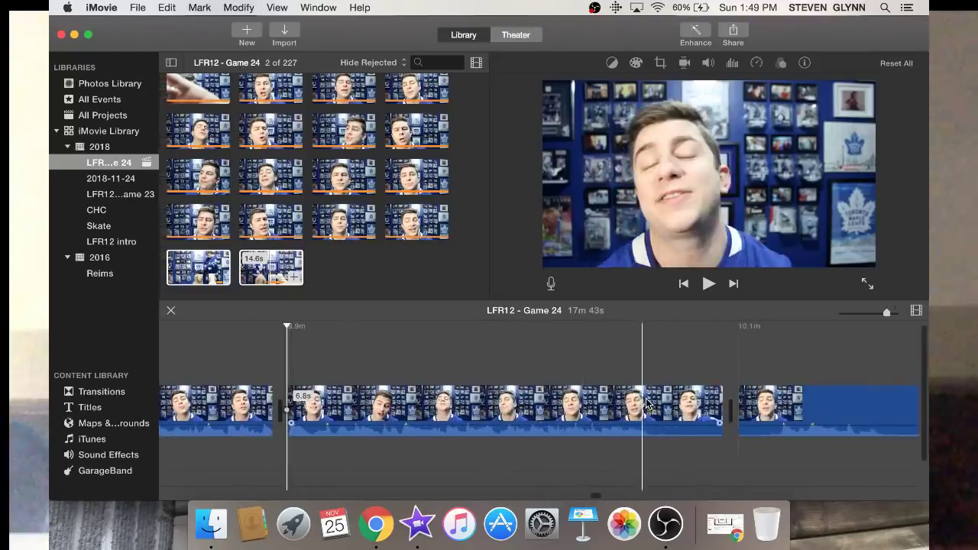
pyautogui.press('super+b')
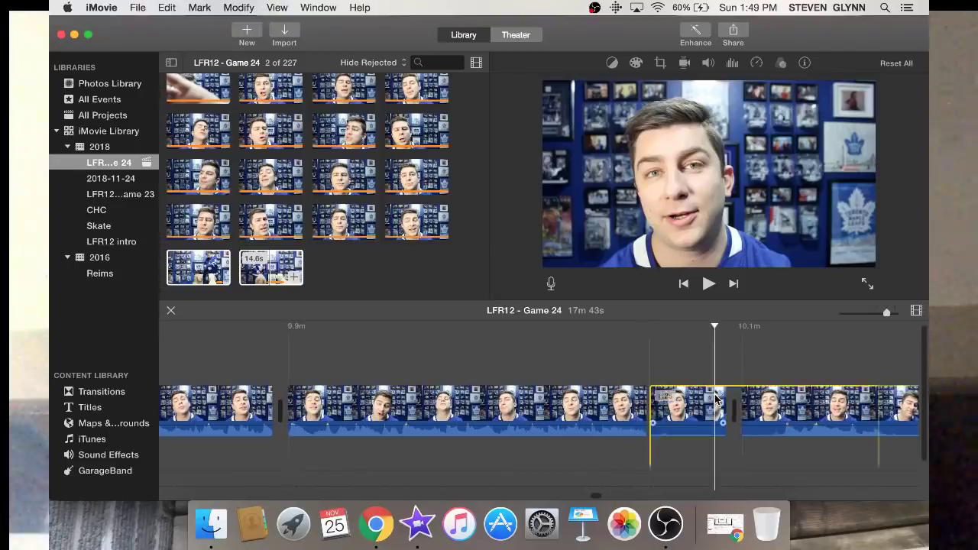
pyautogui.press('Delete')
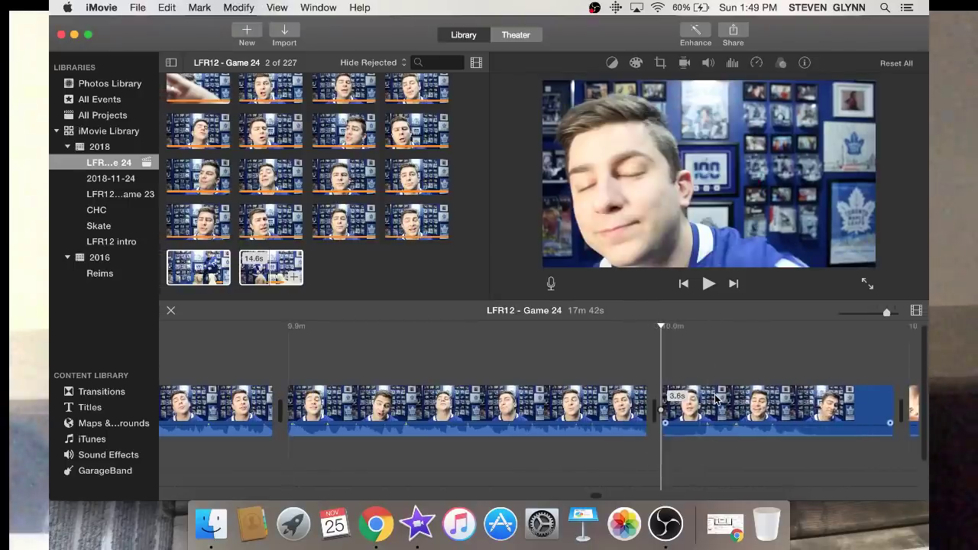
# Split the 3.6-second clip and delete its 0.6-second opening and 1.4-second ending
pyautogui.hscroll(10, 715, 397)
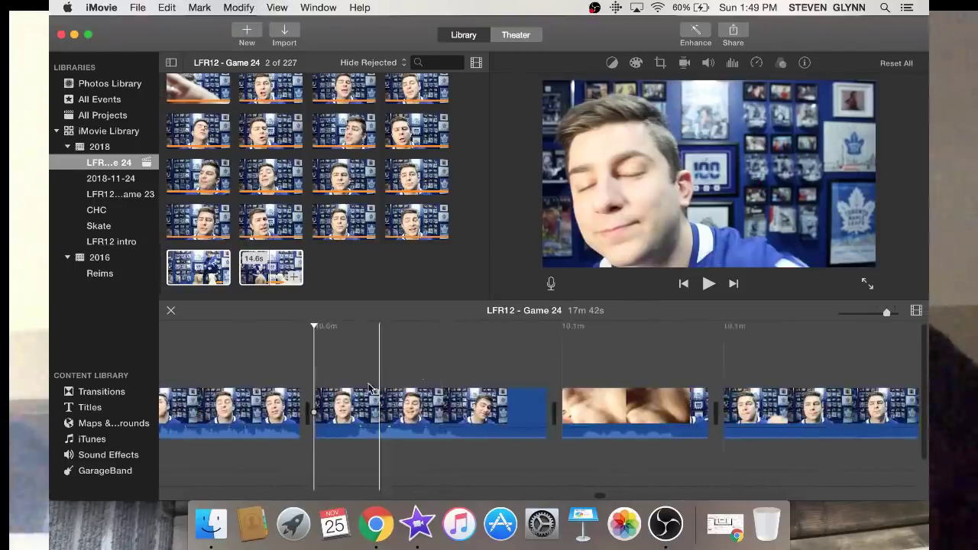
pyautogui.press('super+b')
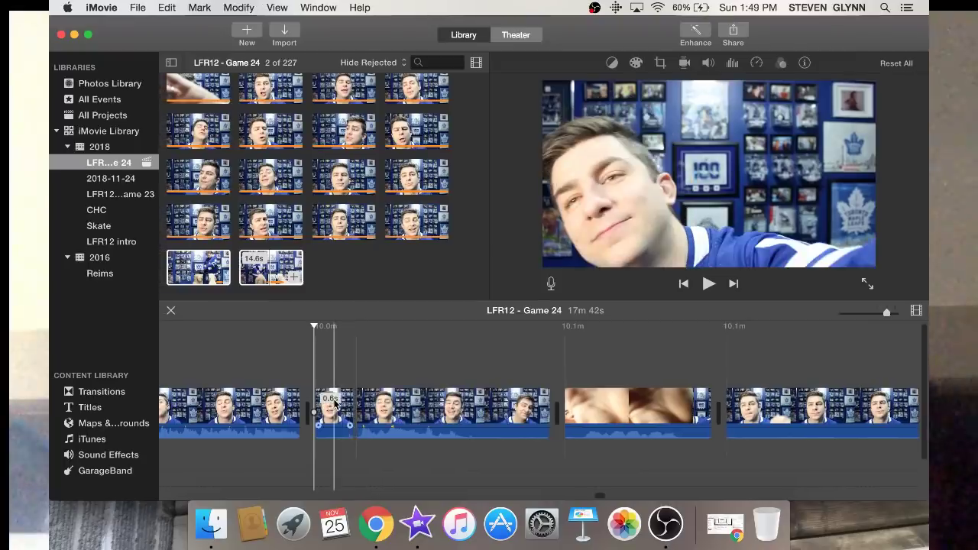
pyautogui.press('Delete')
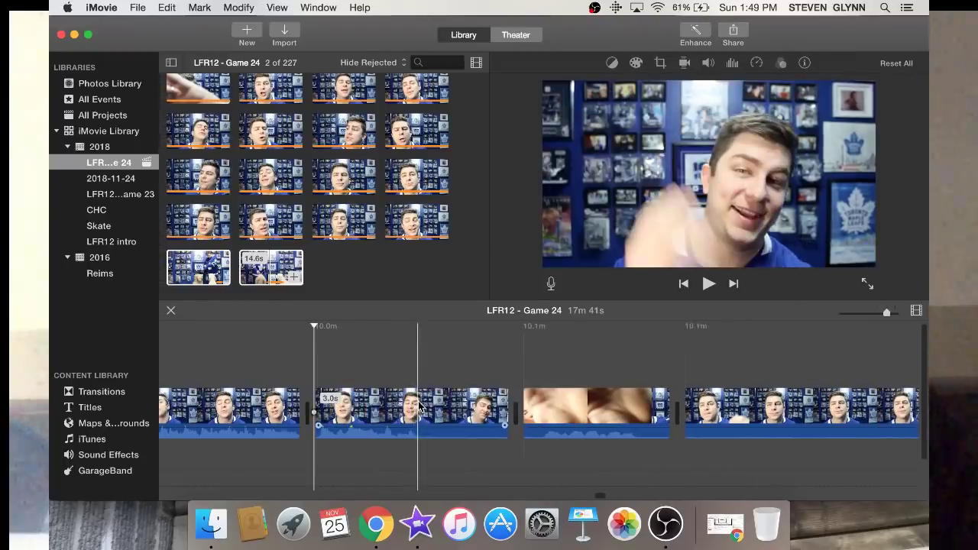
pyautogui.press('super+b')
pyautogui.click(450, 417)
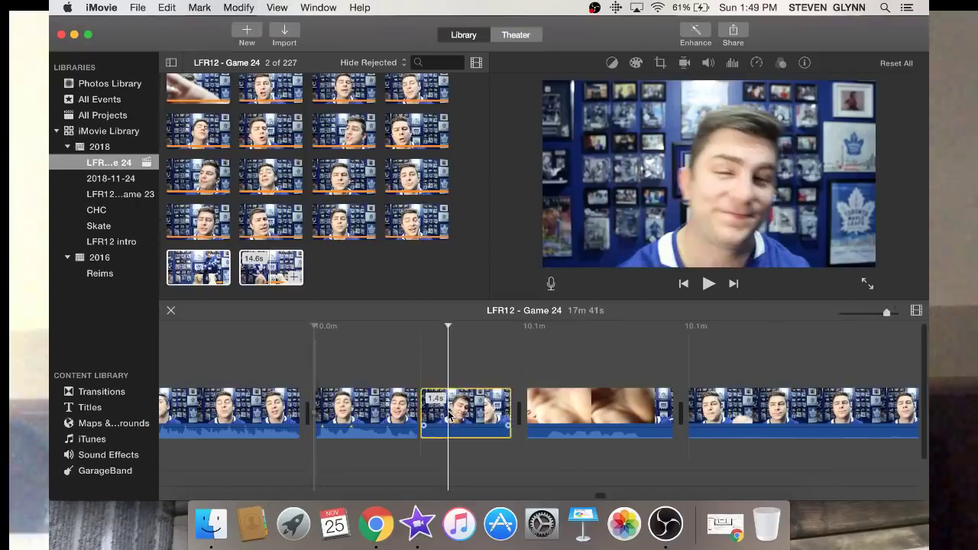
pyautogui.press('Delete')
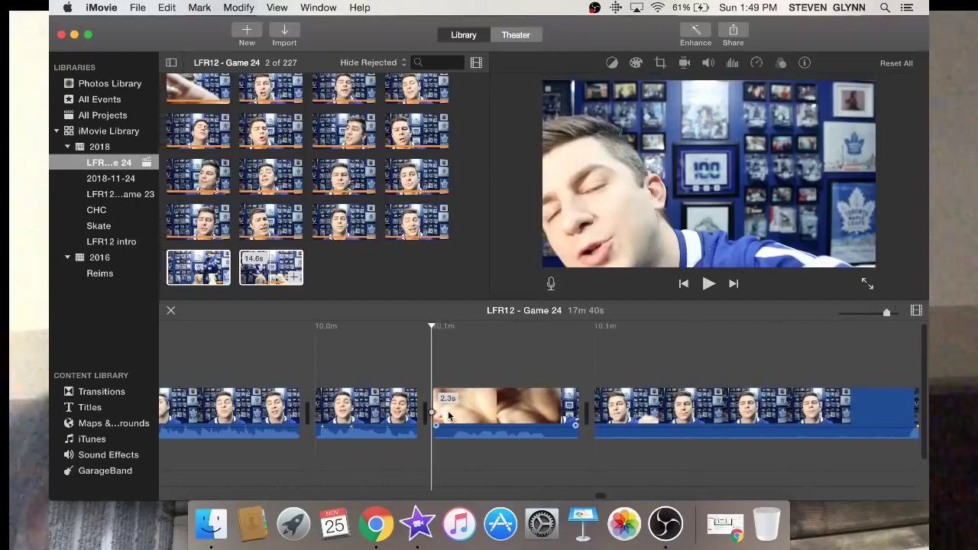
# Trim the opening and ending off the 2.3-second clip of the hand covering the camera, and play back the cut
pyautogui.press('space')
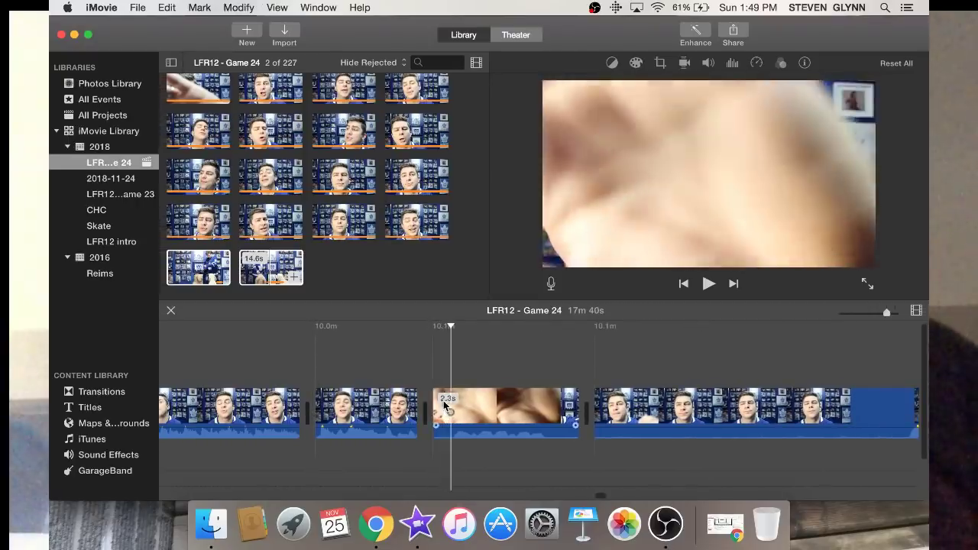
pyautogui.press('super+b')
pyautogui.press('Delete')
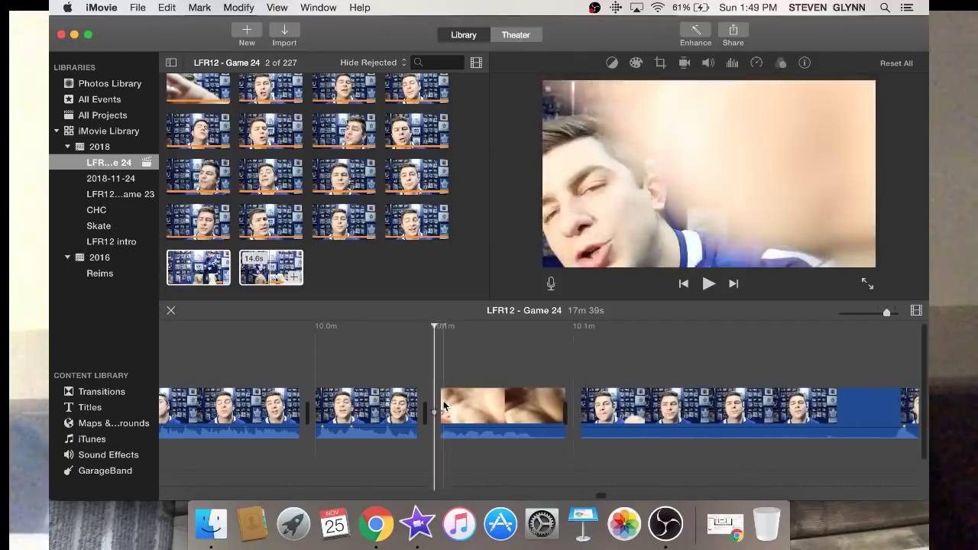
pyautogui.press('super+b')
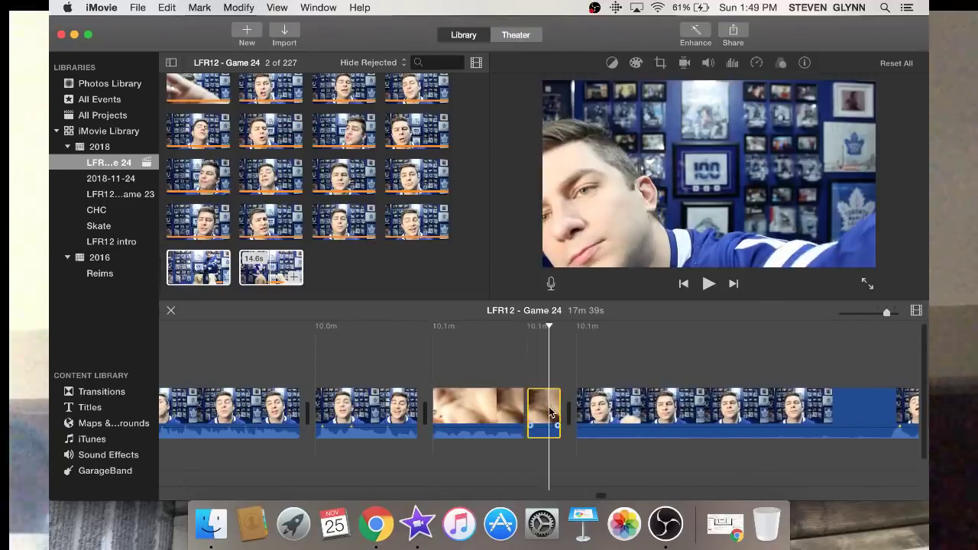
pyautogui.press('Delete')
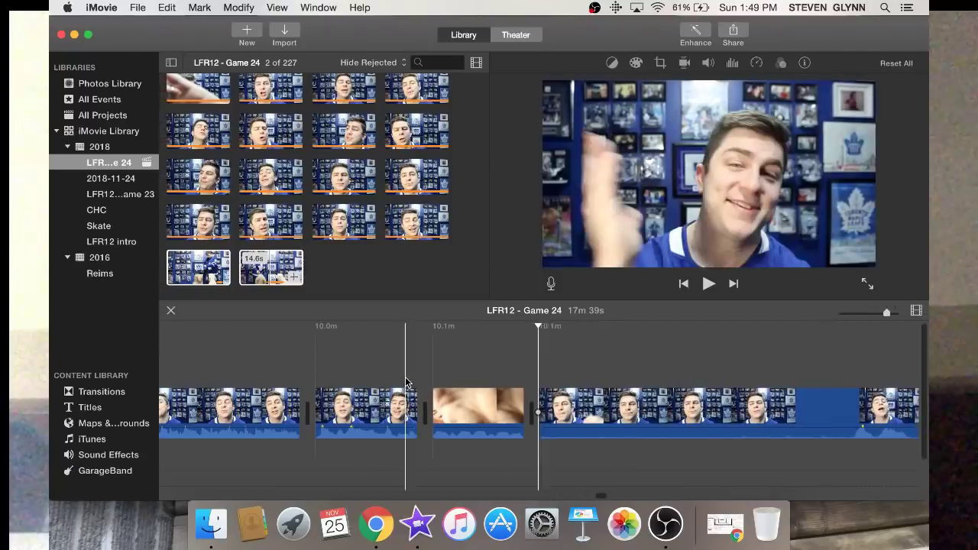
pyautogui.press('space')
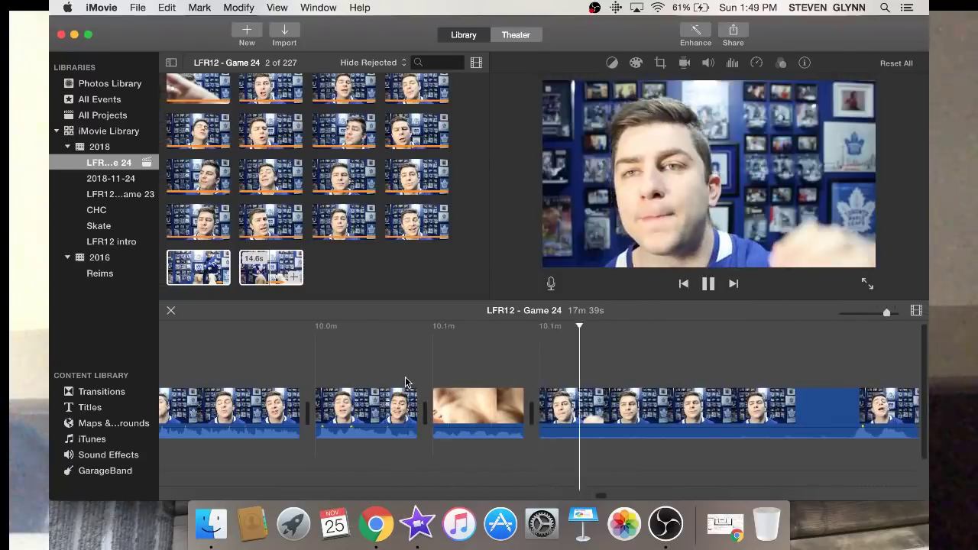
pyautogui.press('space')
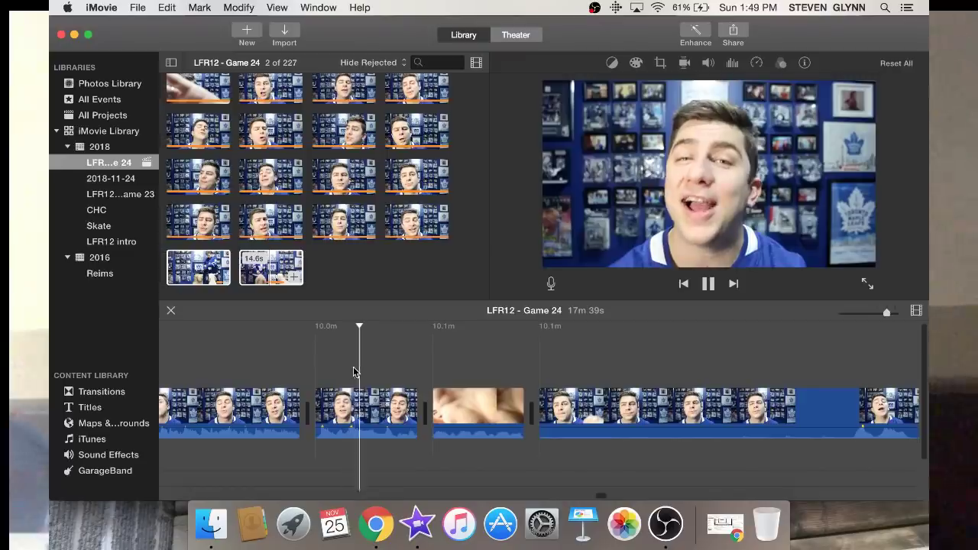
pyautogui.press('space')
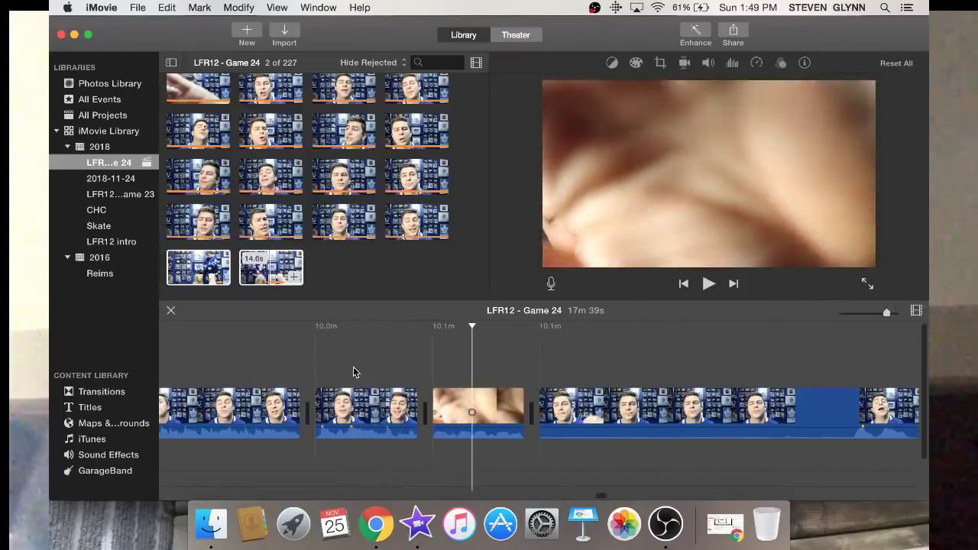
pyautogui.click(490, 400)
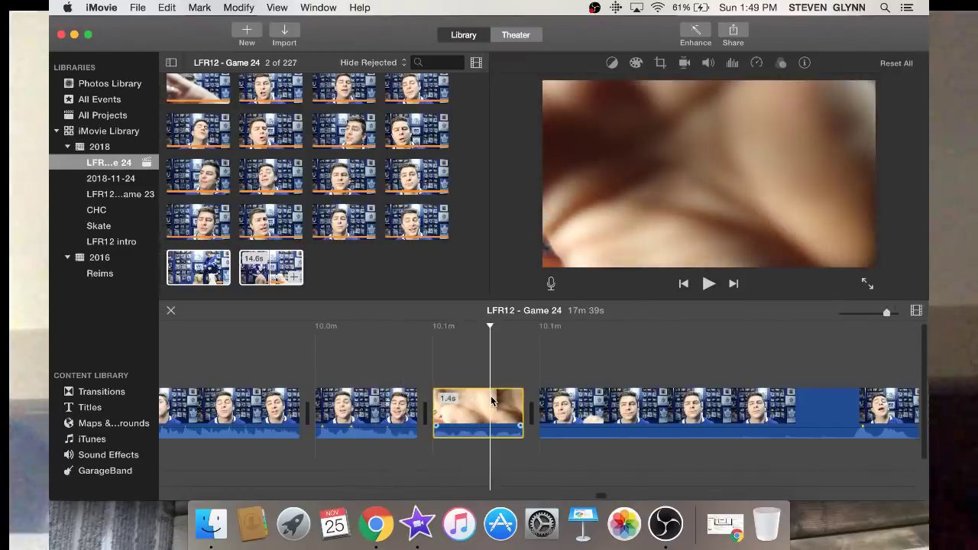
# Split the 11.6-second clip after the hand close-up and delete its first 7.0 seconds
pyautogui.hscroll(4, 491, 402)
pyautogui.hscroll(2, 530, 401)
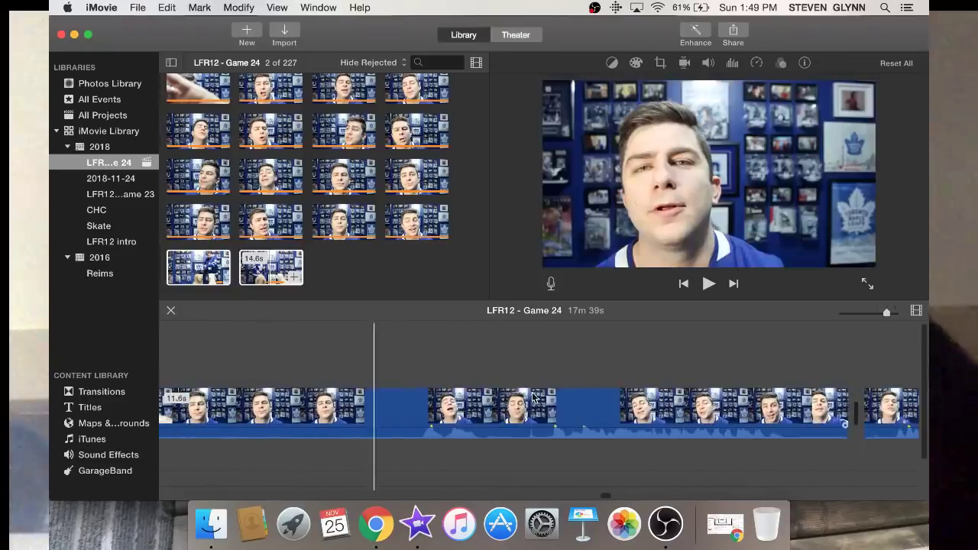
pyautogui.click(543, 391)
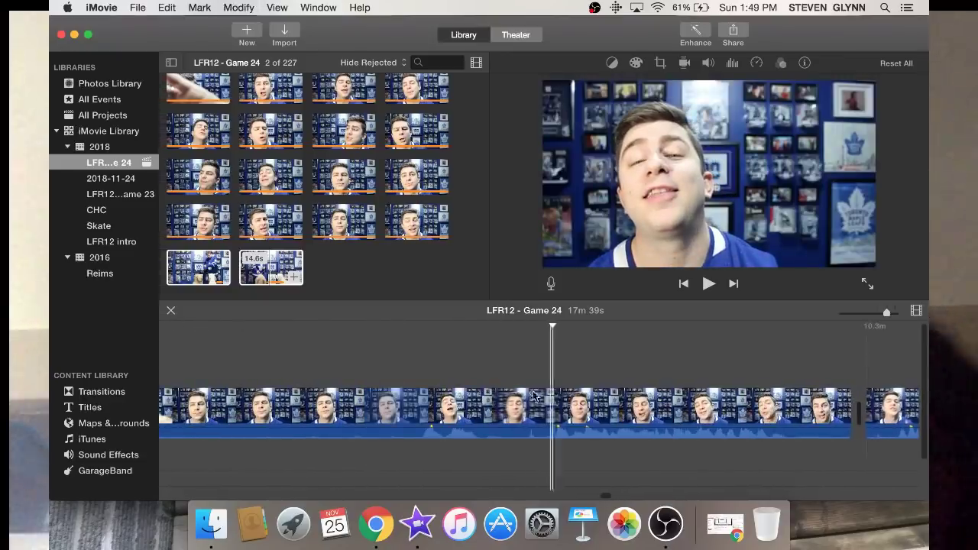
pyautogui.click(526, 396)
pyautogui.hscroll(-3, 525, 396)
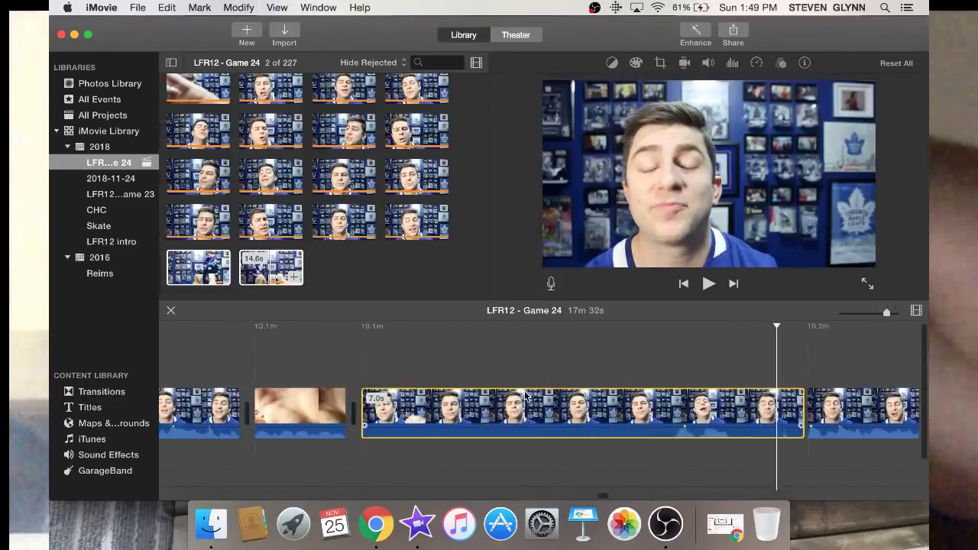
pyautogui.press('Delete')
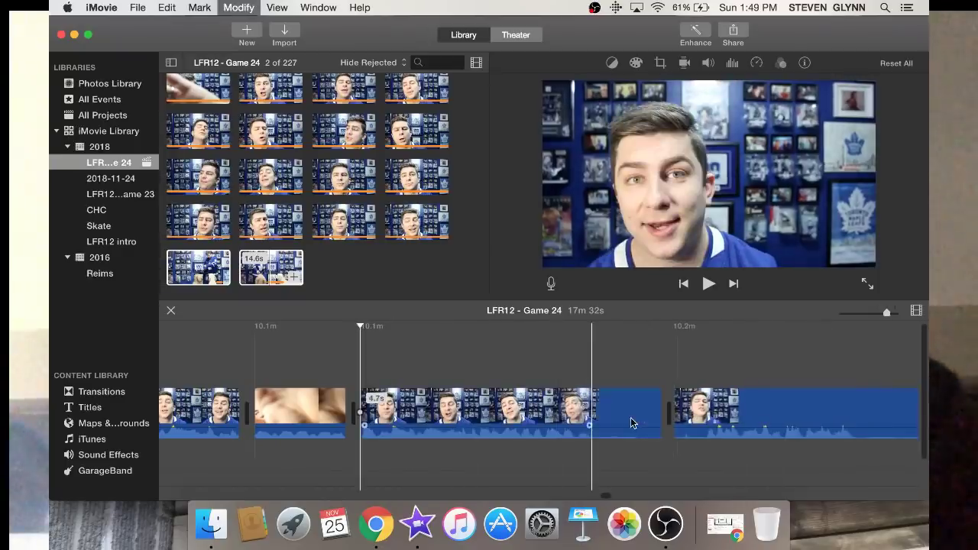
# Delete the ending of the 4.7-second clip, and cut the first 3.9 seconds and the quiet ending off the following 8.6-second clip
pyautogui.click(631, 422)
pyautogui.press('Delete')
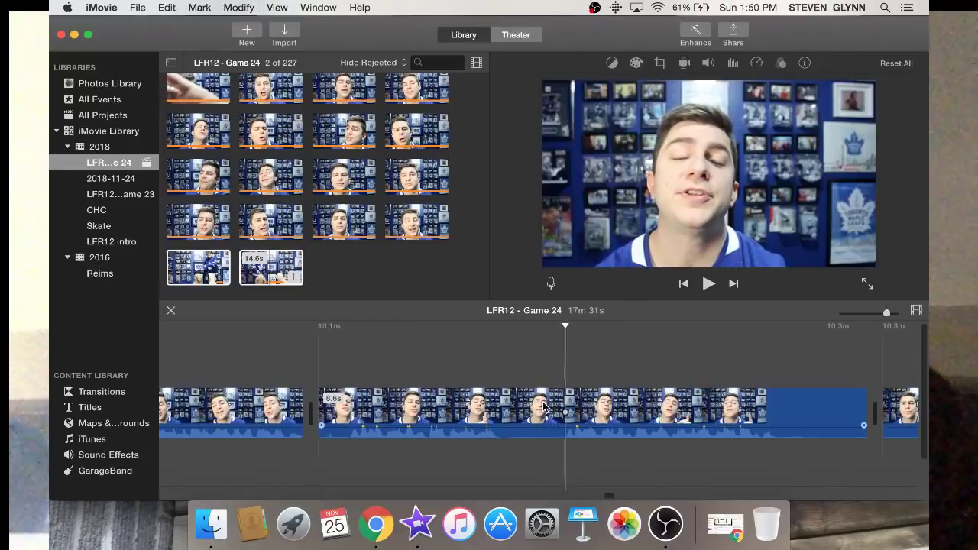
pyautogui.press('super+b')
pyautogui.press('Delete')
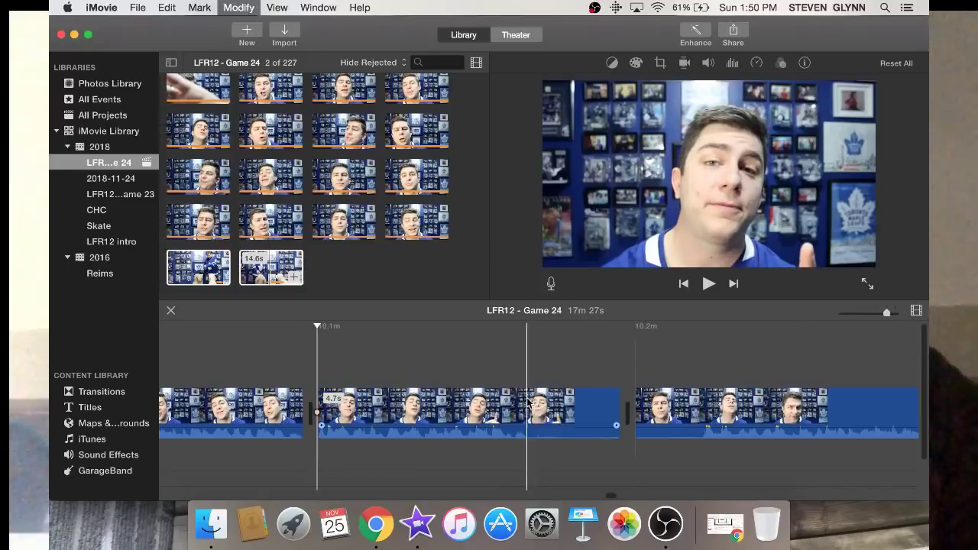
pyautogui.press('super+b')
pyautogui.click(548, 407)
pyautogui.press('Delete')
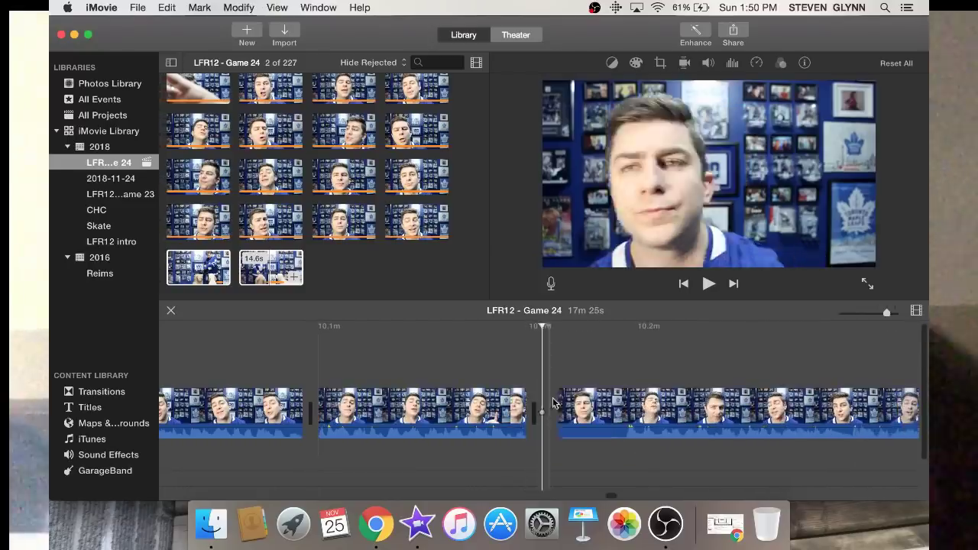
# Split the following clip at the 10.2m mark and delete its opening second and its 1.1-second ending
pyautogui.press('space')
pyautogui.press('space')
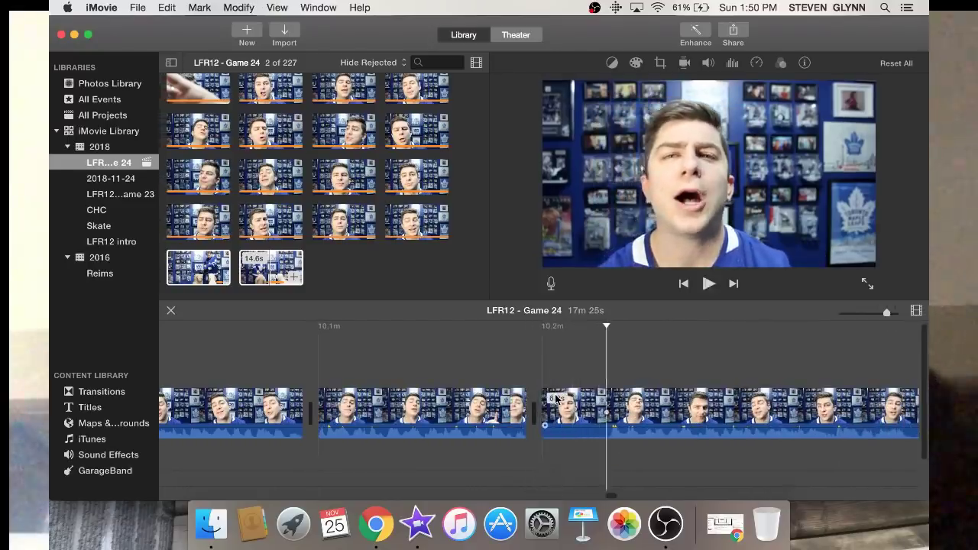
pyautogui.press('super+b')
pyautogui.click(556, 398)
pyautogui.press('Delete')
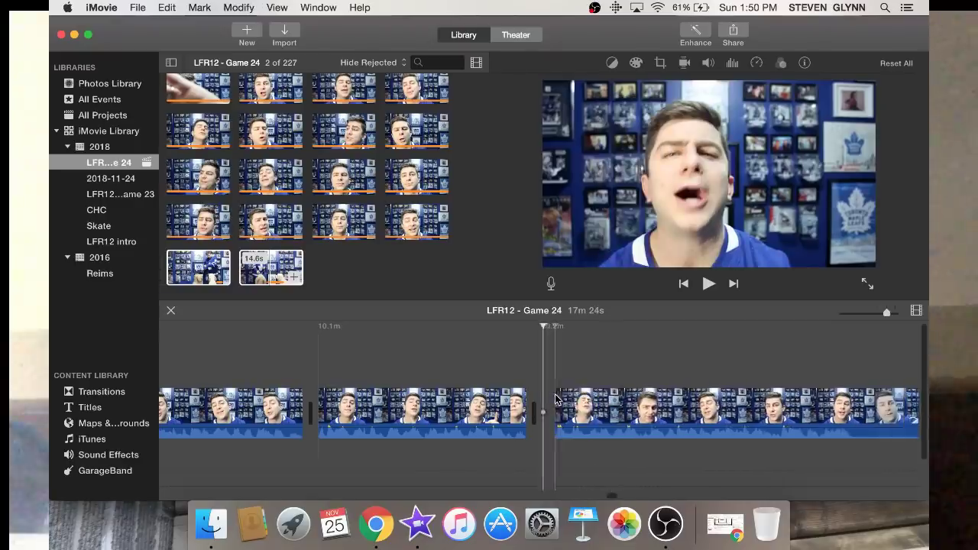
pyautogui.hscroll(3, 556, 399)
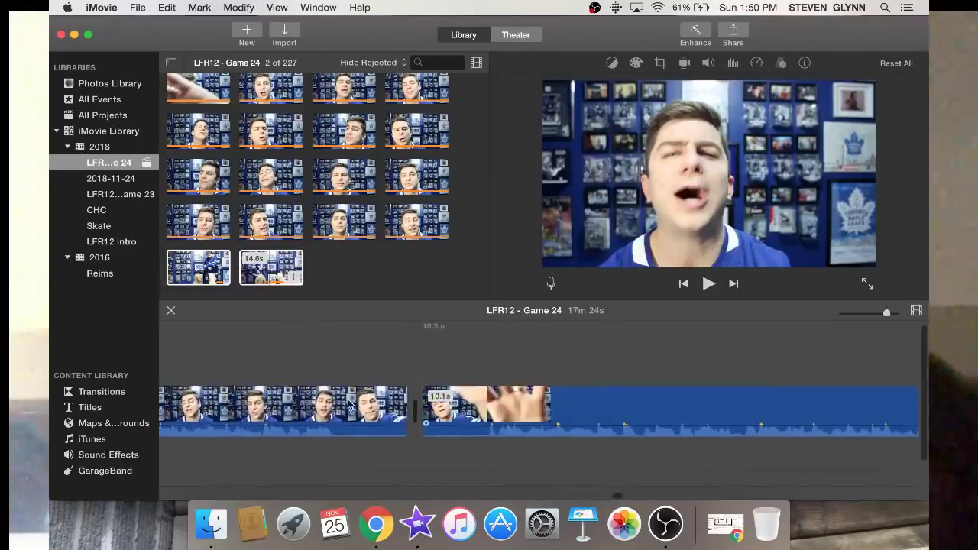
pyautogui.press('super+b')
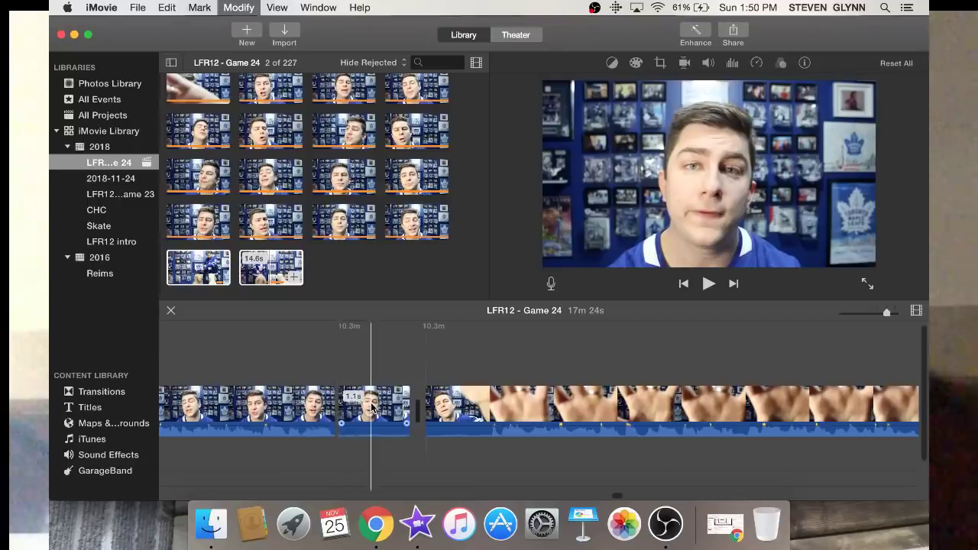
pyautogui.press('/')
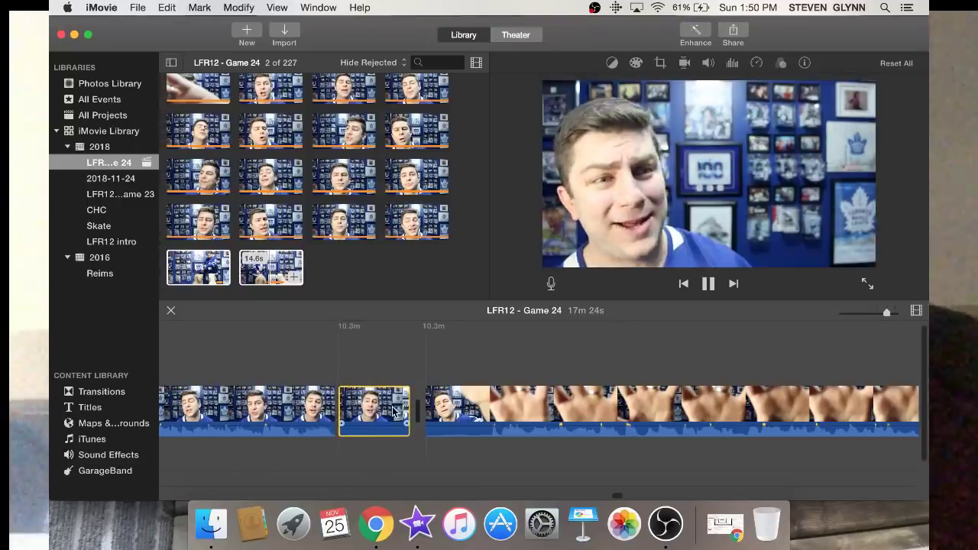
pyautogui.press('Delete')
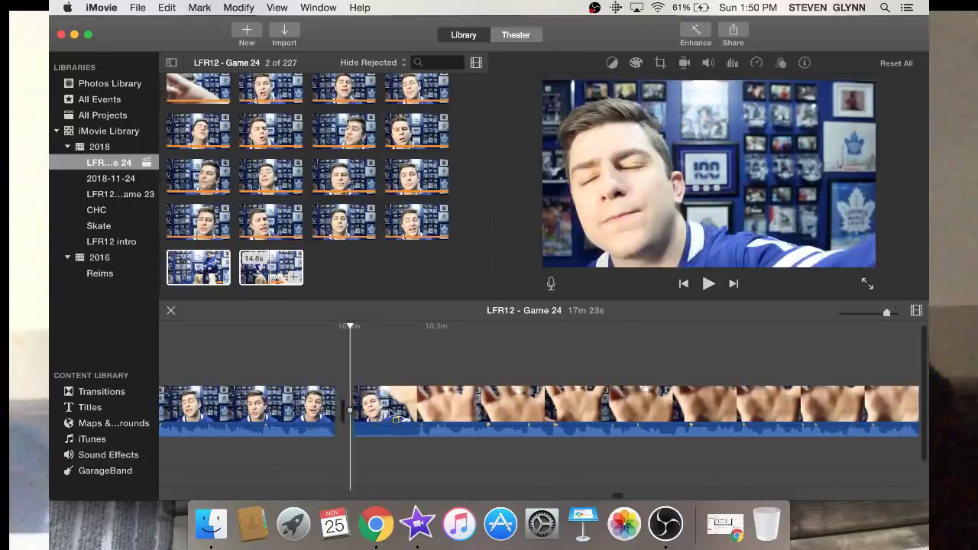
# Split the 10.1-second clip where the hand covers the camera, delete its first 1.0 seconds, and play back the cut
pyautogui.press('Right')
pyautogui.press('Right')
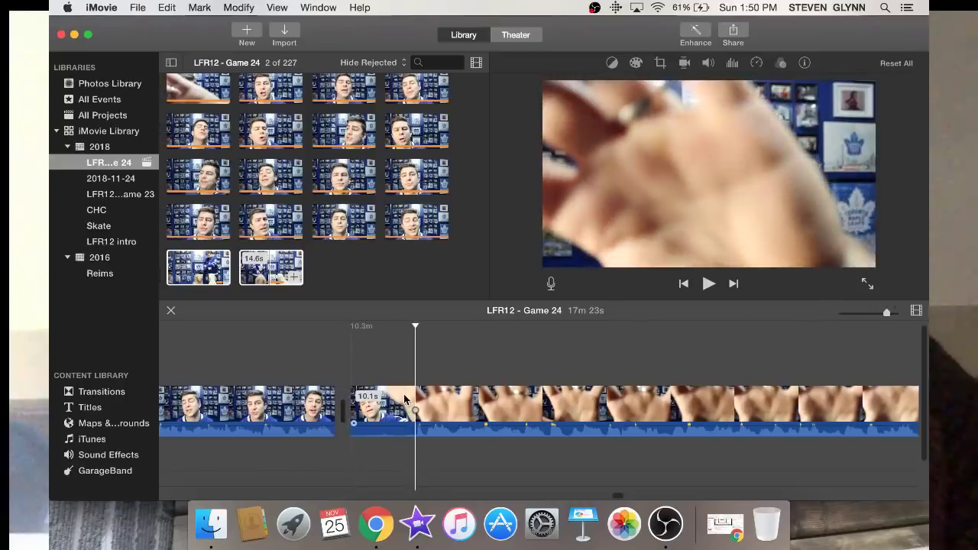
pyautogui.press('Right')
pyautogui.press('super+b')
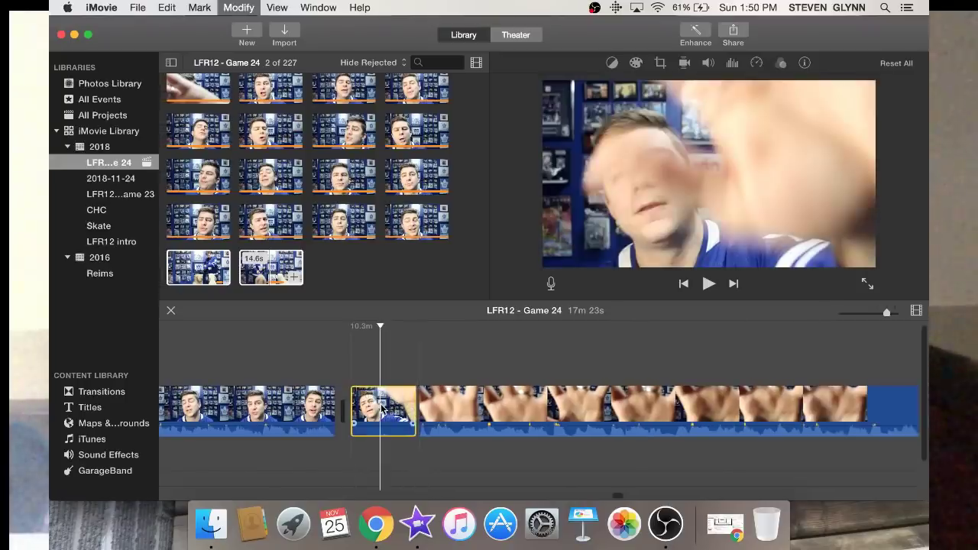
pyautogui.press('Delete')
pyautogui.press('space')
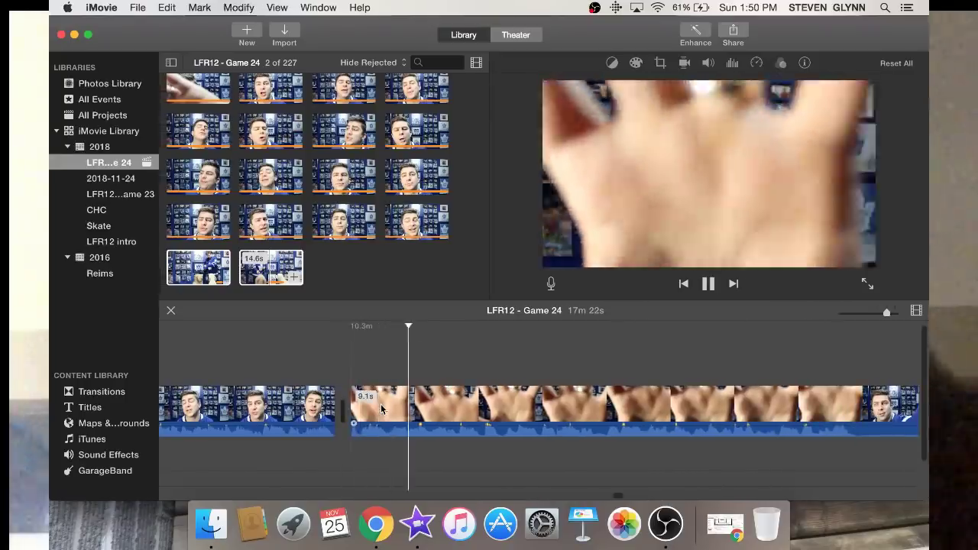
pyautogui.press('space')
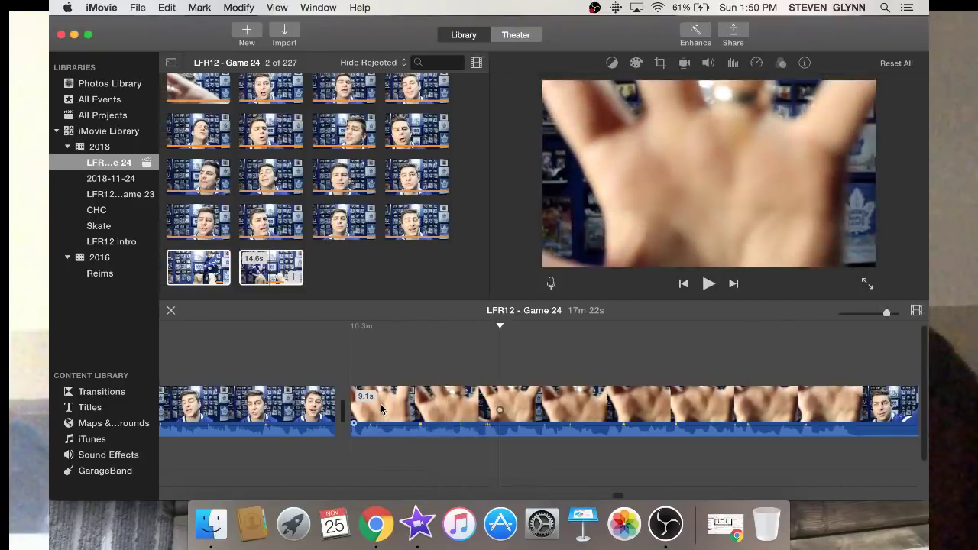
# Split the 9.1-second hand clip before the face reappears and delete its 1.3-second ending
pyautogui.click(380, 404)
pyautogui.hscroll(5, 381, 406)
pyautogui.hscroll(3, 389, 401)
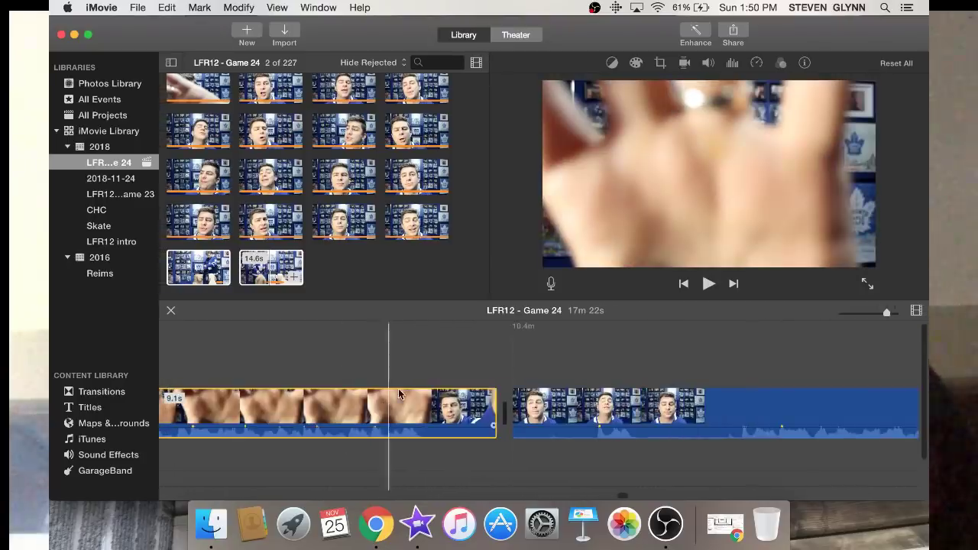
pyautogui.press('super+b')
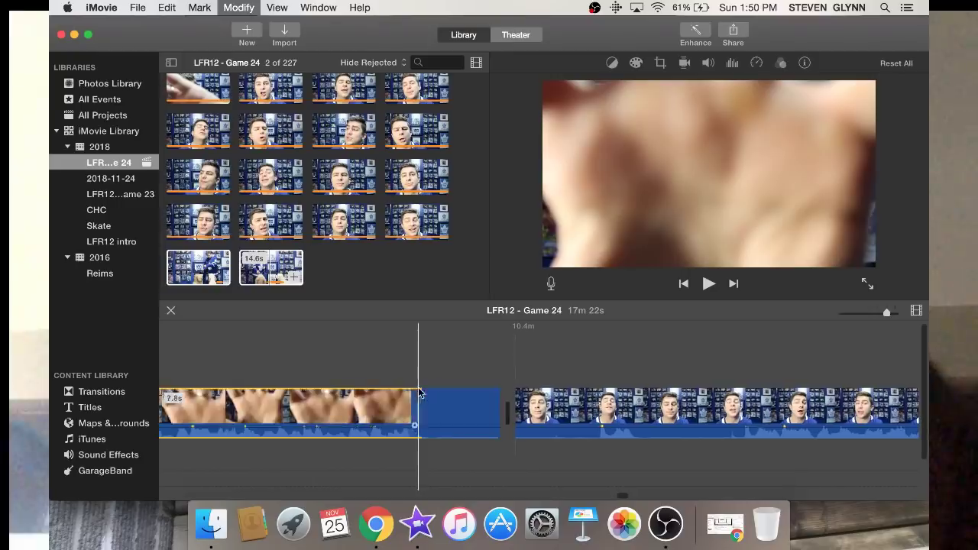
pyautogui.click(452, 397)
pyautogui.press('Delete')
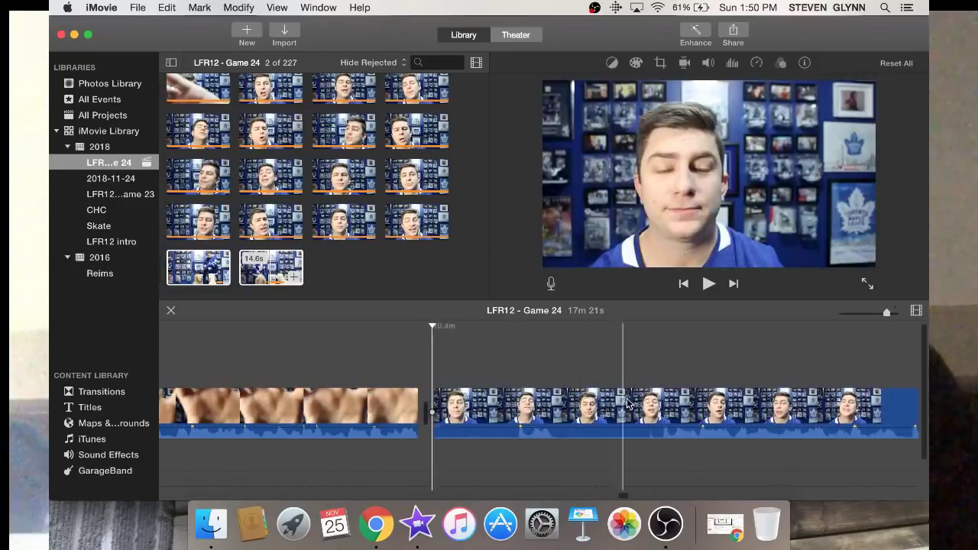
# Split the 10.2-second clip, deleting its first 3.6 seconds and the quiet ending after the speech
pyautogui.press('space')
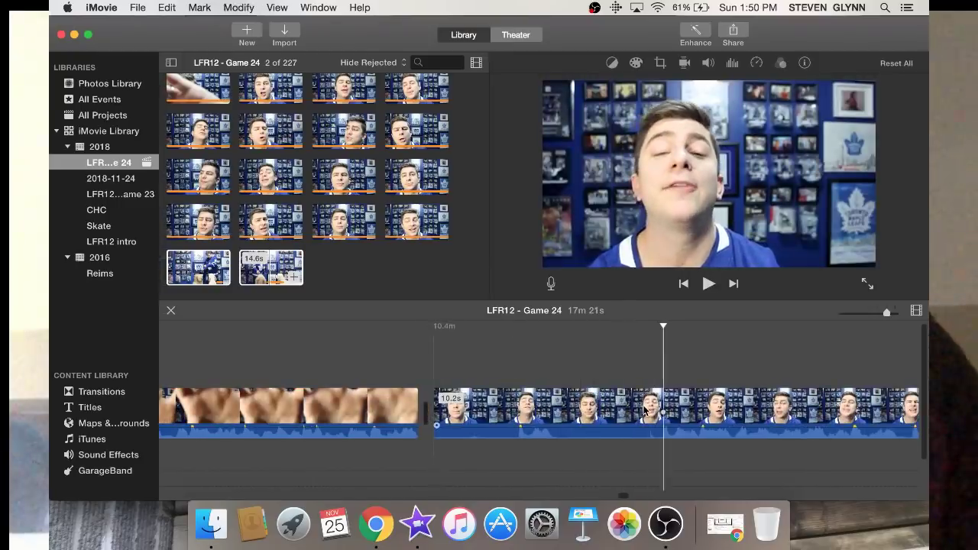
pyautogui.press('super+b')
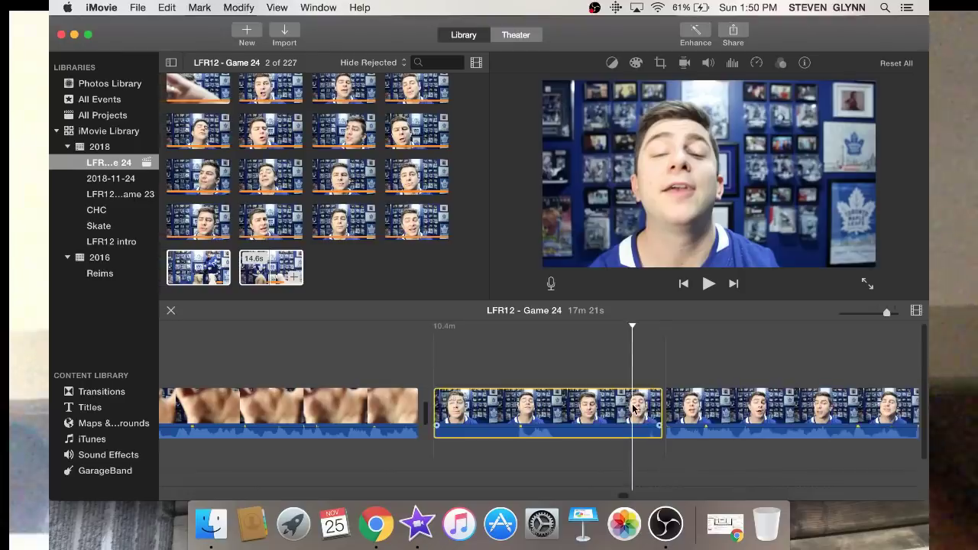
pyautogui.press('Delete')
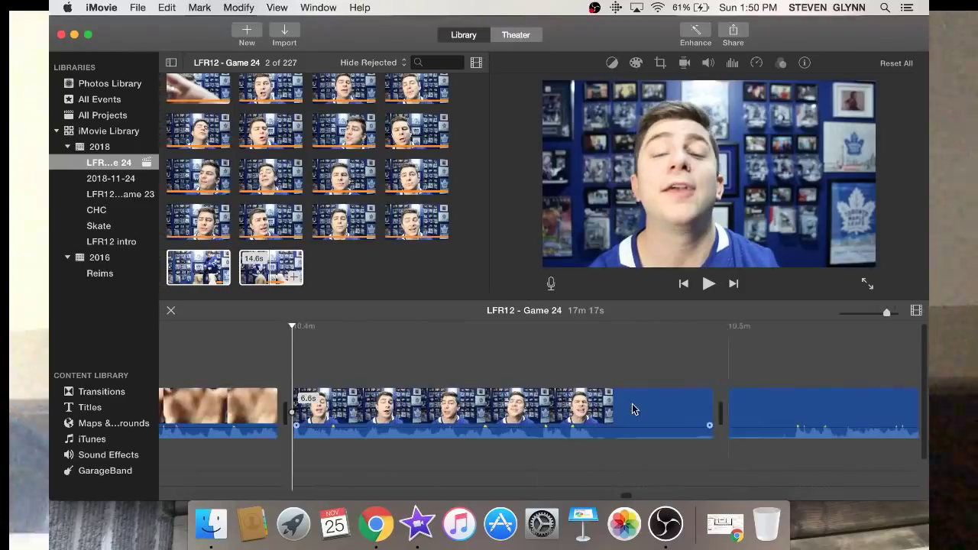
pyautogui.press('super+b')
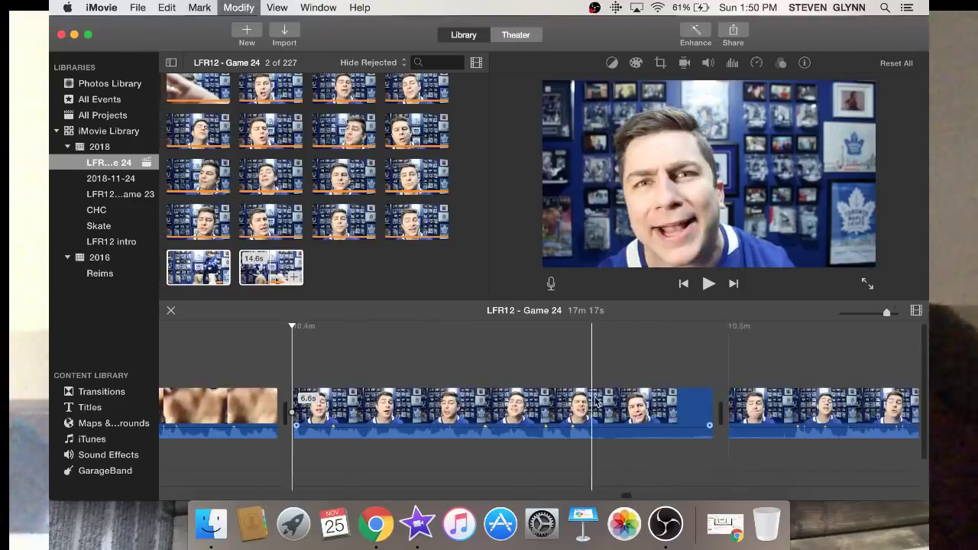
pyautogui.click(650, 415)
pyautogui.press('Delete')
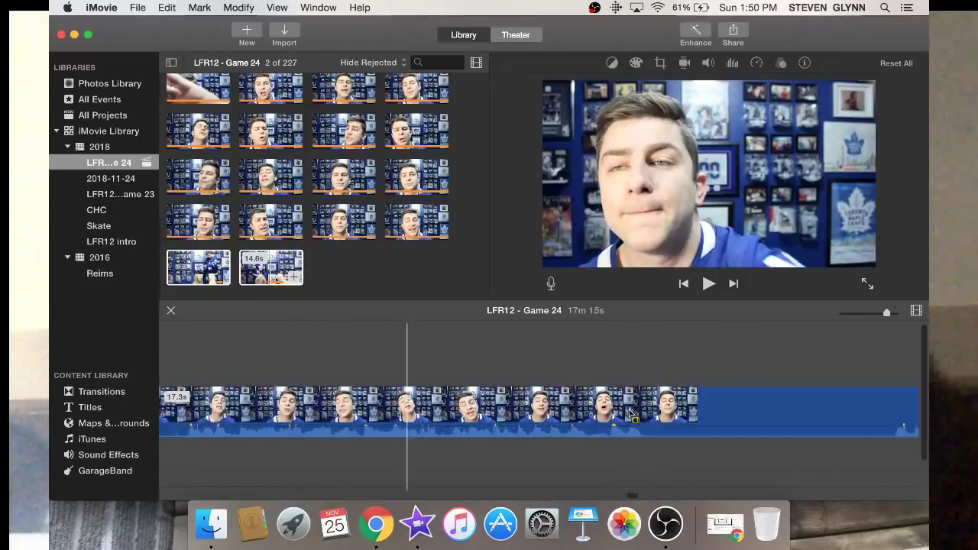
# Split the 17.3-second clip, deleting its first 12.2 seconds and the short quiet ending
pyautogui.hscroll(5, 634, 413)
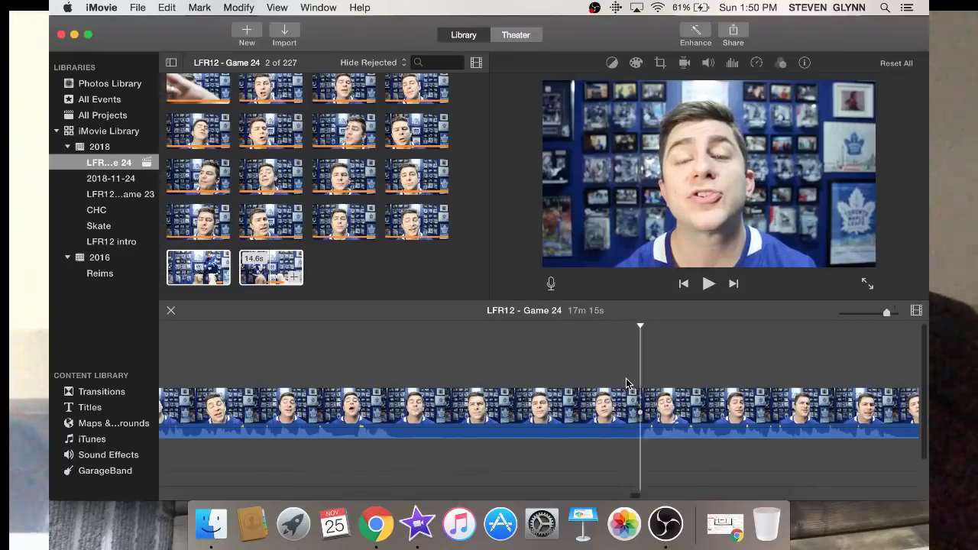
pyautogui.press('super+b')
pyautogui.click(619, 385)
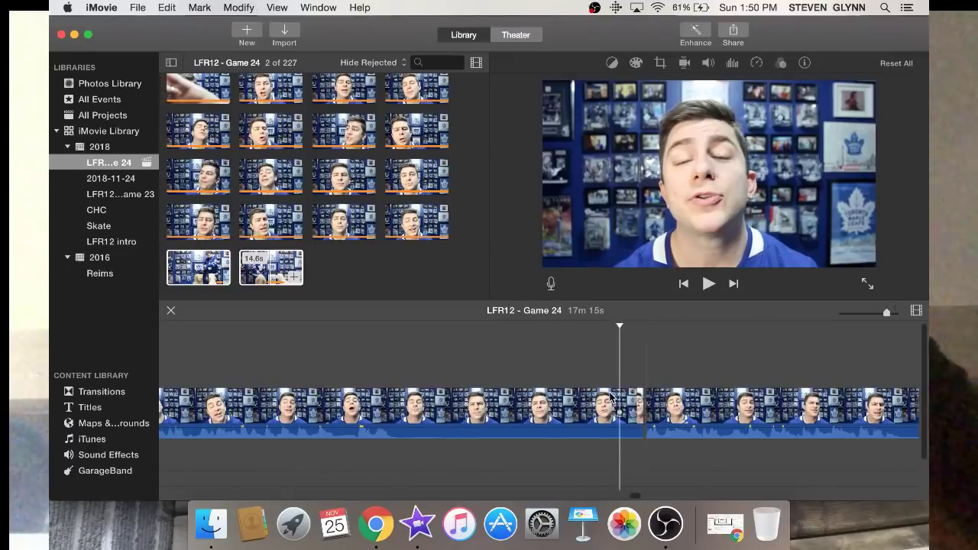
pyautogui.hscroll(-1, 610, 398)
pyautogui.hscroll(5, 610, 398)
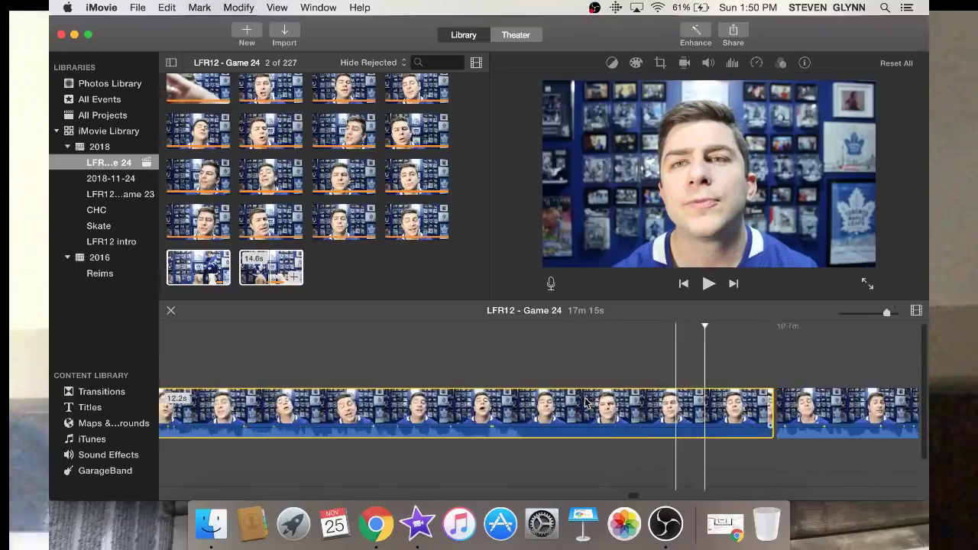
pyautogui.click(585, 403)
pyautogui.press('Delete')
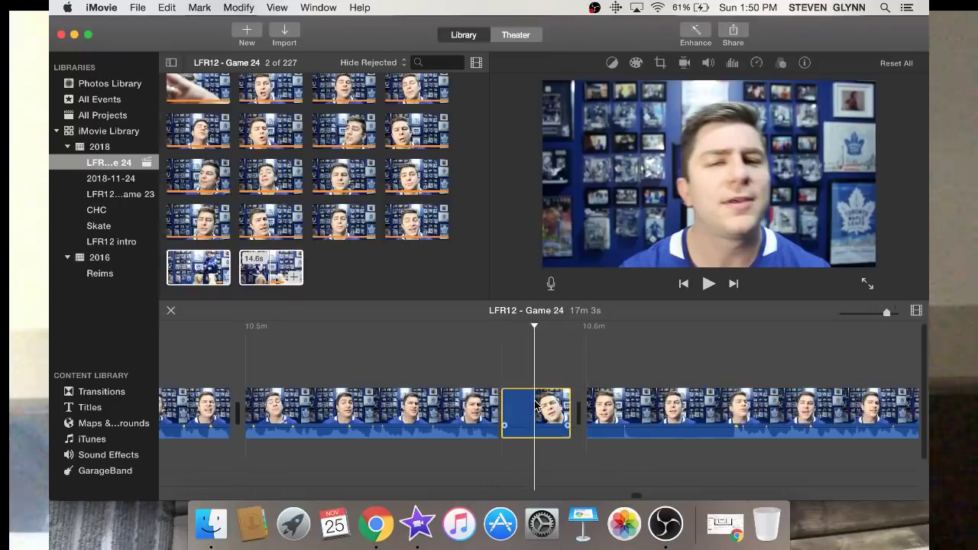
pyautogui.press('Delete')
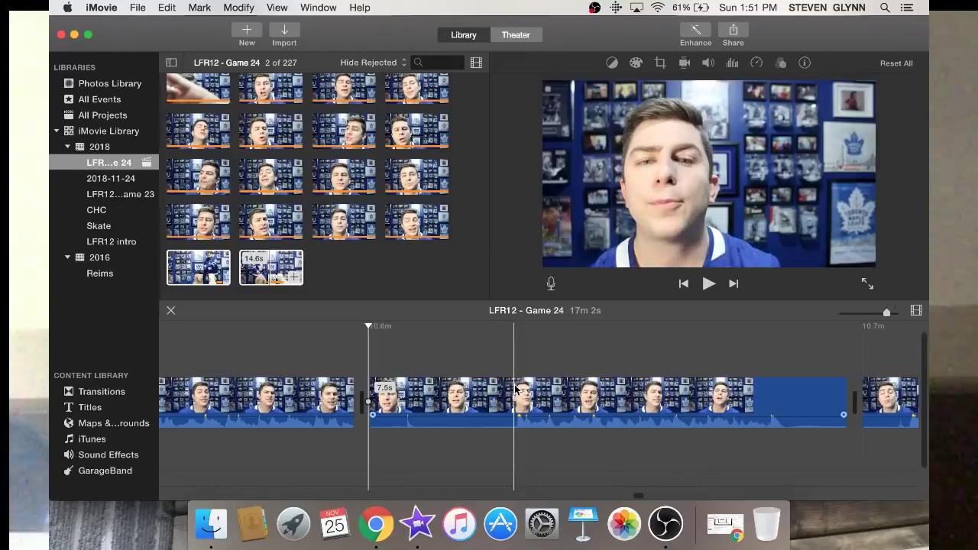
# Split the 7.5-second clip and delete its 2.3-second opening and its ending of about one second
pyautogui.press('super+b')
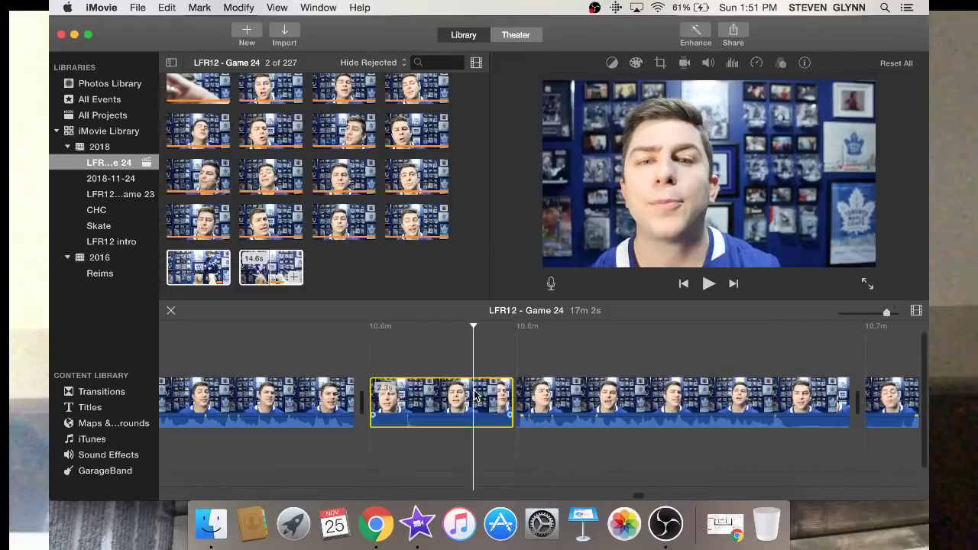
pyautogui.press('Delete')
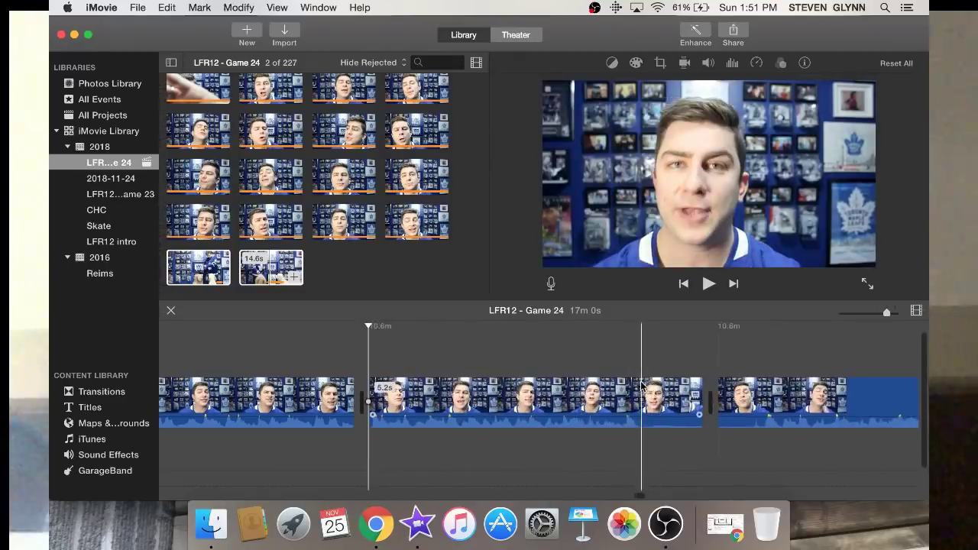
pyautogui.press('super+b')
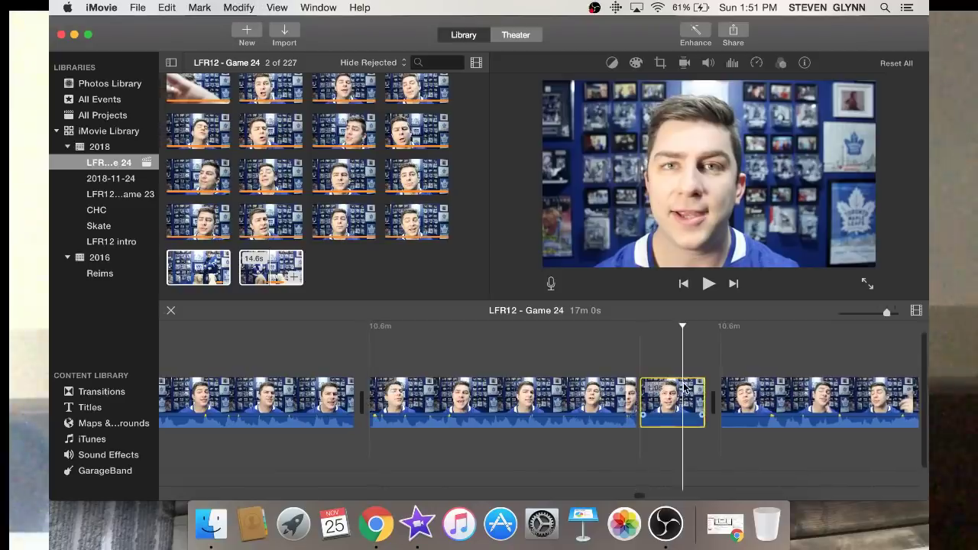
pyautogui.press('Delete')
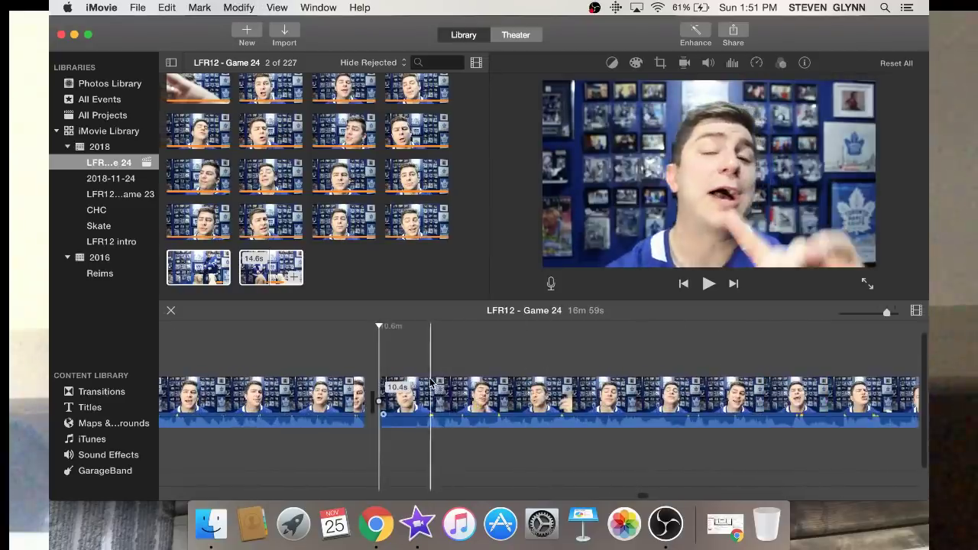
# Split the 10.4-second clip and delete its 0.7-second opening and 1.3-second ending
pyautogui.press('super+b')
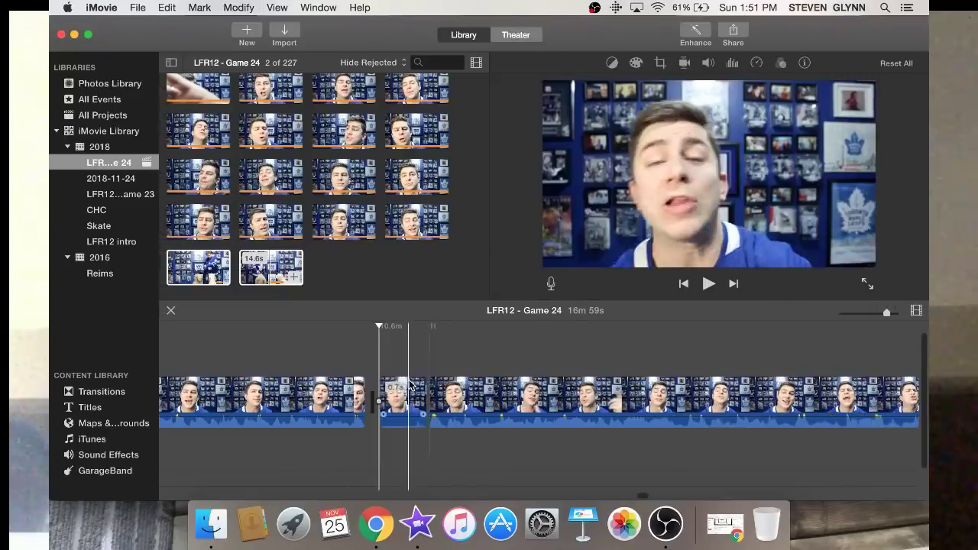
pyautogui.click(404, 394)
pyautogui.press('Delete')
pyautogui.click(613, 63)
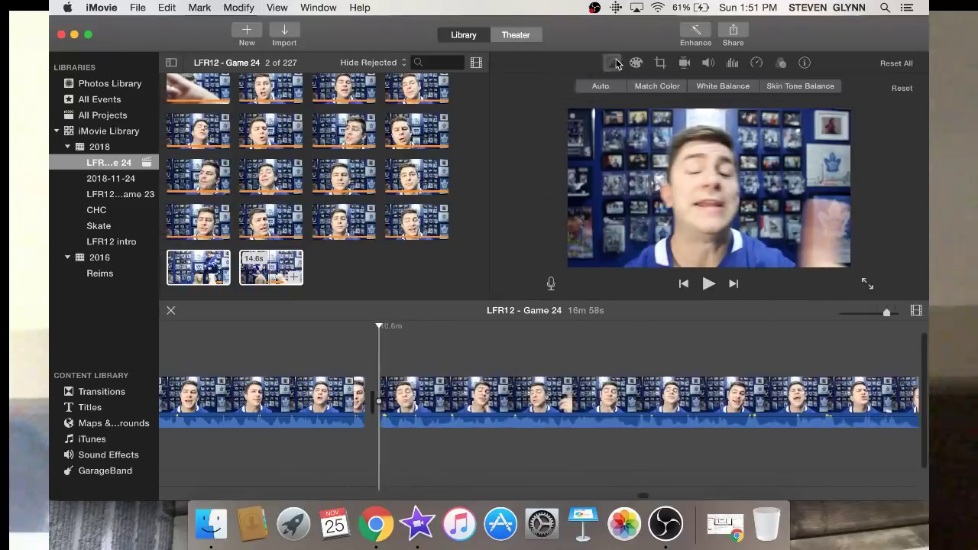
pyautogui.click(613, 63)
pyautogui.hscroll(-5, 508, 441)
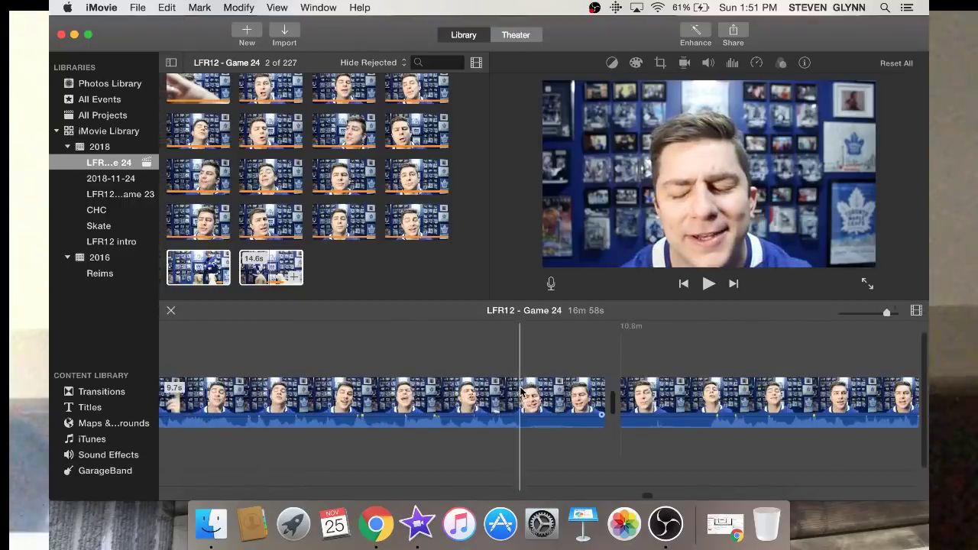
pyautogui.press('super+b')
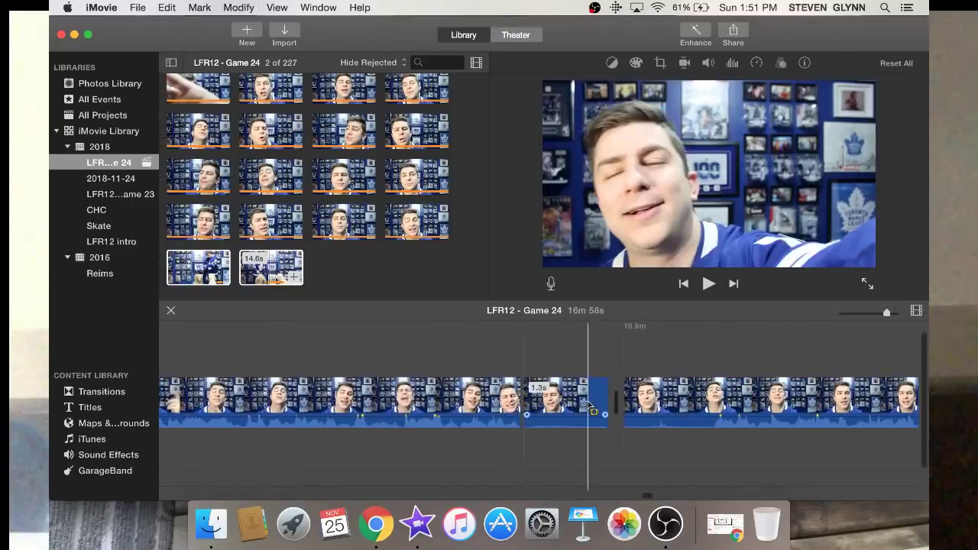
pyautogui.press('Delete')
pyautogui.hscroll(5, 588, 405)
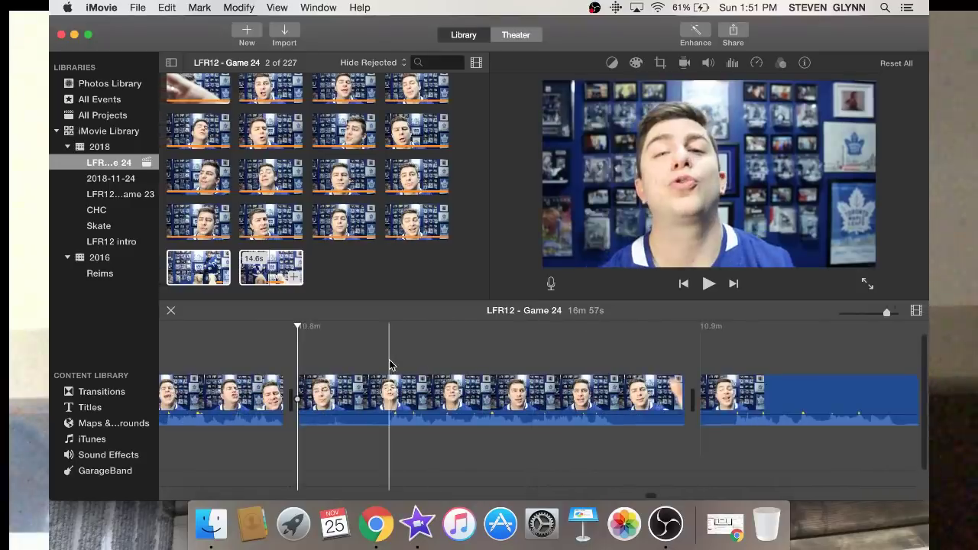
# Split the clip at 10.8 minutes and delete its 1.4-second opening and its quiet ending of about one second
pyautogui.press('super+b')
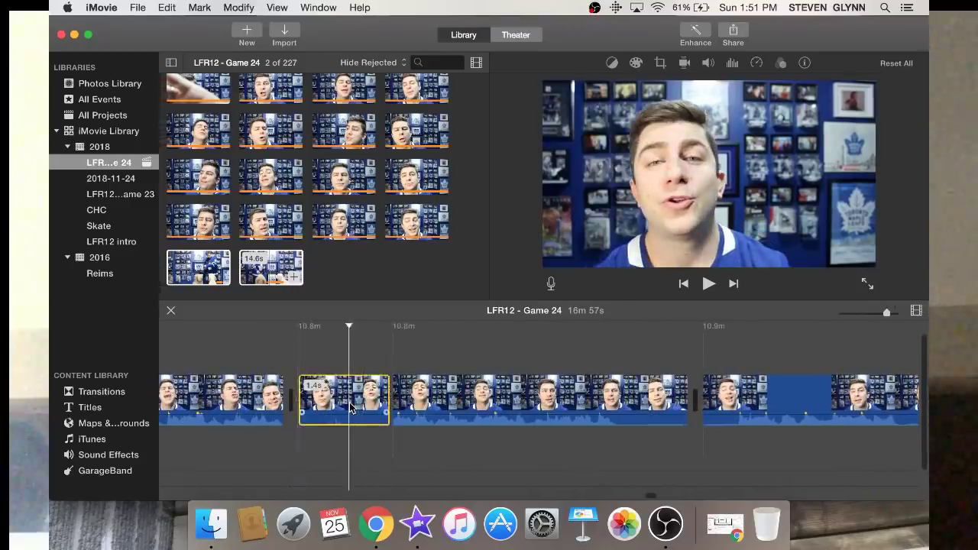
pyautogui.press('Delete')
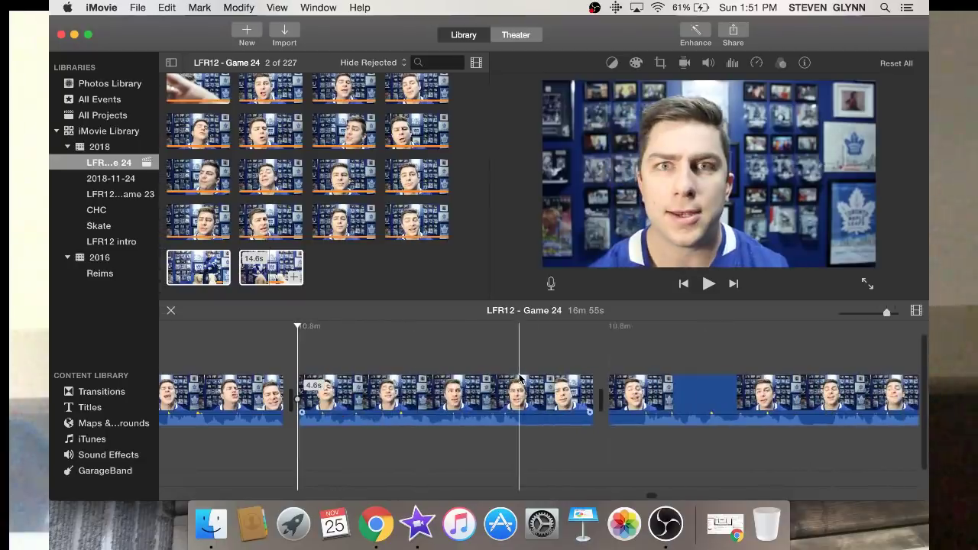
pyautogui.press('super+b')
pyautogui.click(542, 391)
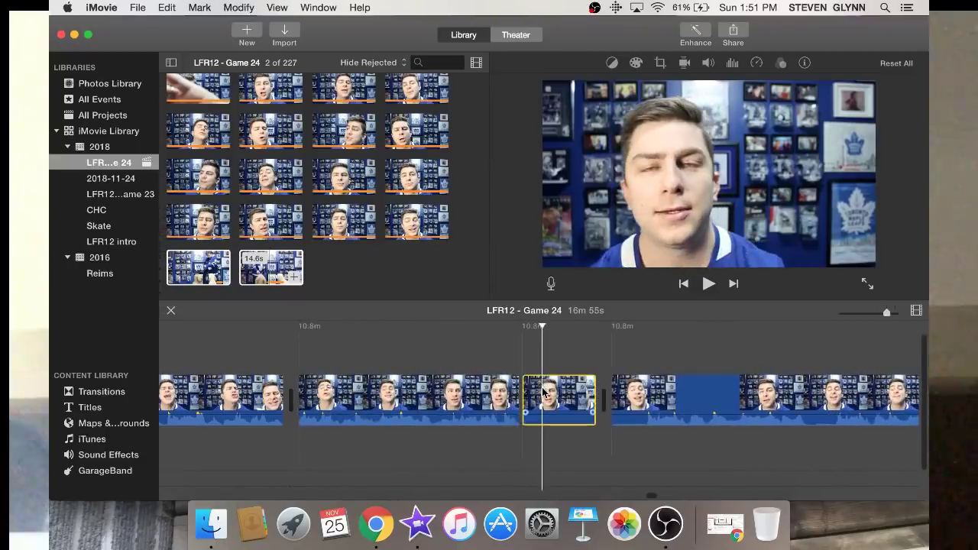
pyautogui.press('Delete')
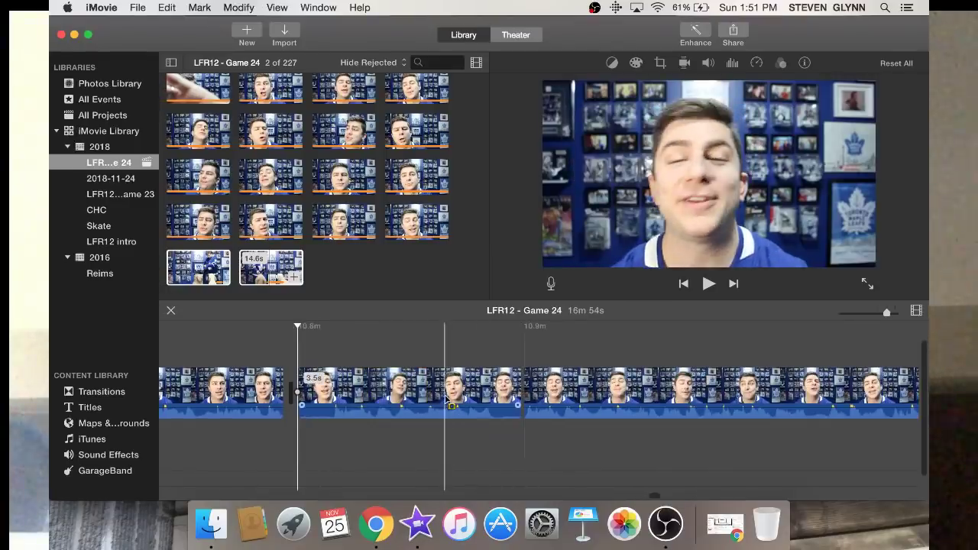
# Delete the 3.5-second opening segment of the following clip, and split off and delete its quiet ending of about one second
pyautogui.press('Delete')
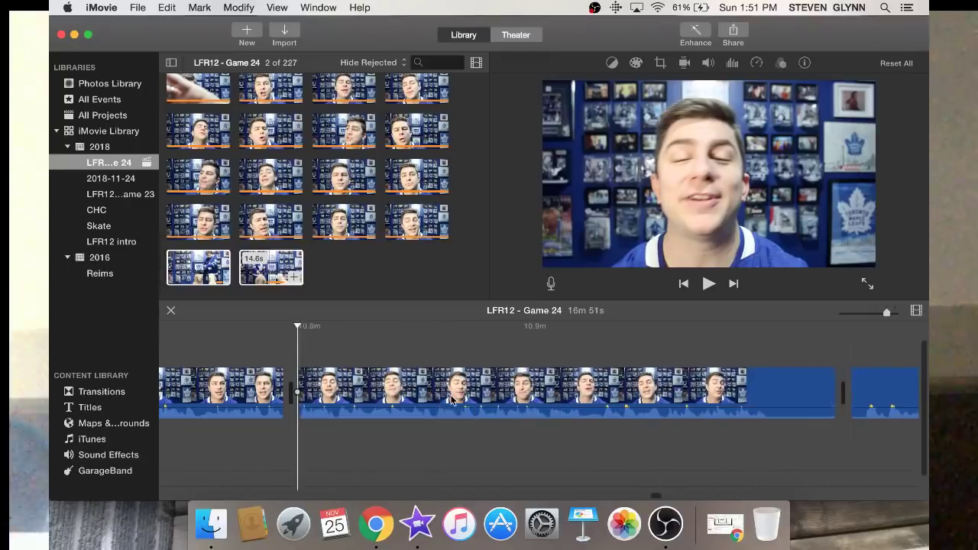
pyautogui.hotkey('alt', '/')
pyautogui.click(792, 380)
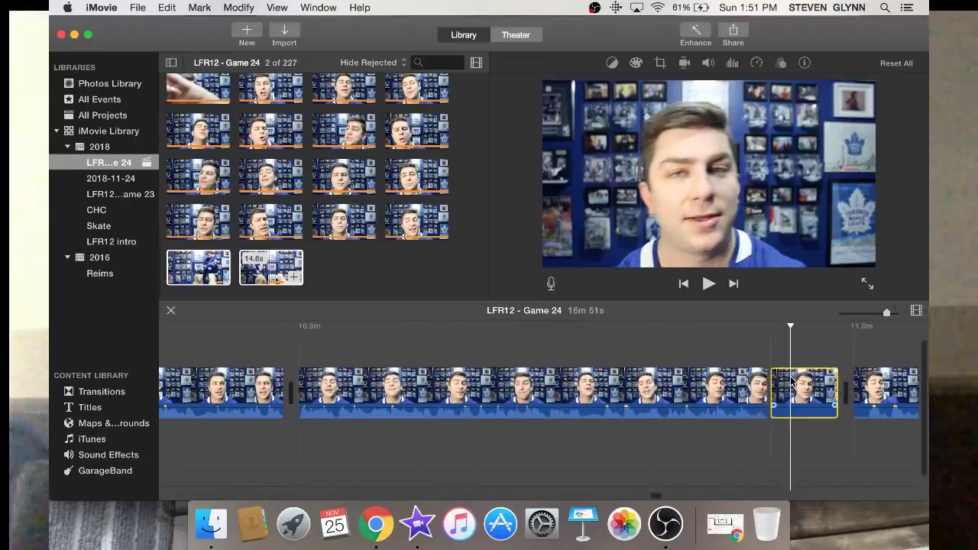
pyautogui.press('Delete')
# Split the clip at 10.9 minutes and delete its very short opening before the speech and its ending of about one second
pyautogui.hscroll(5, 792, 382)
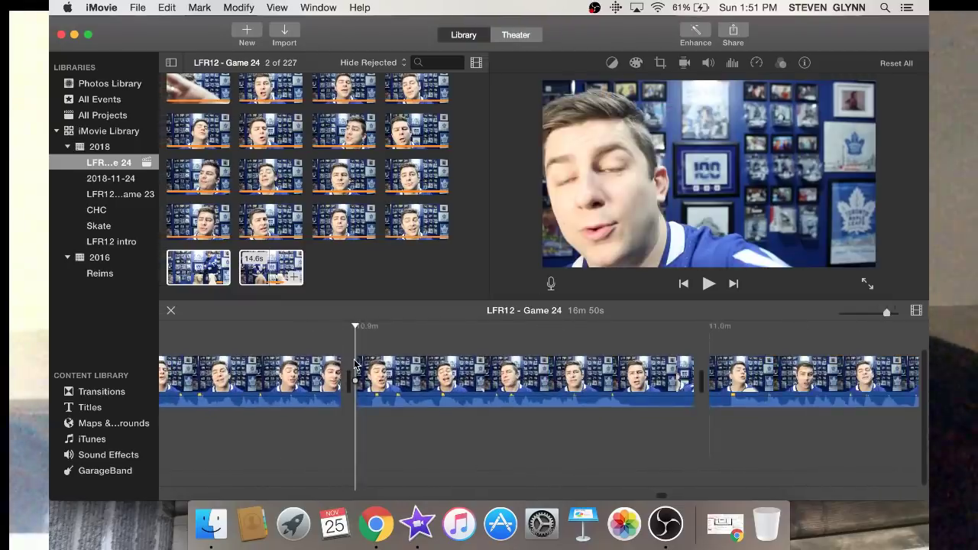
pyautogui.press('space')
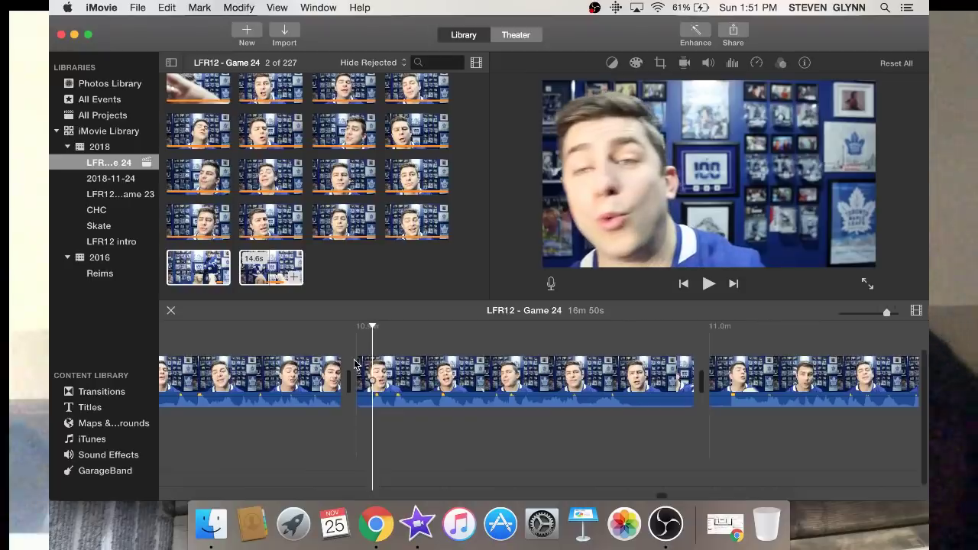
pyautogui.press('super+b')
pyautogui.click(367, 380)
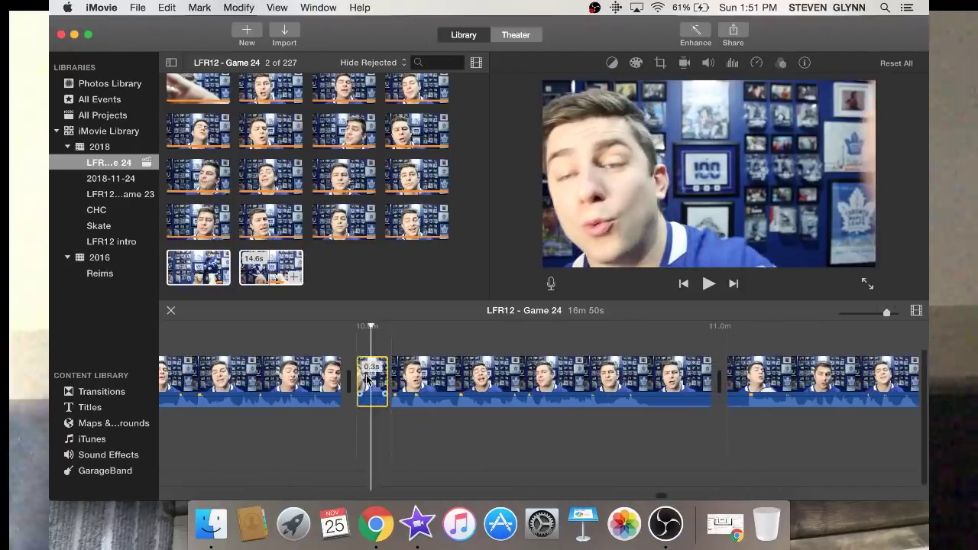
pyautogui.press('Delete')
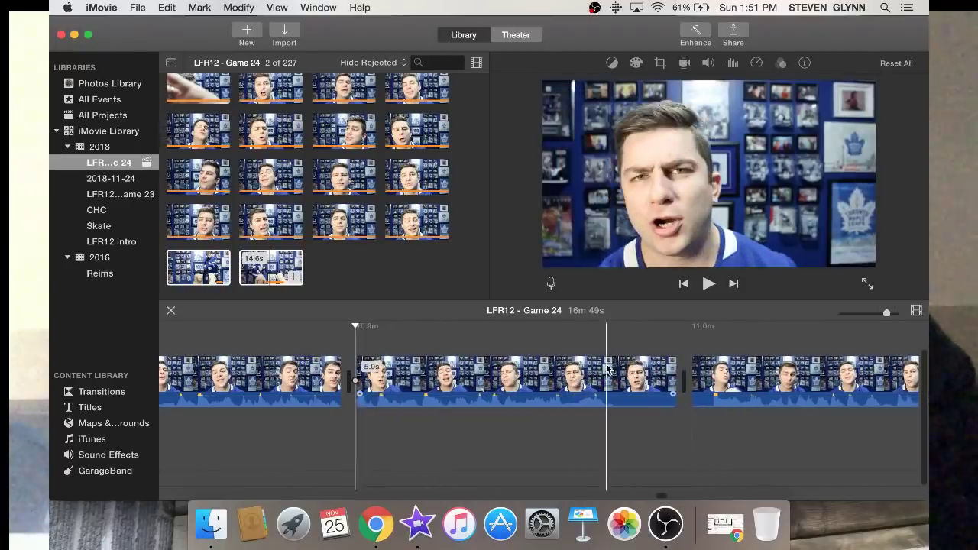
pyautogui.click(611, 372)
pyautogui.press('super+b')
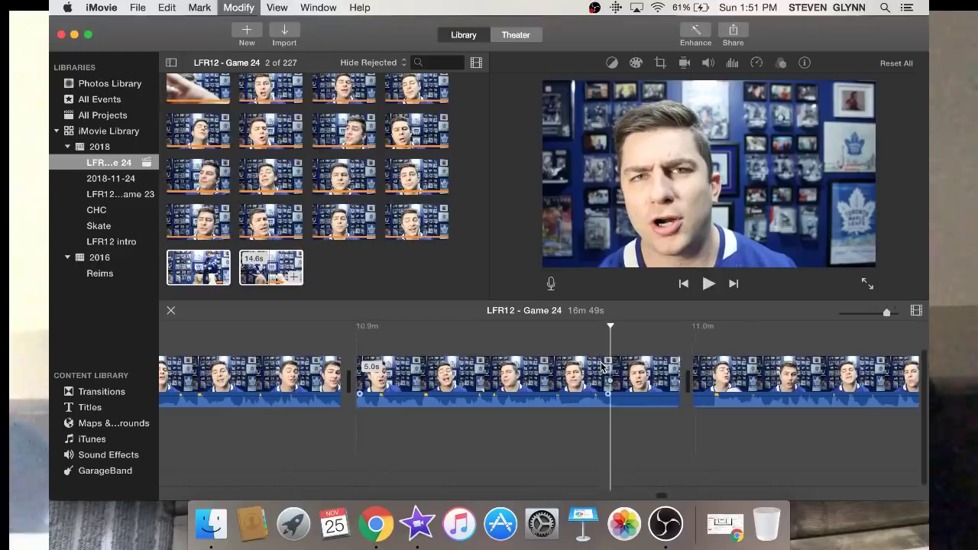
pyautogui.click(645, 372)
pyautogui.press('Delete')
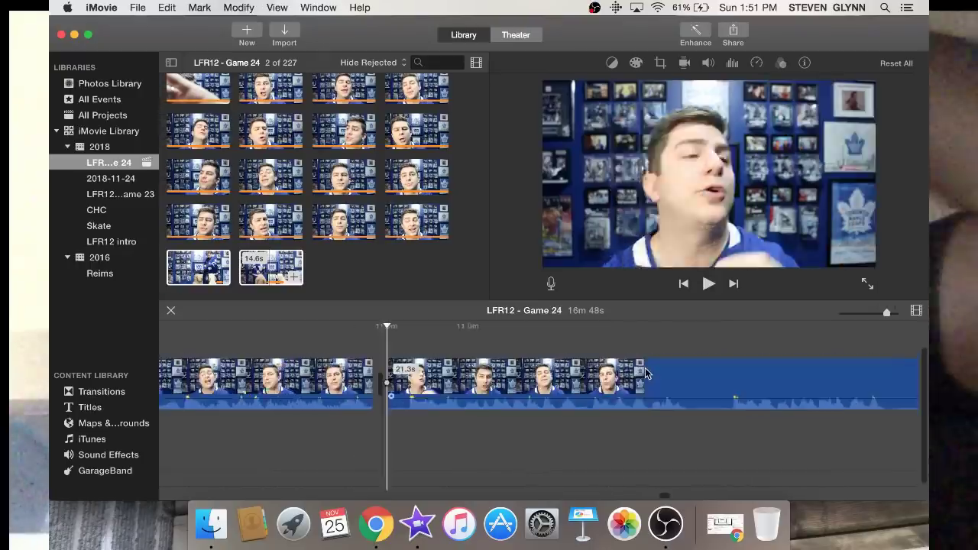
# Find the start of the usable take in the 21.3-second clip, split there, and delete the 10.4-second first part
pyautogui.hscroll(3, 648, 370)
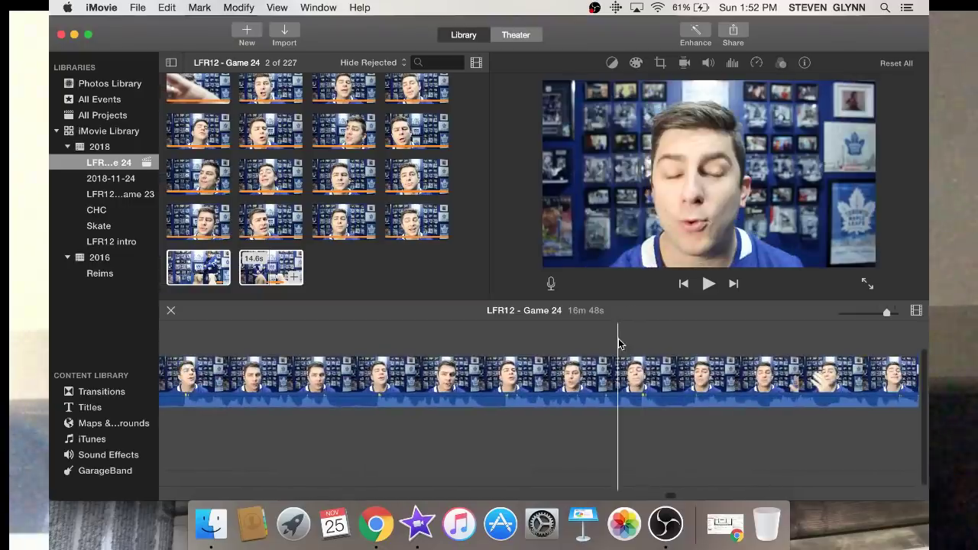
pyautogui.click(626, 344)
pyautogui.press('space')
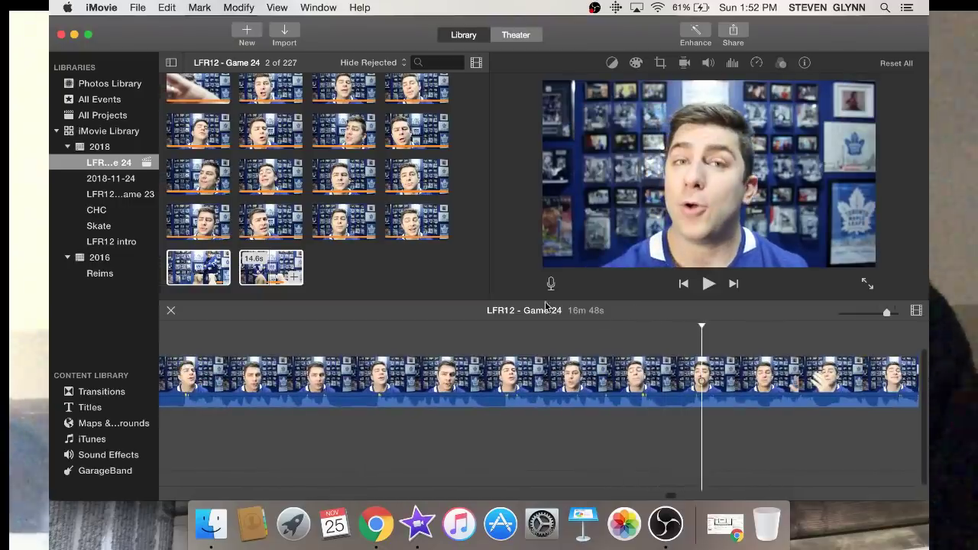
pyautogui.click(466, 344)
pyautogui.press('space')
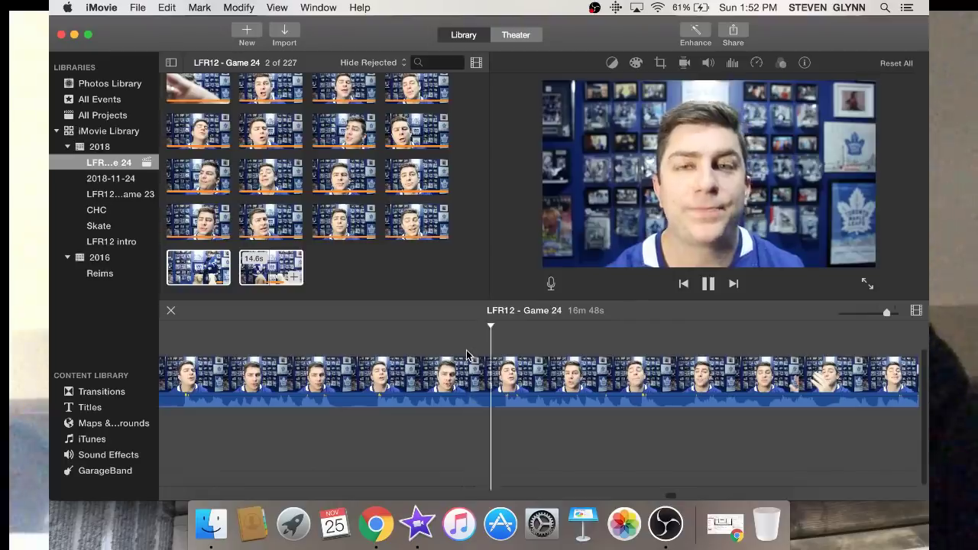
pyautogui.press('space')
pyautogui.press('super+b')
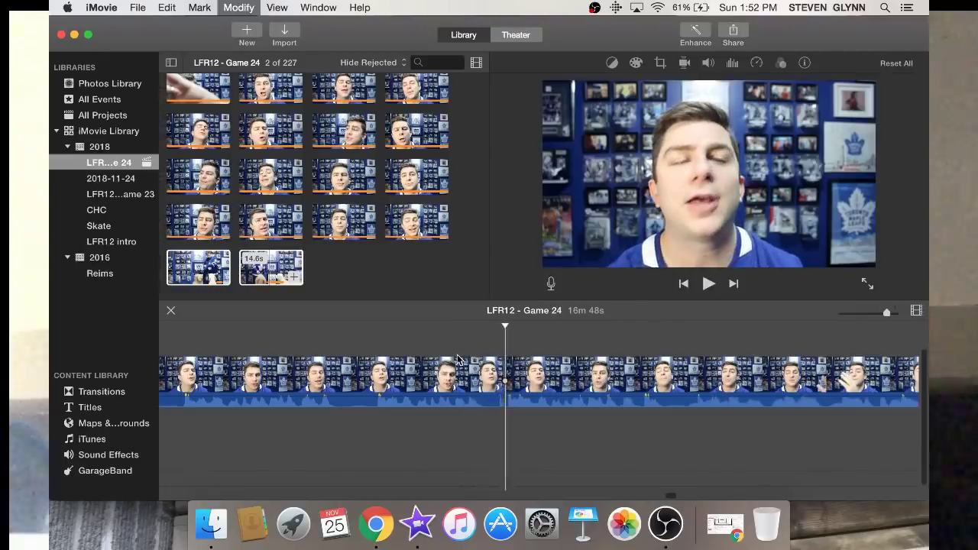
pyautogui.click(459, 367)
pyautogui.hscroll(-6, 460, 374)
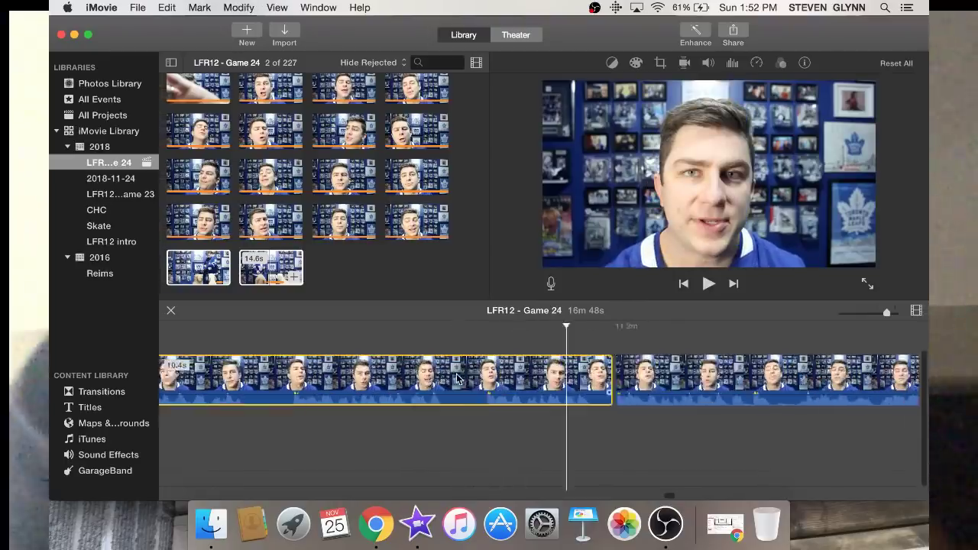
pyautogui.press('Delete')
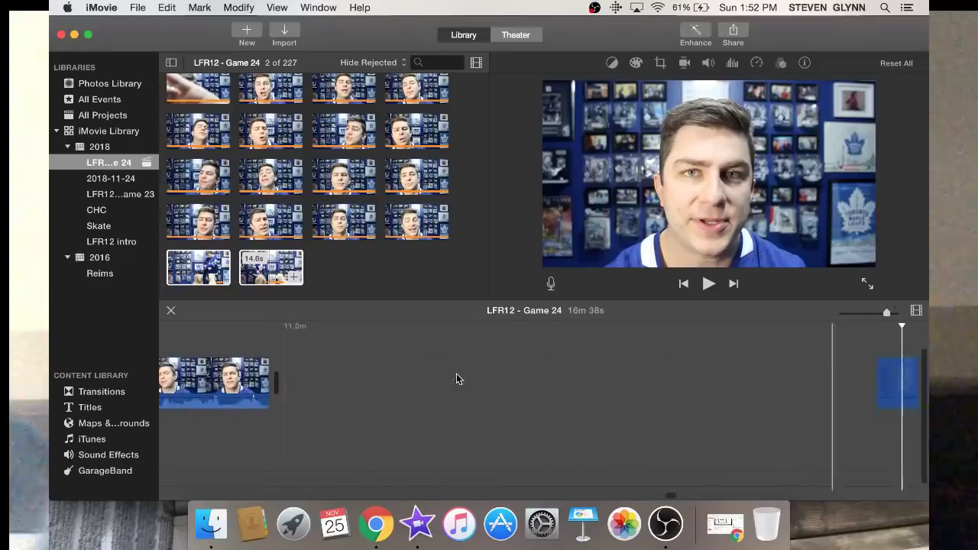
# Split the remaining 10.9-second clip near its end and delete the quiet ending of about 1.3 seconds
pyautogui.hscroll(-6, 581, 375)
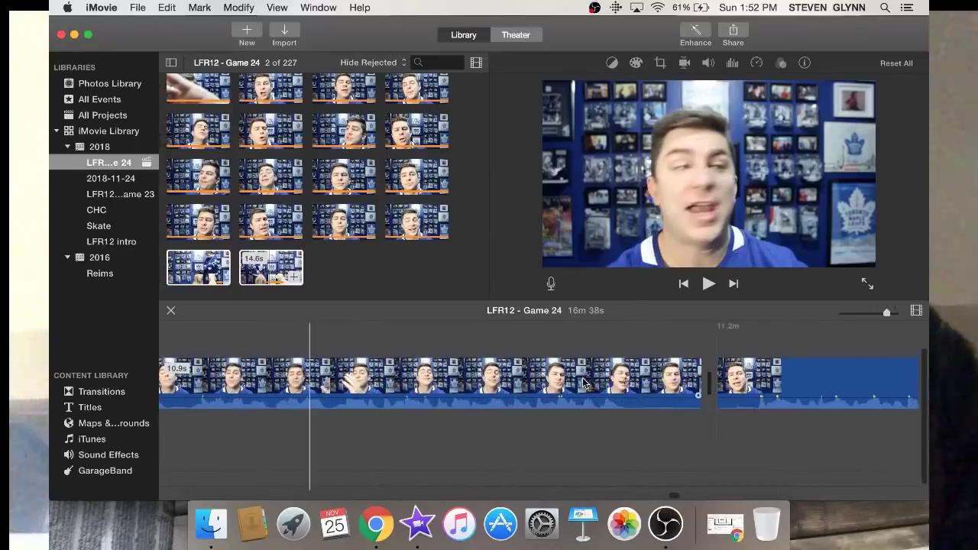
pyautogui.press('super+b')
pyautogui.click(643, 371)
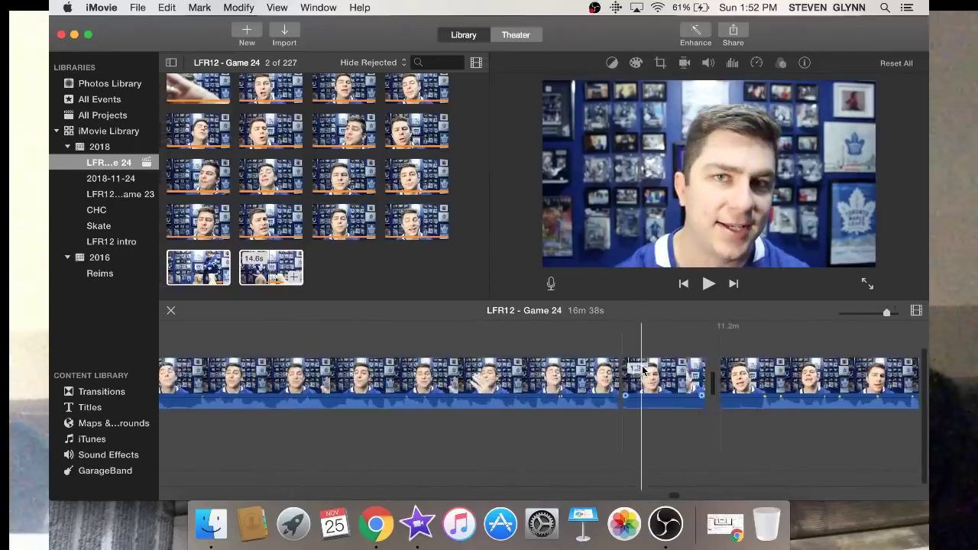
pyautogui.press('Delete')
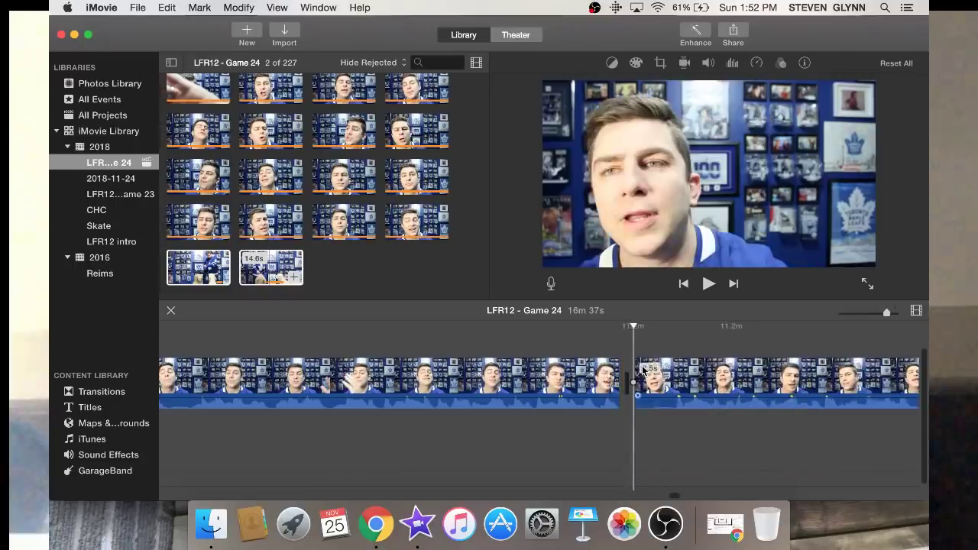
# Split the 8.5-second clip and delete its opening of about 0.7 seconds and its quiet ending after the speech
pyautogui.hscroll(5, 643, 371)
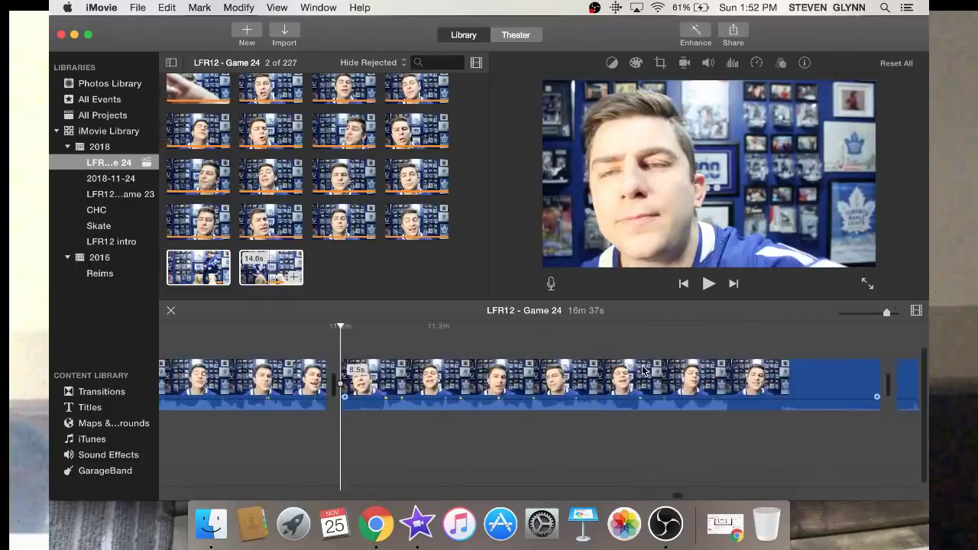
pyautogui.click(378, 352)
pyautogui.press('super+b')
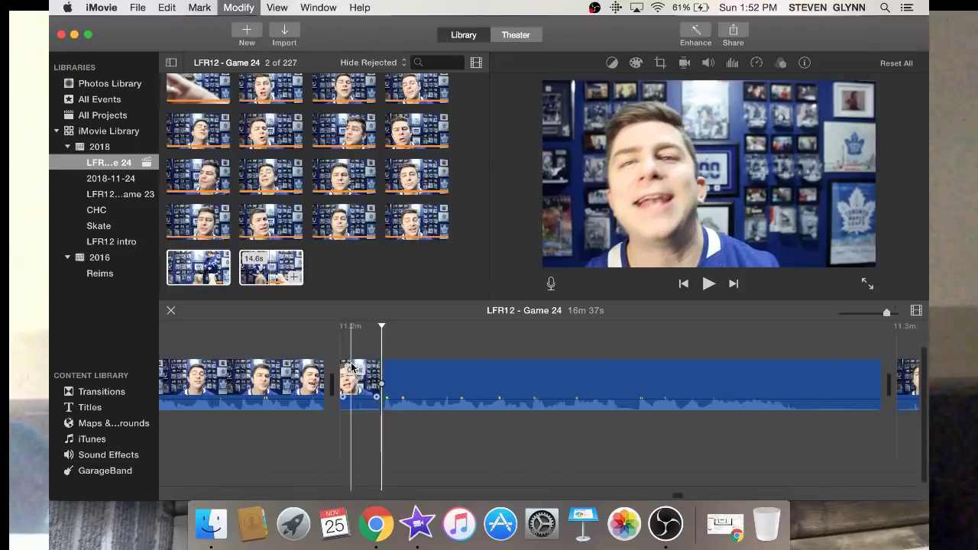
pyautogui.click(351, 368)
pyautogui.press('Delete')
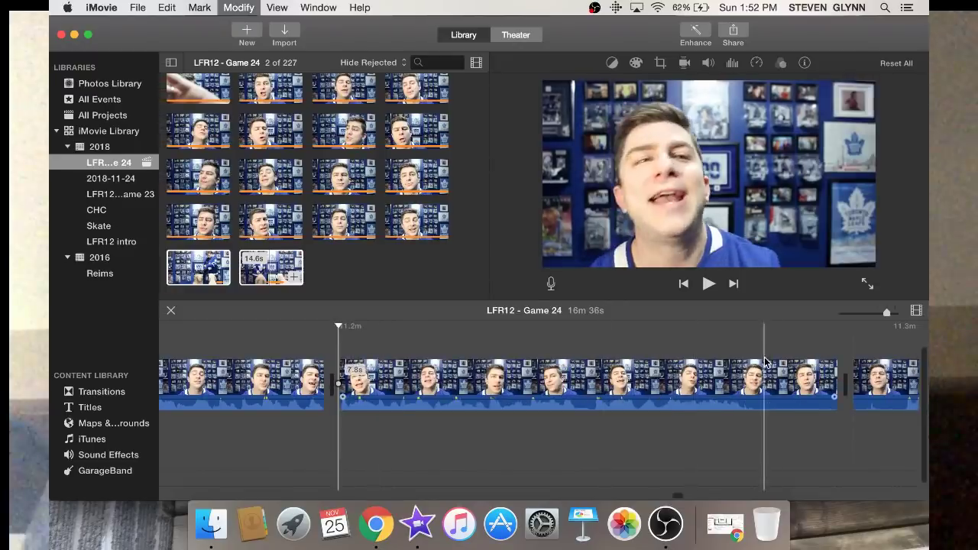
pyautogui.press('super+b')
pyautogui.click(775, 373)
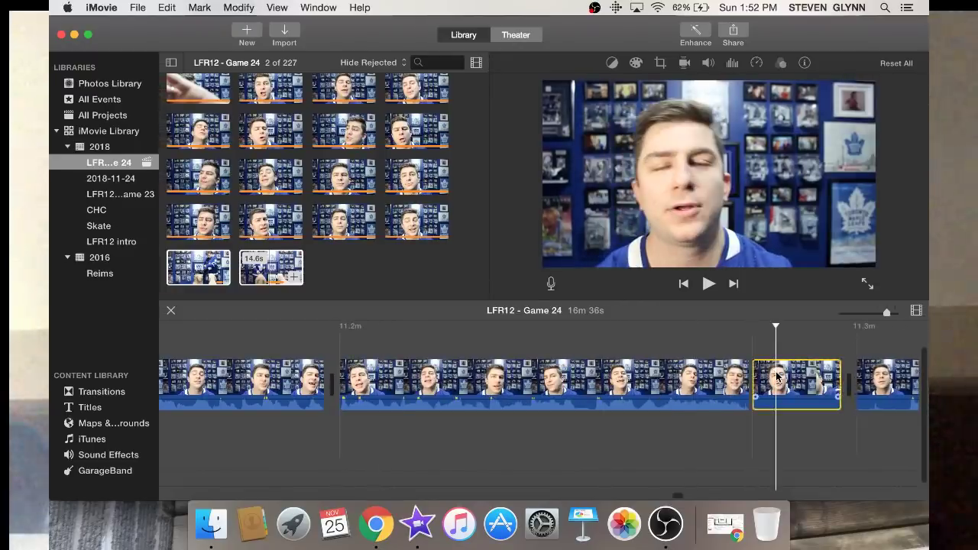
pyautogui.press('Delete')
# Split the short clip at 11.3 minutes and delete its 0.8-second opening and its ending of about one second
pyautogui.hscroll(10, 772, 375)
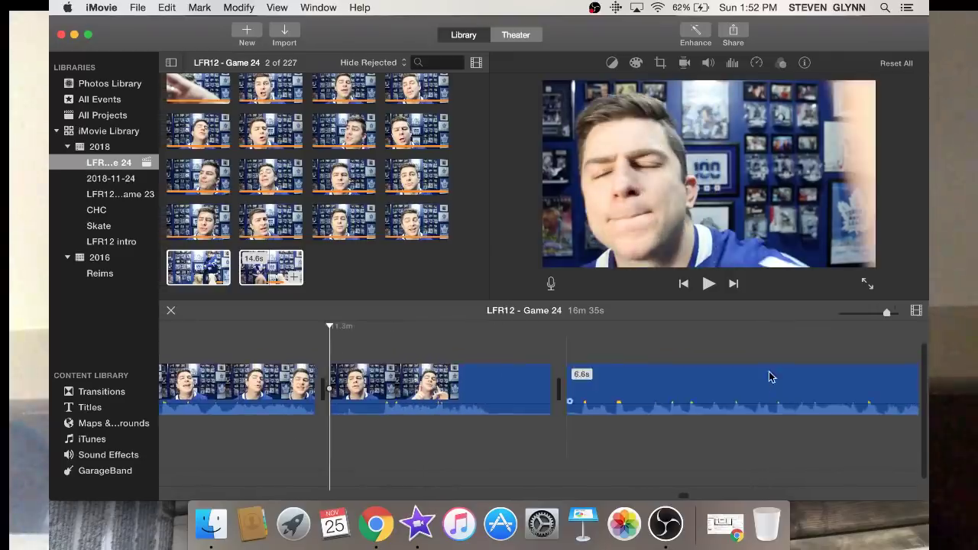
pyautogui.press('space')
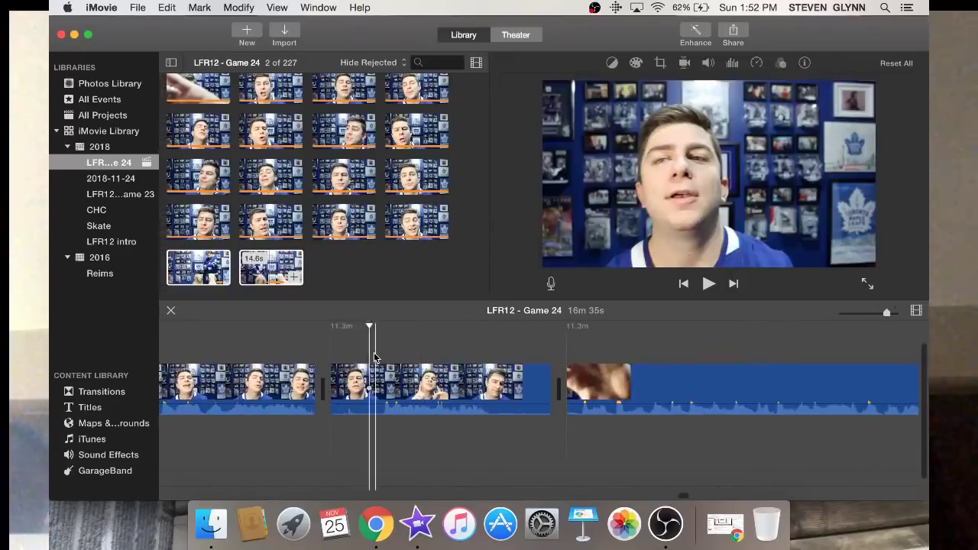
pyautogui.press('super+b')
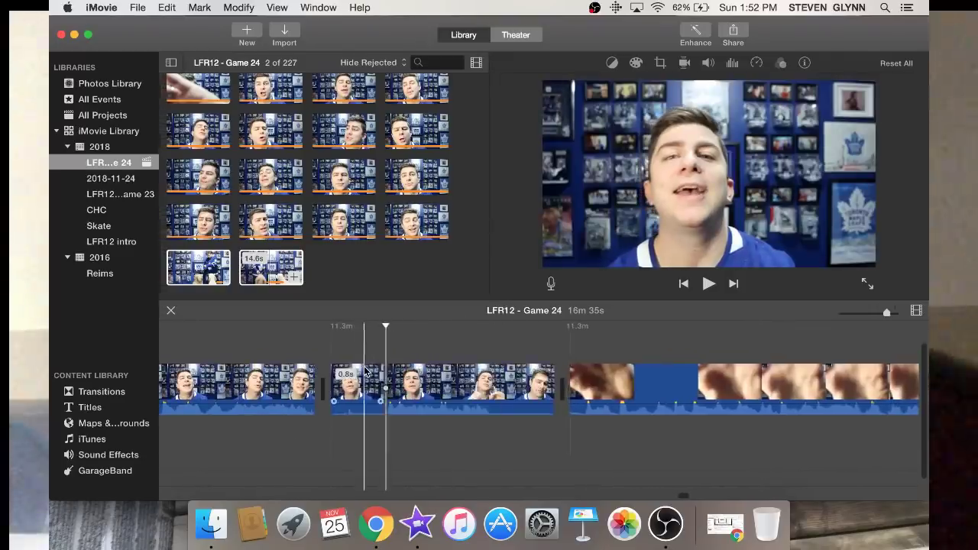
pyautogui.click(364, 371)
pyautogui.press('Delete')
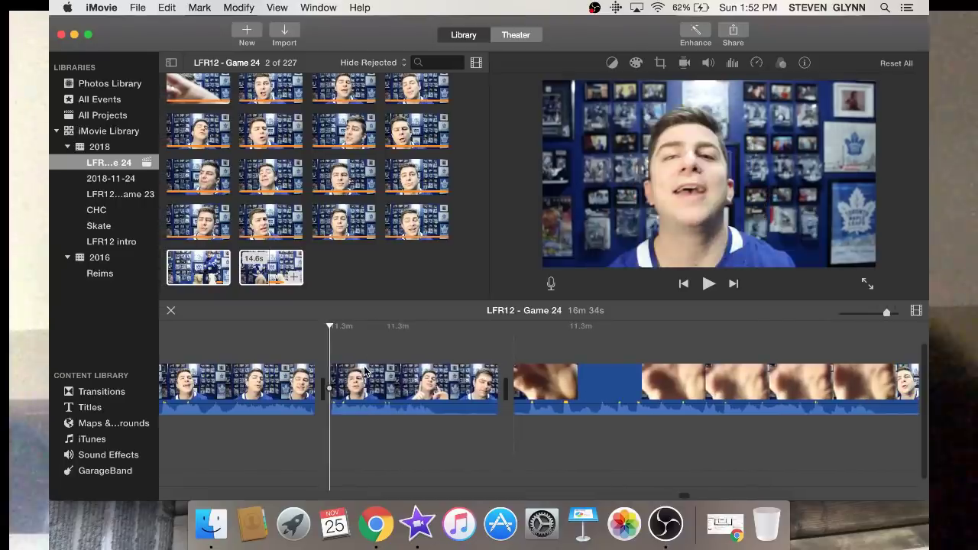
pyautogui.press('super+b')
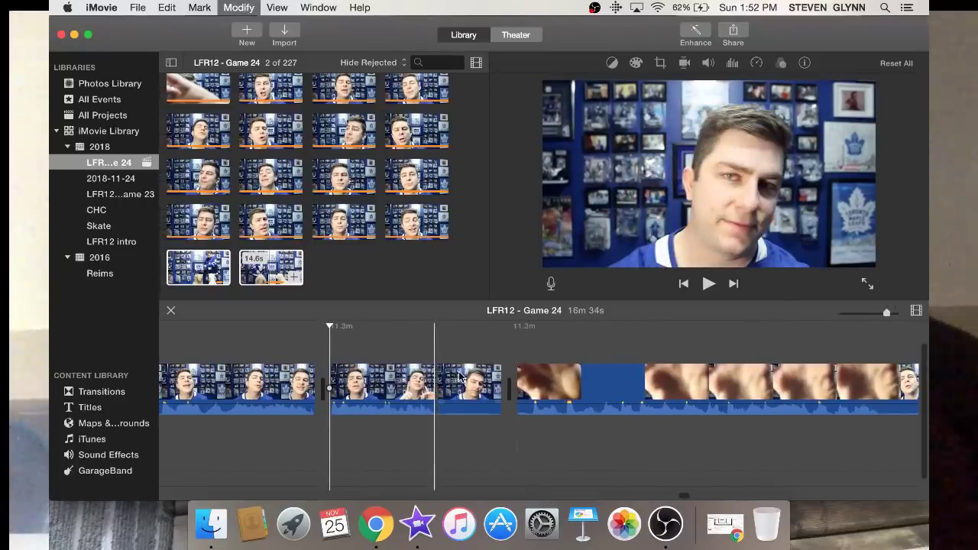
pyautogui.click(458, 376)
pyautogui.press('Delete')
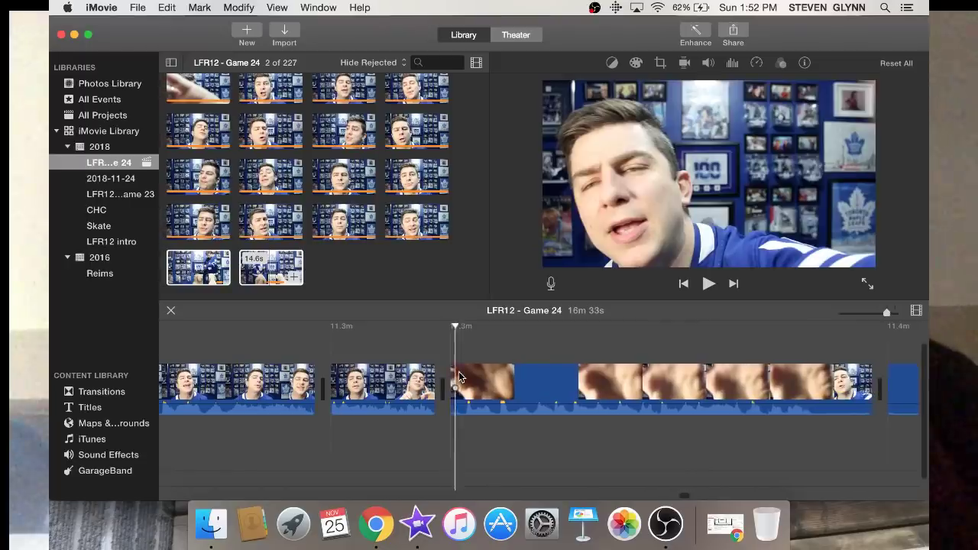
# Split the 6.6-second clip that begins with a hand covering the camera, deleting its very short opening and its quiet ending
pyautogui.press('super+b')
pyautogui.click(459, 376)
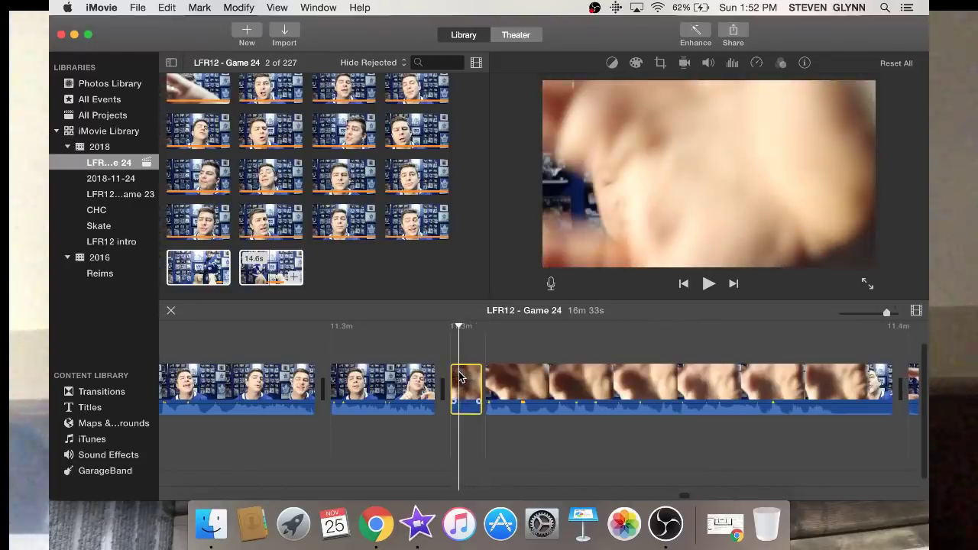
pyautogui.press('Delete')
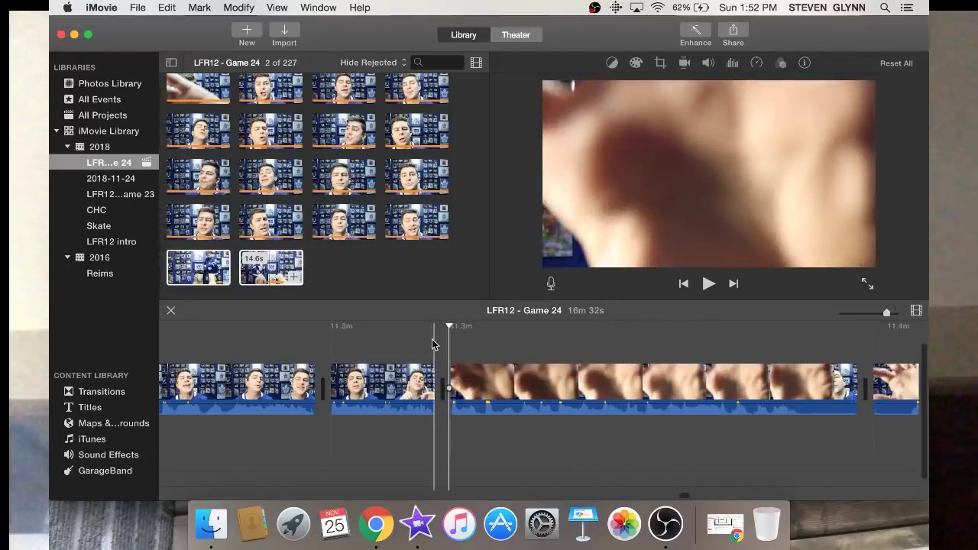
pyautogui.press('space')
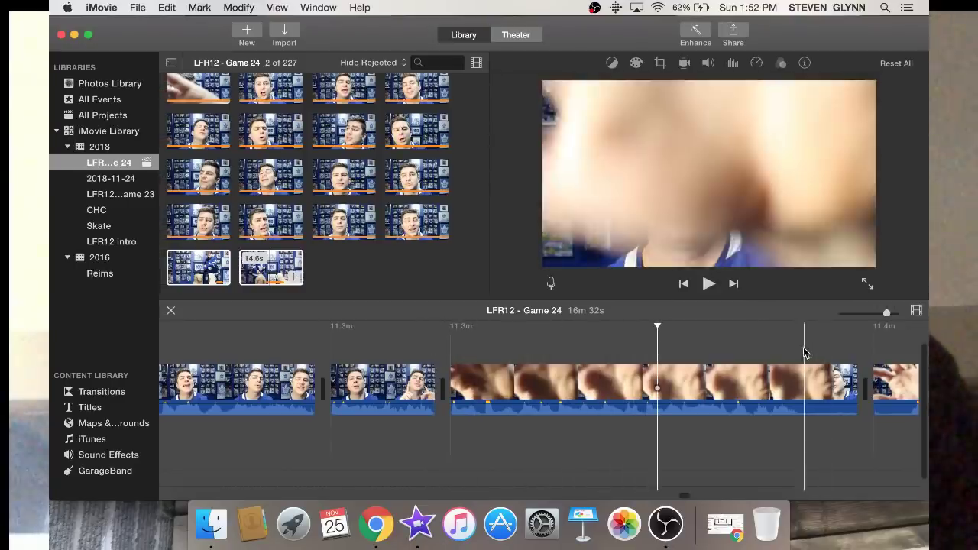
pyautogui.press('super+b')
pyautogui.click(829, 370)
pyautogui.press('Delete')
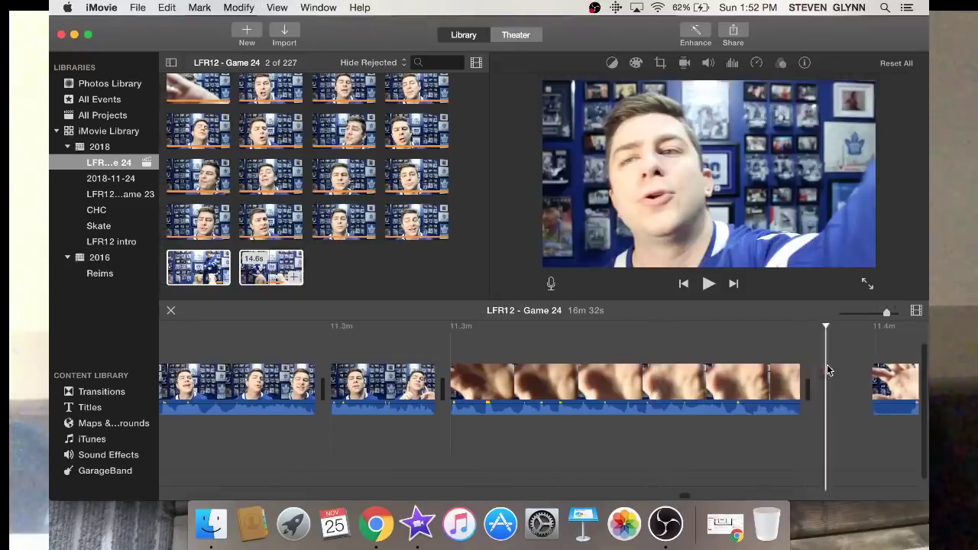
# Split the 15.5-second clip at 11.4 minutes, deleting its 0.6-second opening and its quiet ending of about 0.8 seconds
pyautogui.hscroll(5, 829, 370)
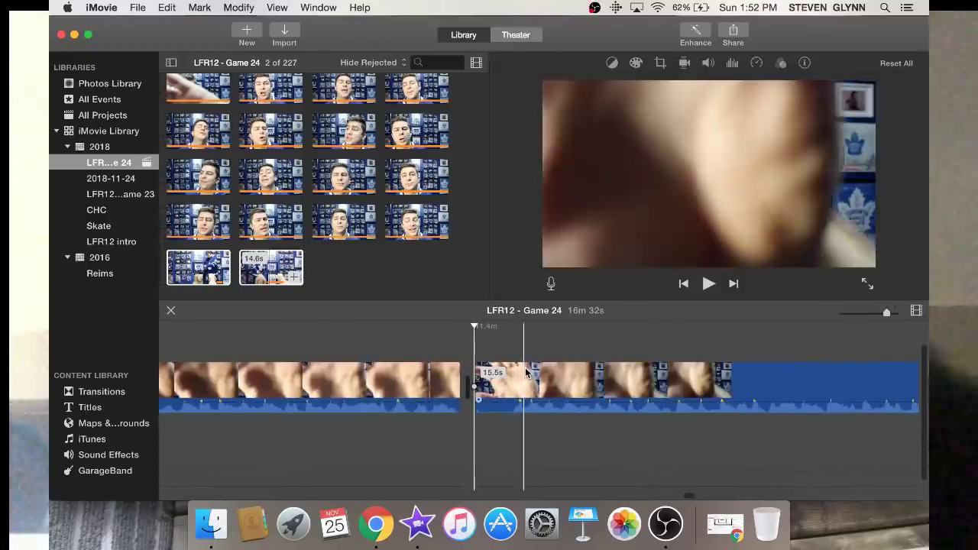
pyautogui.hscroll(5, 524, 374)
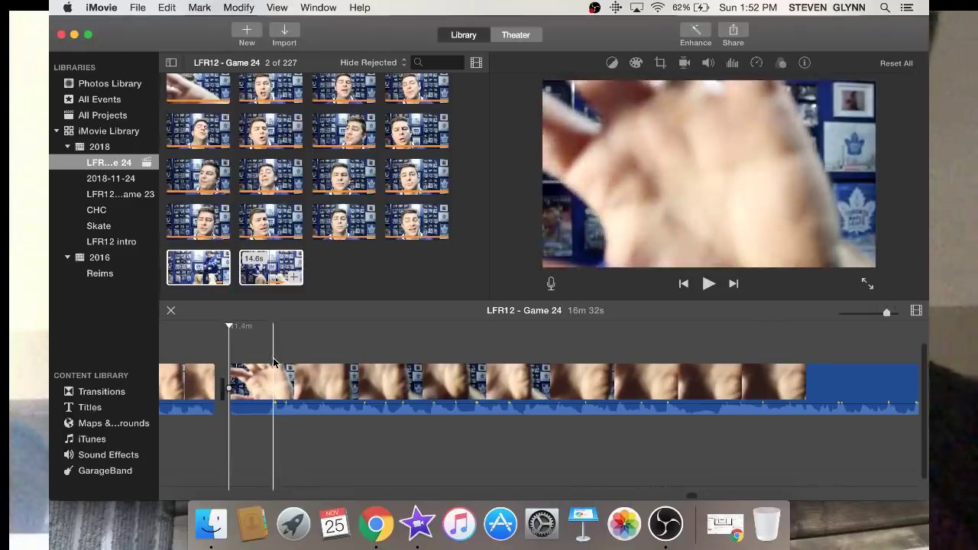
pyautogui.click(267, 355)
pyautogui.press('super+b')
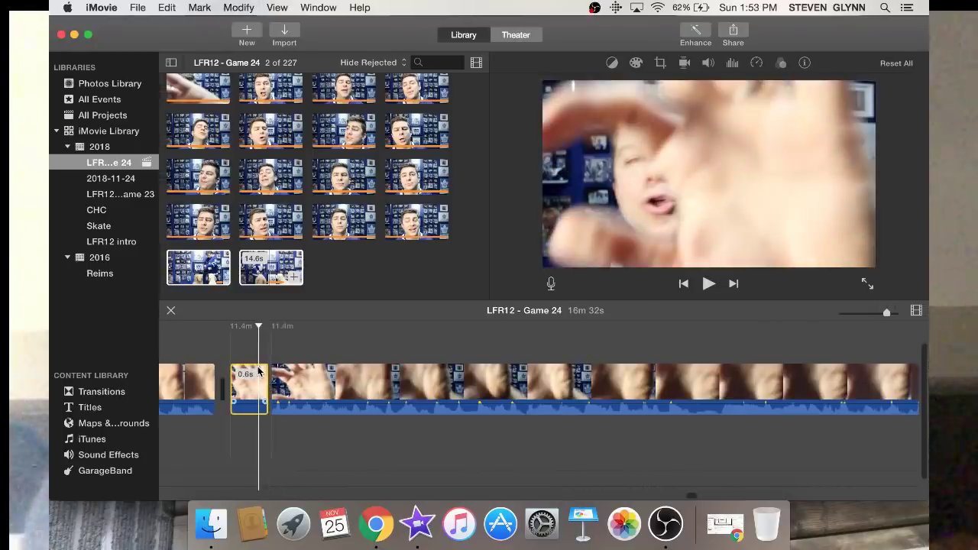
pyautogui.press('Delete')
pyautogui.hscroll(10, 258, 375)
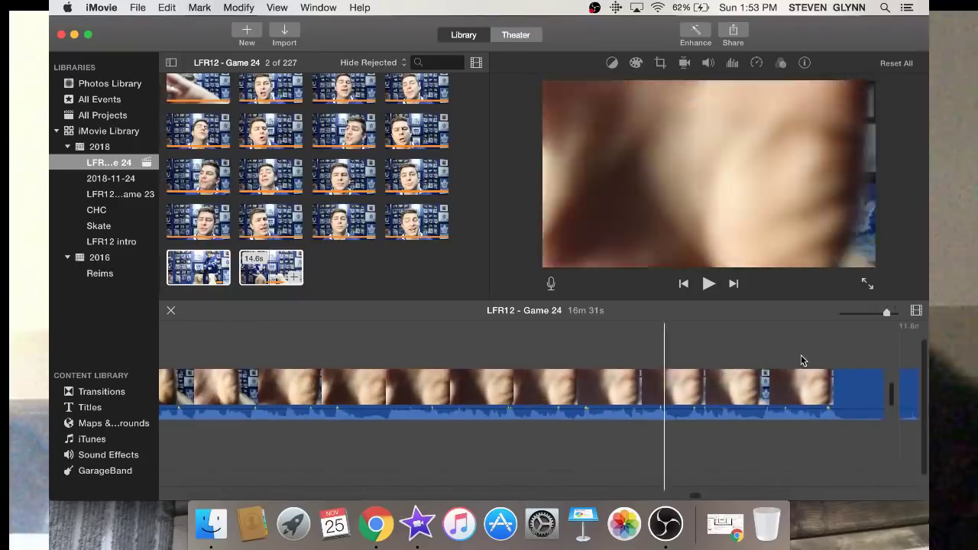
pyautogui.click(854, 384)
pyautogui.press('Delete')
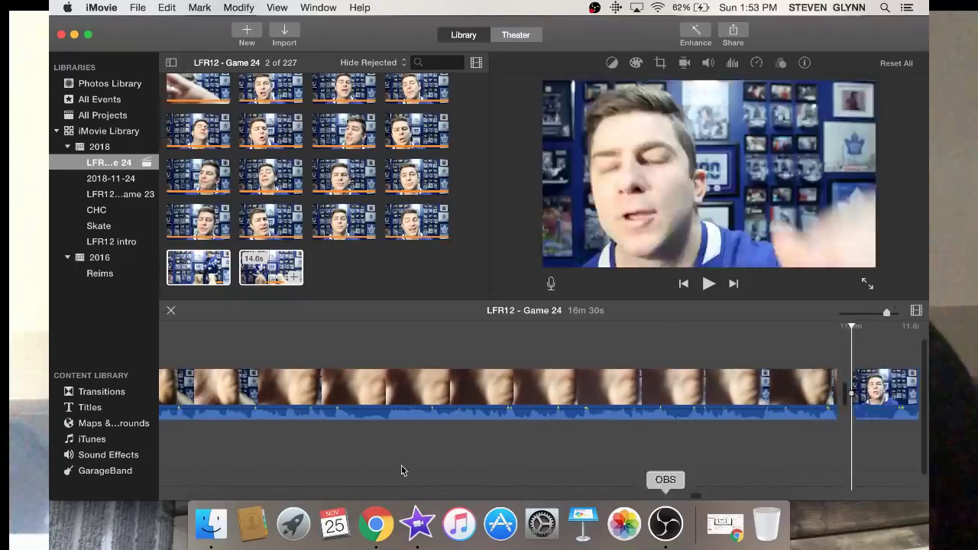
# Switch to Finder and select Screen Shot 2018-11-25 at 10.57.49 AM on the Desktop for the hand-covered clip at 11.3 minutes
pyautogui.hscroll(-5, 401, 465)
pyautogui.hscroll(-4, 403, 470)
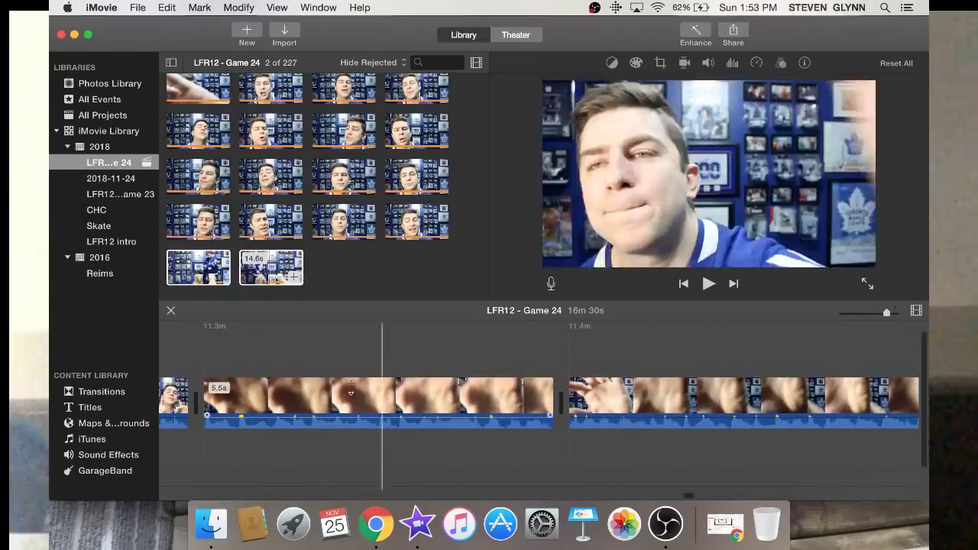
pyautogui.click(349, 397)
pyautogui.click(211, 523)
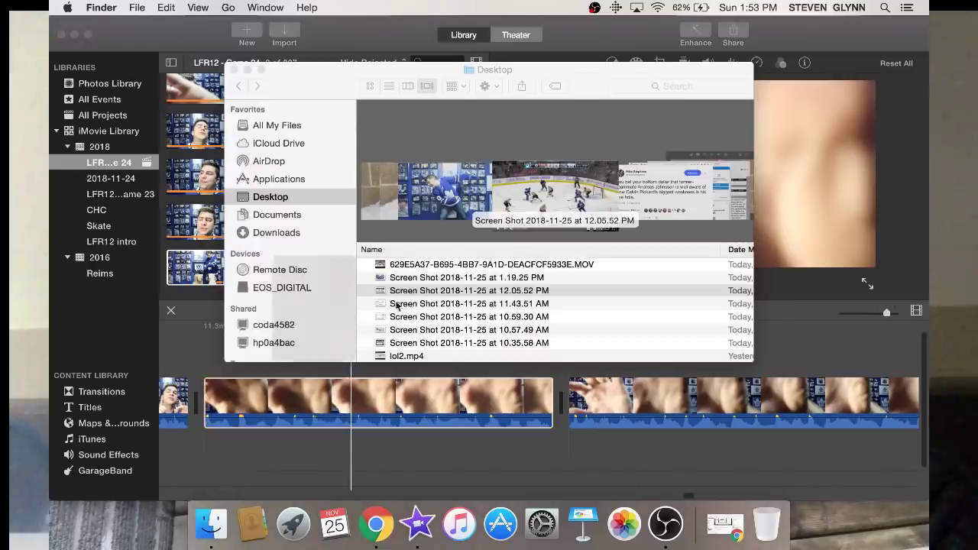
pyautogui.click(417, 290)
pyautogui.click(417, 280)
pyautogui.press('Down')
pyautogui.press('Down')
pyautogui.press('Down')
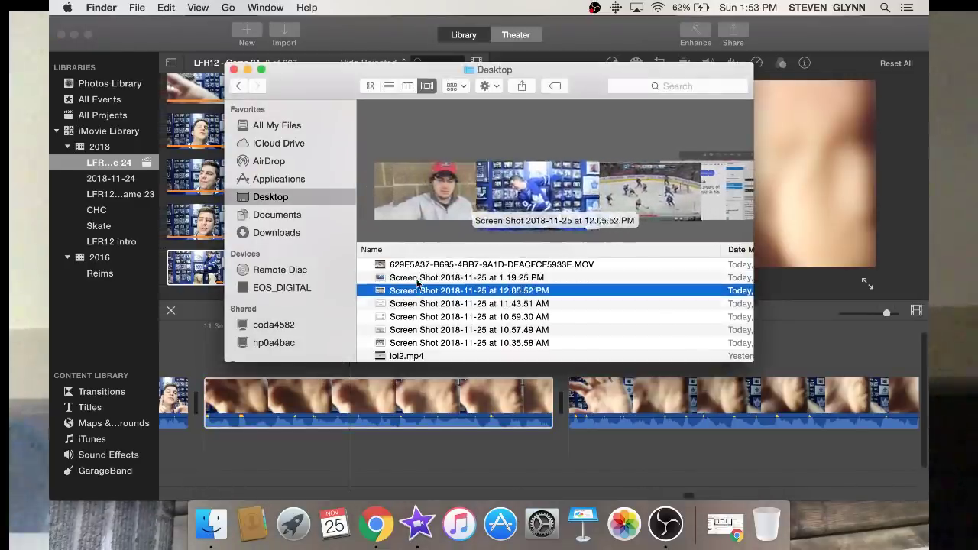
pyautogui.press('Down')
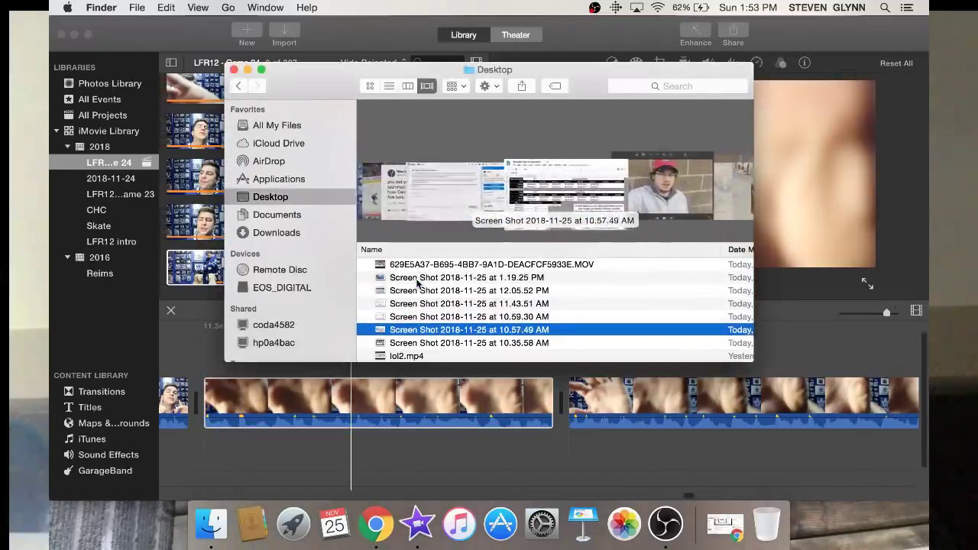
# Add the selected screenshot as a cutaway above the 5.5-second hand-covered clip, aligned with the clip's start
pyautogui.moveTo(337, 86); pyautogui.dragTo(335, 49)
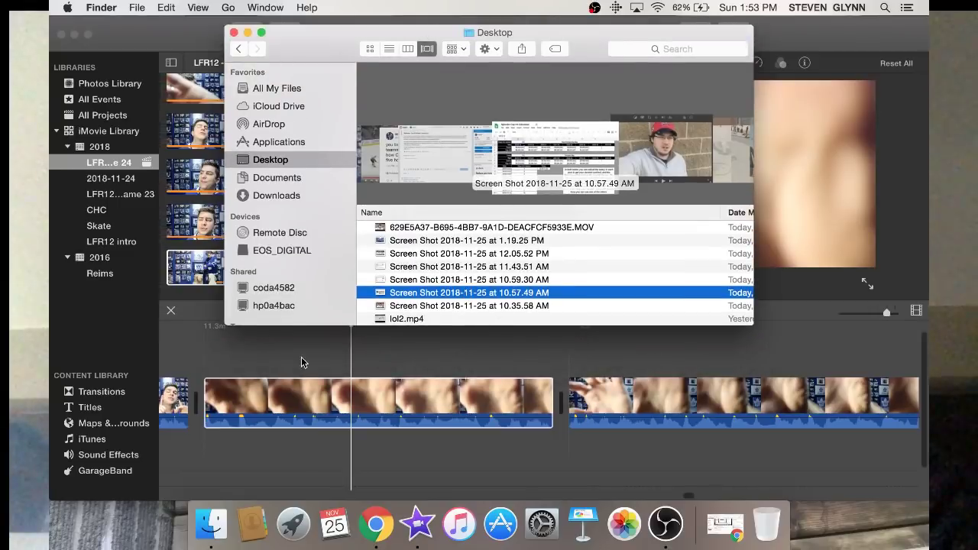
pyautogui.moveTo(302, 362); pyautogui.dragTo(206, 343)
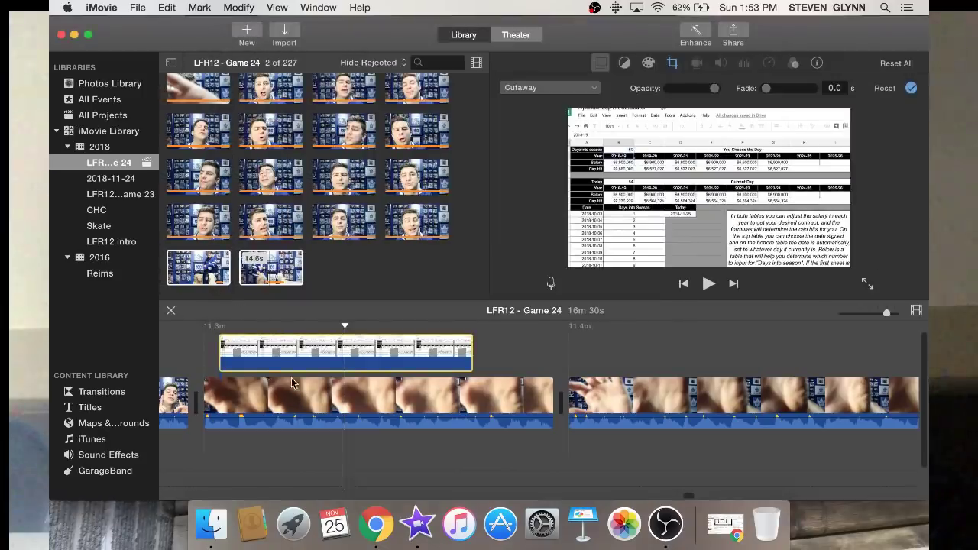
pyautogui.moveTo(291, 348); pyautogui.dragTo(257, 348)
pyautogui.press('super+z')
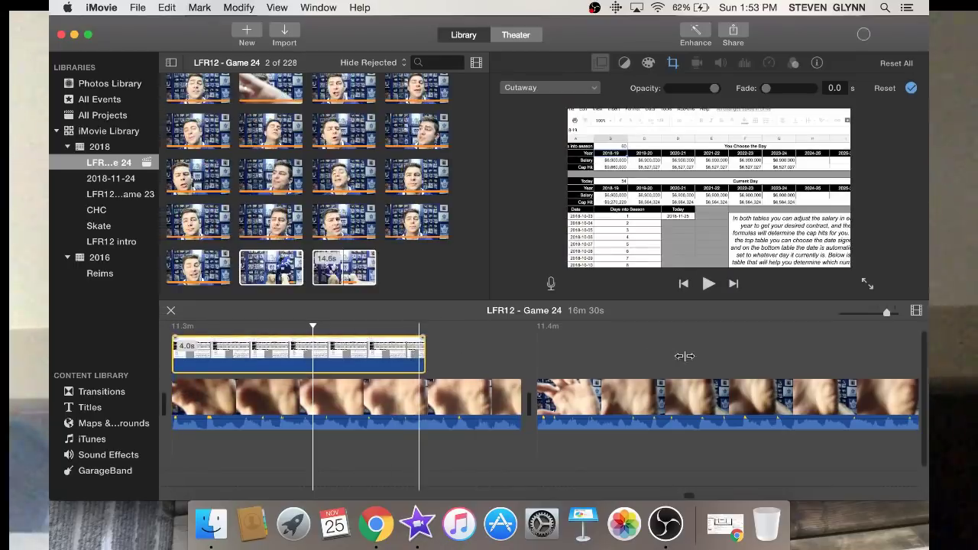
# Extend the screenshot cutaway to 19.7 seconds so it ends with the second hand-covered clip at 11.6 minutes
pyautogui.moveTo(684, 356); pyautogui.dragTo(747, 374)
pyautogui.hscroll(5, 747, 375)
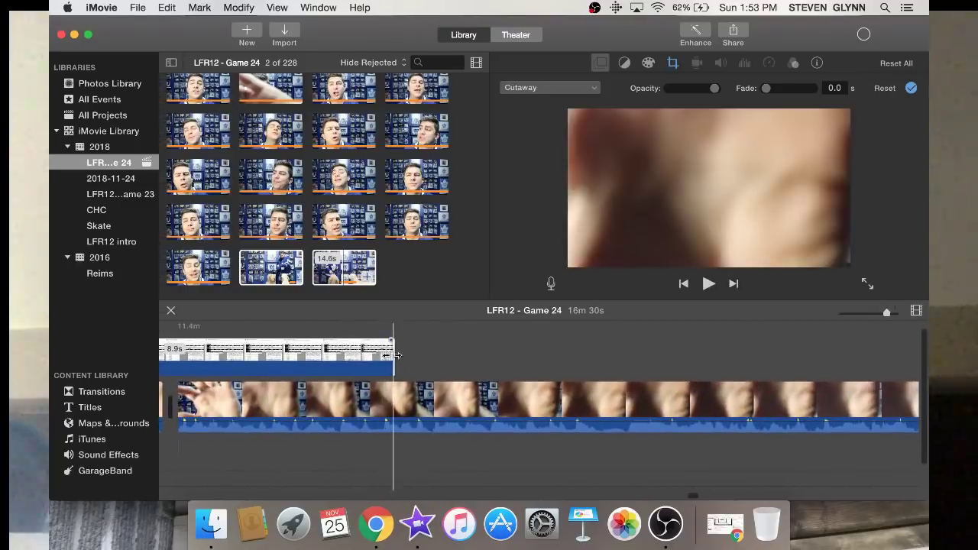
pyautogui.moveTo(395, 355); pyautogui.dragTo(837, 375)
pyautogui.hscroll(5, 837, 375)
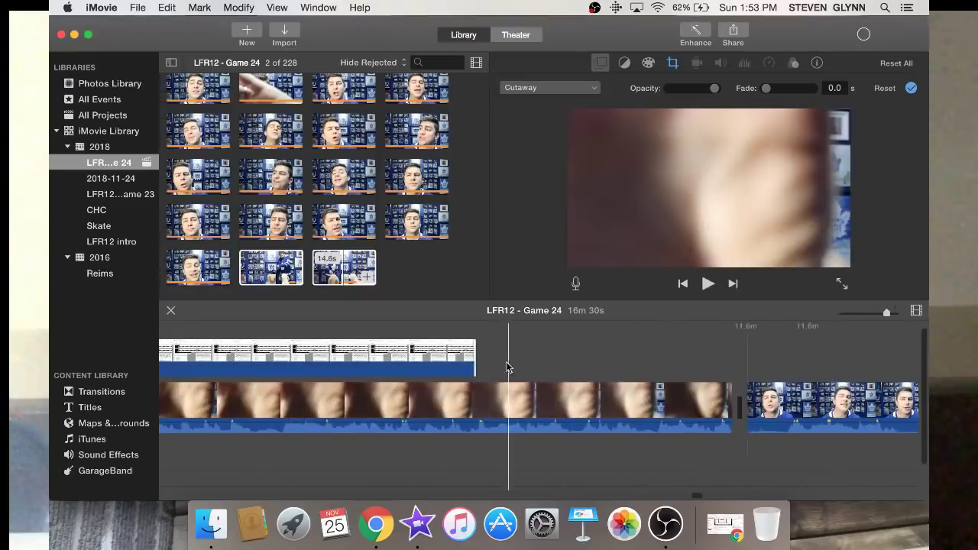
pyautogui.moveTo(616, 356); pyautogui.dragTo(738, 351)
# Change the screenshot cutaway's cropping style from Ken Burns to Crop to Fill
pyautogui.click(665, 345)
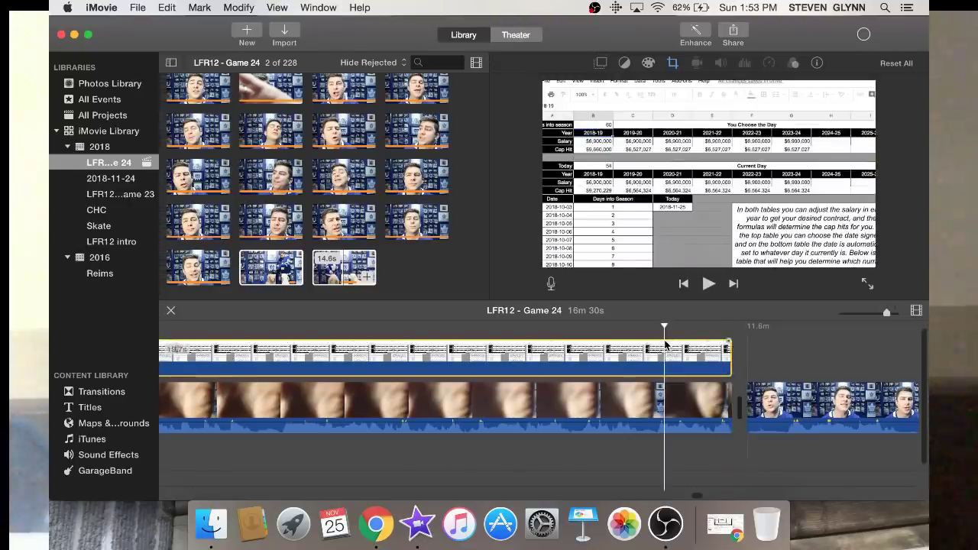
pyautogui.hscroll(-5, 664, 345)
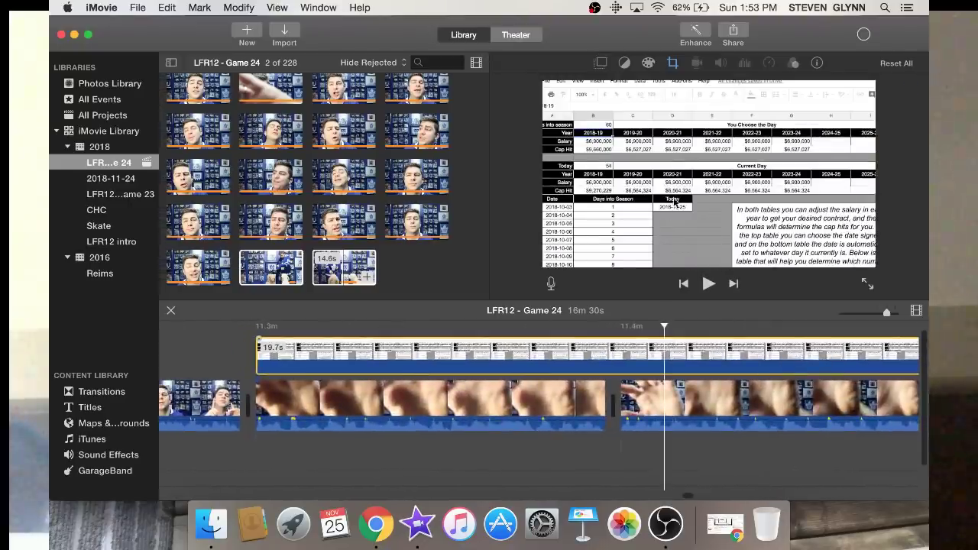
pyautogui.click(673, 64)
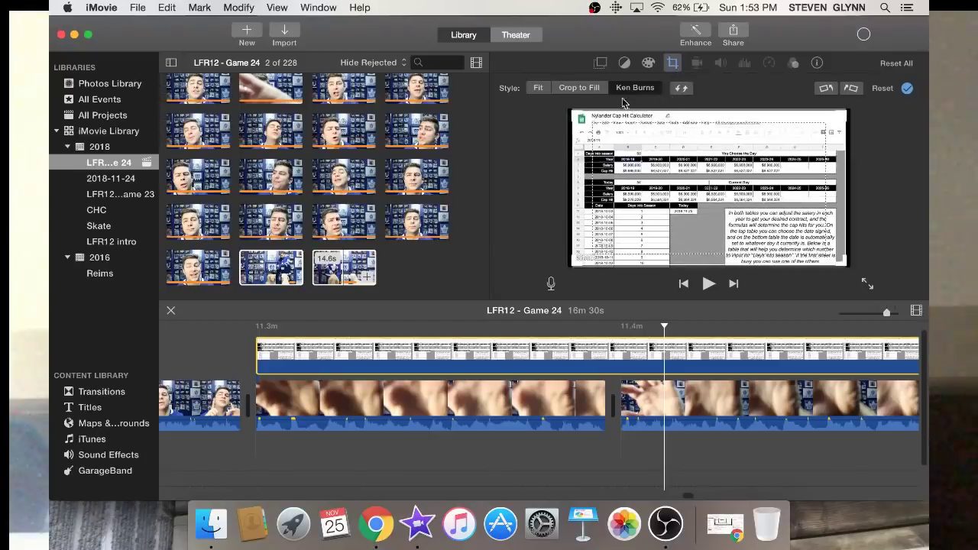
pyautogui.click(599, 88)
# Play the screenshot cutaway full screen from its start to check how it looks, and return to the editor
pyautogui.click(254, 334)
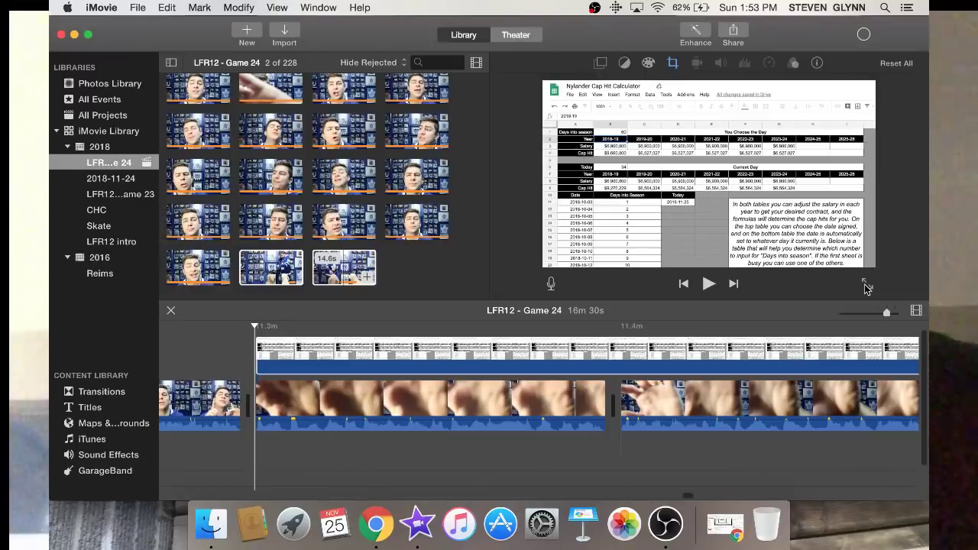
pyautogui.click(865, 285)
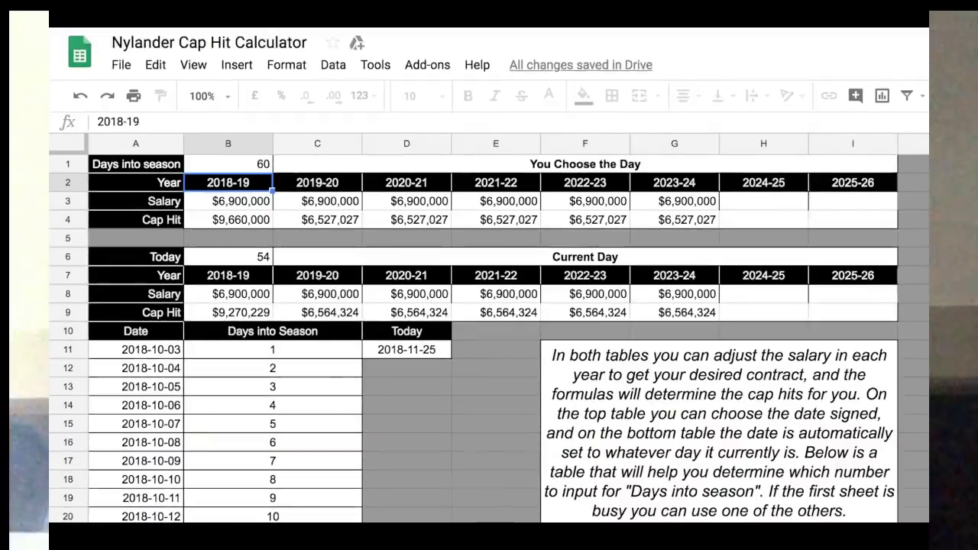
pyautogui.press('space')
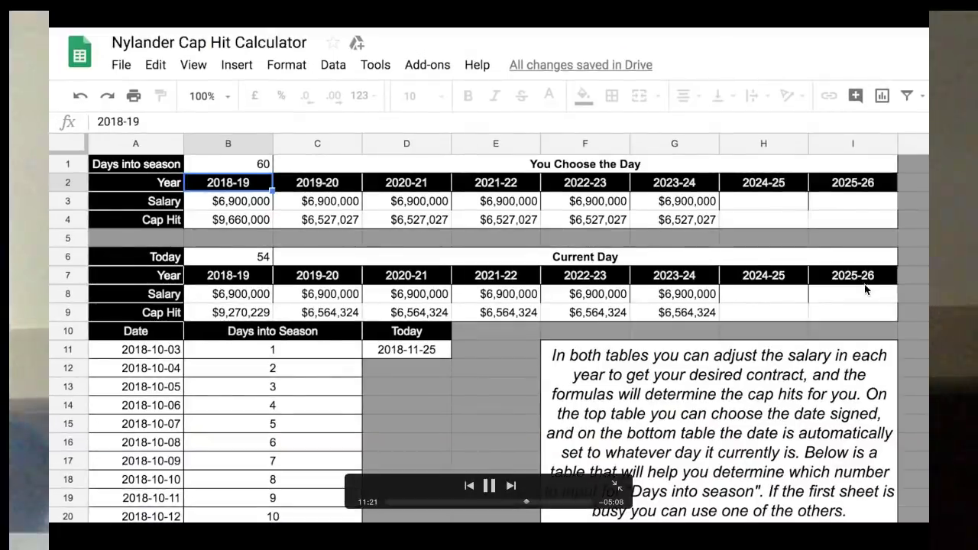
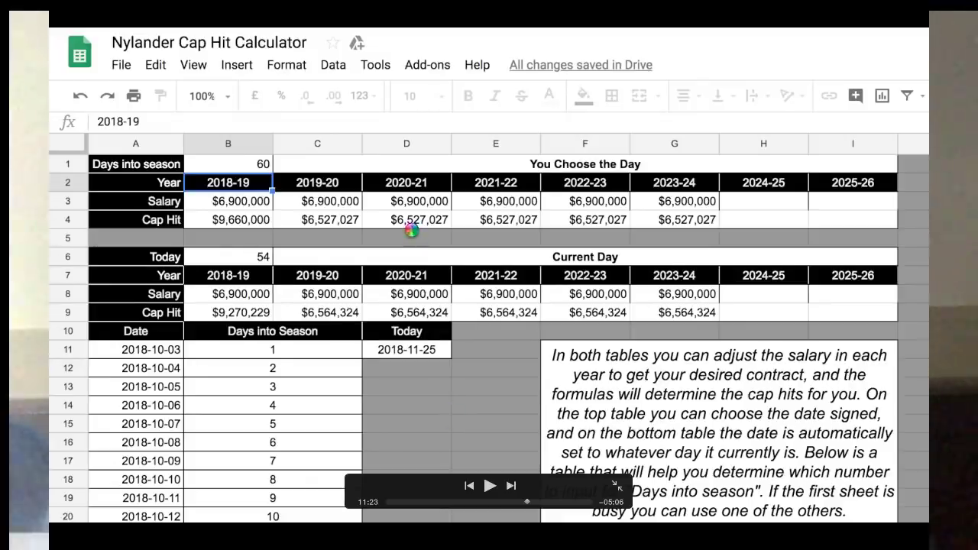
pyautogui.press('Escape')
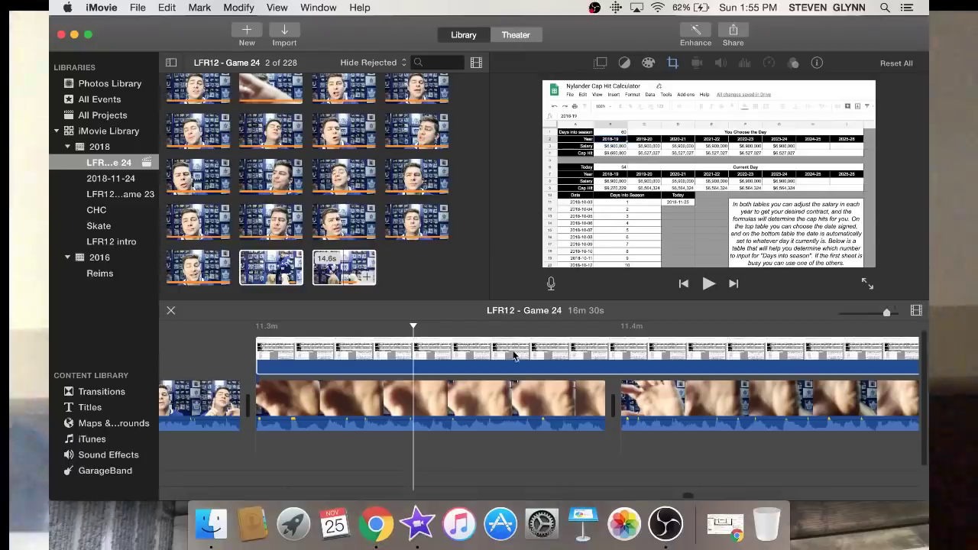
# Split the clip that follows the cutaway at 11.6 minutes and delete its opening of about 2.7 seconds
pyautogui.hscroll(15, 516, 358)
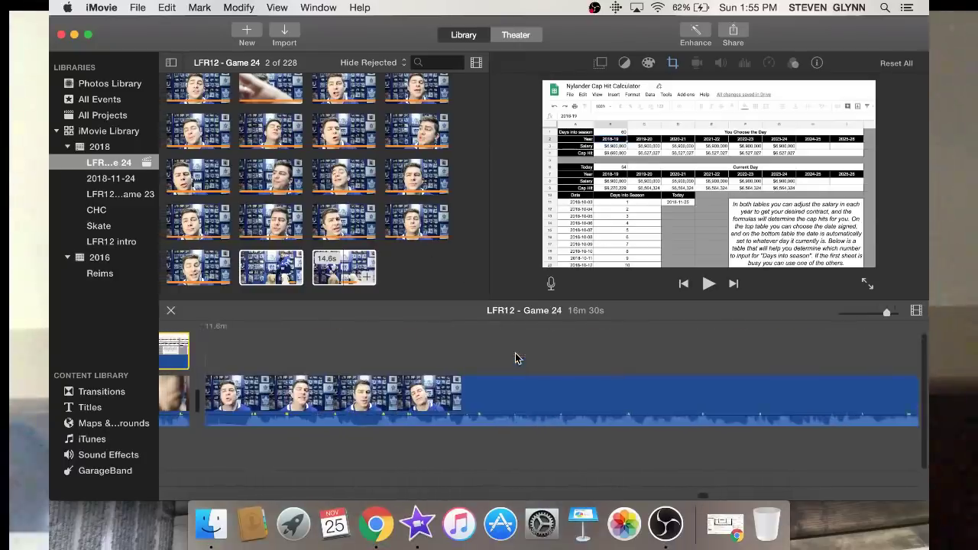
pyautogui.press('space')
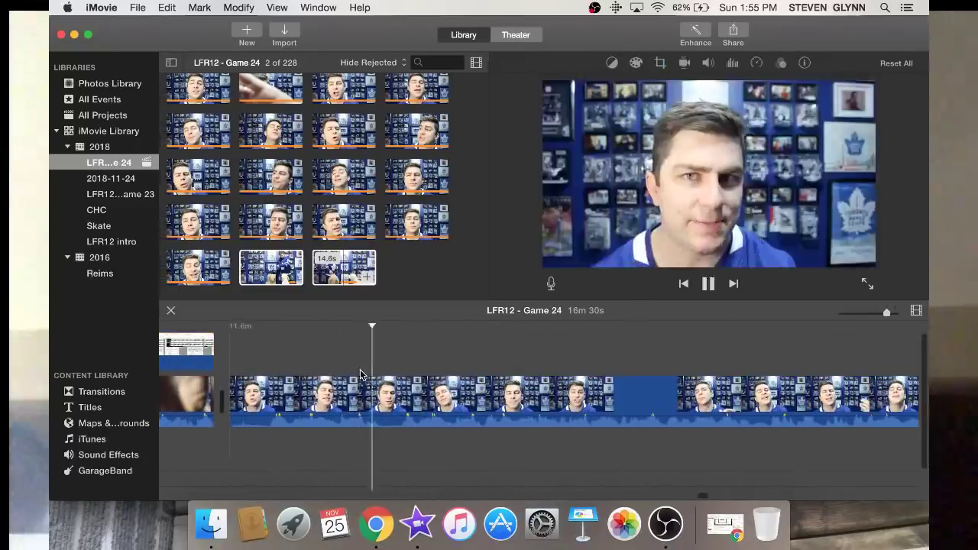
pyautogui.press('cmd+b')
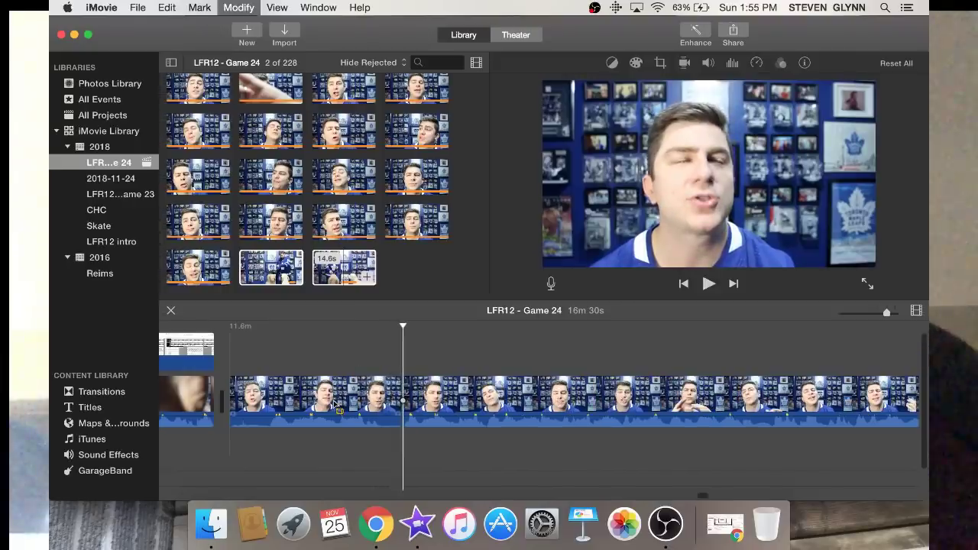
pyautogui.click(333, 405)
pyautogui.press('Delete')
# Split the remaining 16-second clip near its end and delete the quiet ending of about 1.3 seconds
pyautogui.hscroll(6, 412, 397)
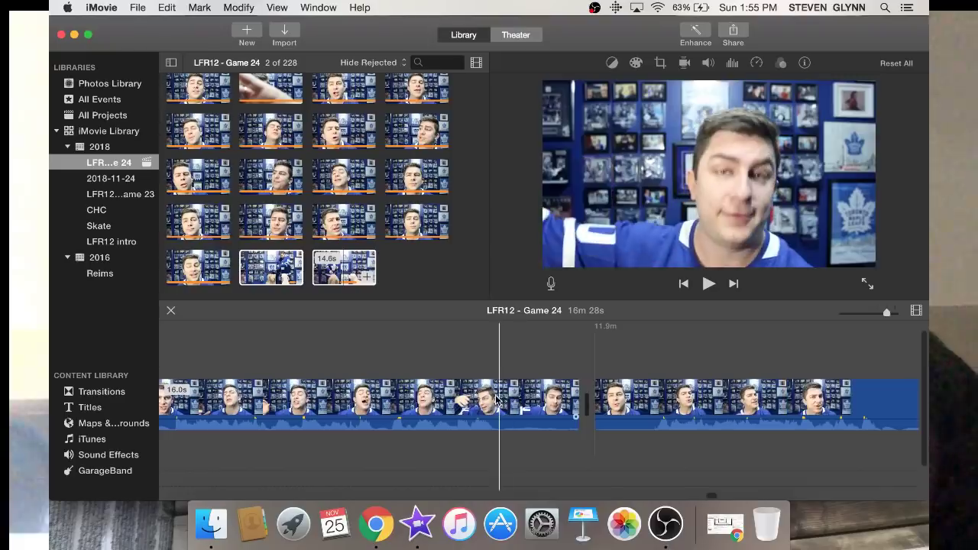
pyautogui.press('super+b')
pyautogui.click(555, 414)
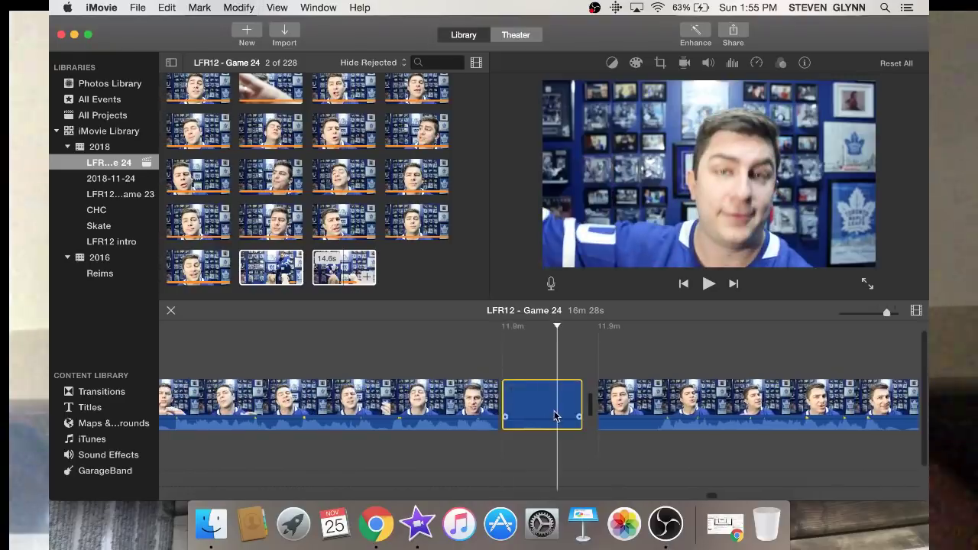
pyautogui.press('Delete')
# Cut about one second from the start of the 5.7-second clip at 11.9 minutes and delete its quiet ending of about one second
pyautogui.hscroll(5, 550, 412)
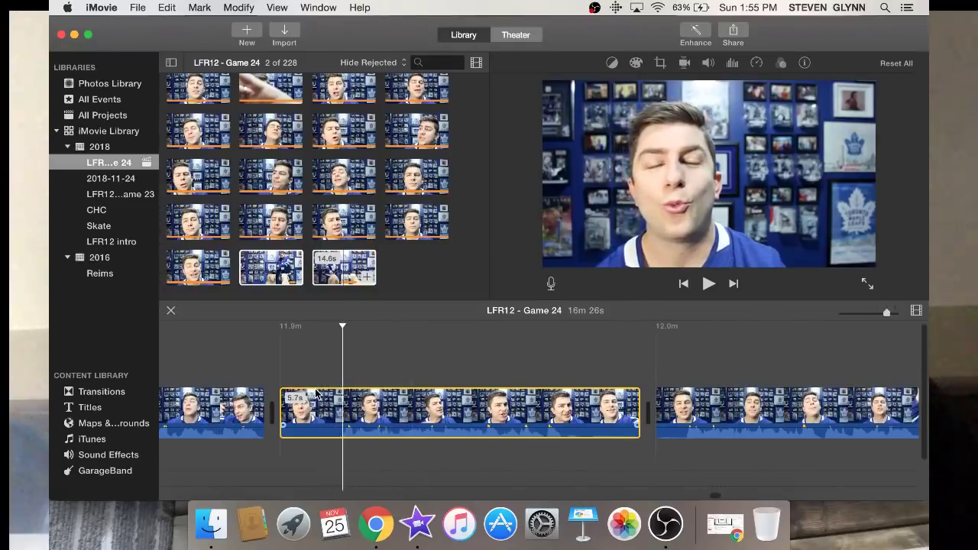
pyautogui.hotkey('alt', '/')
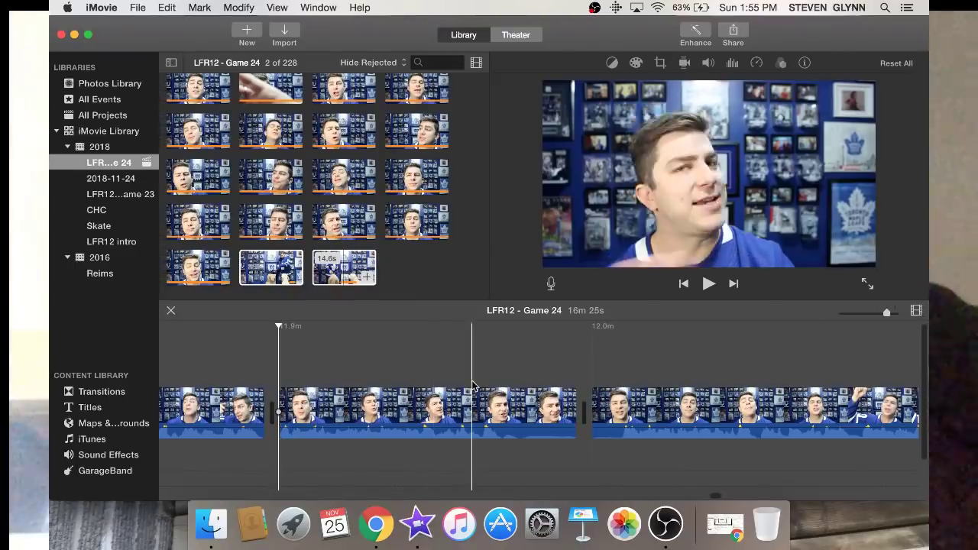
pyautogui.press('space')
pyautogui.press('space')
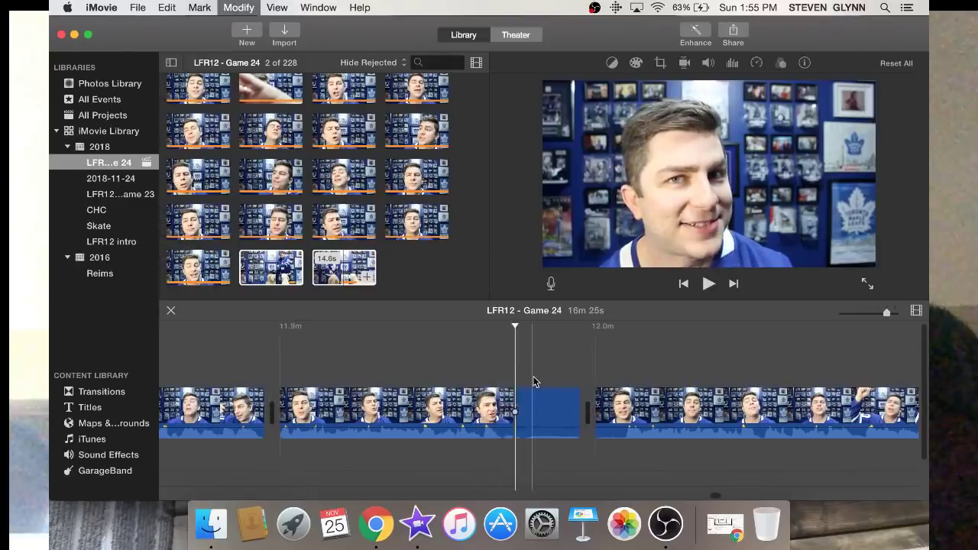
pyautogui.click(532, 390)
pyautogui.press('Delete')
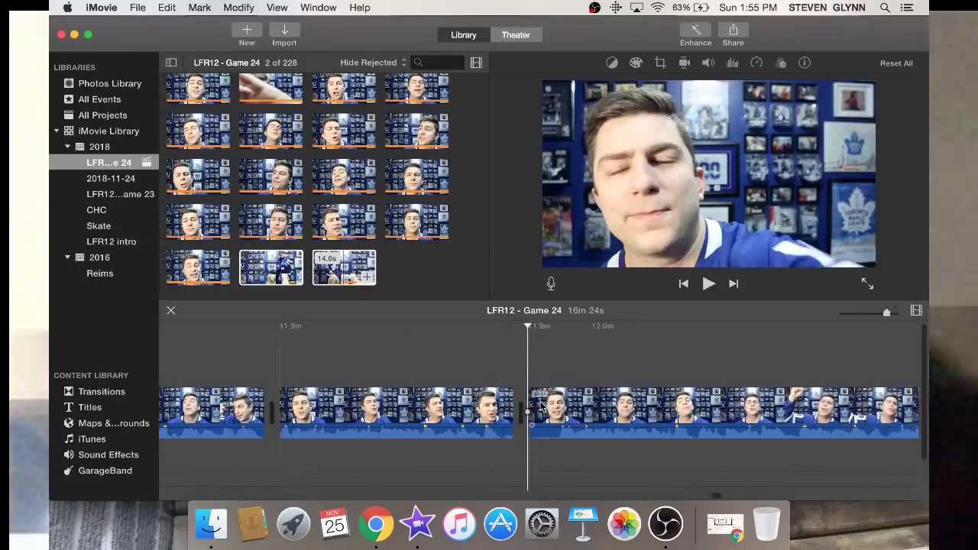
# Split the 28.1-second clip where the usable speech begins and delete its first 19 seconds
pyautogui.hscroll(5, 540, 401)
pyautogui.hscroll(10, 672, 445)
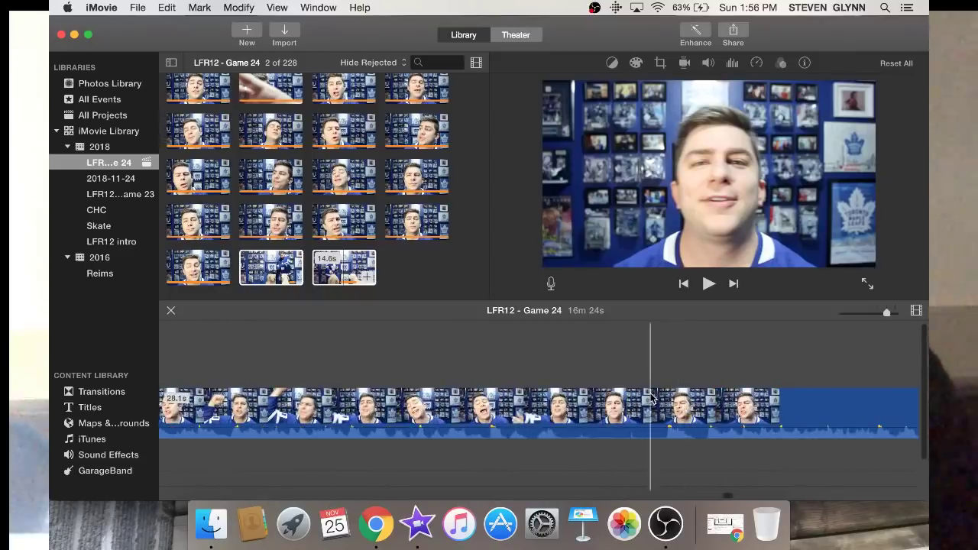
pyautogui.press('space')
pyautogui.press('space')
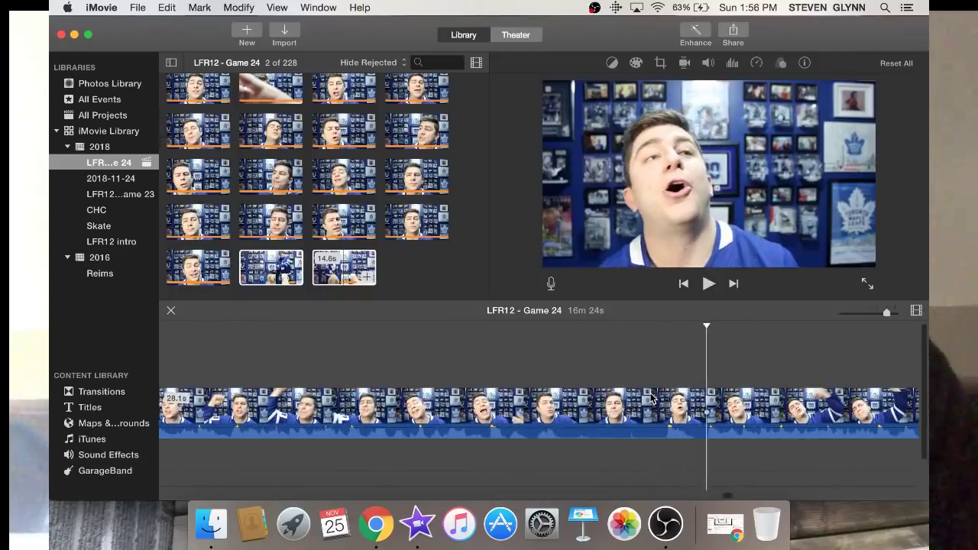
pyautogui.press('cmd+b')
pyautogui.click(652, 397)
pyautogui.hscroll(-5, 651, 397)
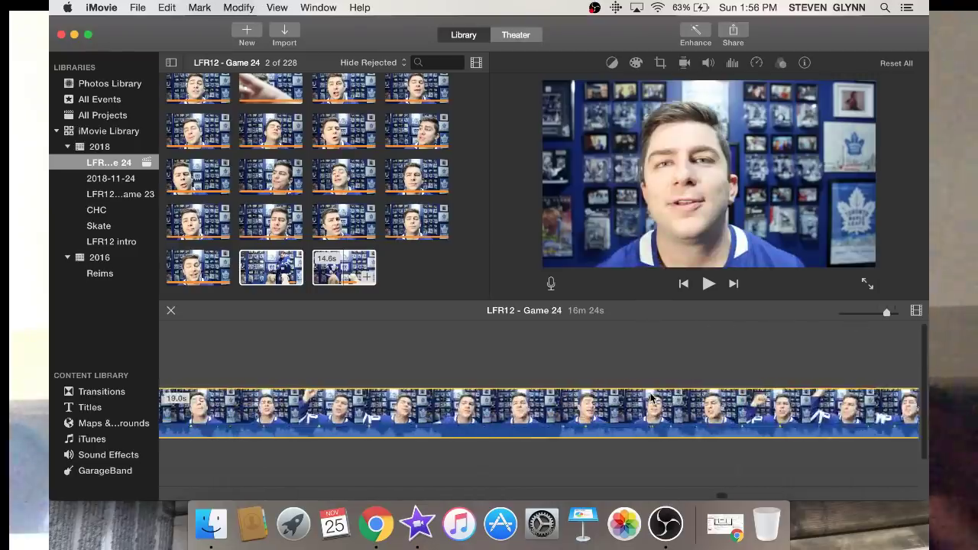
pyautogui.press('Delete')
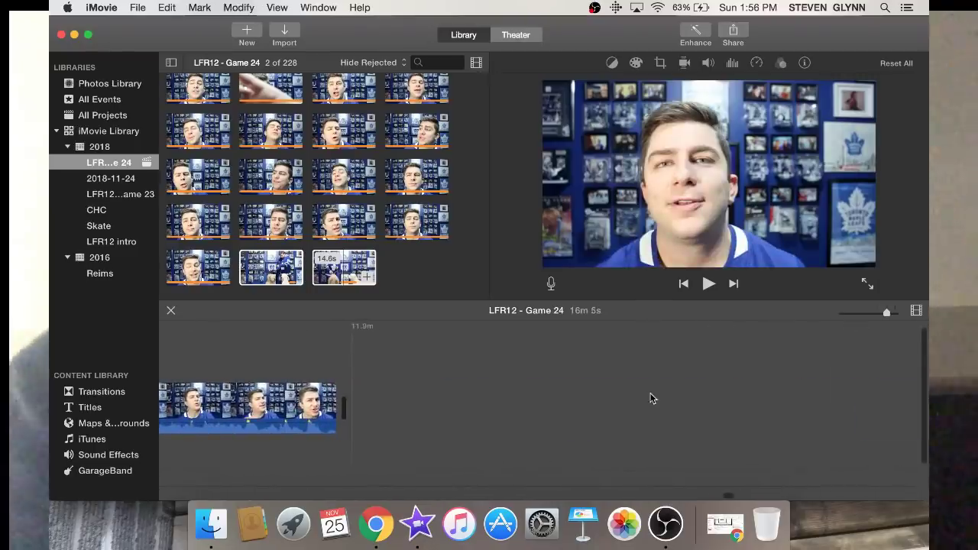
# Split the clip just before the 12.1-minute mark where the speech ends and delete its quiet ending of about one second
pyautogui.press('space')
pyautogui.hscroll(-5, 651, 399)
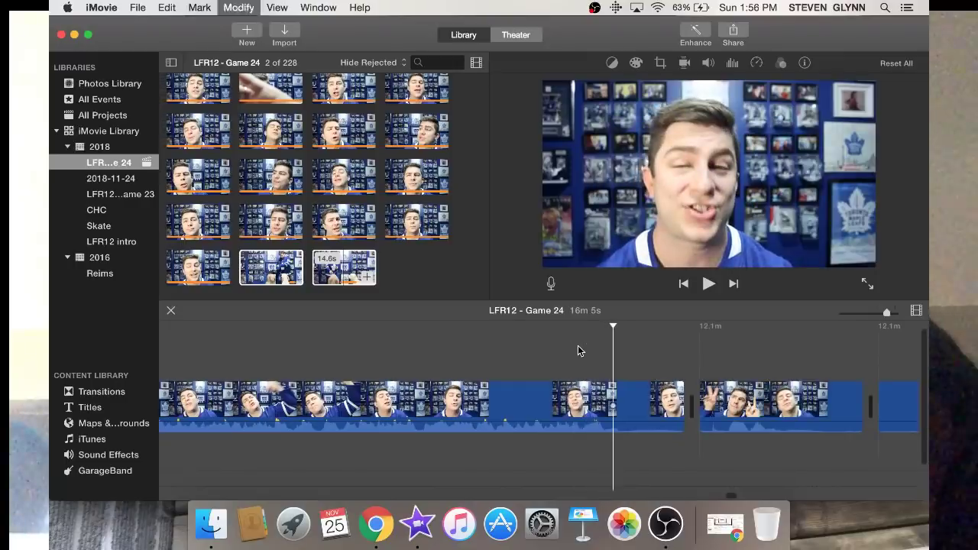
pyautogui.press('space')
pyautogui.press('Delete')
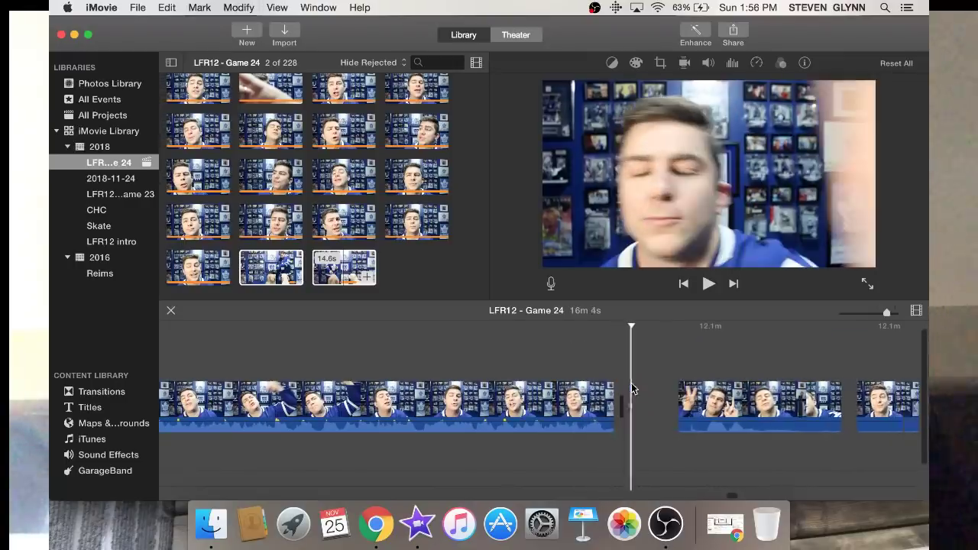
# Cut about half a second from the start of the 2.6-second clip at 12.1 minutes and delete its ending of about 1.5 seconds
pyautogui.press('Right')
pyautogui.press('Right')
pyautogui.press('Right')
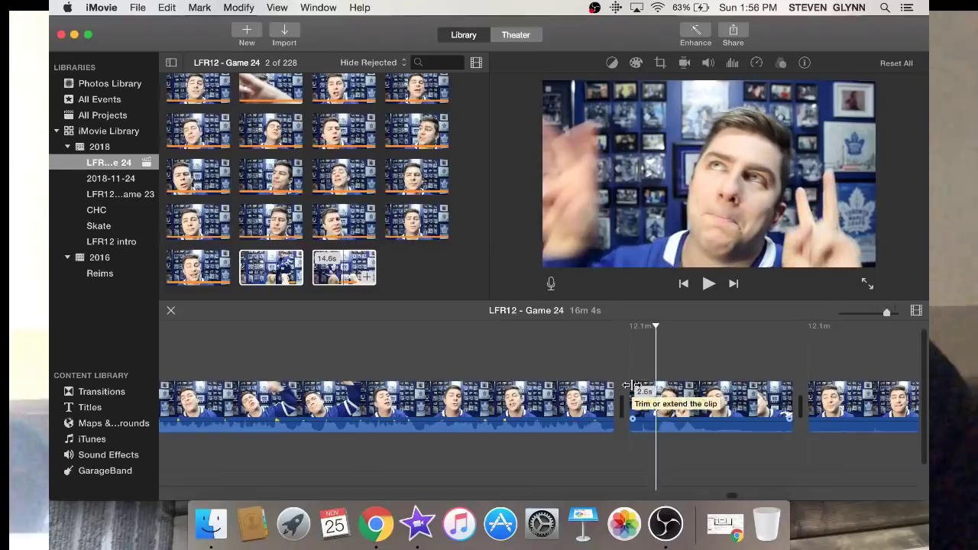
pyautogui.press('super+b')
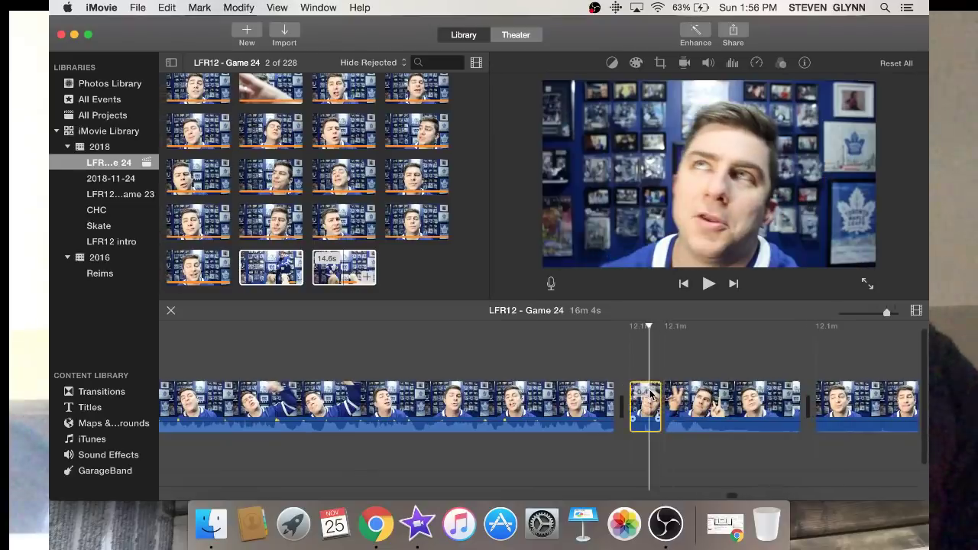
pyautogui.press('Delete')
pyautogui.press('space')
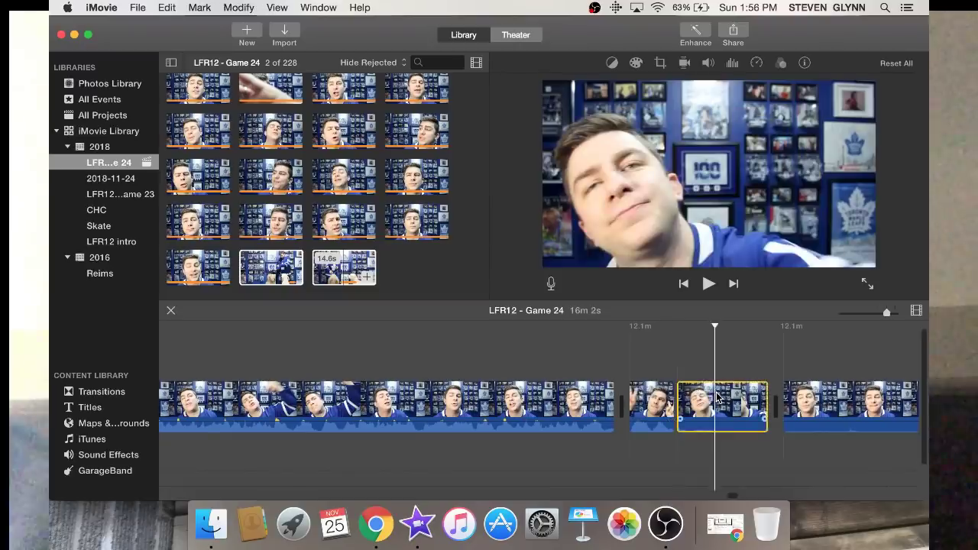
pyautogui.press('Delete')
# Split the 16.3-second clip where the speech begins and delete its quiet first 3 seconds
pyautogui.hscroll(5, 716, 394)
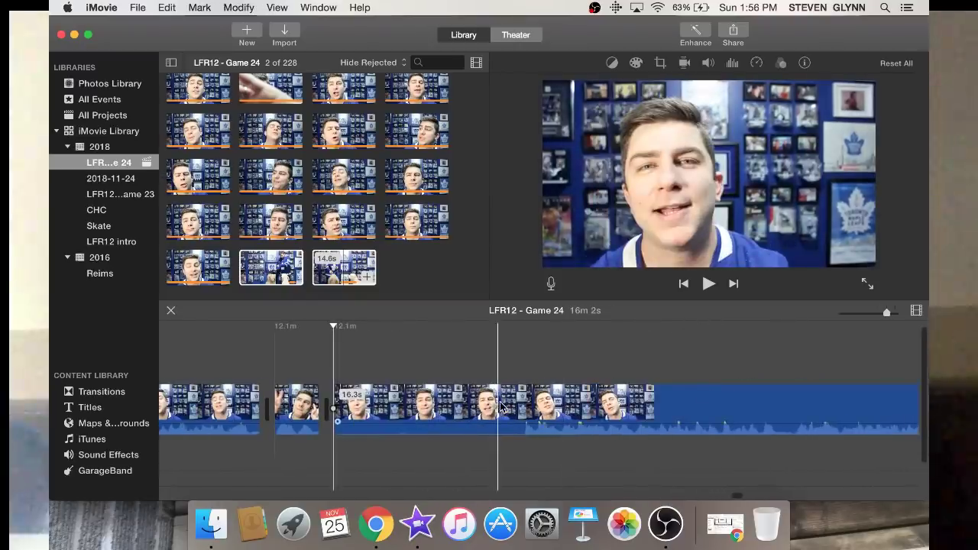
pyautogui.hscroll(2, 502, 405)
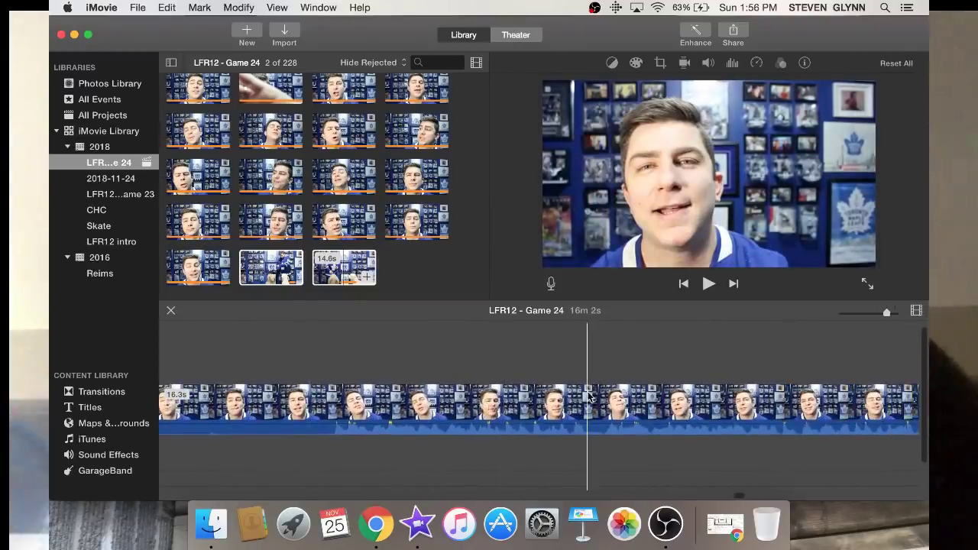
pyautogui.press('space')
pyautogui.click(310, 374)
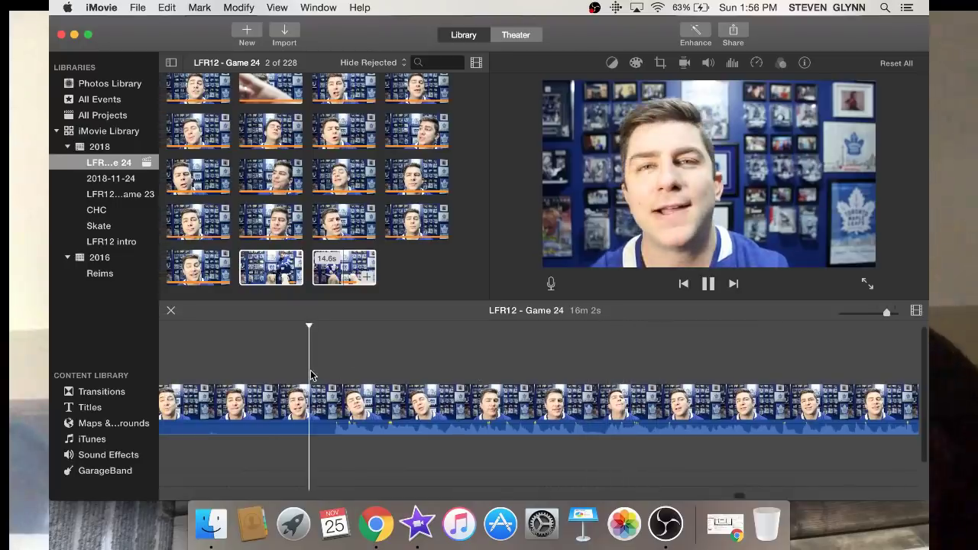
pyautogui.press('super+b')
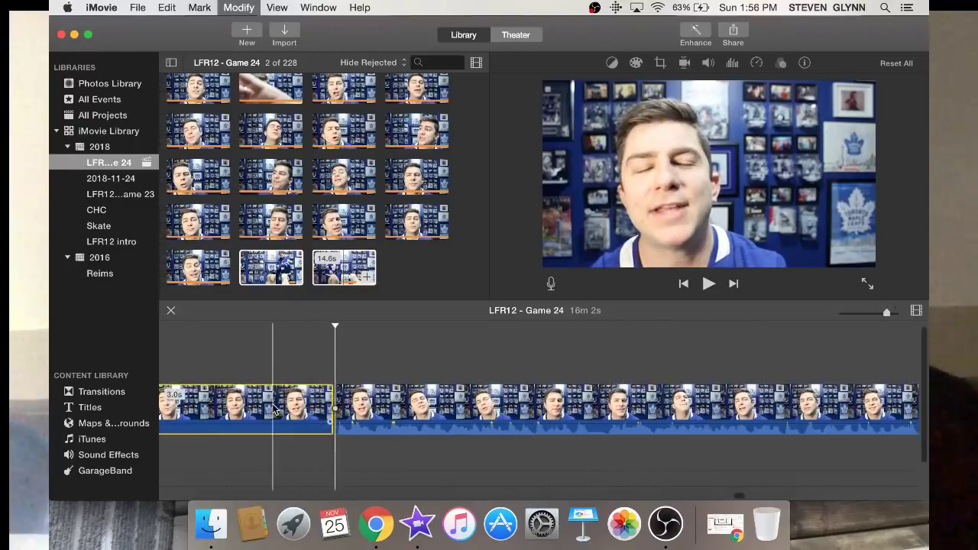
pyautogui.press('Delete')
# Split the remaining 13.3-second clip near its end and delete the last 1.2 seconds
pyautogui.hscroll(3, 475, 384)
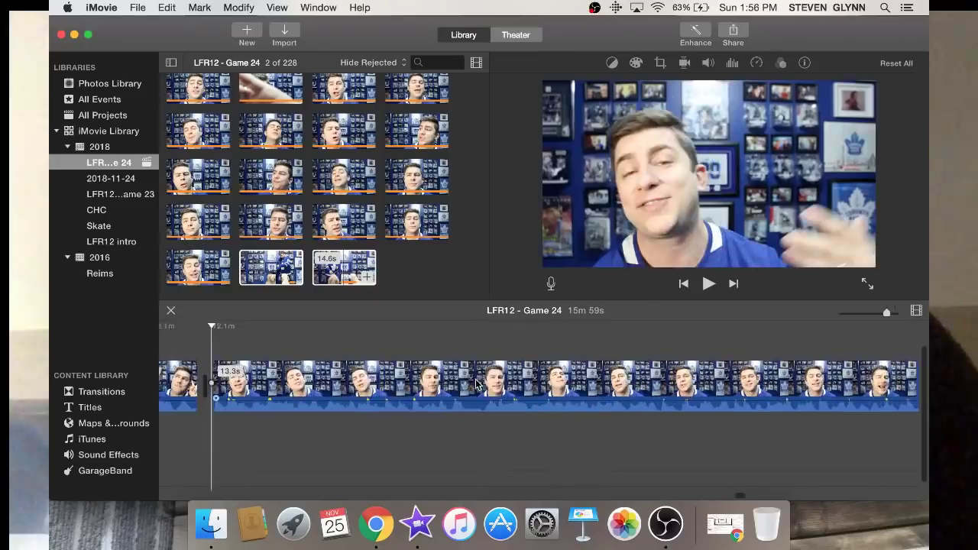
pyautogui.hscroll(15, 475, 384)
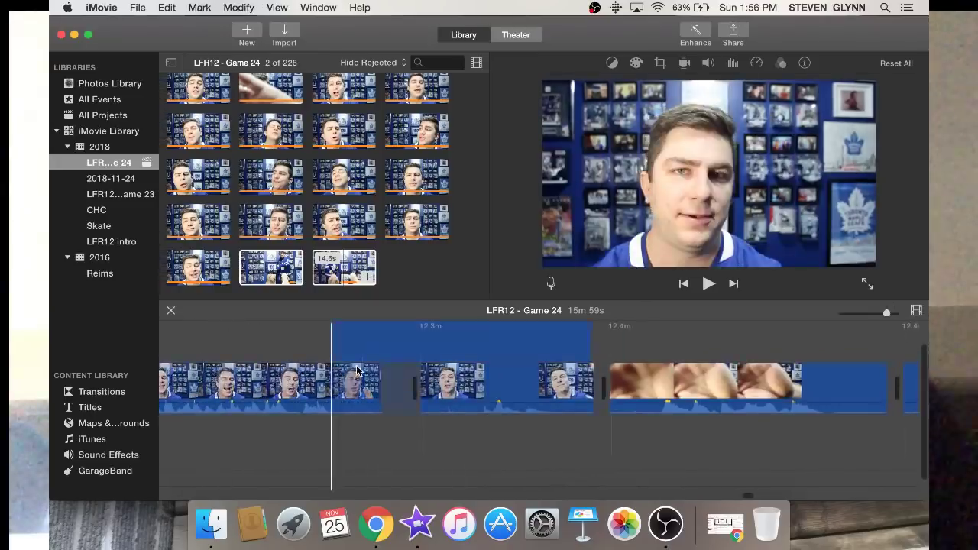
pyautogui.click(356, 370)
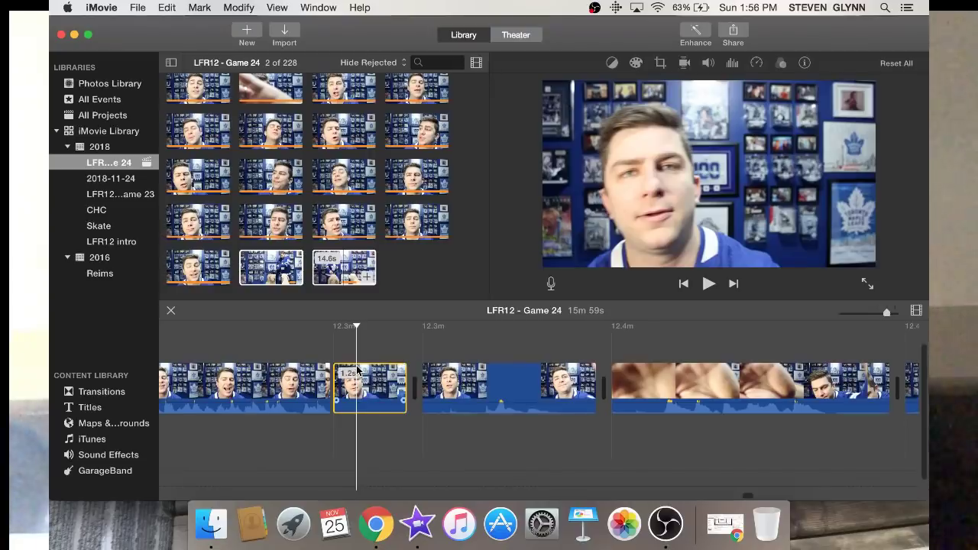
pyautogui.press('Delete')
# Split the short clip before the hand-blocked shot at 12.3 minutes and delete its opening of about one second
pyautogui.press('space')
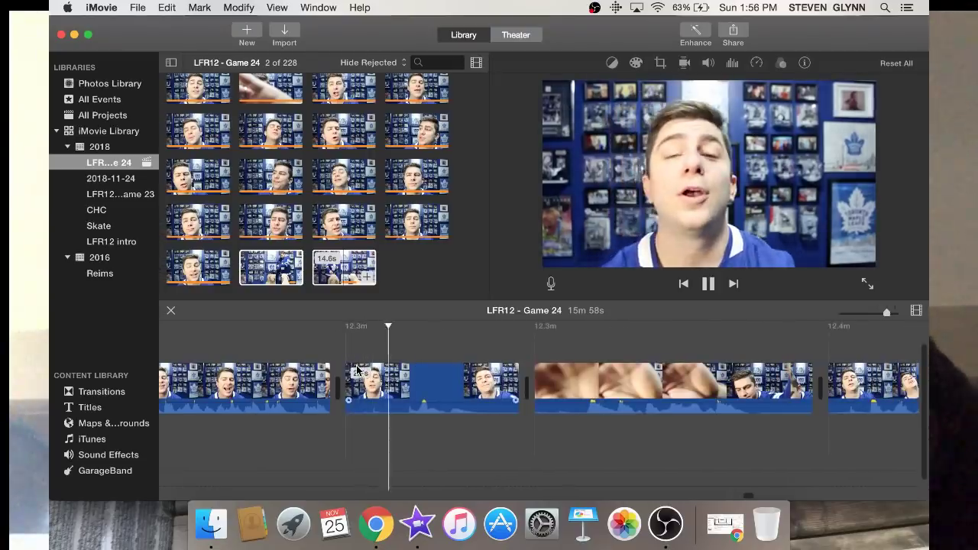
pyautogui.press('space')
pyautogui.press('super+b')
pyautogui.click(357, 370)
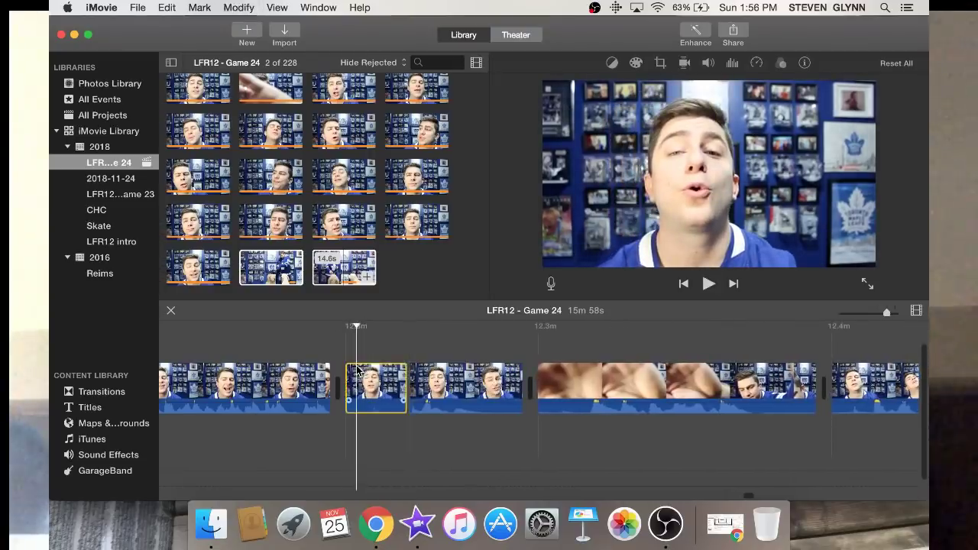
pyautogui.press('Delete')
# Split the rest of that short clip twice and delete its last two pieces of about half a second each
pyautogui.press('space')
pyautogui.press('super+b')
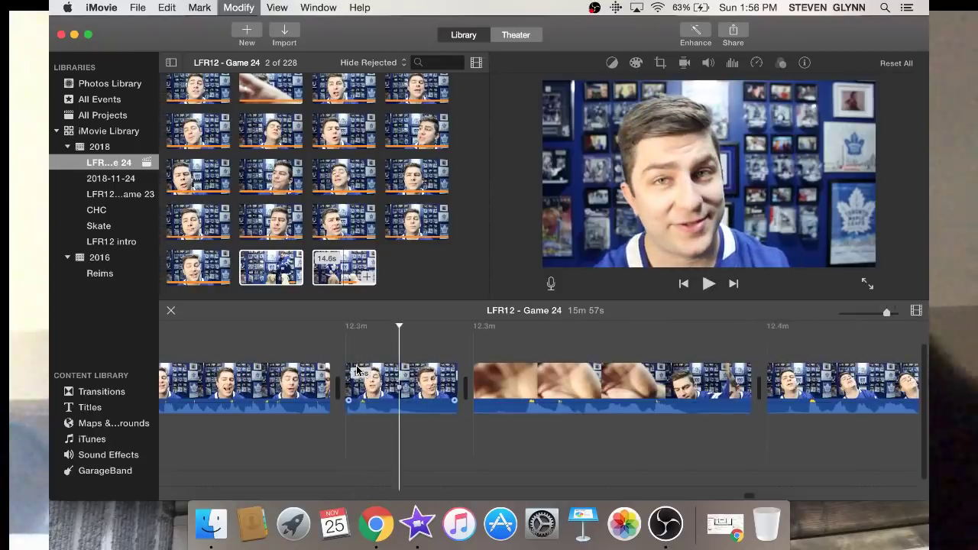
pyautogui.click(433, 391)
pyautogui.press('super+b')
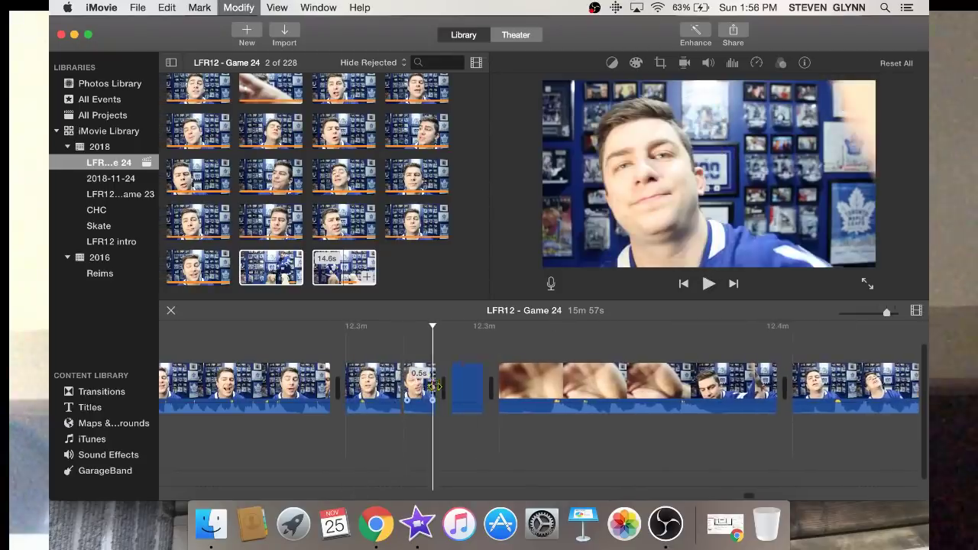
pyautogui.click(419, 379)
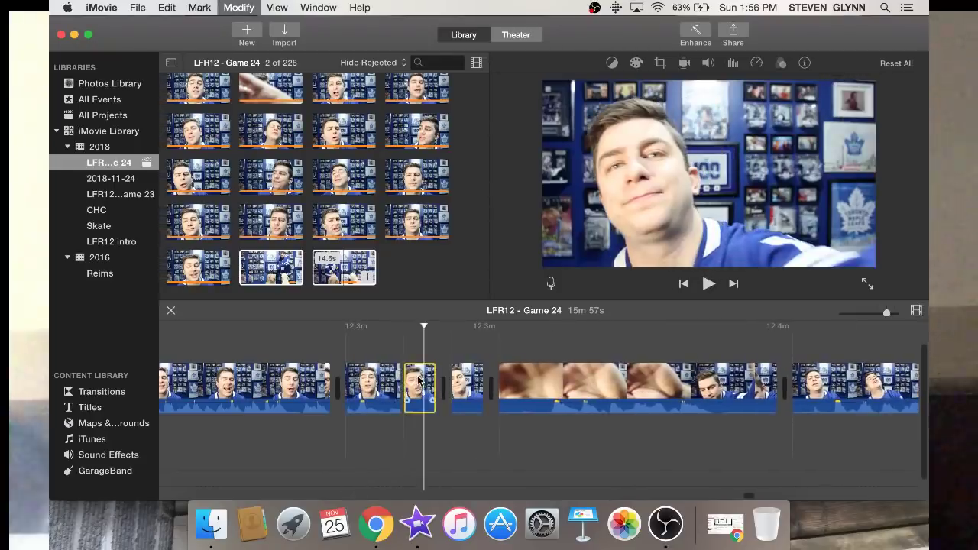
pyautogui.keyDown('shift'); pyautogui.click(461, 388); pyautogui.keyUp('shift')
pyautogui.press('Delete')
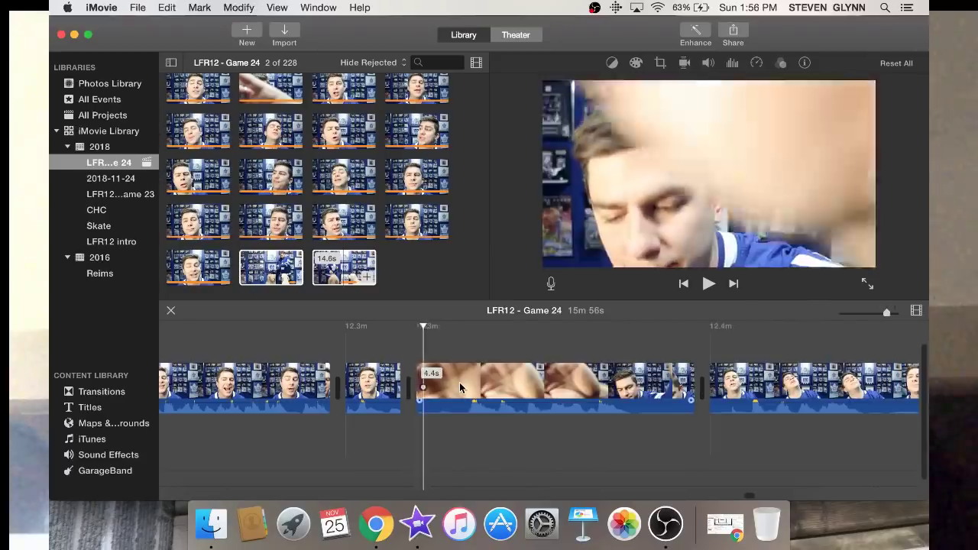
# Cut 0.8 seconds from the start of the 4.4-second hand-blocked clip and delete its ending of about 1.1 seconds
pyautogui.press('space')
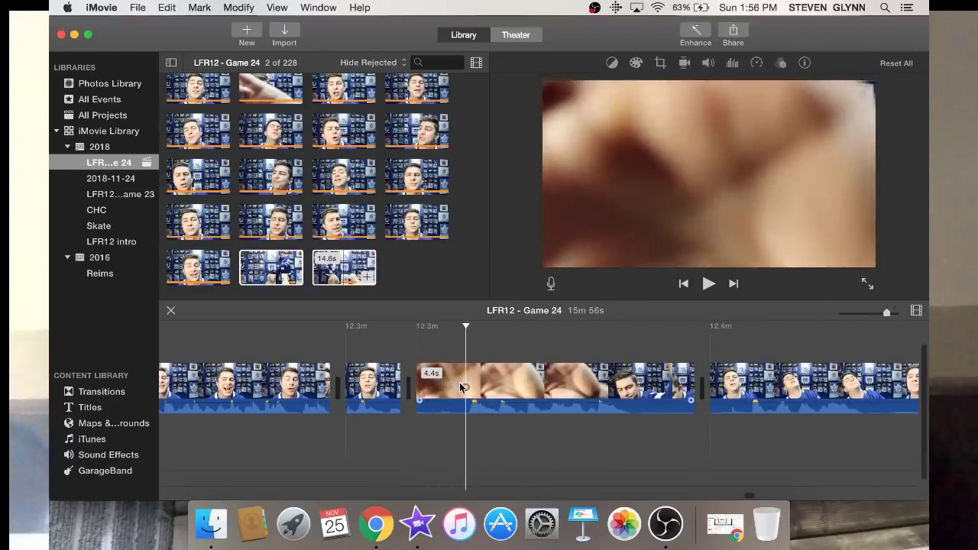
pyautogui.press('cmd+b')
pyautogui.click(459, 386)
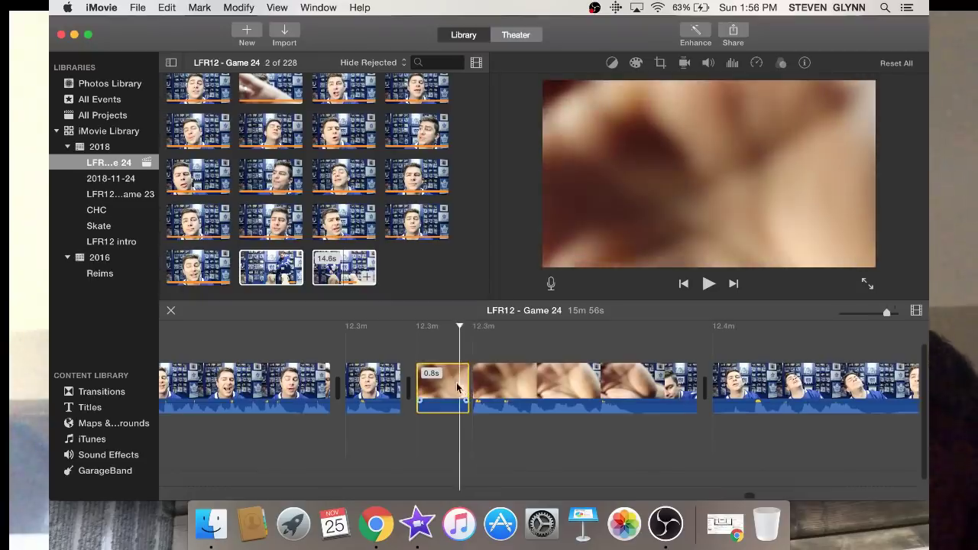
pyautogui.press('Delete')
pyautogui.press('super+b')
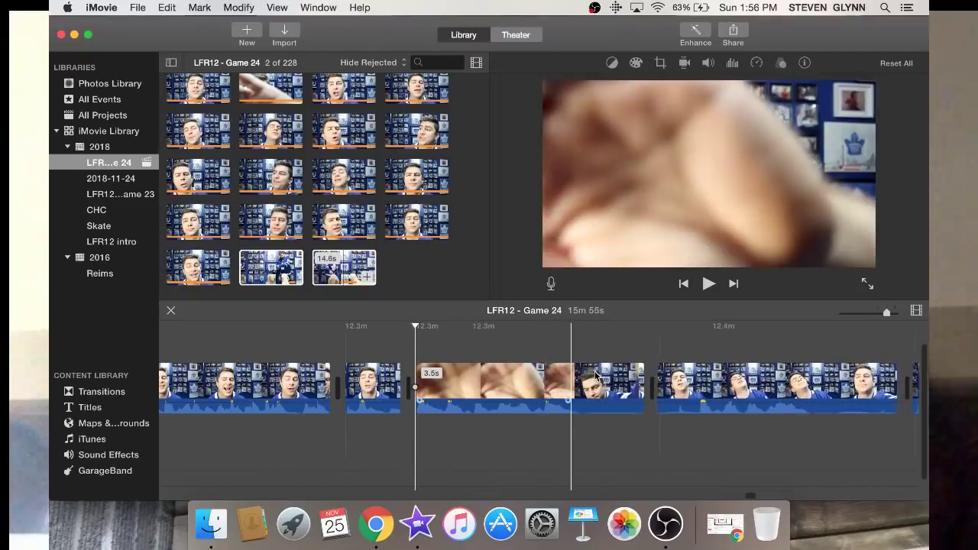
pyautogui.click(595, 374)
pyautogui.press('Delete')
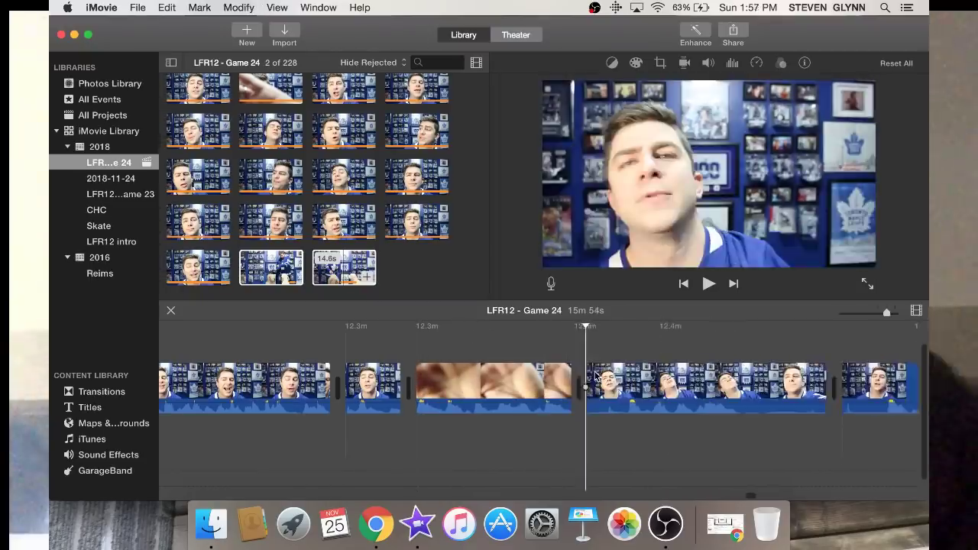
# Cut about 0.7 seconds from the start of the clip after the hand-blocked shot and delete its last 1.4 seconds
pyautogui.press('space')
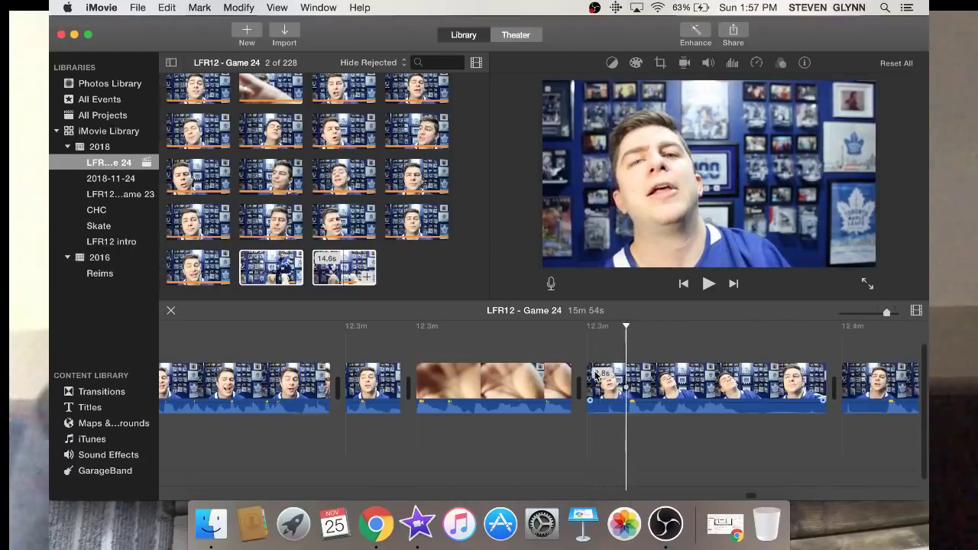
pyautogui.press('super+b')
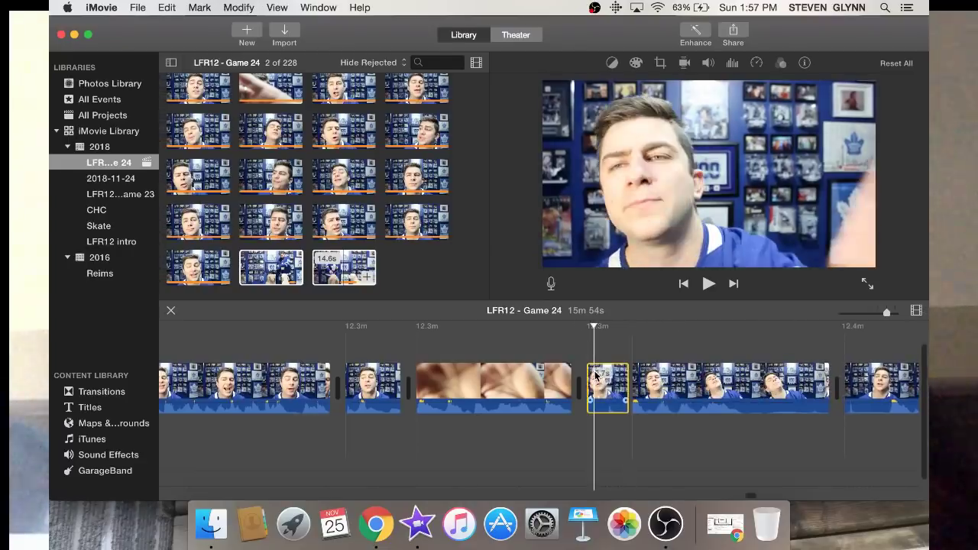
pyautogui.press('Delete')
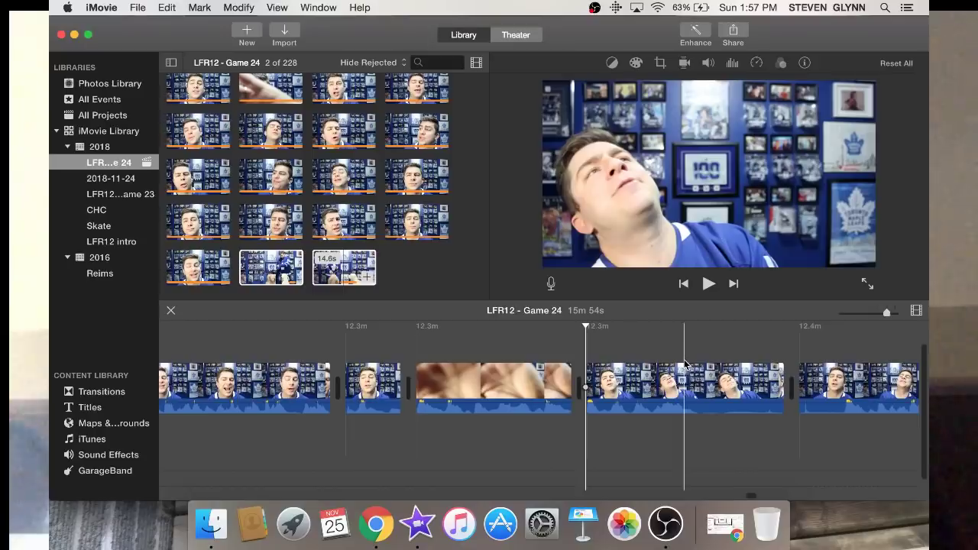
pyautogui.press('super+b')
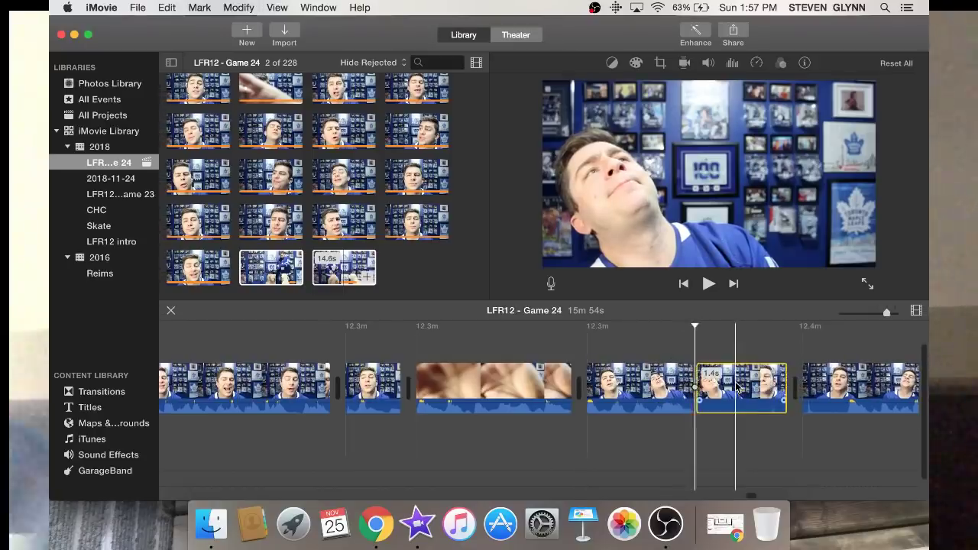
pyautogui.press('Delete')
# Split the long clip at 12.4 minutes near its start and delete the opening of about 0.7 seconds
pyautogui.hscroll(5, 735, 388)
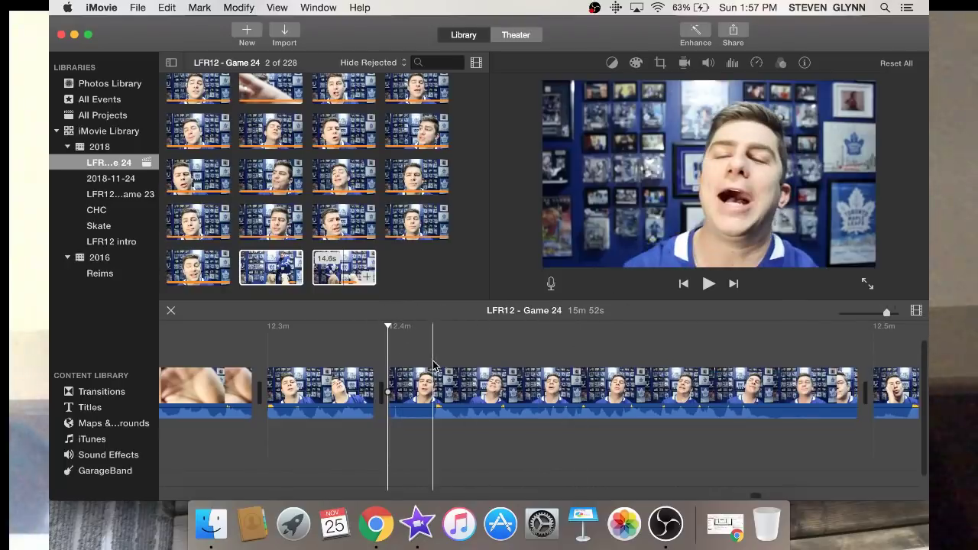
pyautogui.press('super+b')
pyautogui.click(413, 386)
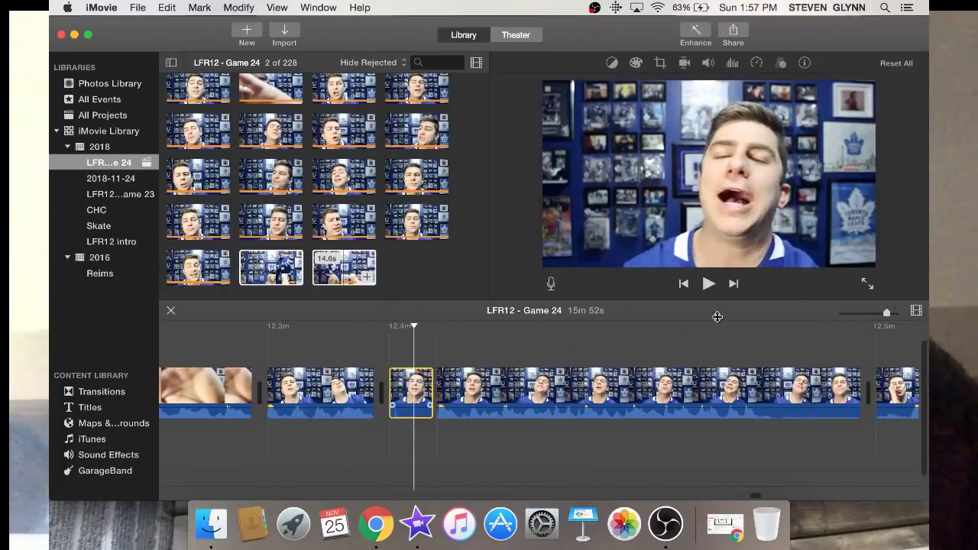
pyautogui.press('Delete')
# Play the end of the 12.4-minute clip, split it where the speech stops and delete the last 1.5 seconds
pyautogui.click(695, 360)
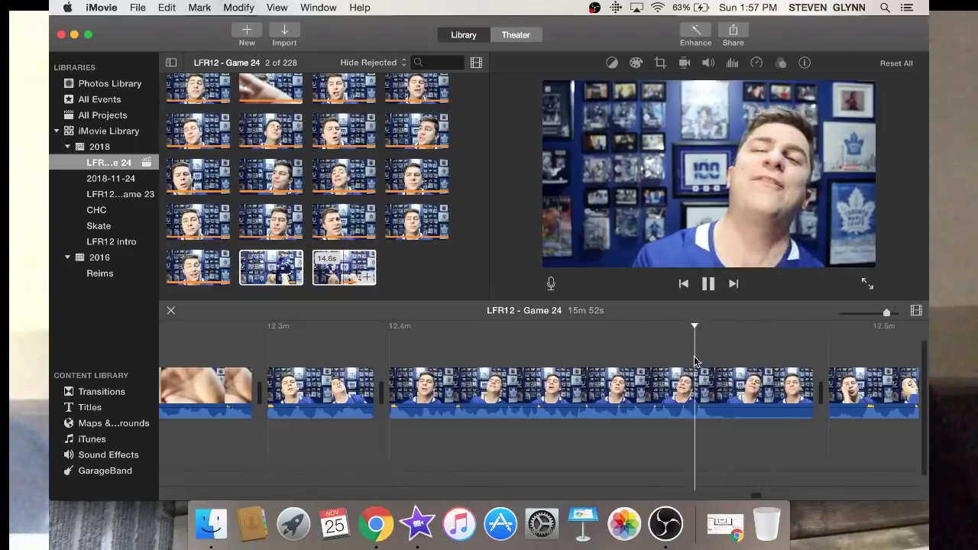
pyautogui.press('space')
pyautogui.click(695, 362)
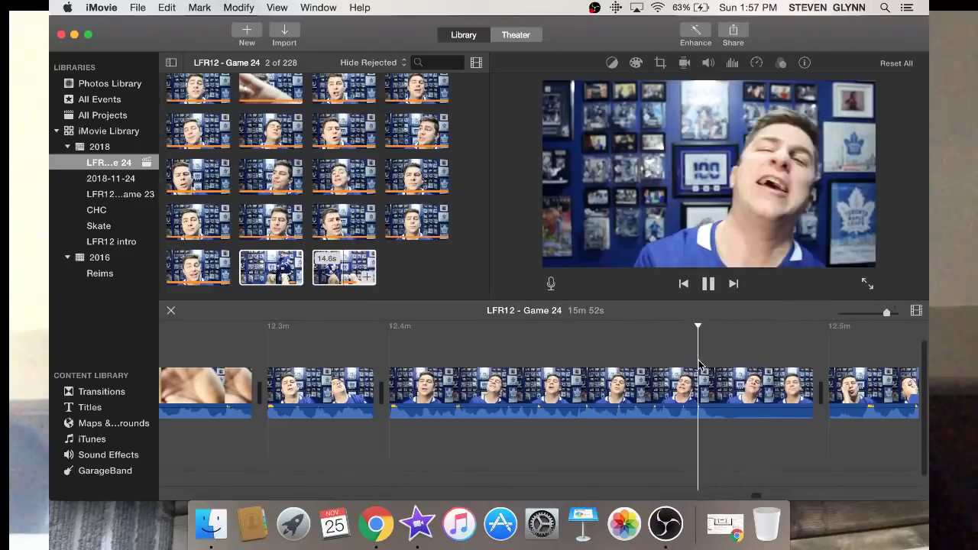
pyautogui.press('space')
pyautogui.press('super+b')
pyautogui.click(741, 396)
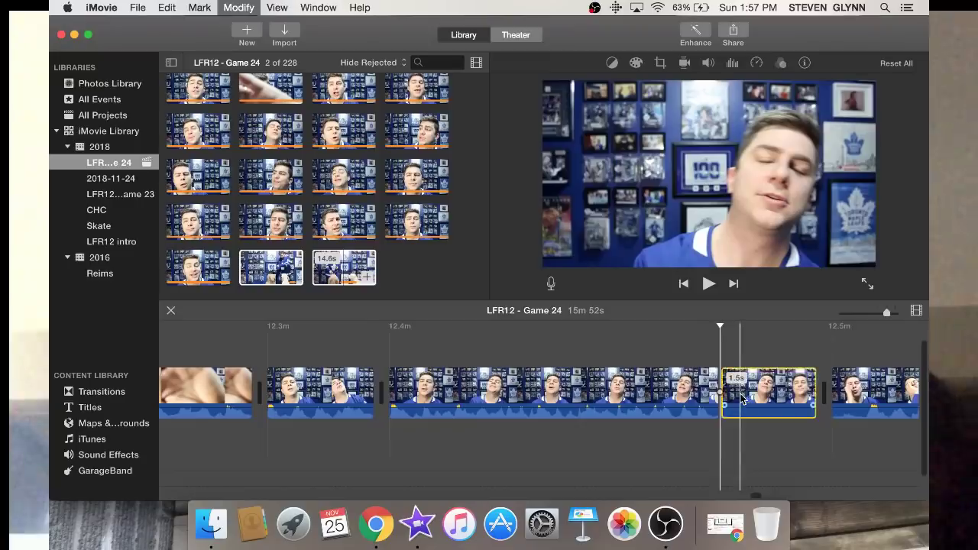
pyautogui.press('Delete')
# Cut 0.5 seconds from the start of the clip at 12.5 minutes and delete its quiet ending of 0.7 seconds
pyautogui.hscroll(5, 738, 395)
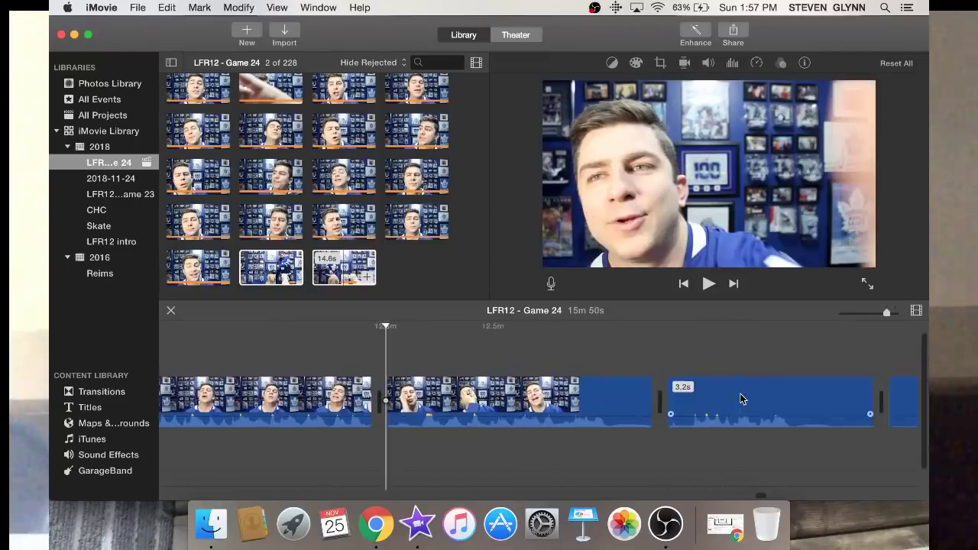
pyautogui.press('super+b')
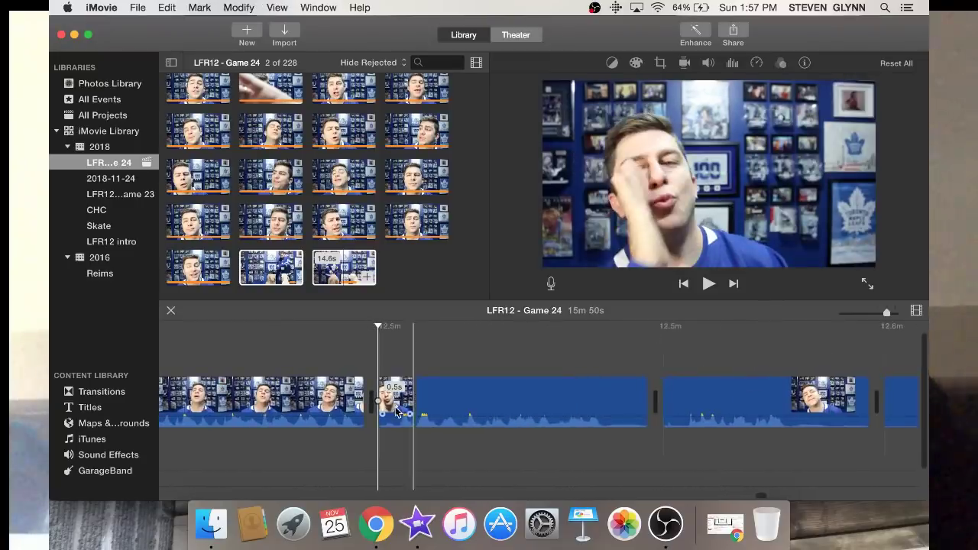
pyautogui.press('Delete')
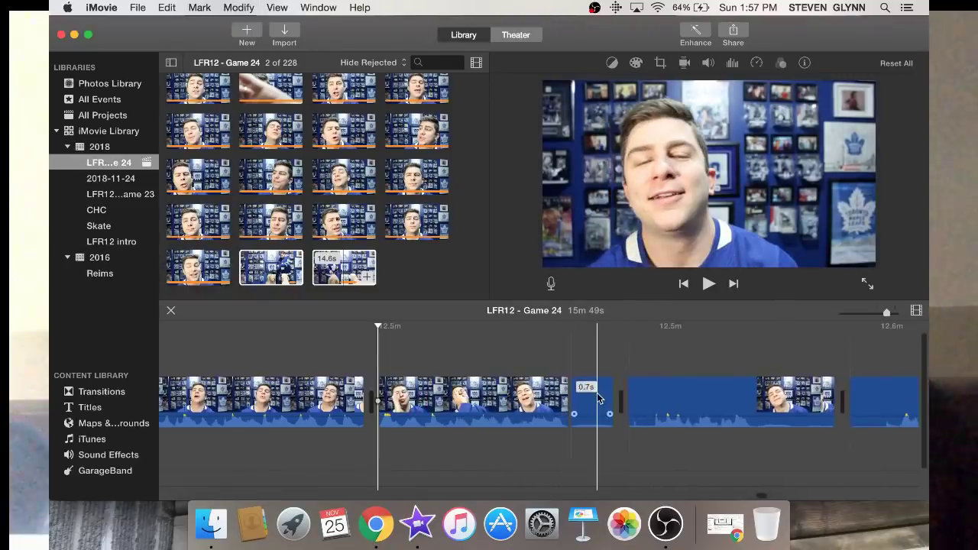
pyautogui.click(600, 397)
pyautogui.press('Delete')
pyautogui.hscroll(5, 588, 397)
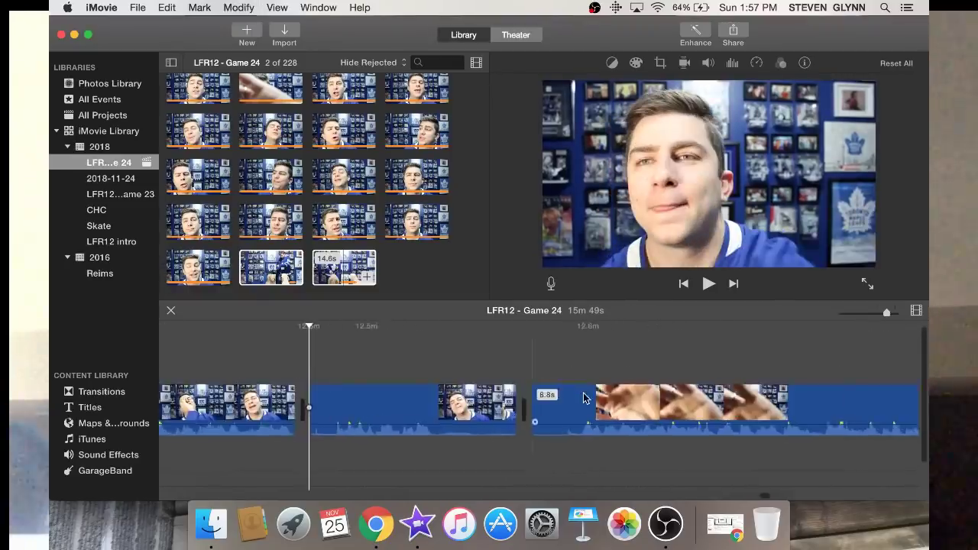
# Cut 0.4 seconds from the start of the clip before the 8.8-second hand-blocked shot and delete its ending where the speech stops
pyautogui.click(332, 375)
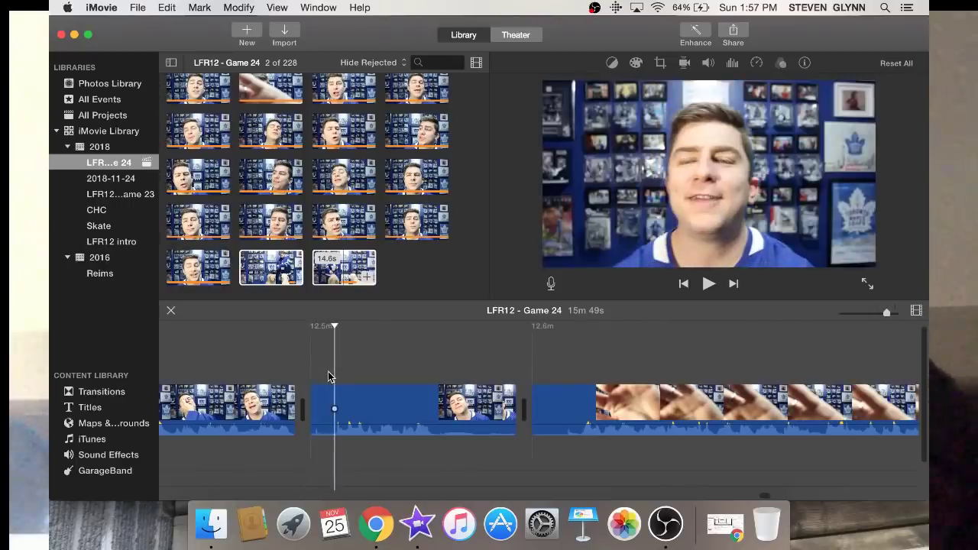
pyautogui.click(328, 429)
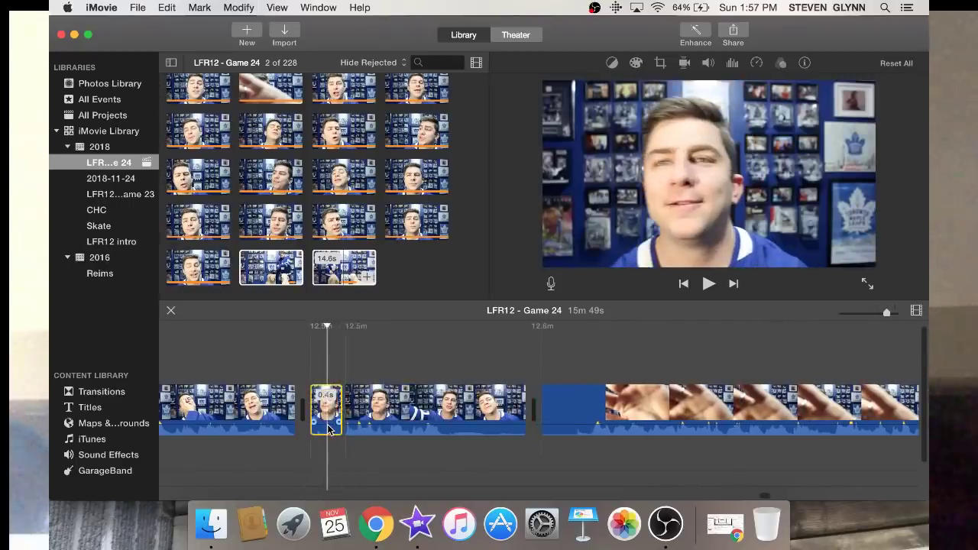
pyautogui.press('Delete')
pyautogui.press('space')
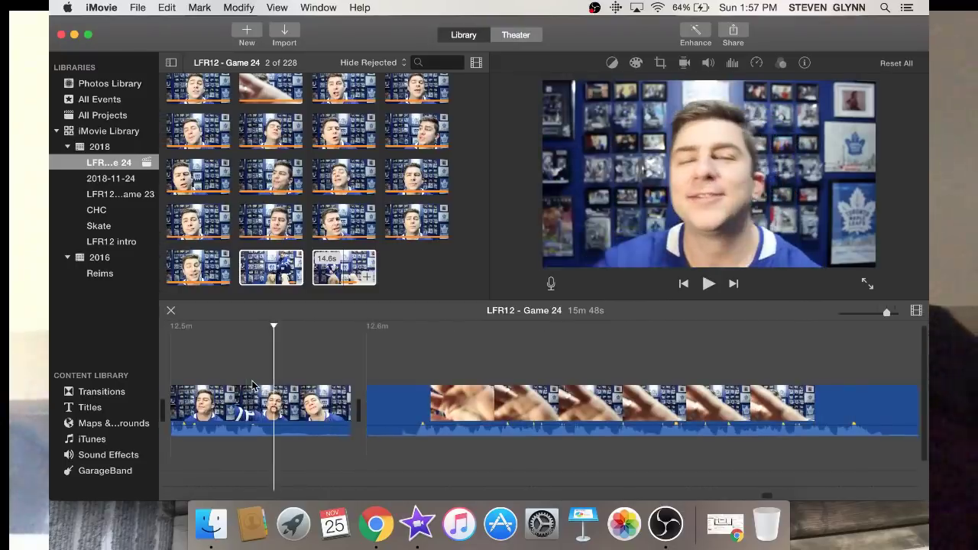
pyautogui.press('cmd+b')
pyautogui.click(307, 405)
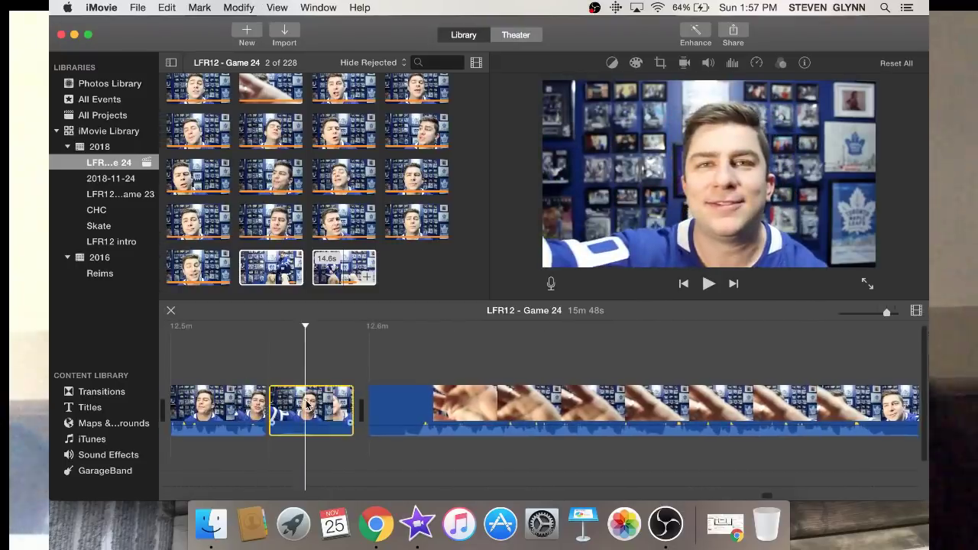
pyautogui.press('Delete')
# Play the start of the 8.8-second hand-blocked clip, split it where the speech begins and delete the opening 0.8 seconds
pyautogui.press('space')
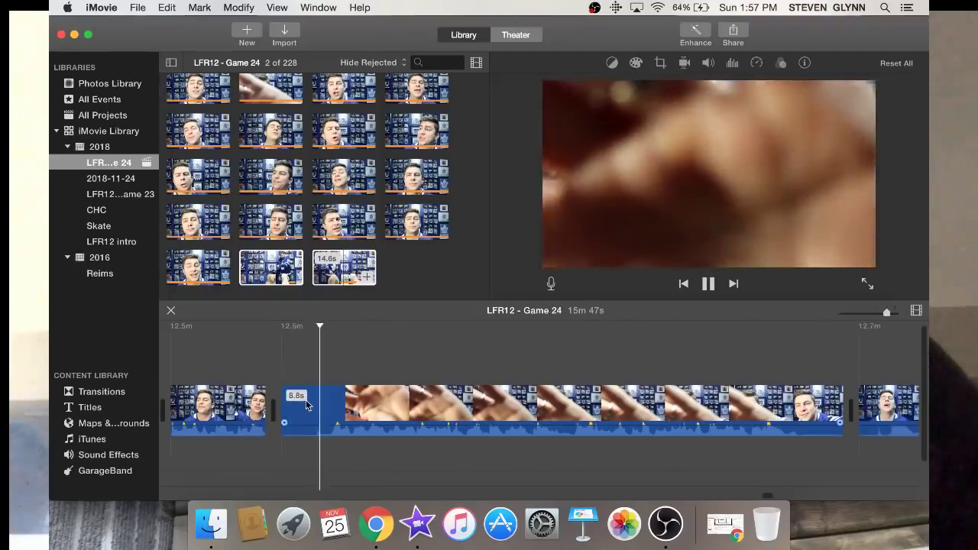
pyautogui.press('super+b')
pyautogui.click(306, 405)
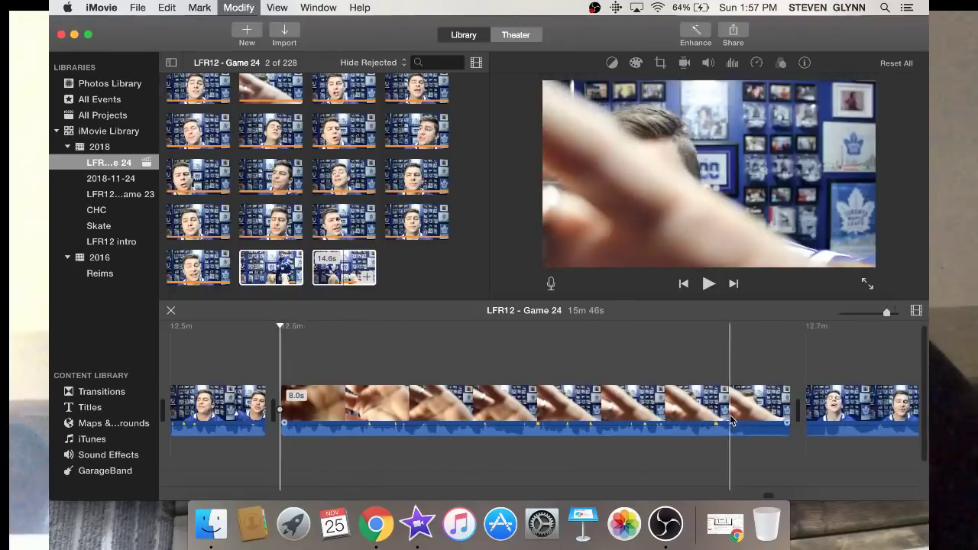
pyautogui.press('super+b')
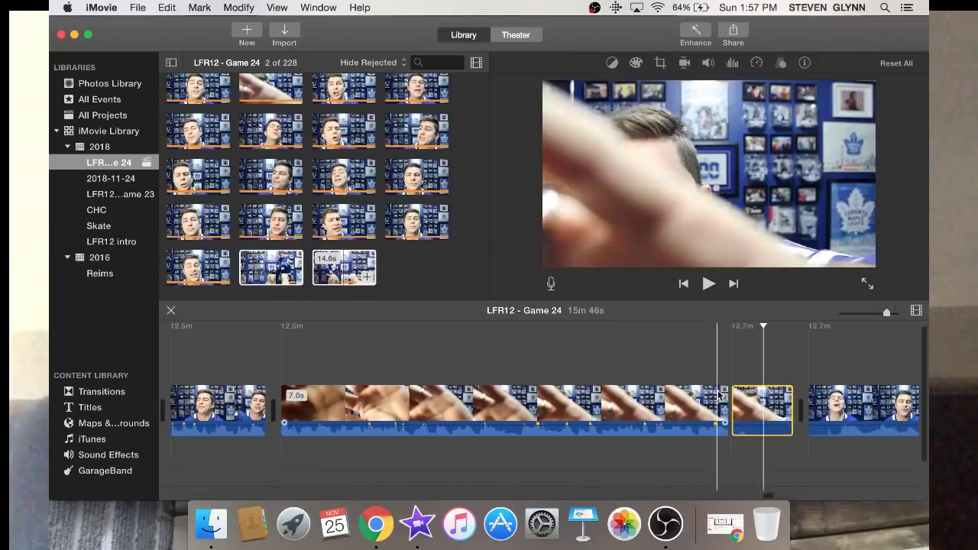
pyautogui.press('space')
pyautogui.press('space')
pyautogui.press('super+z')
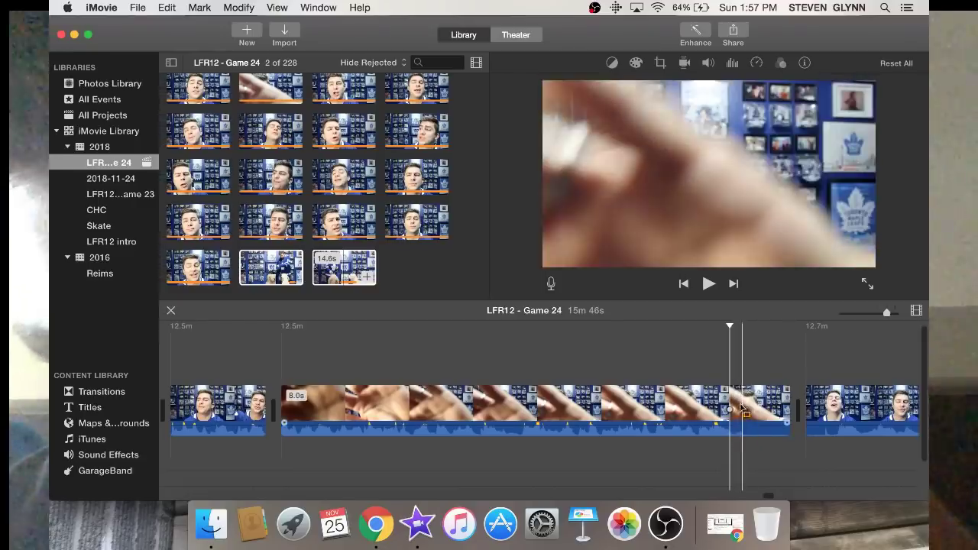
# Split the 8-second hand-blocked clip near its end and delete the last 0.8 seconds
pyautogui.click(741, 408)
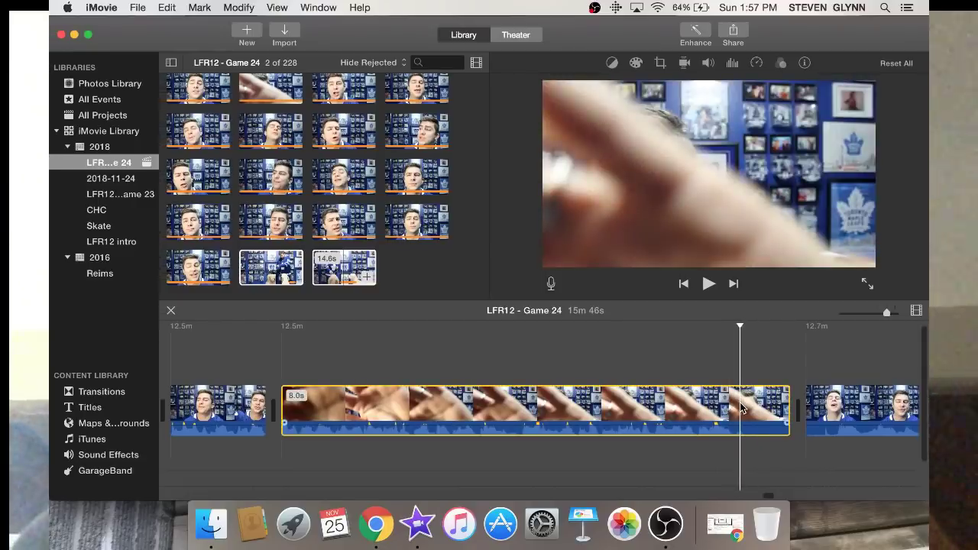
pyautogui.press('super+b')
pyautogui.click(768, 409)
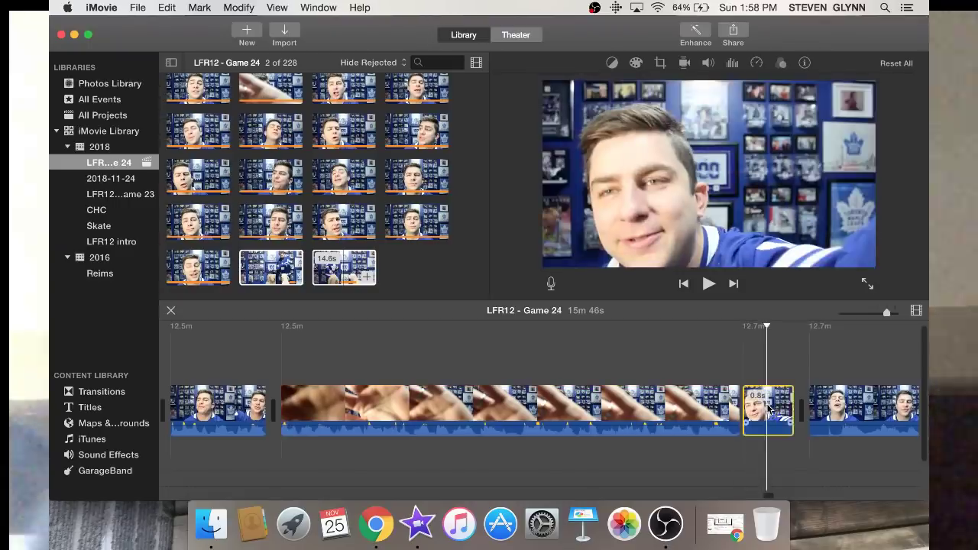
pyautogui.press('Delete')
# Delete the brief opening of the clip after the hand-blocked shot and remove its ending where the speech stops
pyautogui.hscroll(10, 768, 408)
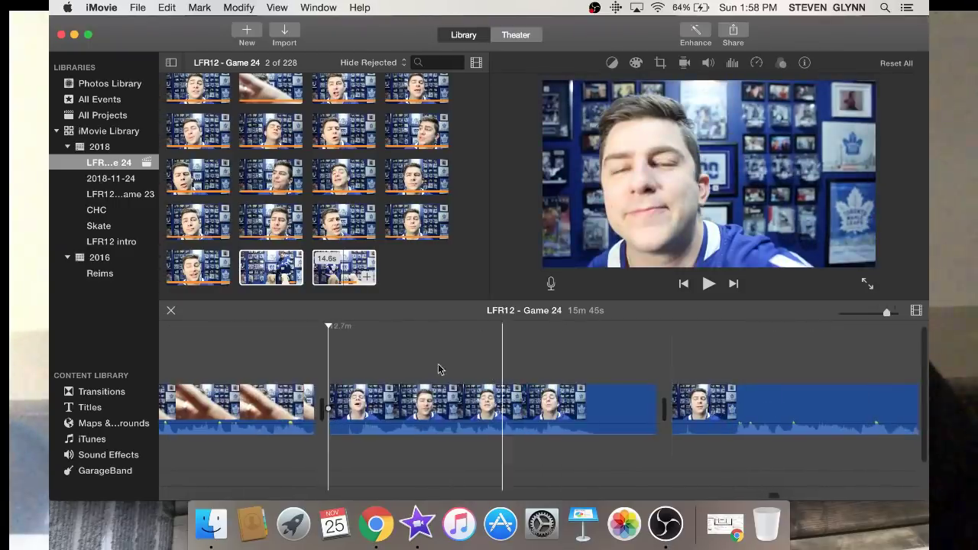
pyautogui.click(368, 359)
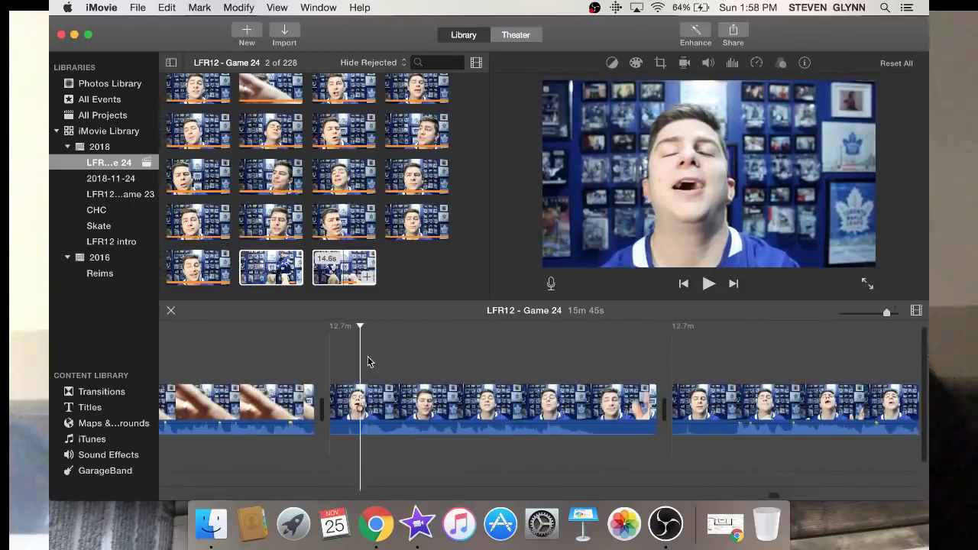
pyautogui.press('super+b')
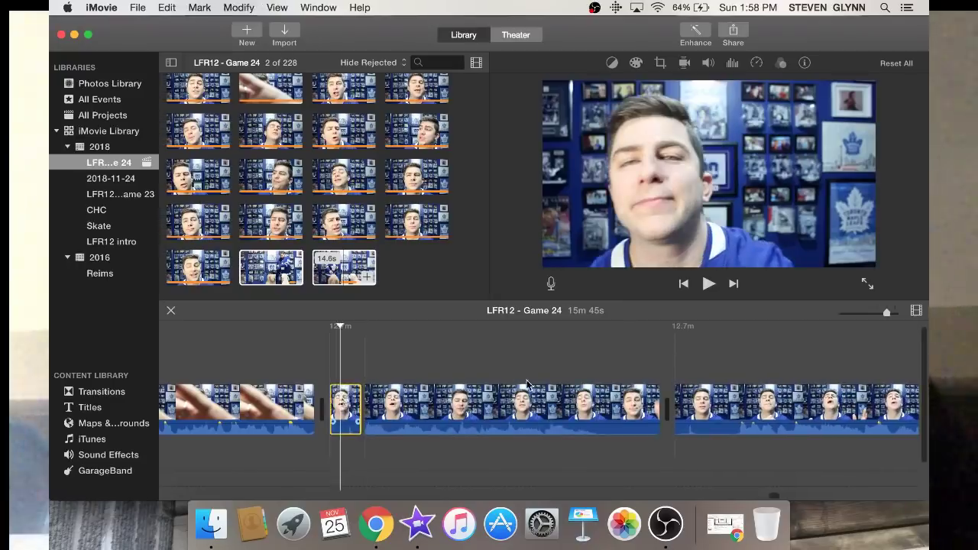
pyautogui.press('Delete')
pyautogui.press('super+b')
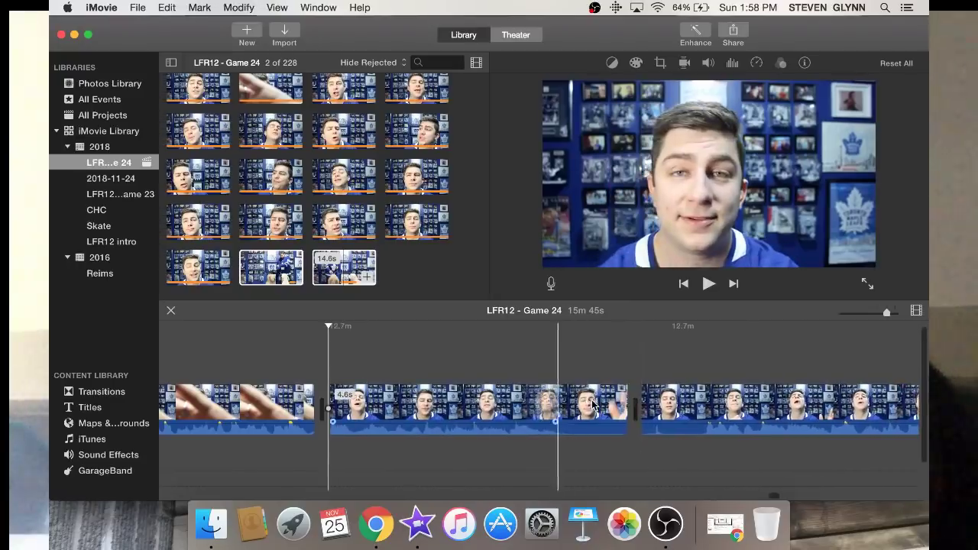
pyautogui.click(593, 405)
pyautogui.press('Delete')
# Cut the first second from the 6.8-second clip at 12.7 minutes and delete its quiet ending
pyautogui.hscroll(5, 353, 360)
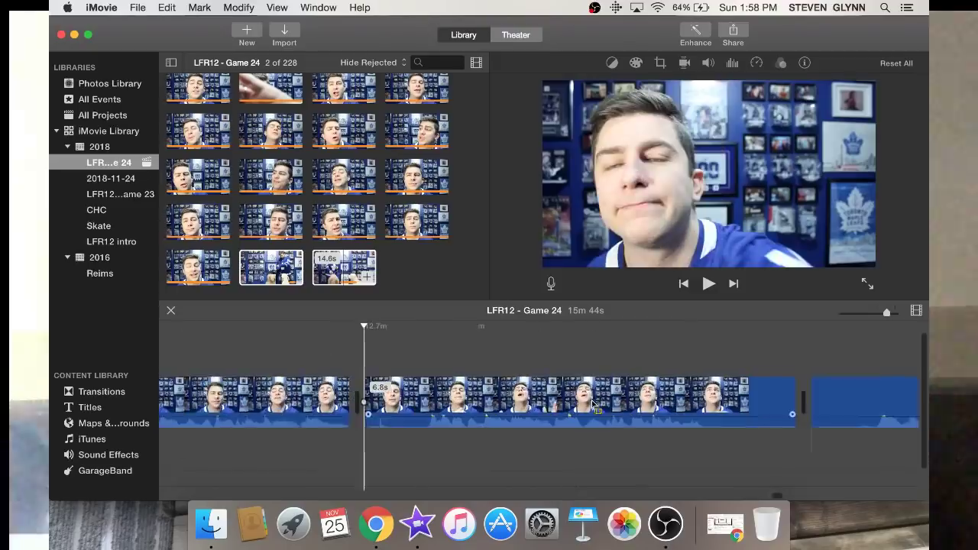
pyautogui.click(352, 360)
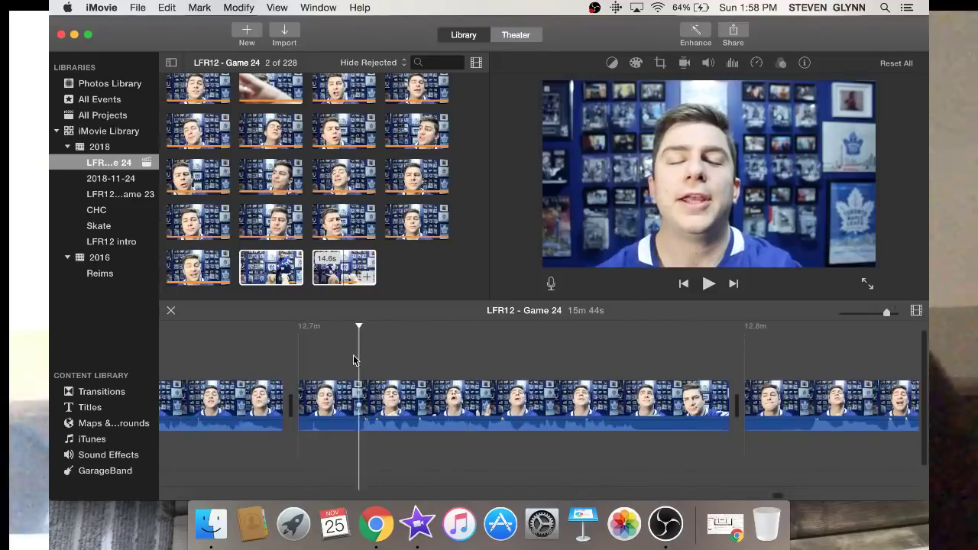
pyautogui.press('super+b')
pyautogui.click(328, 401)
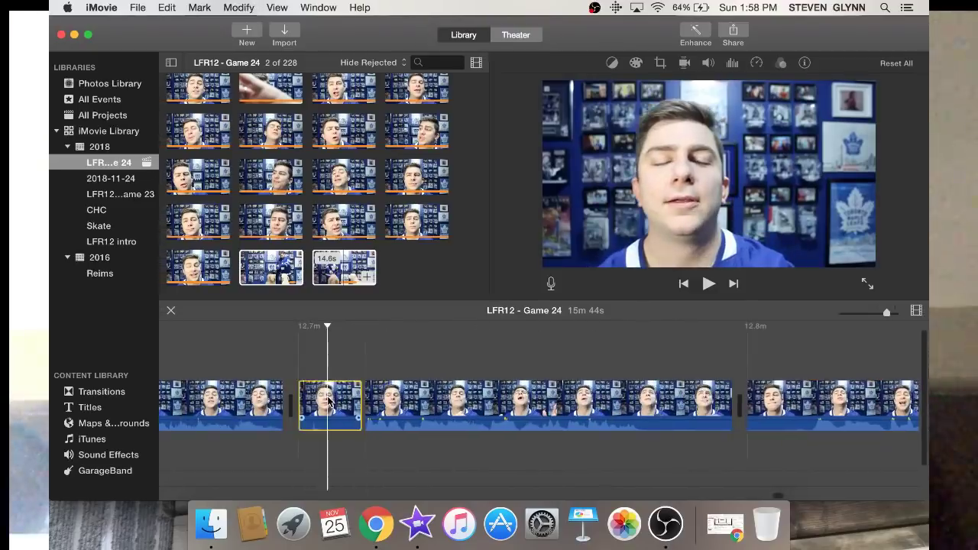
pyautogui.press('Delete')
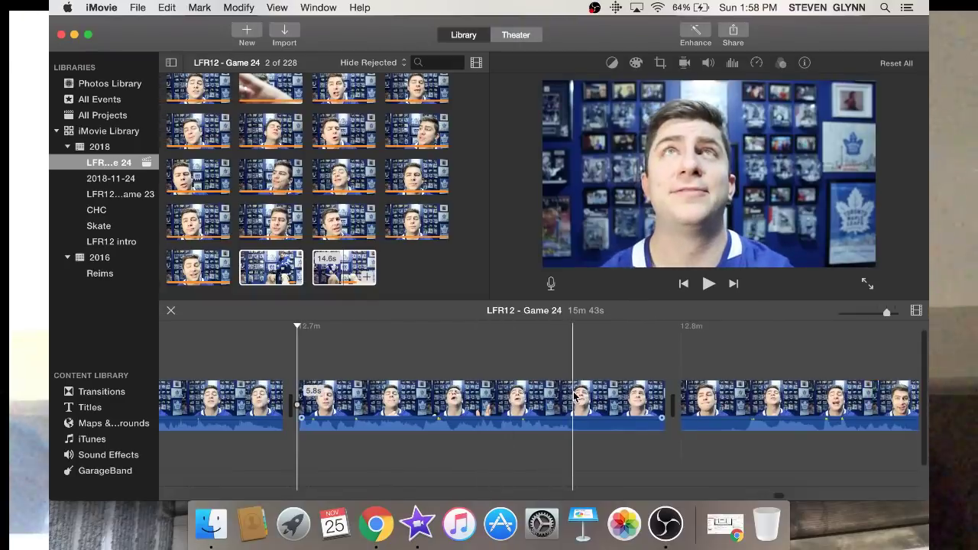
pyautogui.press('super+b')
pyautogui.click(631, 389)
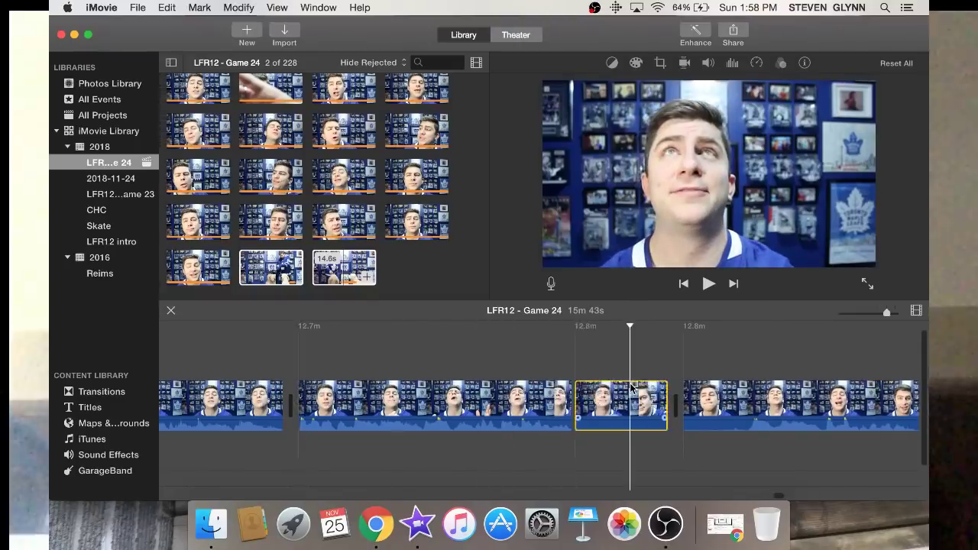
pyautogui.press('Delete')
# Split the clip at 12.8 minutes near its start and end and delete both silent parts
pyautogui.press('super+minus')
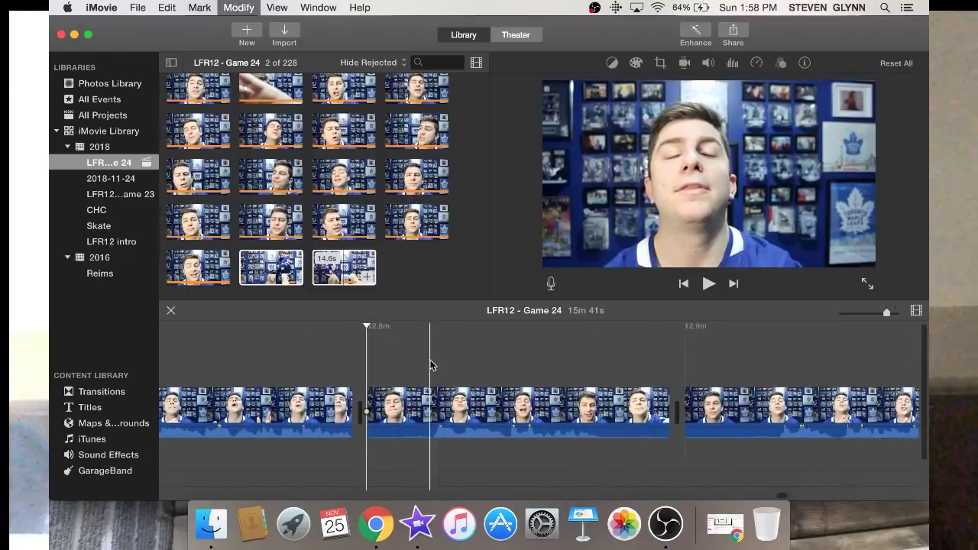
pyautogui.press('Delete')
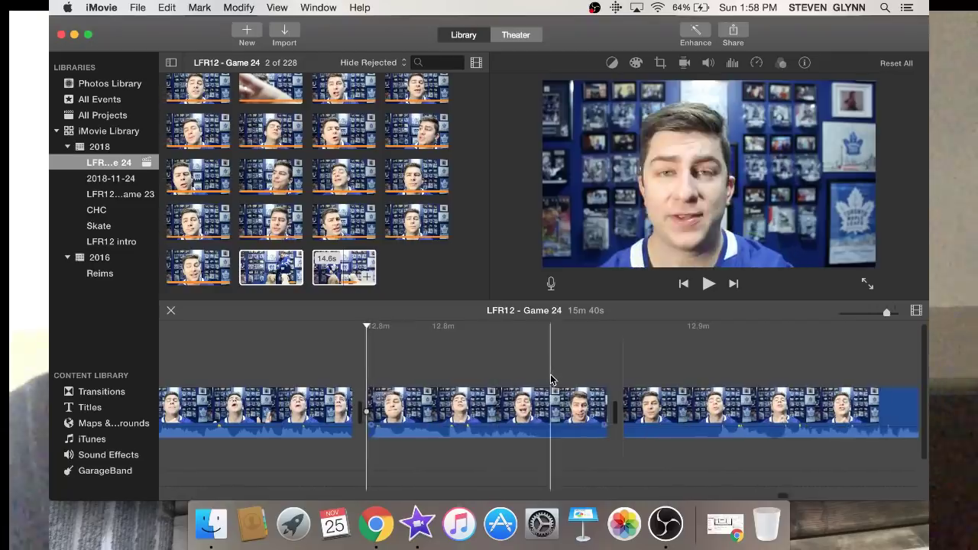
pyautogui.press('super+b')
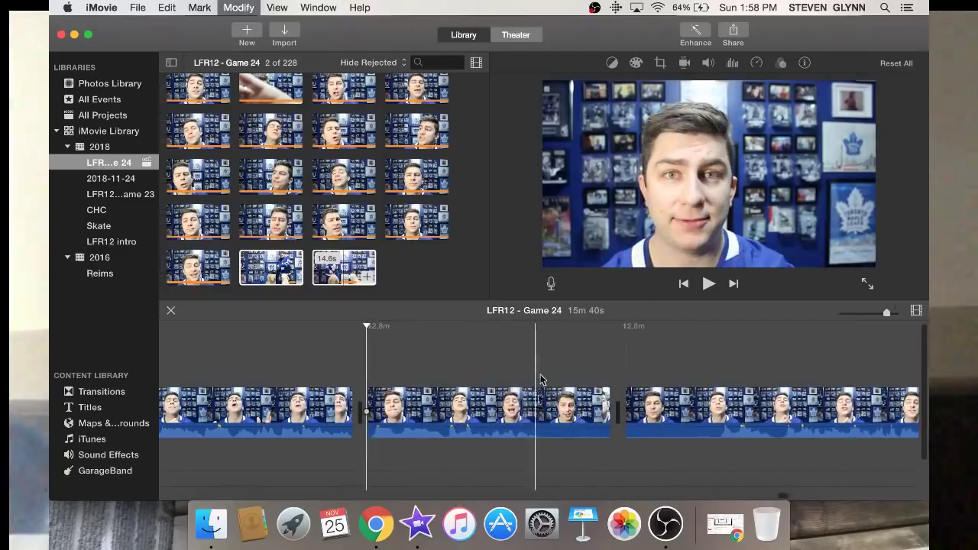
pyautogui.click(599, 405)
pyautogui.press('Delete')
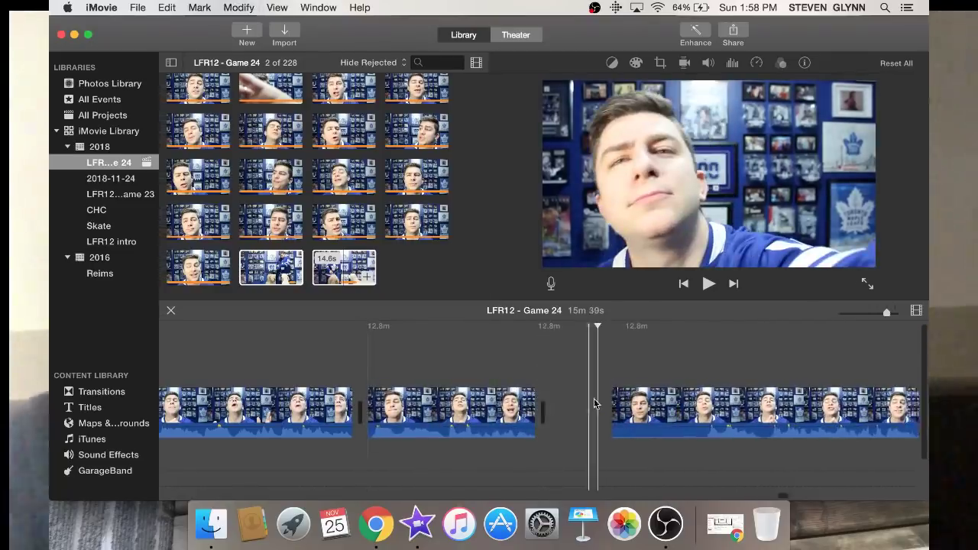
# Play the start of the 8-second clip at 12.8 minutes, split it and delete the opening 2.5 seconds
pyautogui.hscroll(3, 621, 400)
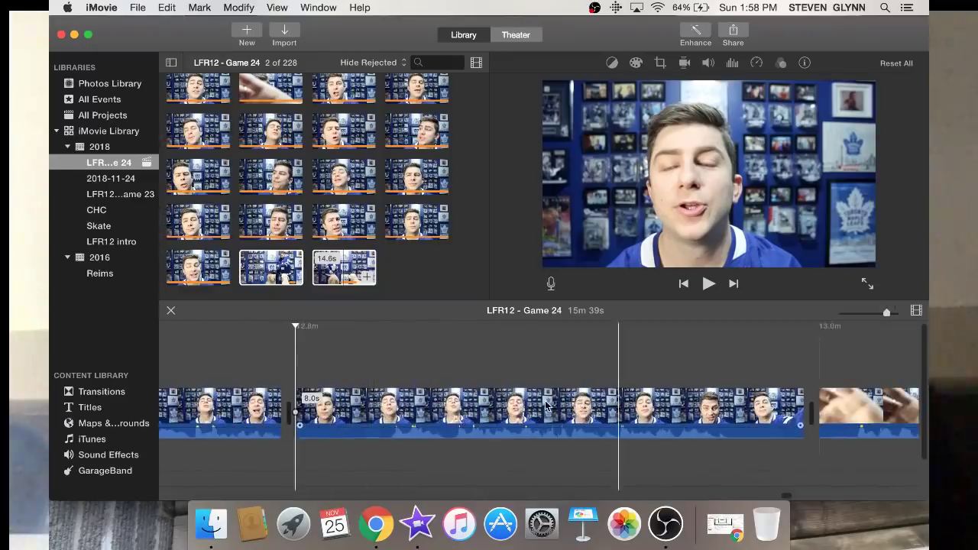
pyautogui.press('space')
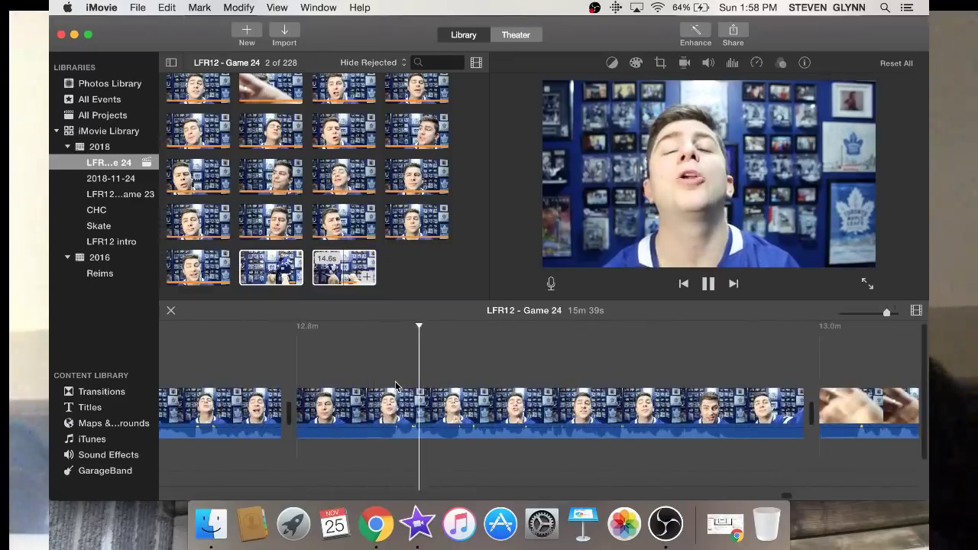
pyautogui.press('super+b')
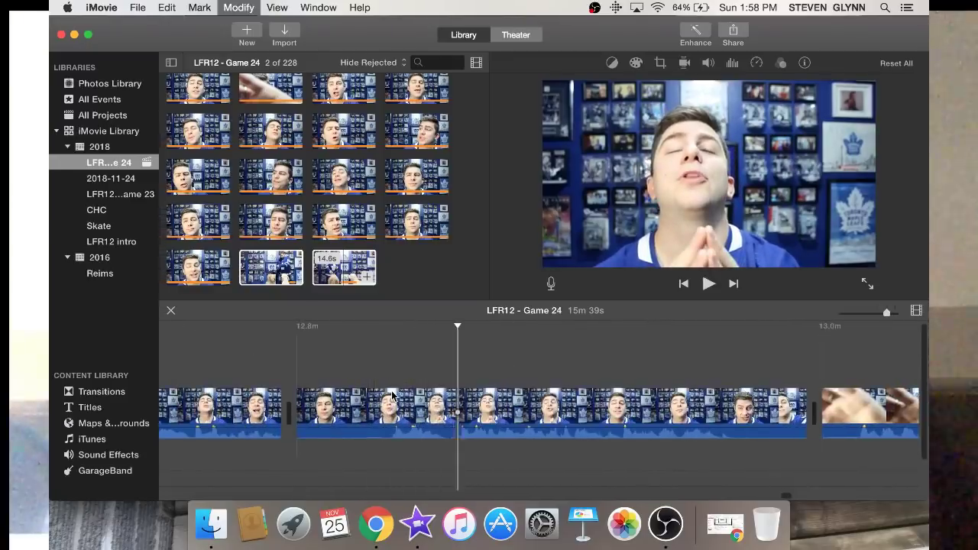
pyautogui.click(390, 394)
pyautogui.press('Delete')
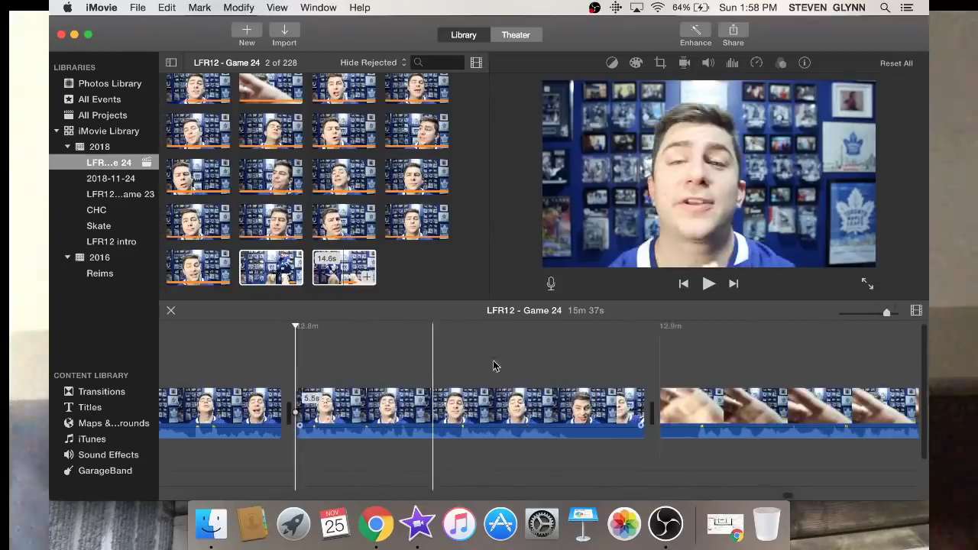
# Play the end of the 5.5-second clip, split it where the speech stops and delete the remaining ending
pyautogui.press('space')
pyautogui.press('space')
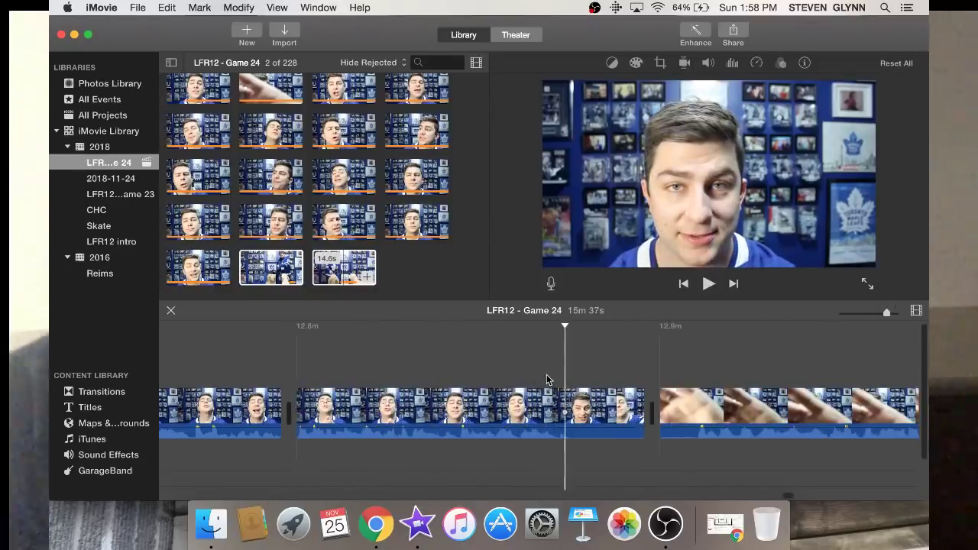
pyautogui.press('super+b')
pyautogui.click(604, 405)
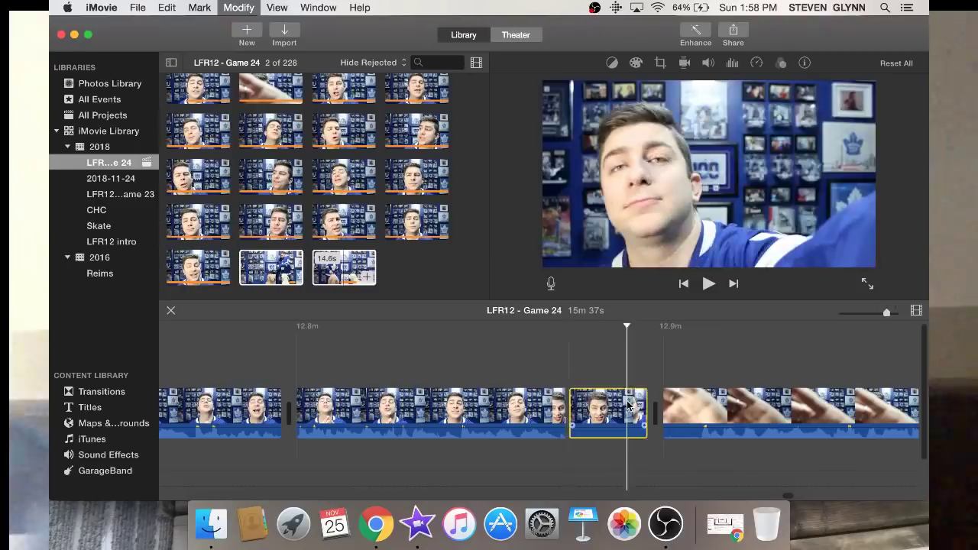
pyautogui.press('Delete')
# Preview the 17-second hand-blocked clip at 12.9 minutes, split it near its start and delete the opening 0.6 seconds
pyautogui.hscroll(5, 626, 400)
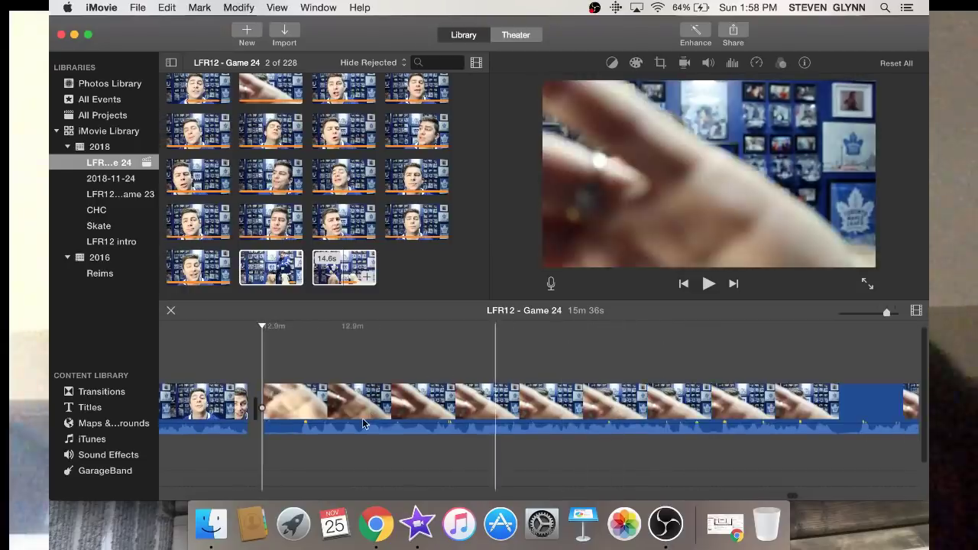
pyautogui.hscroll(2, 458, 416)
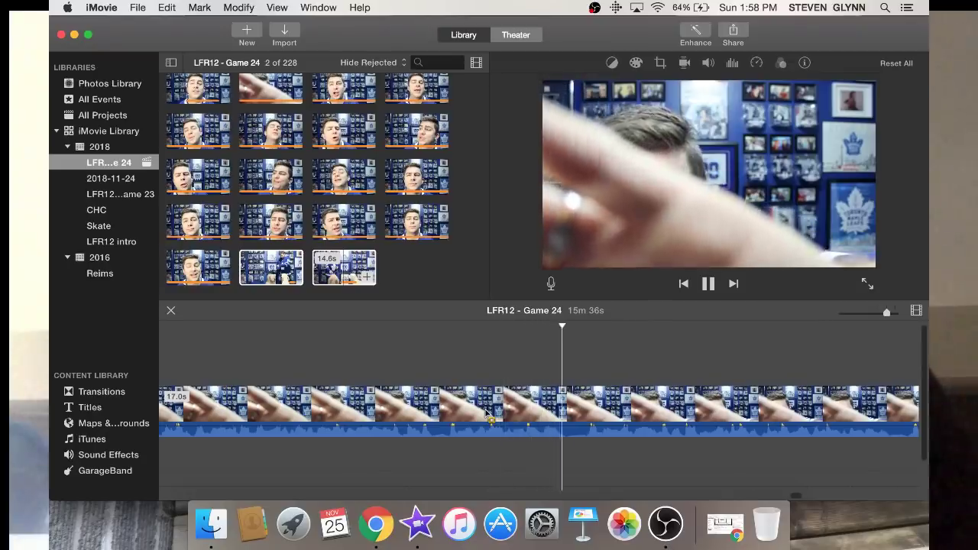
pyautogui.press('space')
pyautogui.hscroll(-2, 486, 412)
pyautogui.hscroll(-3, 458, 409)
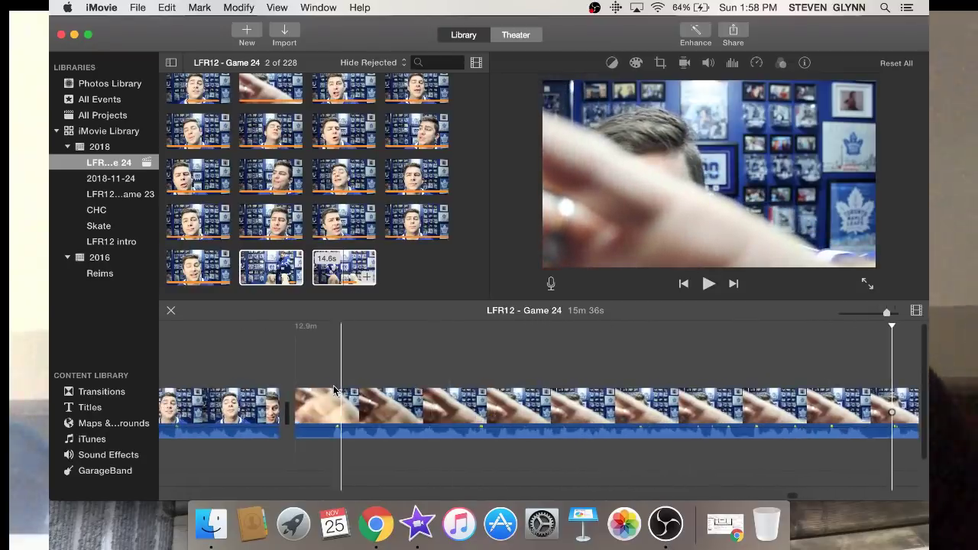
pyautogui.press('super+b')
pyautogui.click(321, 411)
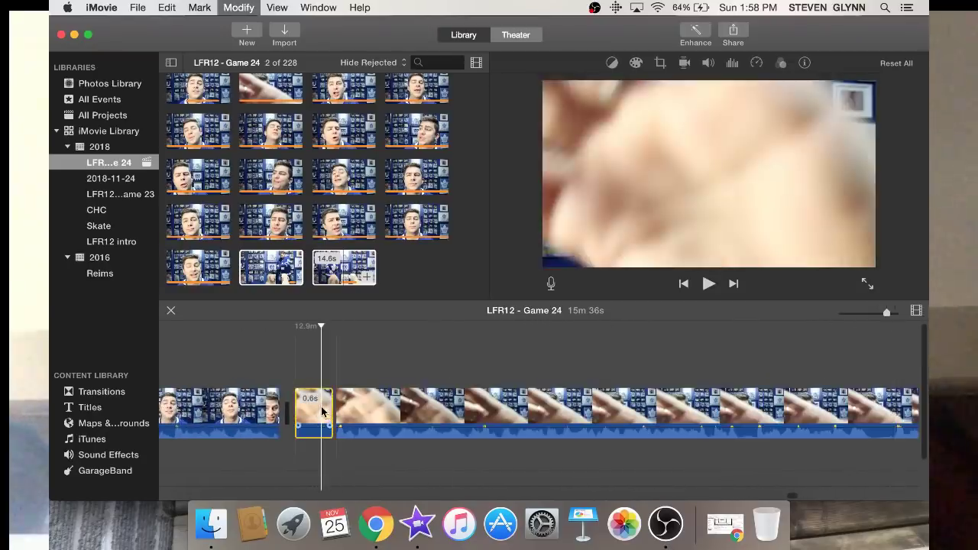
pyautogui.press('Delete')
# Split the 16.3-second hand-blocked clip near its end and delete the closing 1.0 second
pyautogui.hscroll(5, 321, 411)
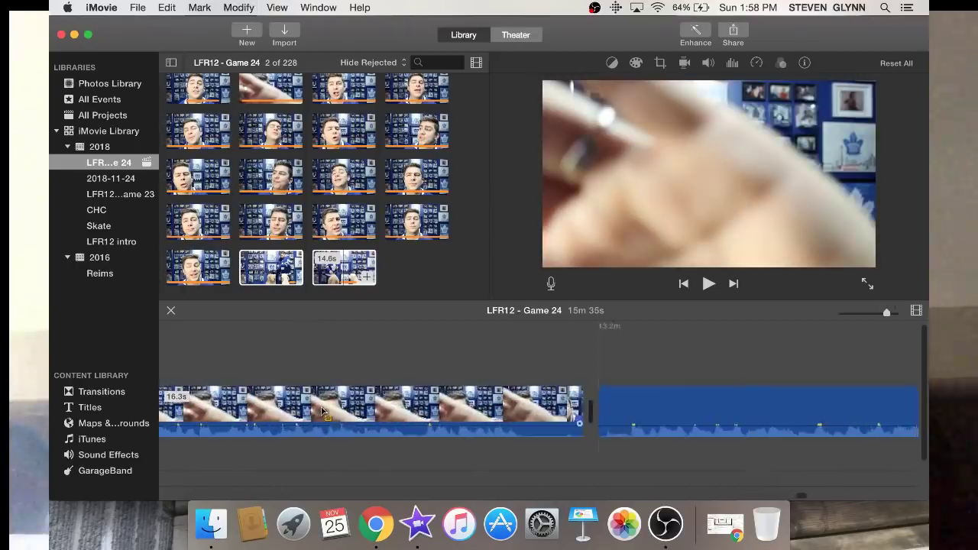
pyautogui.hscroll(2, 321, 411)
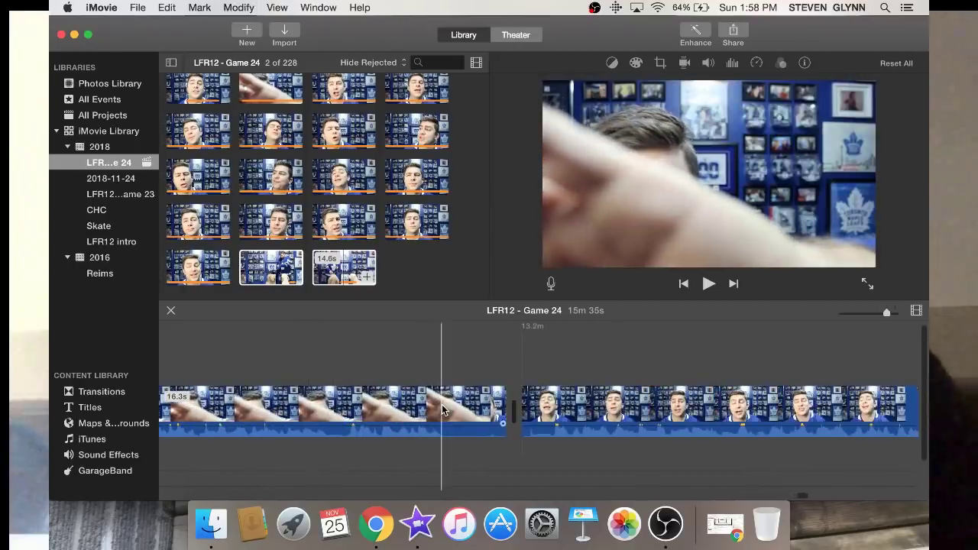
pyautogui.press('super+b')
pyautogui.click(475, 411)
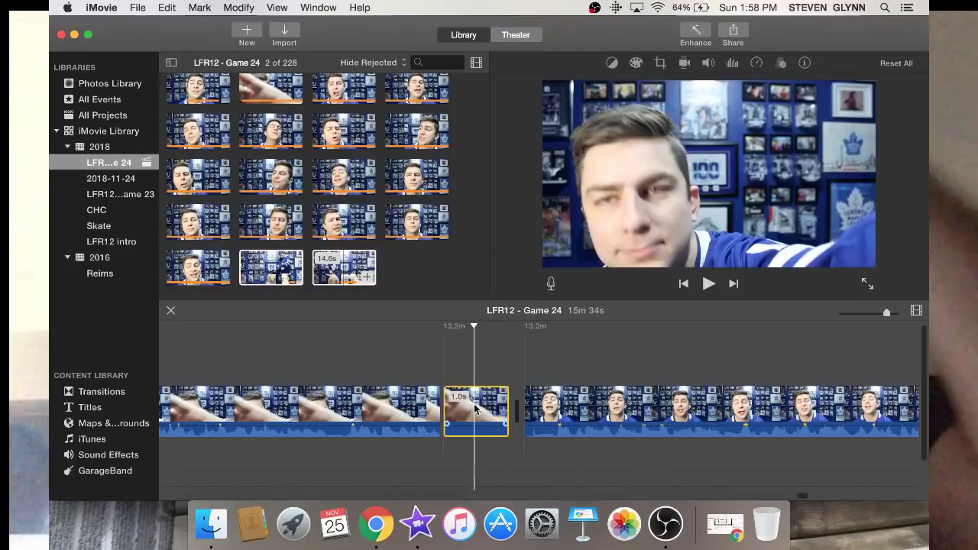
pyautogui.press('Delete')
# Play the start of the 7.9-second clip at 13.2 minutes, split it where the speech begins and delete the short opening part
pyautogui.press('space')
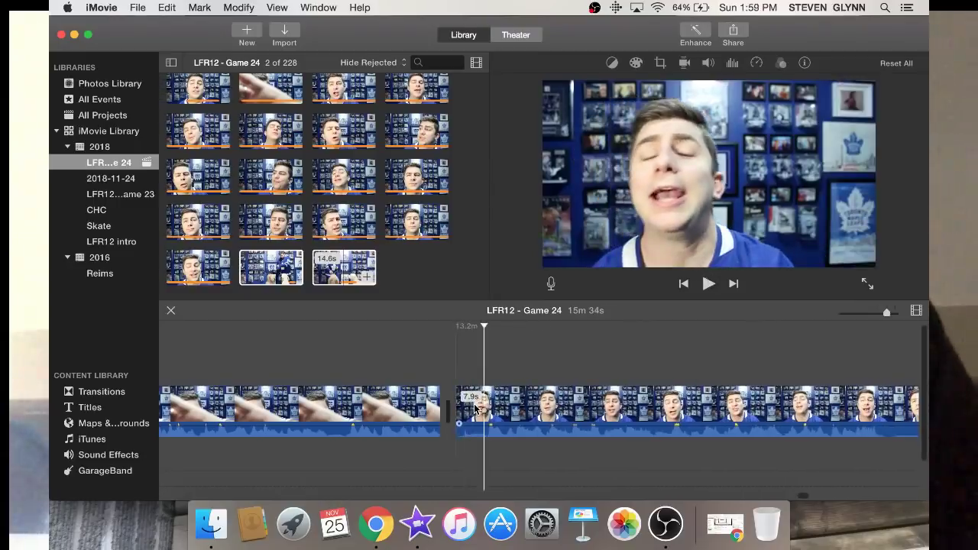
pyautogui.press('space')
pyautogui.press('super+b')
pyautogui.click(474, 411)
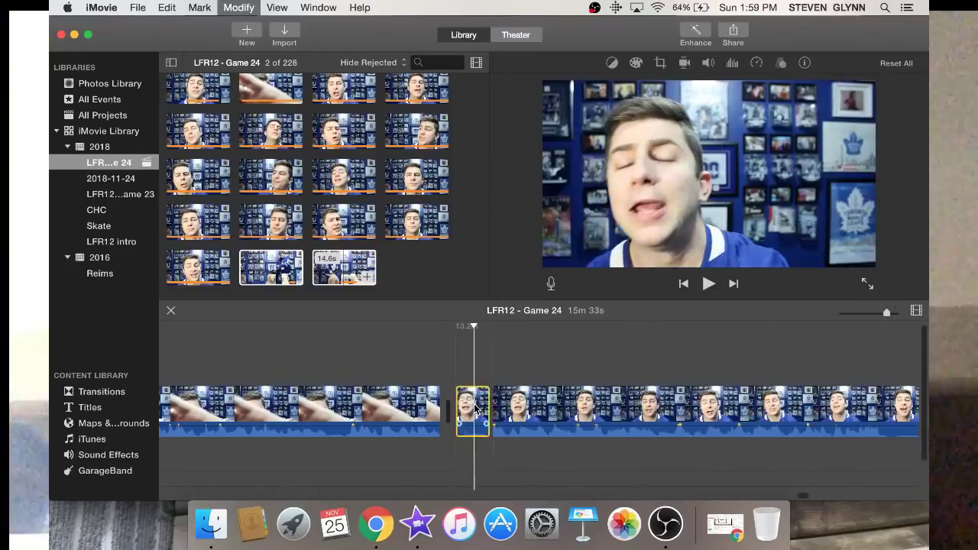
pyautogui.press('Delete')
# Play the end of the clip before the 13.3-minute mark, split it where the speech stops and delete the closing 1.3 seconds
pyautogui.press('space')
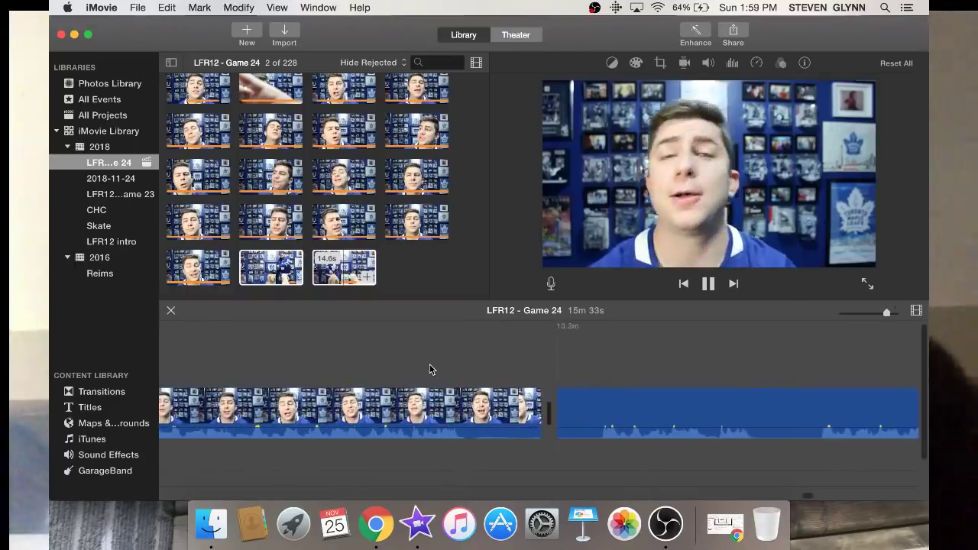
pyautogui.press('space')
pyautogui.press('super+b')
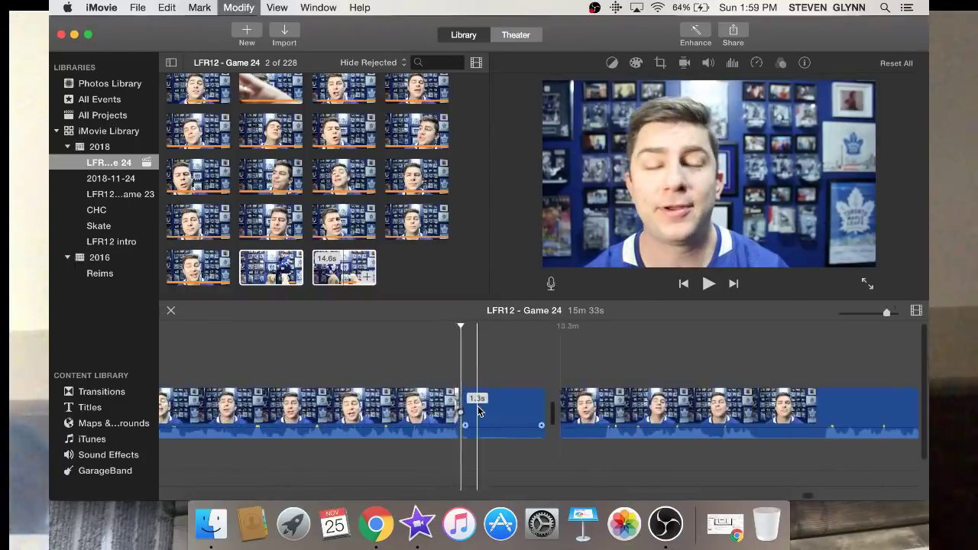
pyautogui.press('Delete')
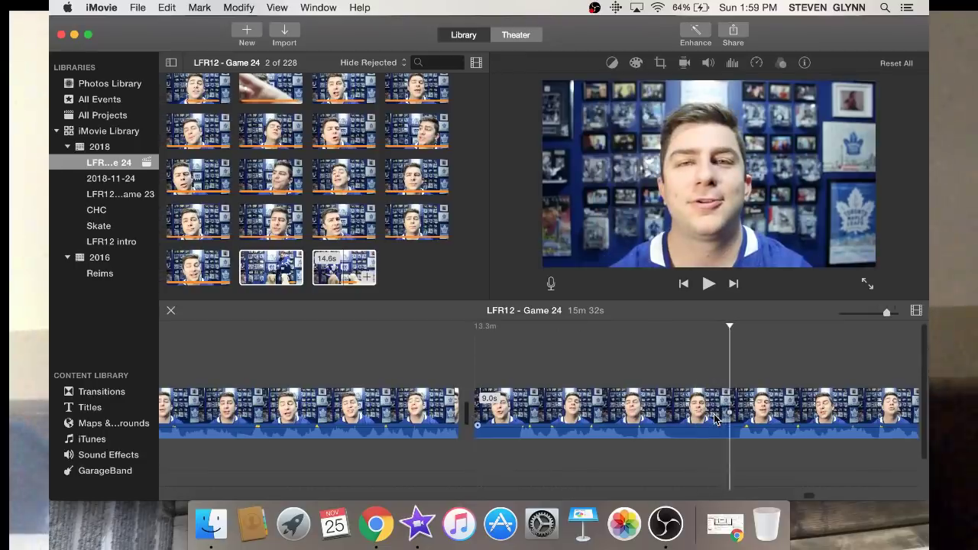
# Split the 9-second clip at 13.3 minutes in two places and delete its opening 4.1 seconds
pyautogui.press('super+b')
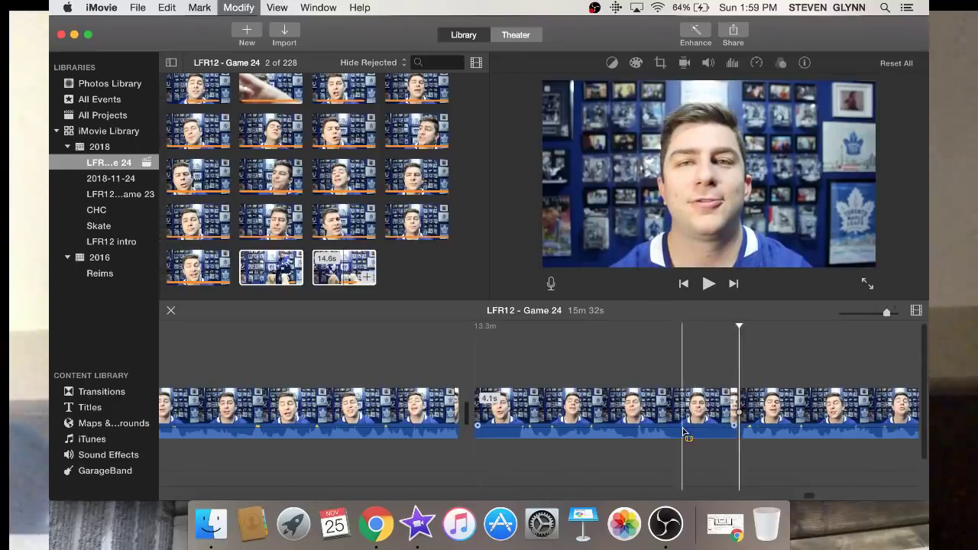
pyautogui.click(683, 432)
pyautogui.press('super+b')
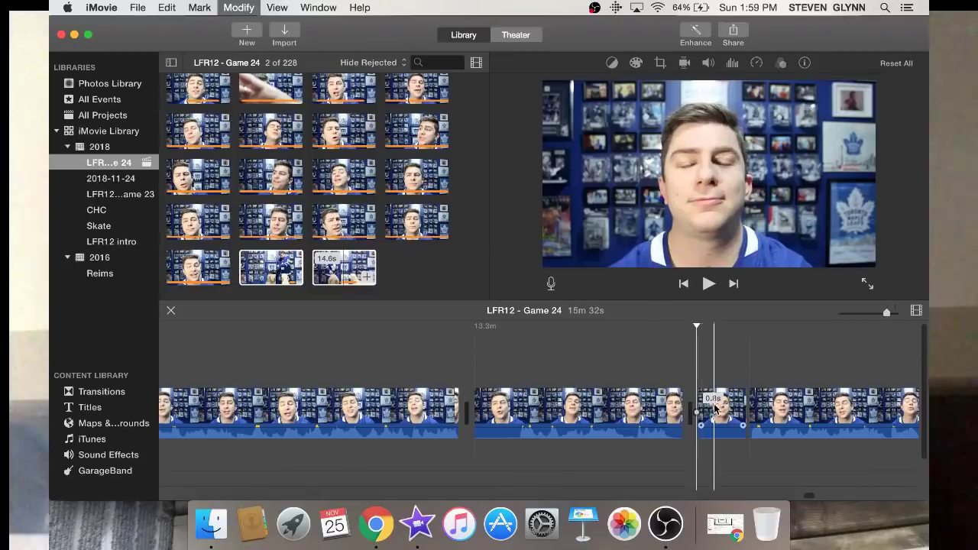
pyautogui.click(619, 393)
pyautogui.press('Delete')
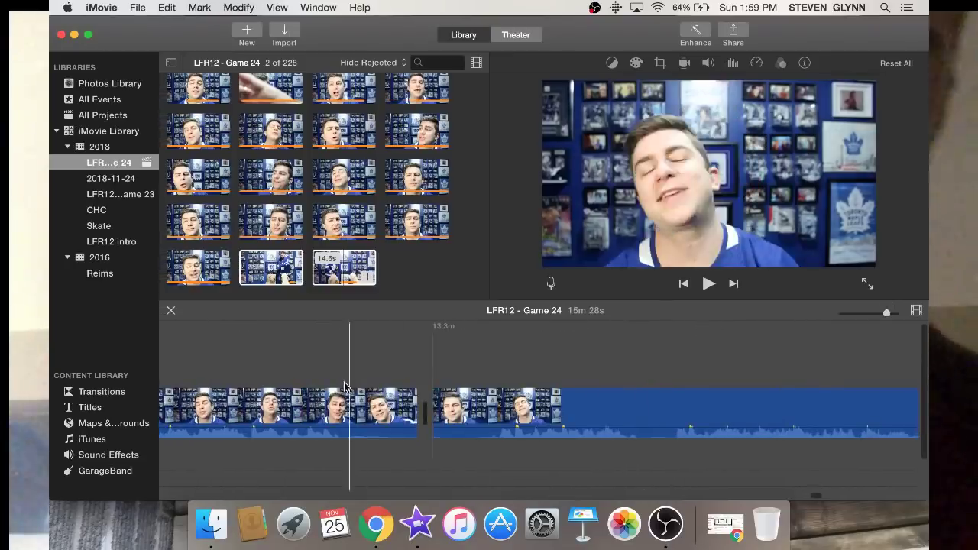
# Split the remaining part of the trimmed 9-second clip near its end and delete the unwanted ending
pyautogui.press('super+b')
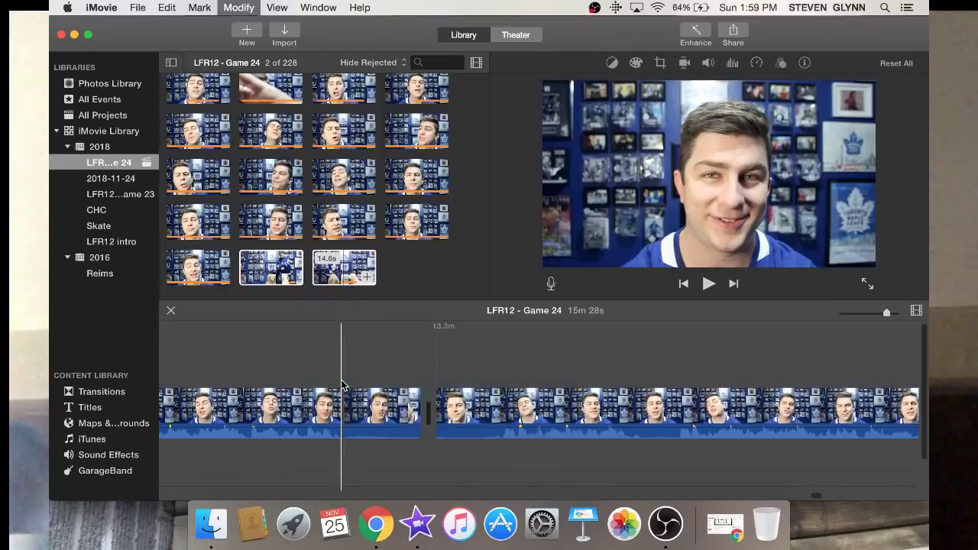
pyautogui.click(385, 410)
pyautogui.press('Delete')
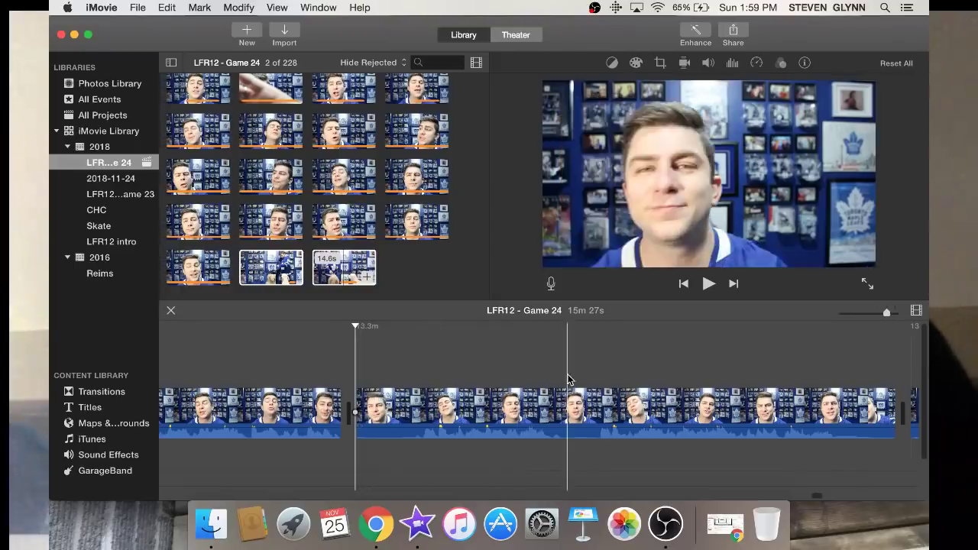
# Split the next clip at 13.3 minutes near its middle and near its end, deleting the opening take and the short silent ending
pyautogui.press('space')
pyautogui.press('super+b')
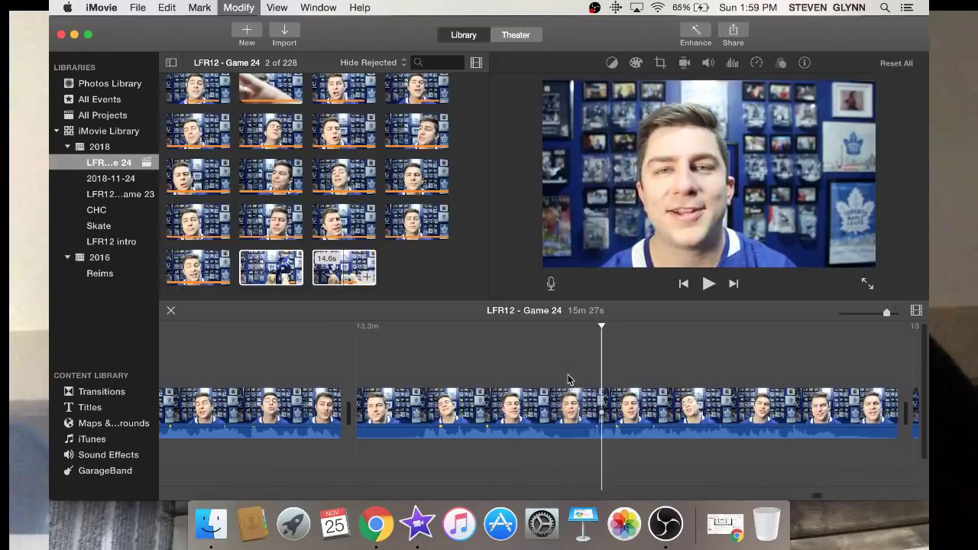
pyautogui.press('Delete')
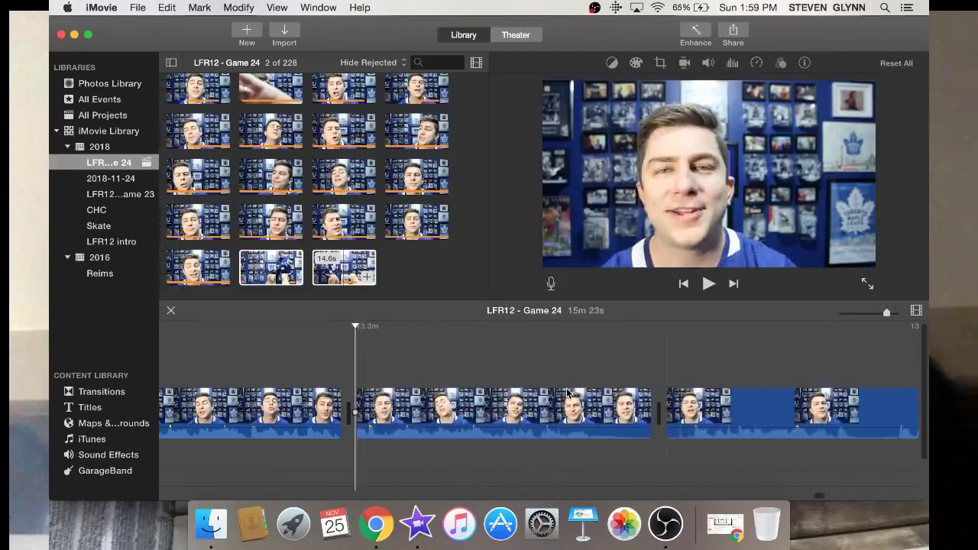
pyautogui.press('super+b')
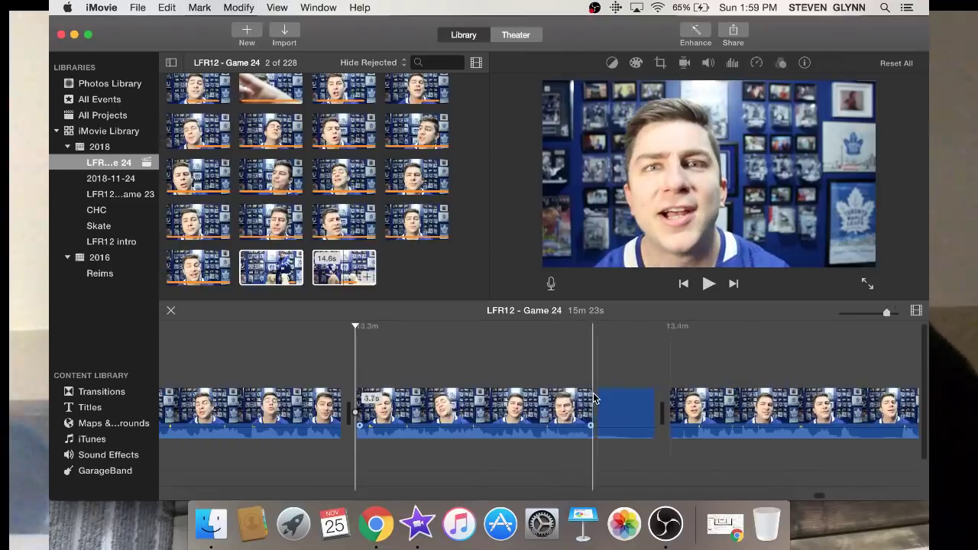
pyautogui.click(632, 397)
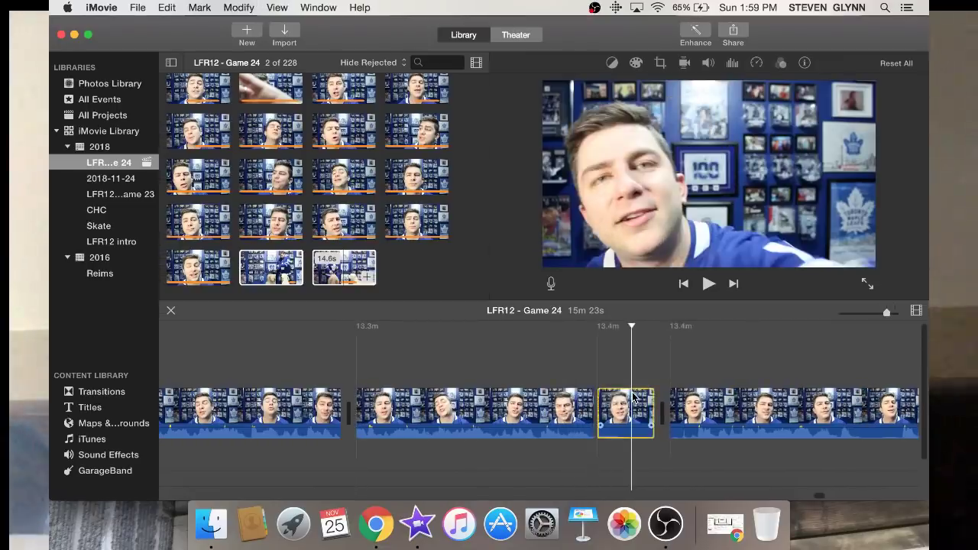
pyautogui.press('Delete')
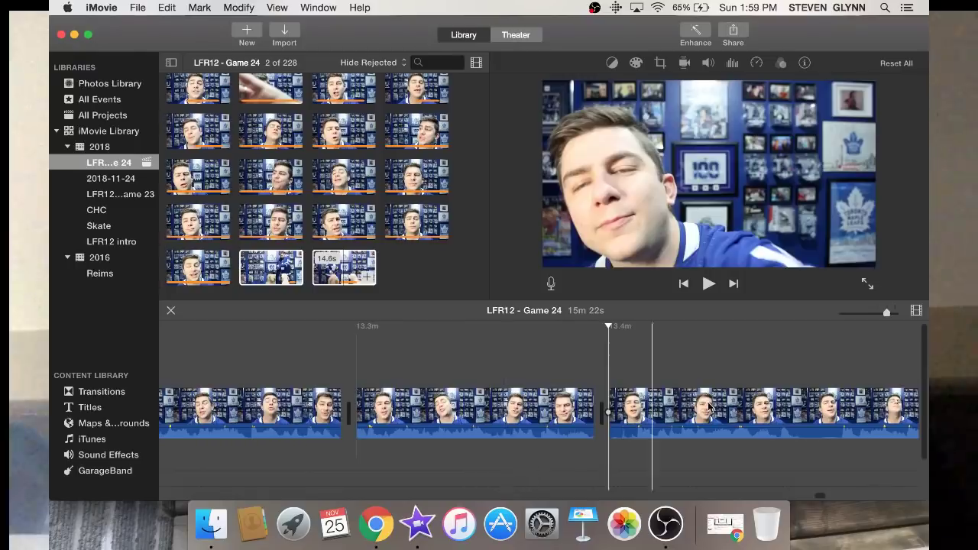
# Preview the clip at 13.4 minutes, split it where the good take begins and delete the opening 3.6 seconds
pyautogui.hscroll(5, 542, 356)
pyautogui.click(329, 359)
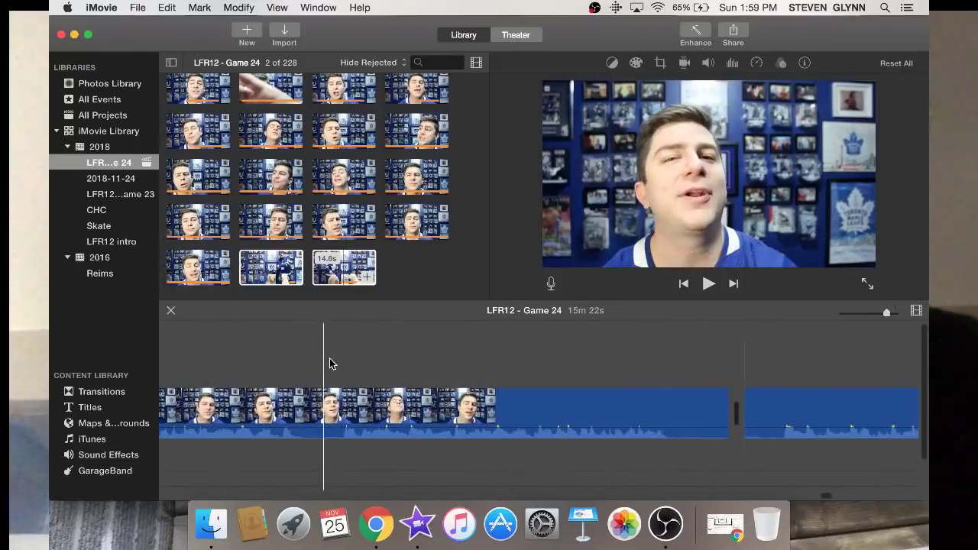
pyautogui.press('space')
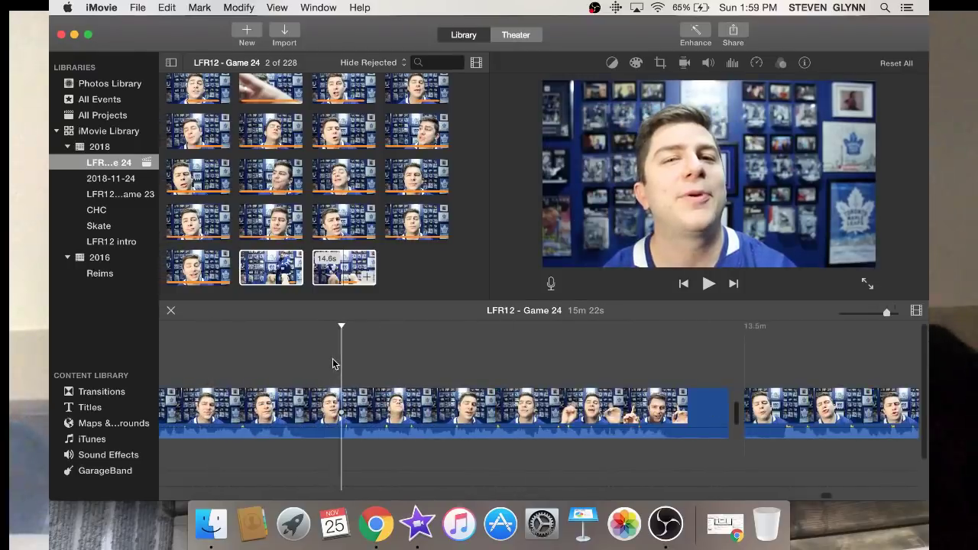
pyautogui.click(308, 403)
pyautogui.press('super+equal')
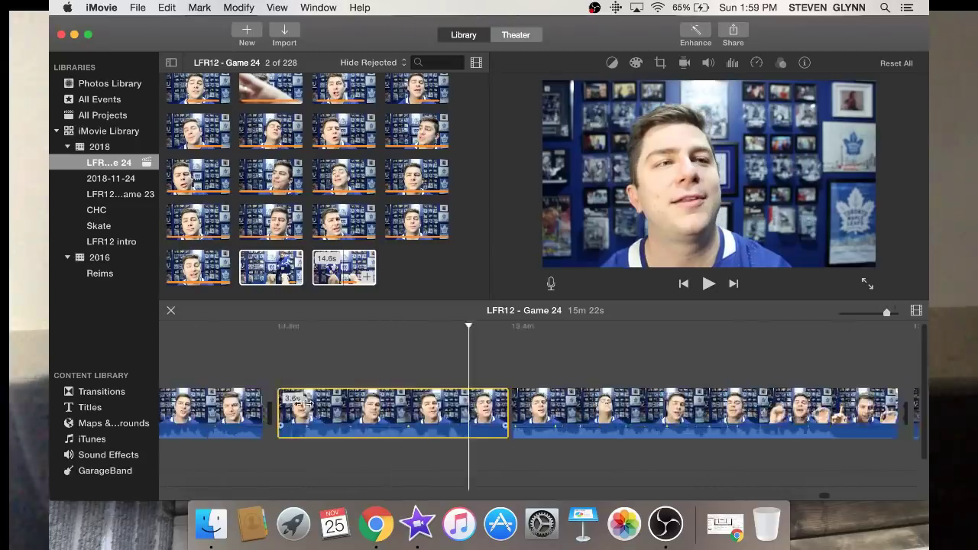
pyautogui.press('Delete')
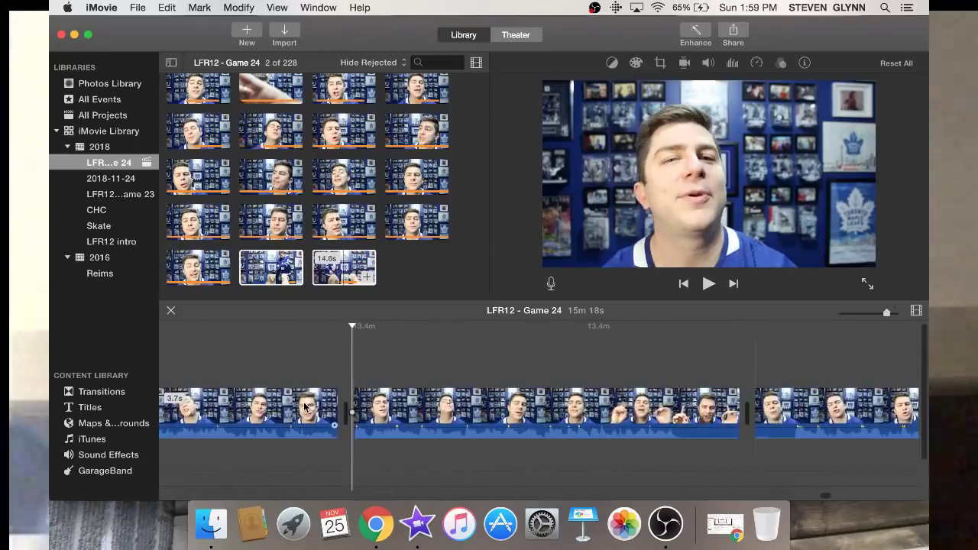
# Play the end of the remaining 13.4-minute clip, split it after the hand gesture and delete the closing 1.0 second
pyautogui.press('space')
pyautogui.click(633, 352)
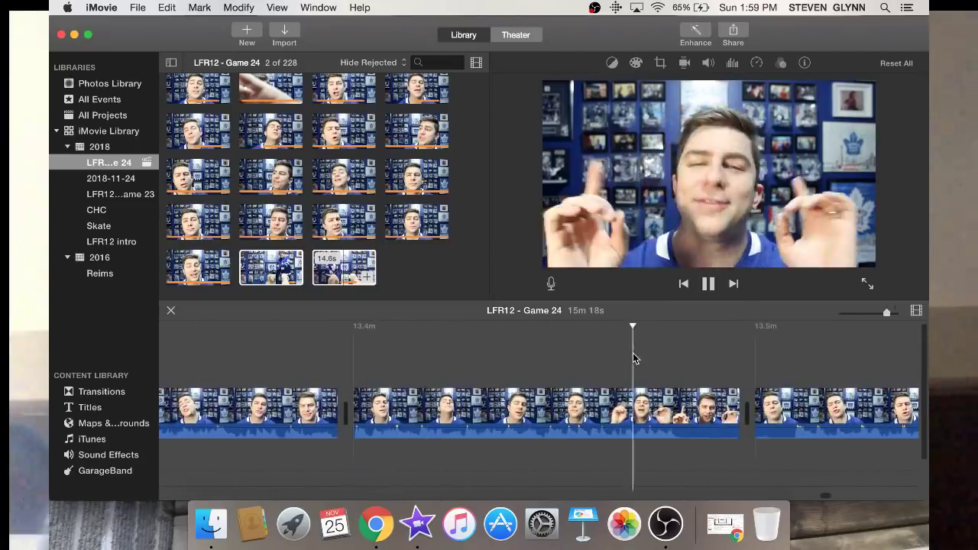
pyautogui.press('space')
pyautogui.press('super+b')
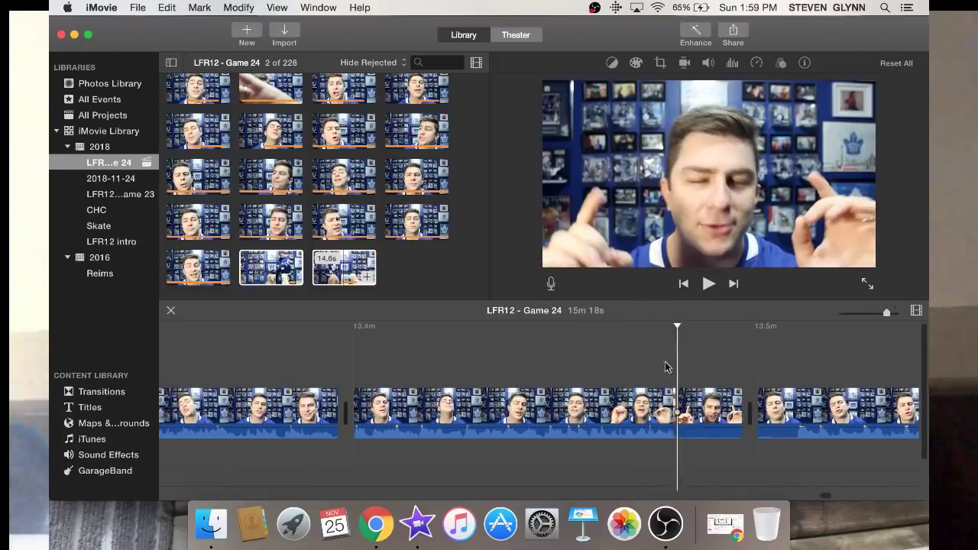
pyautogui.click(703, 386)
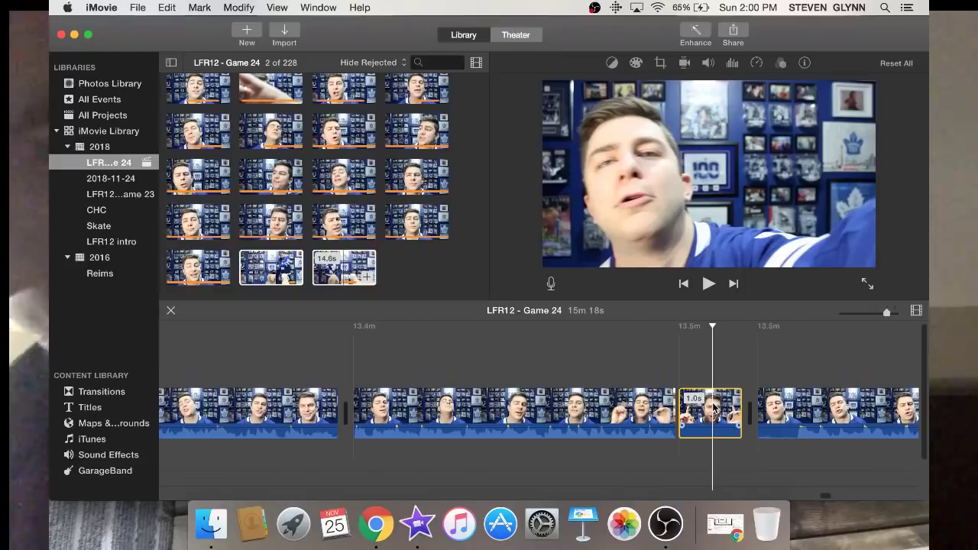
pyautogui.press('Delete')
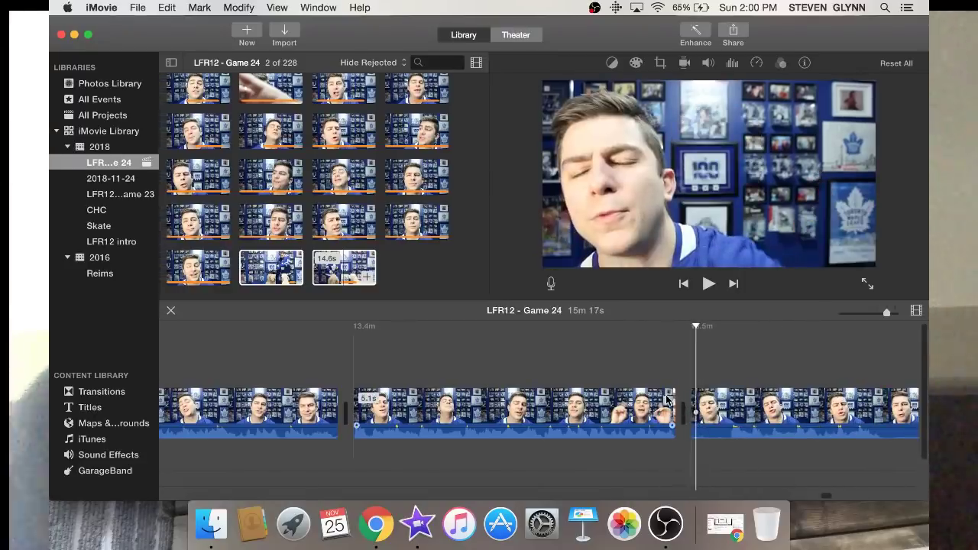
# Split the clip at 13.5 minutes near its middle and end, deleting the opening 4.5 seconds and the closing 1.1 seconds
pyautogui.hscroll(5, 667, 398)
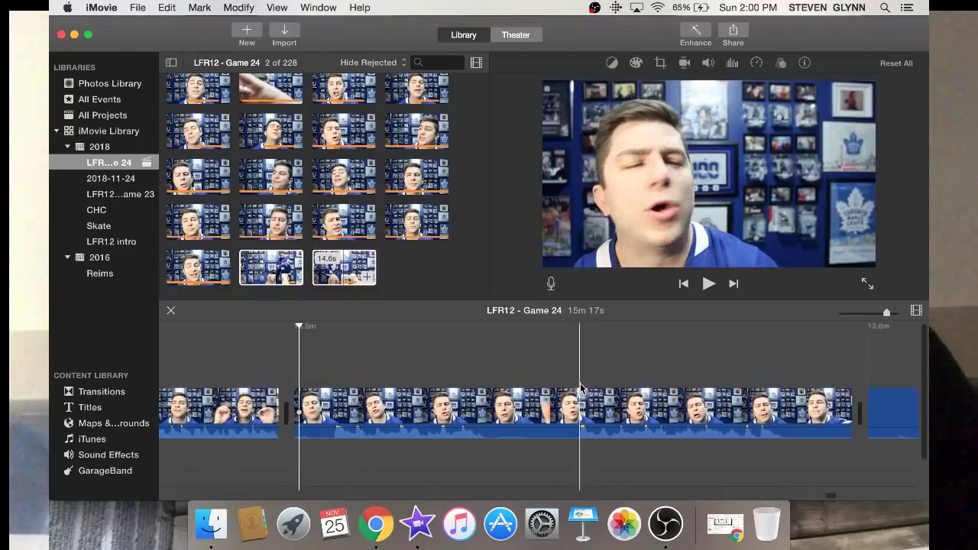
pyautogui.press('super+b')
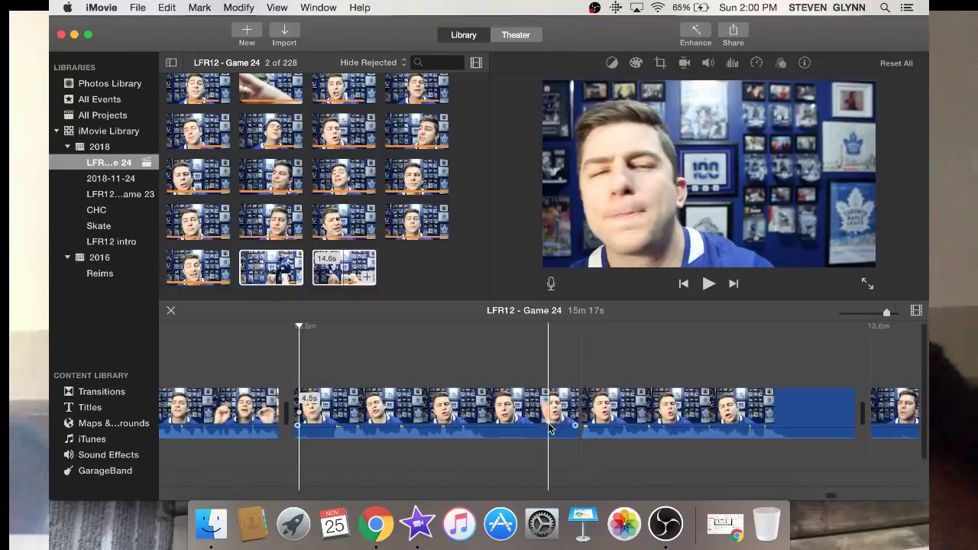
pyautogui.click(550, 427)
pyautogui.press('Delete')
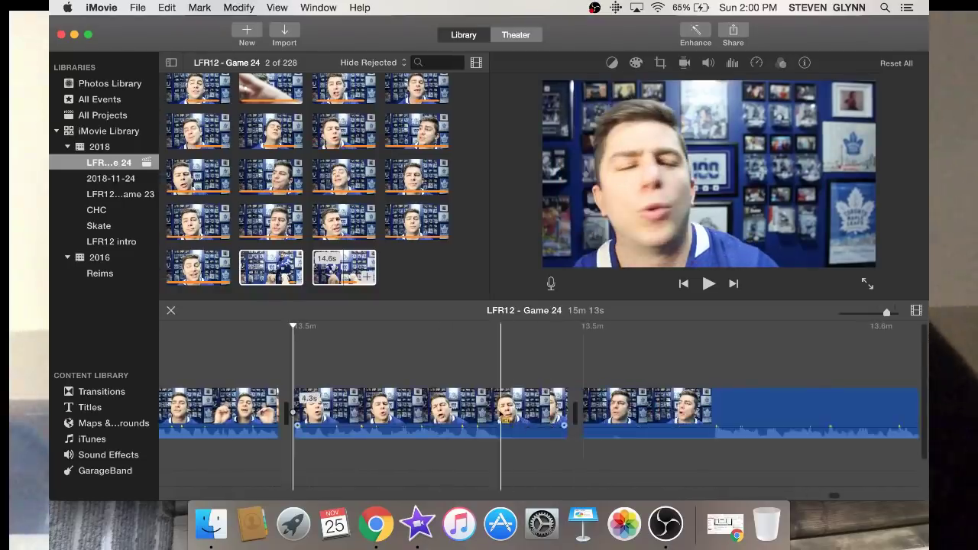
pyautogui.press('super+b')
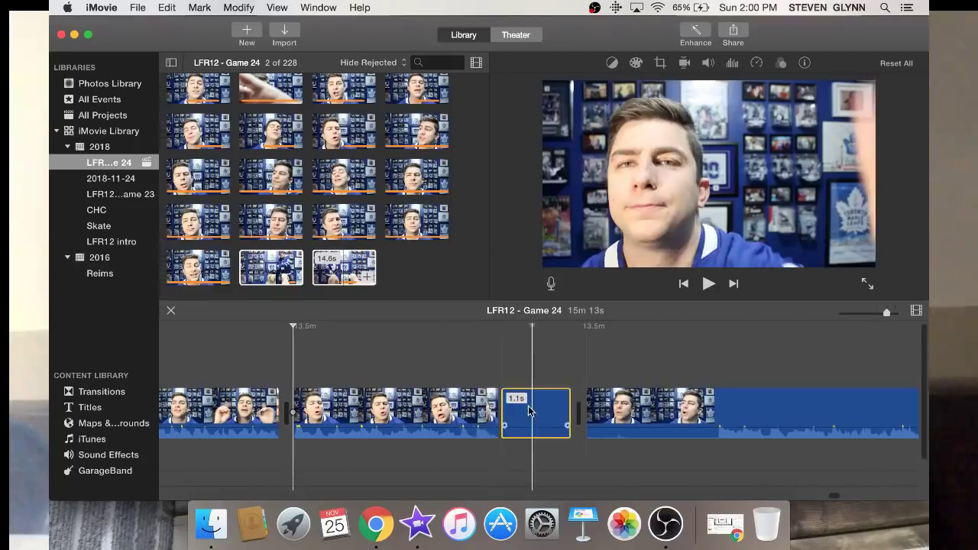
pyautogui.press('Delete')
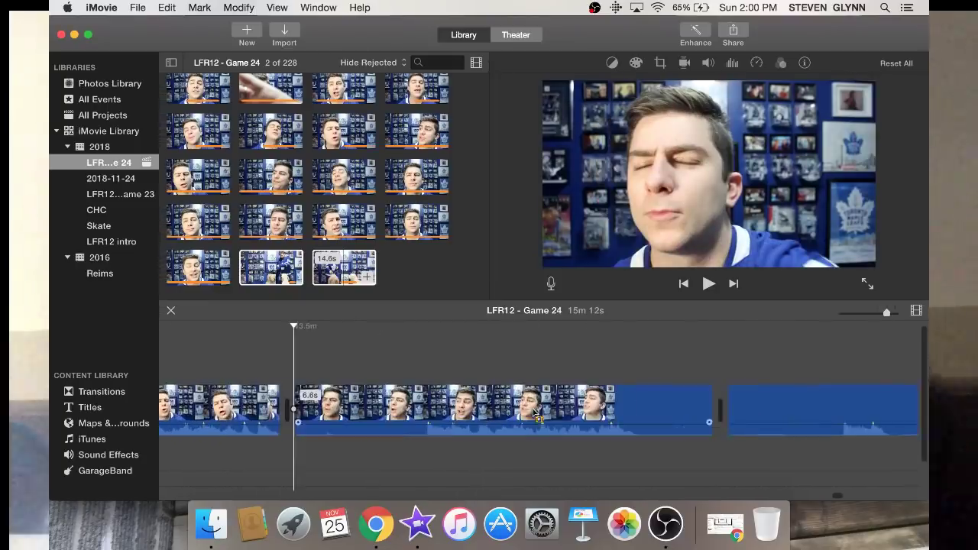
# Split the 6.6-second clip at 13.5 minutes where the speech begins and delete its opening 2.1 seconds
pyautogui.click(420, 370)
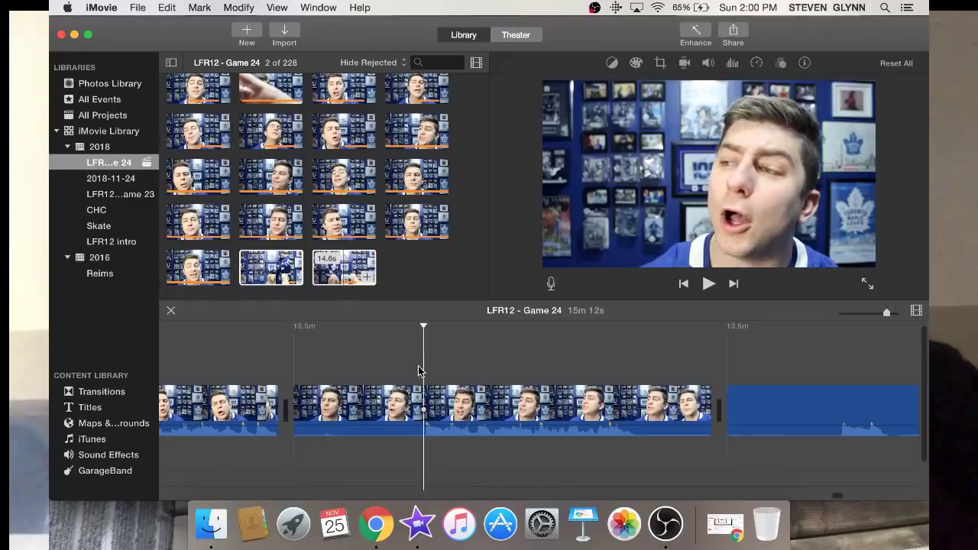
pyautogui.press('super+b')
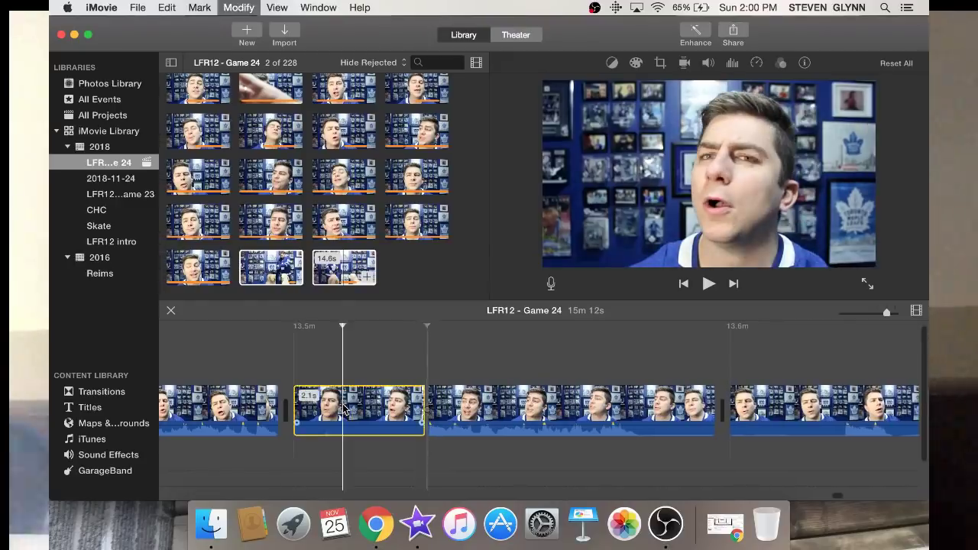
pyautogui.press('Delete')
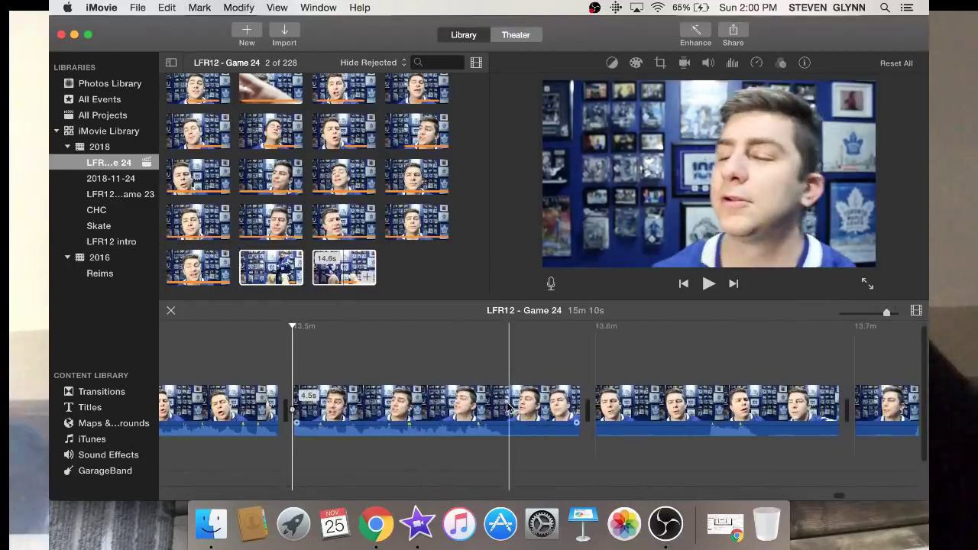
pyautogui.press('super+space')
pyautogui.press('Escape')
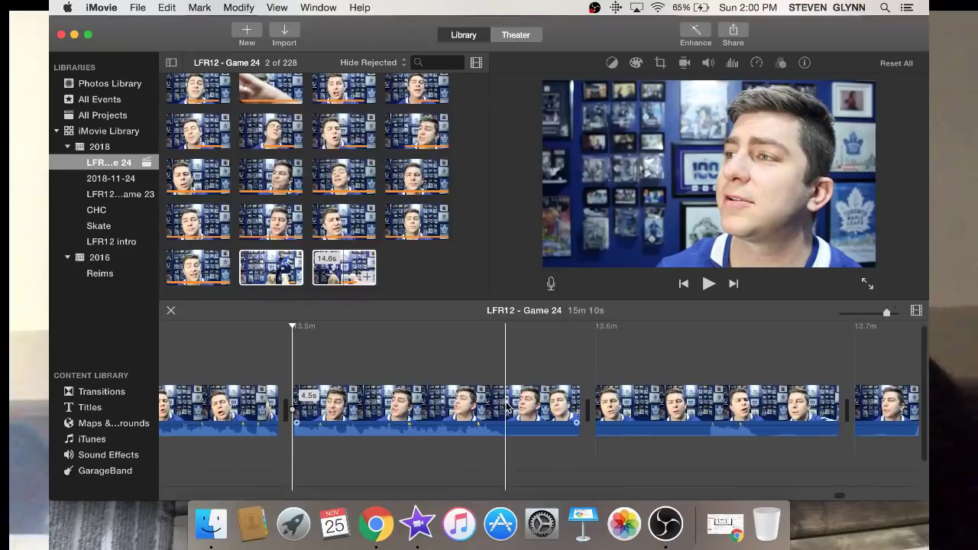
# Delete the closing 1.2 seconds of the 4.5-second clip at 13.5 minutes and the opening 1.8 seconds of the 3.8-second clip following it
pyautogui.press('super+b')
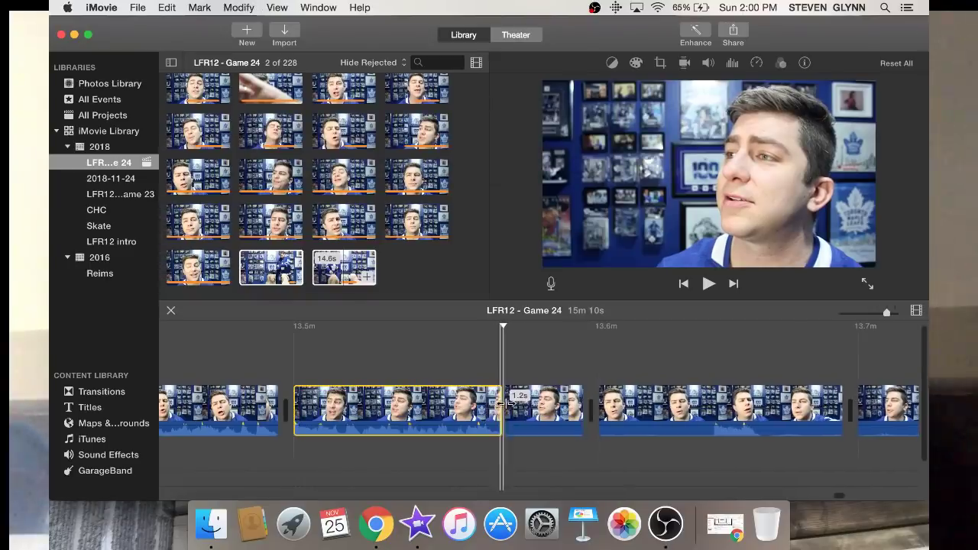
pyautogui.press('Delete')
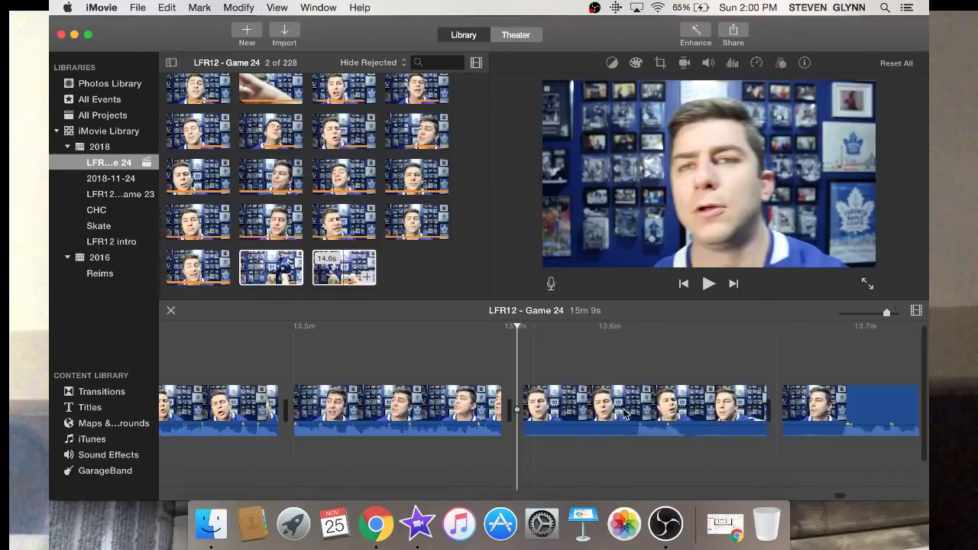
pyautogui.press('space')
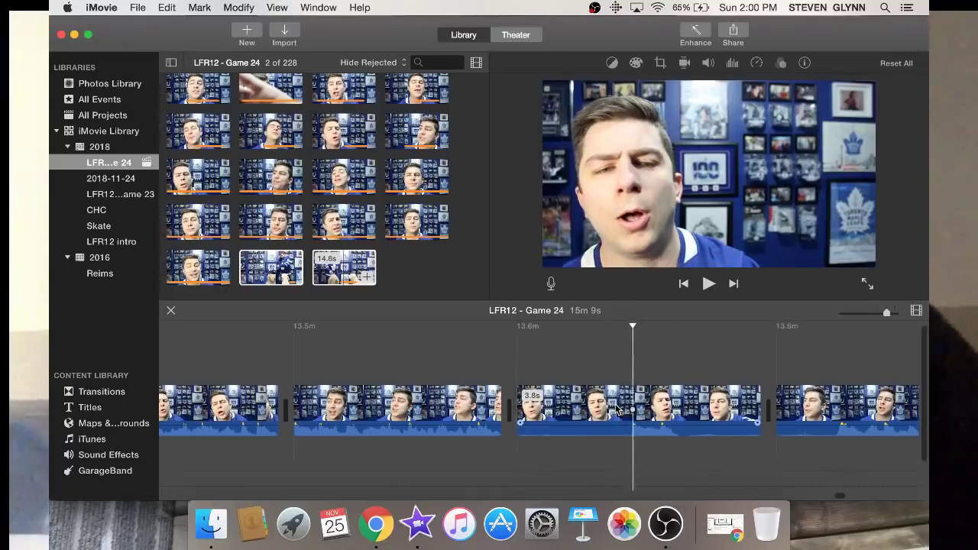
pyautogui.press('super+b')
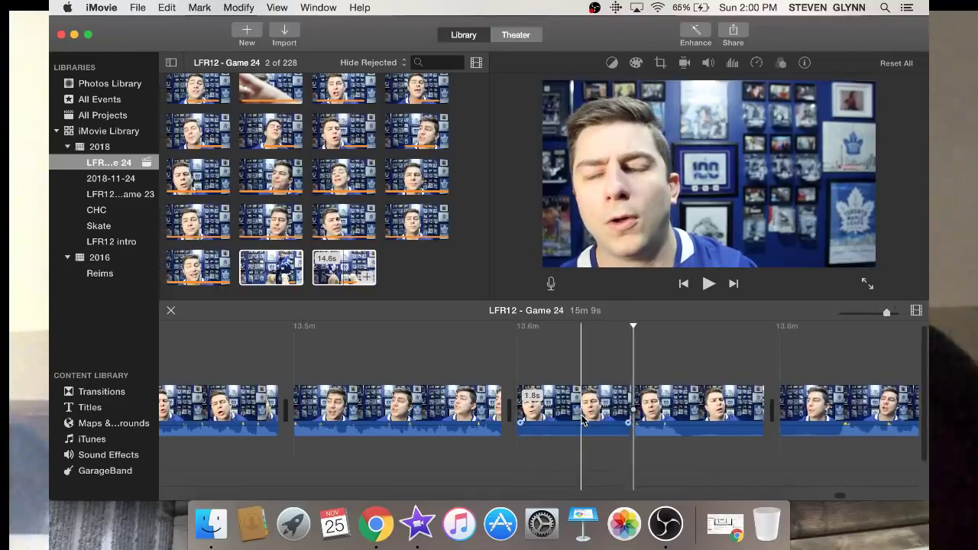
pyautogui.press('Delete')
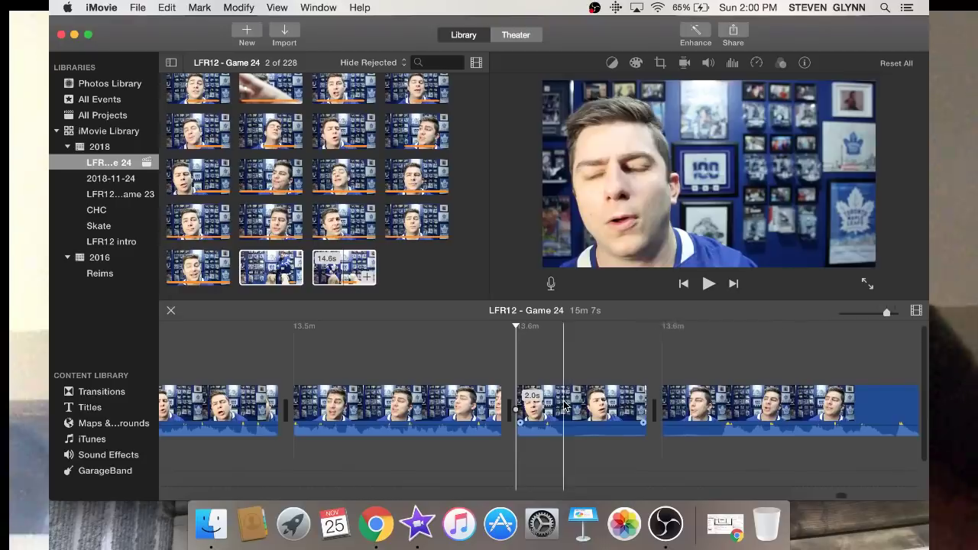
# Split the remaining 2.0-second clip at 13.6 minutes where its speech ends and delete the closing 1.3 seconds
pyautogui.press('super+b')
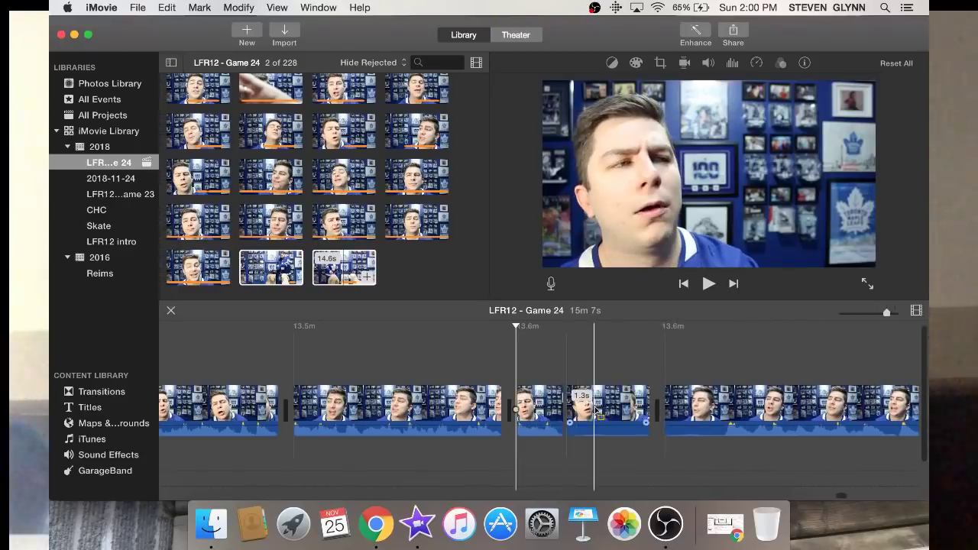
pyautogui.click(598, 412)
pyautogui.press('Delete')
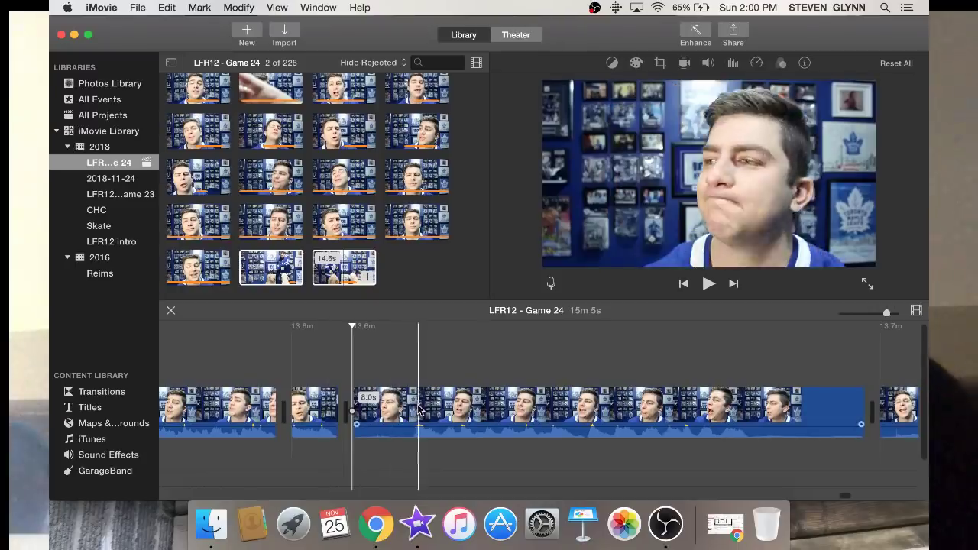
# Split the 8.0-second clip at 13.6 minutes near its start and end, deleting the unwanted opening and the quiet closing piece
pyautogui.press('super+b')
pyautogui.click(383, 400)
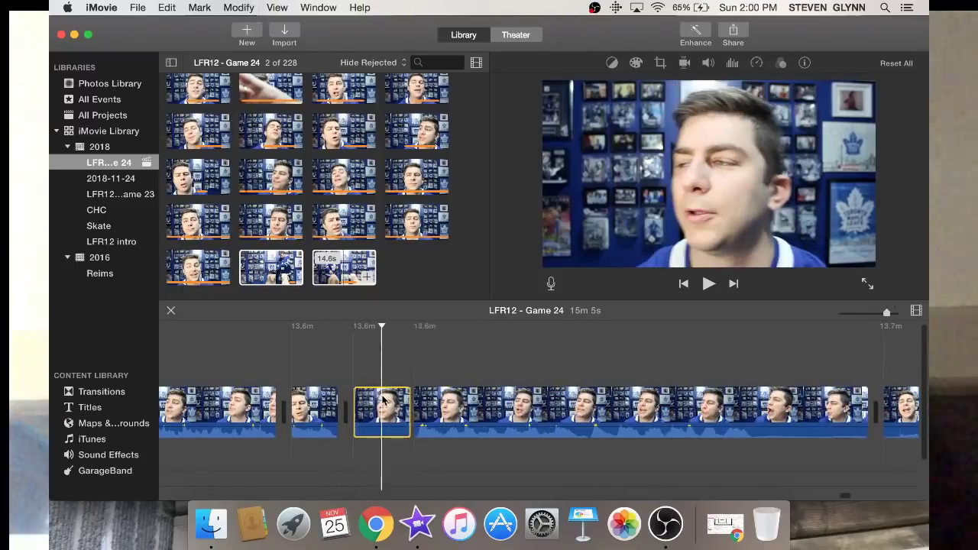
pyautogui.press('Delete')
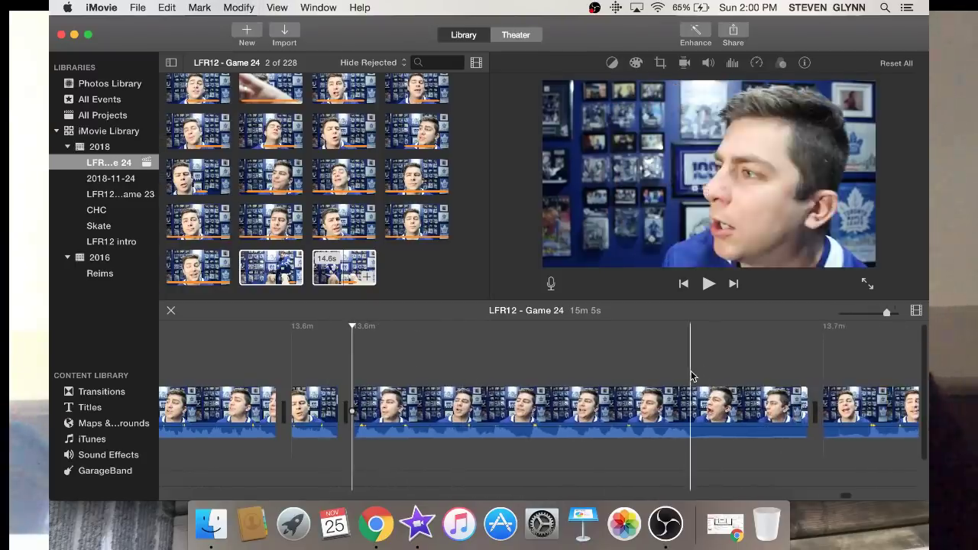
pyautogui.click(738, 405)
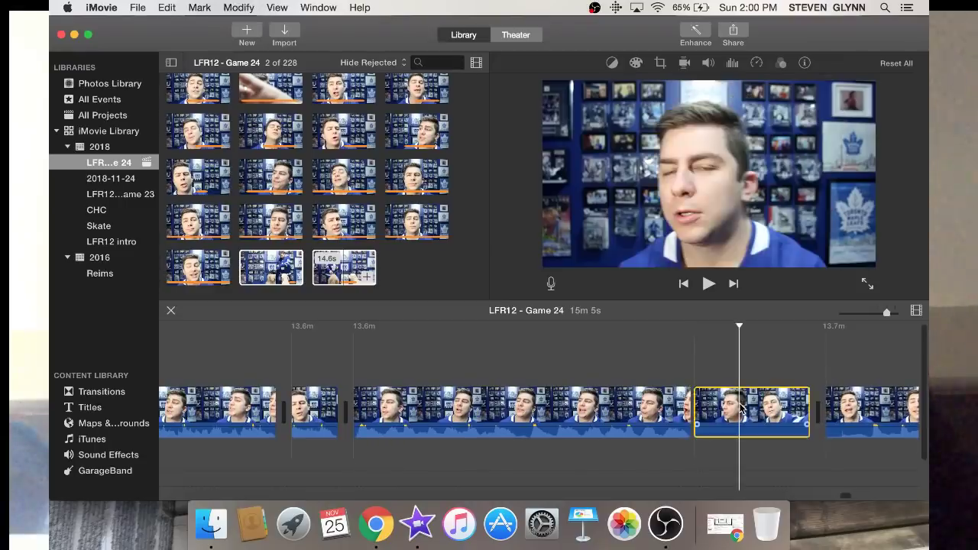
pyautogui.press('Delete')
# Preview the clip at 13.7 minutes, split it near its start and after the speech, and delete the opening and closing pieces
pyautogui.hscroll(10, 739, 405)
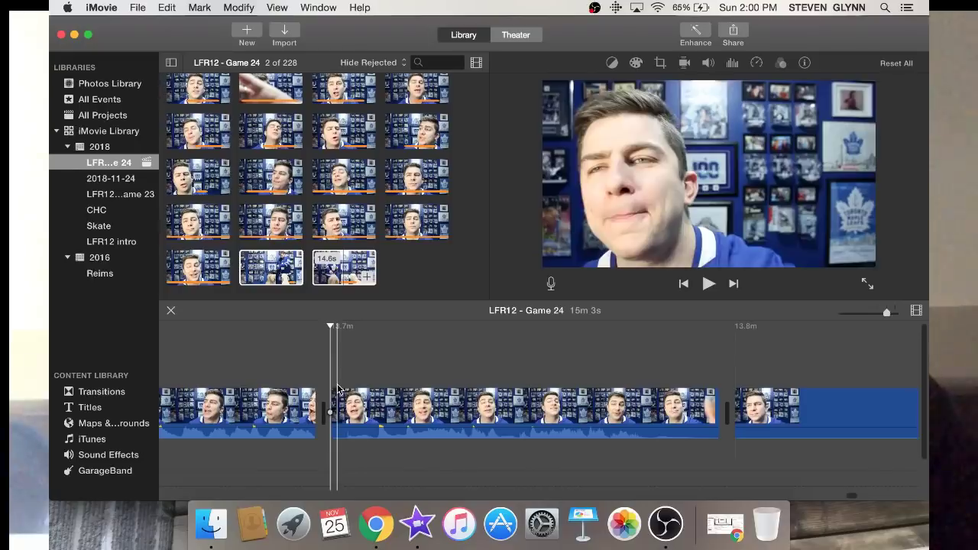
pyautogui.press('space')
pyautogui.press('space')
pyautogui.press('space')
pyautogui.press('space')
pyautogui.press('super+b')
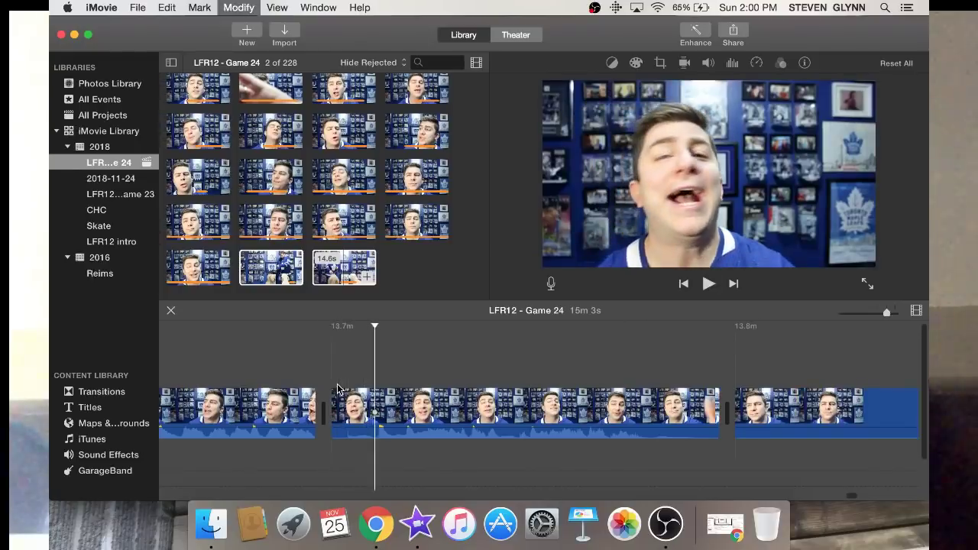
pyautogui.click(361, 401)
pyautogui.press('Delete')
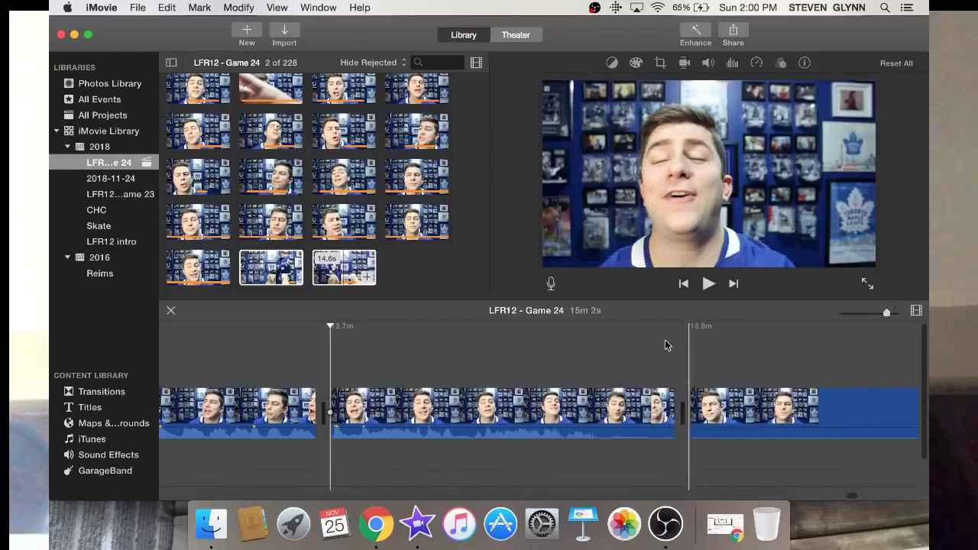
pyautogui.press('super+b')
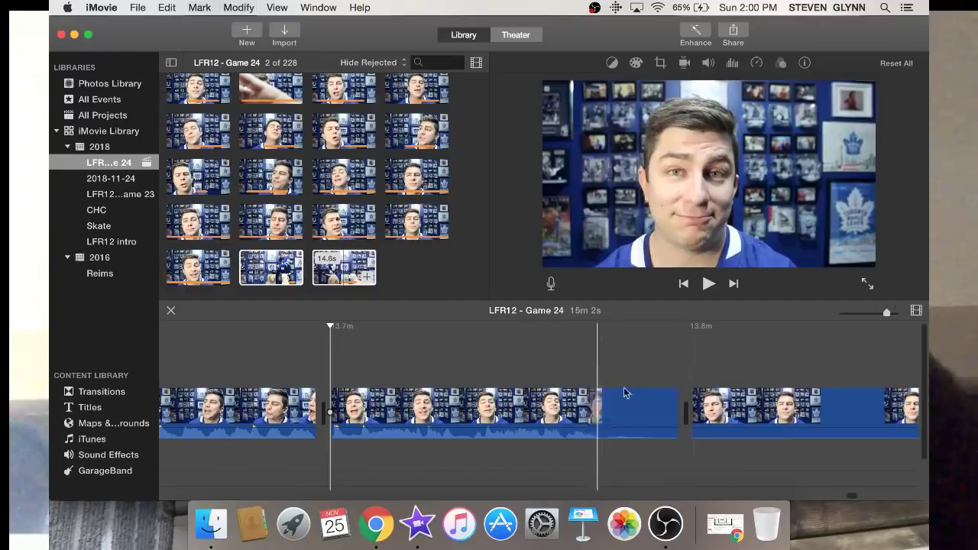
pyautogui.press('Delete')
# Split the 7.2-second clip at 13.7 minutes around its speech, deleting the silent opening 4.0 seconds and the quiet closing piece
pyautogui.hscroll(5, 633, 395)
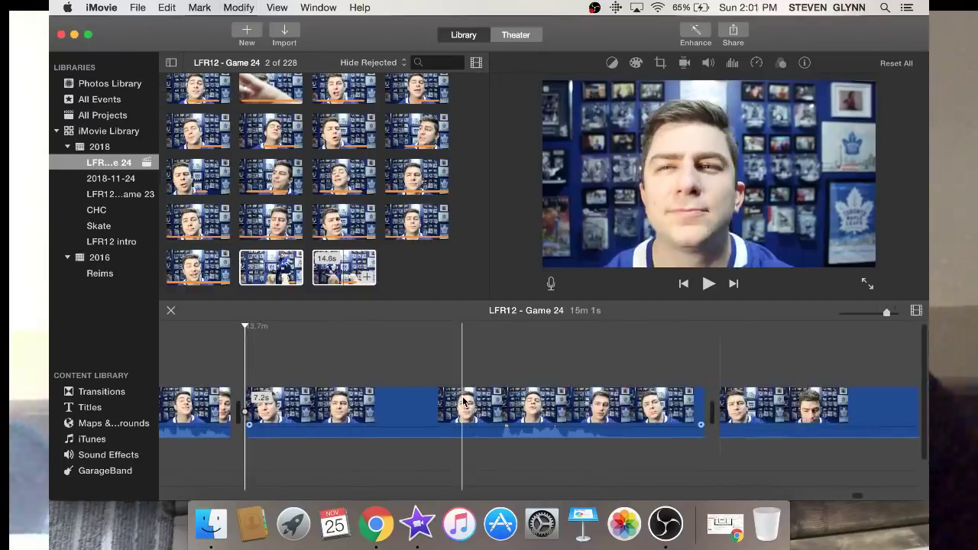
pyautogui.press('space')
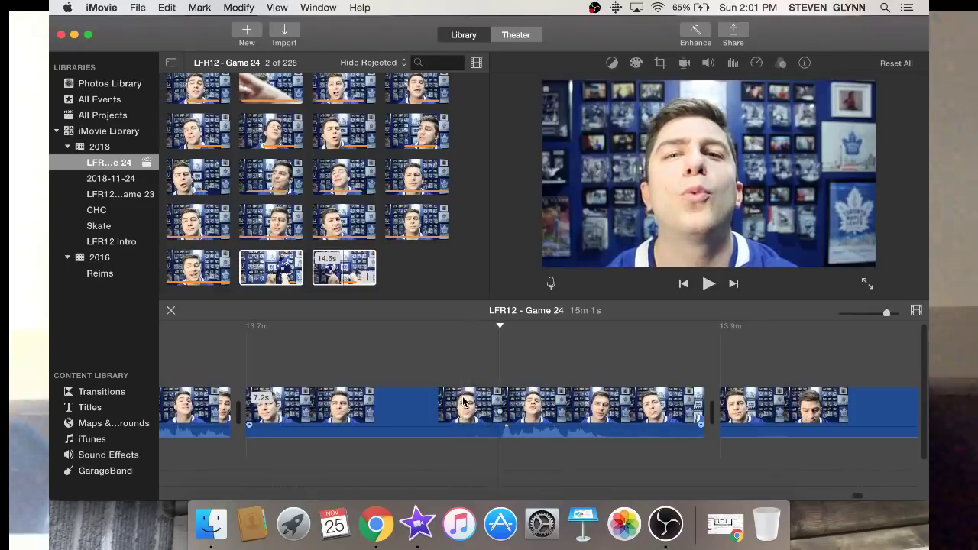
pyautogui.press('super+b')
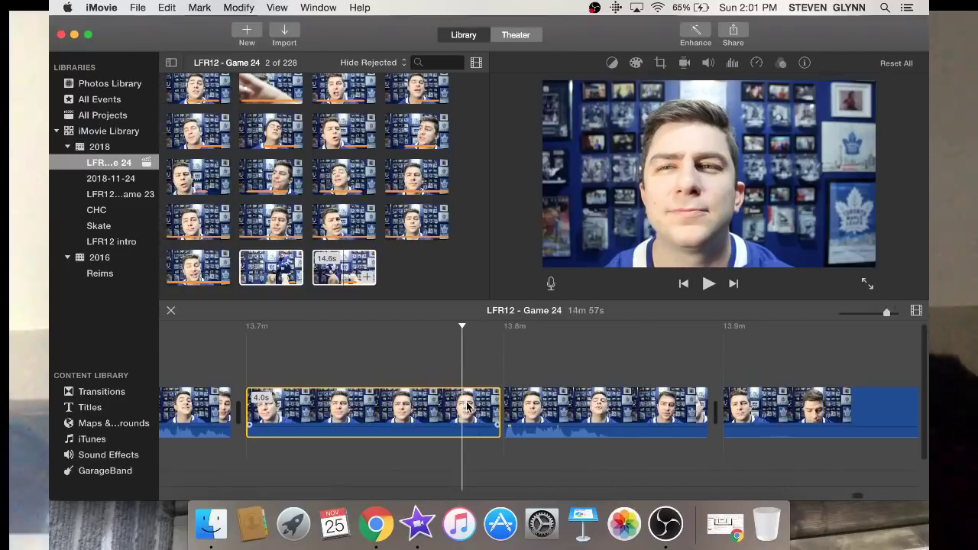
pyautogui.press('Delete')
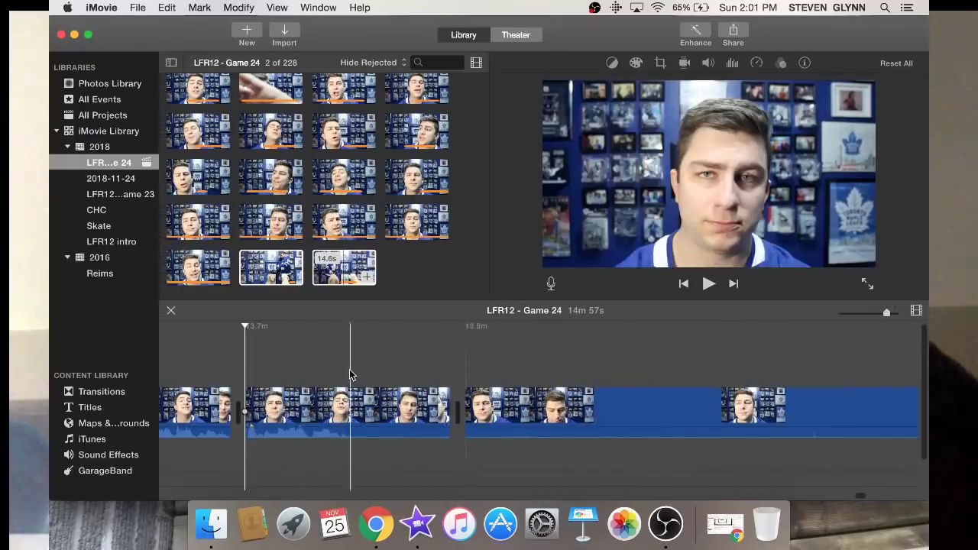
pyautogui.click(393, 405)
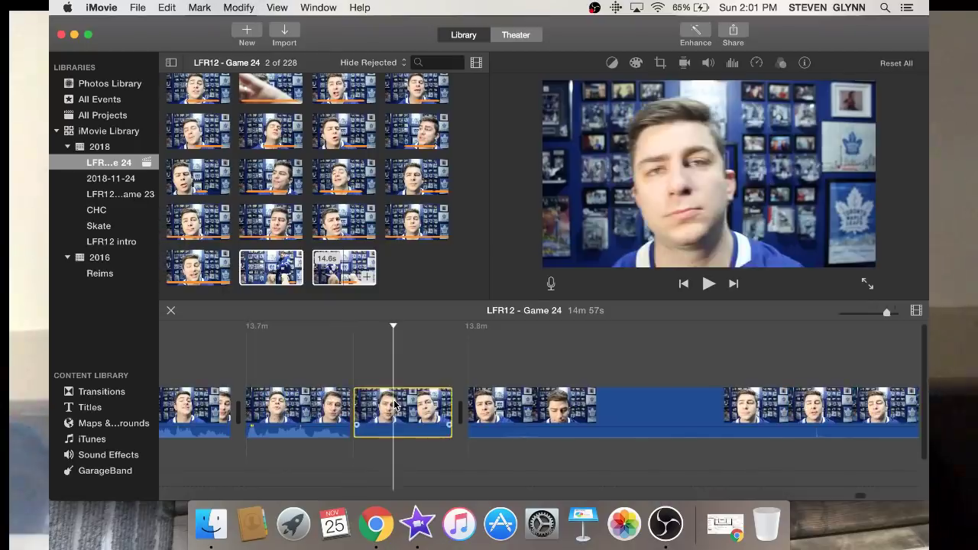
pyautogui.press('Delete')
# Split the 17.4-second clip at 13.8 minutes where the good take begins and delete its opening 12.3 seconds
pyautogui.hscroll(10, 393, 405)
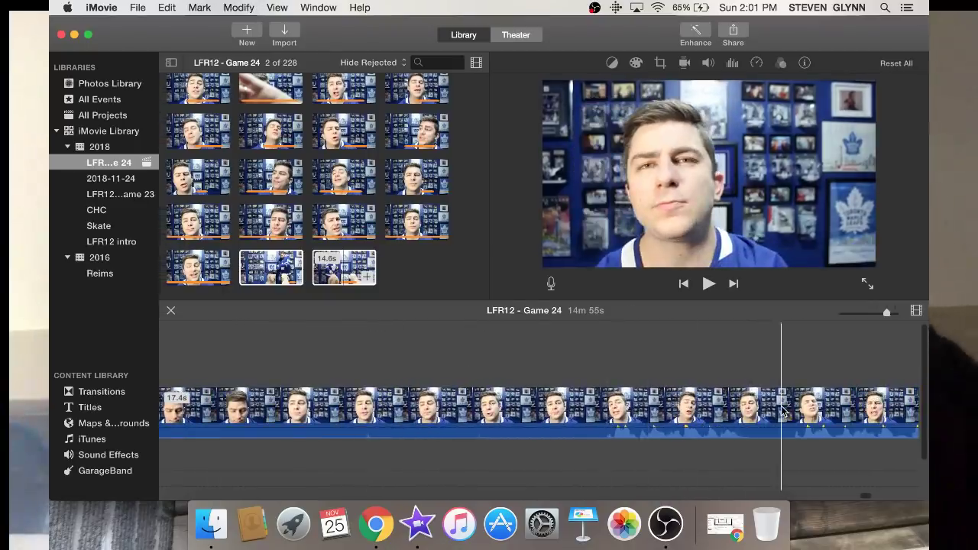
pyautogui.press('cmd+b')
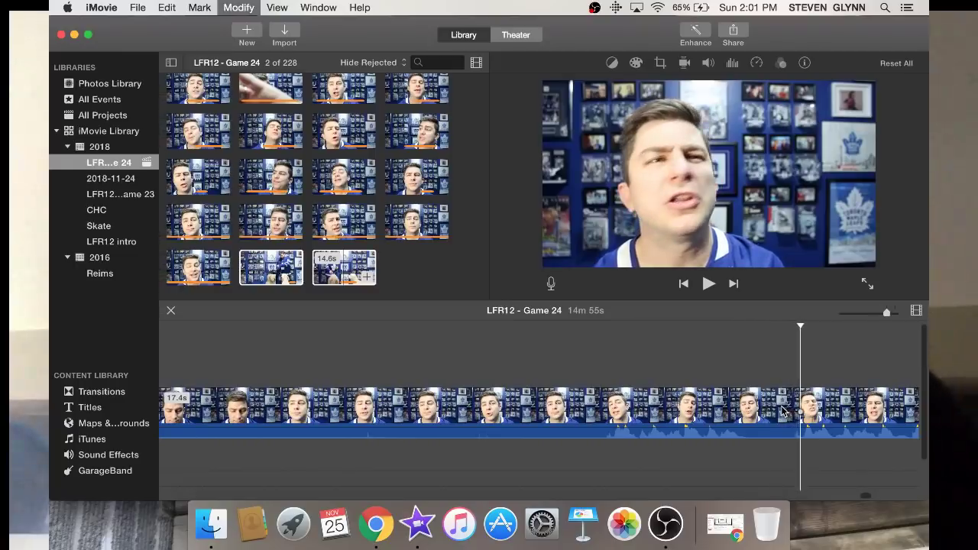
pyautogui.hscroll(-3, 728, 413)
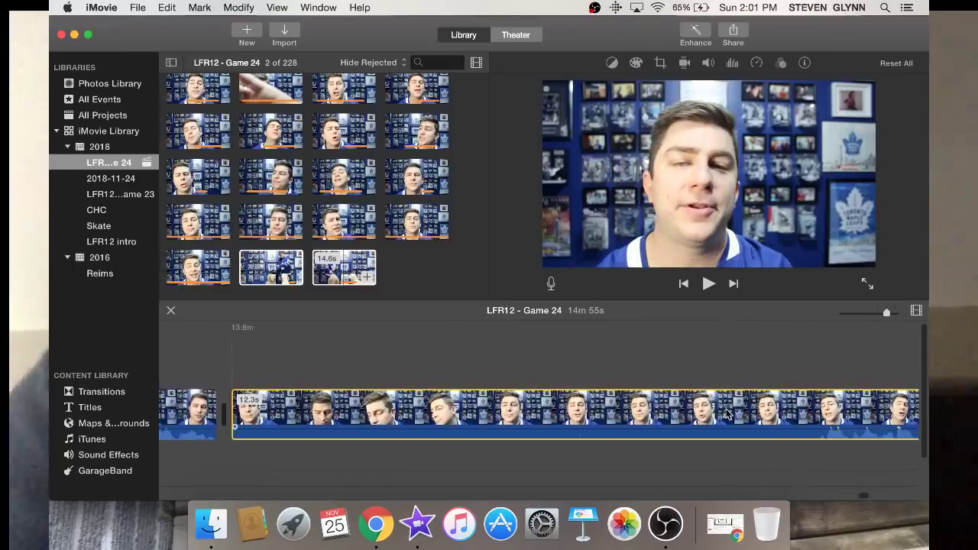
pyautogui.click(727, 414)
pyautogui.press('Delete')
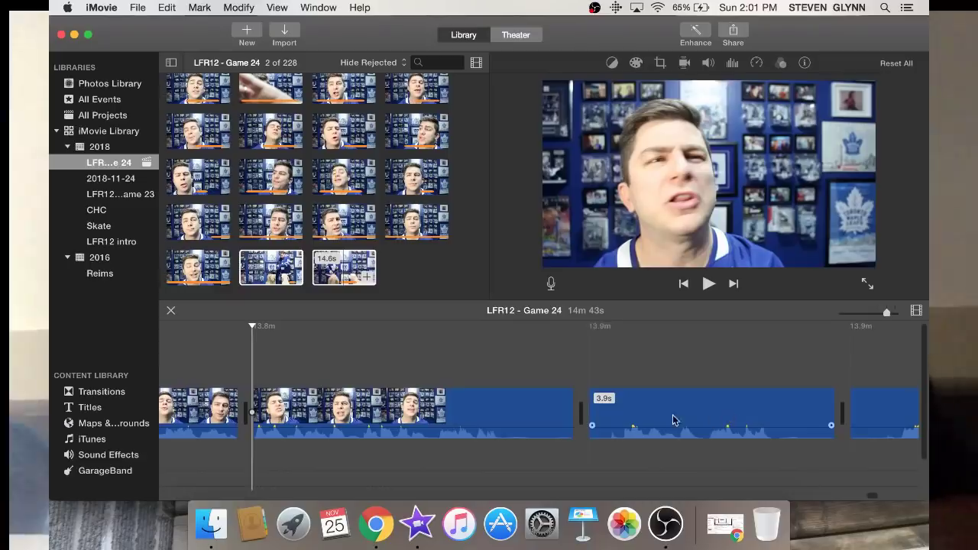
# Split the remaining clip at 13.8 minutes where its speech ends and delete the closing 1.1 seconds
pyautogui.click(483, 370)
pyautogui.press('super+b')
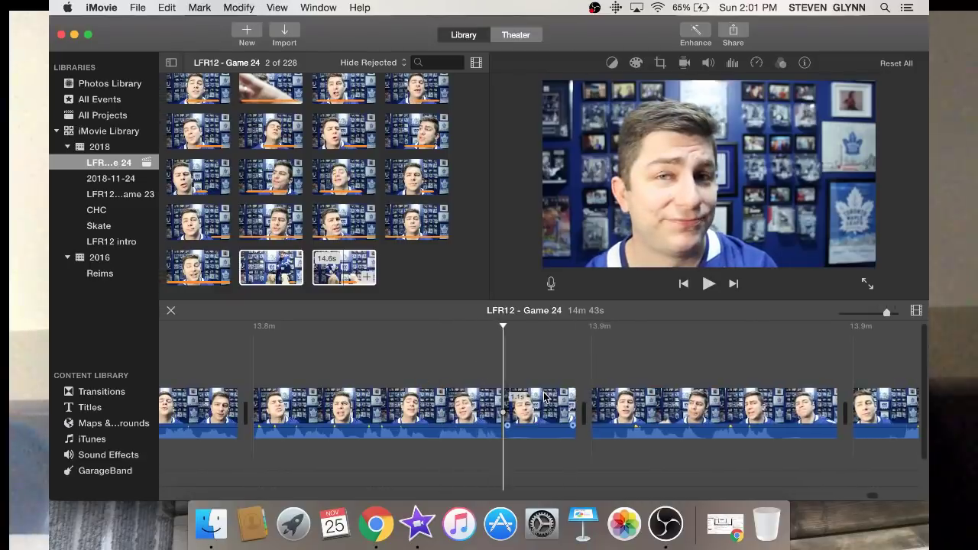
pyautogui.click(545, 397)
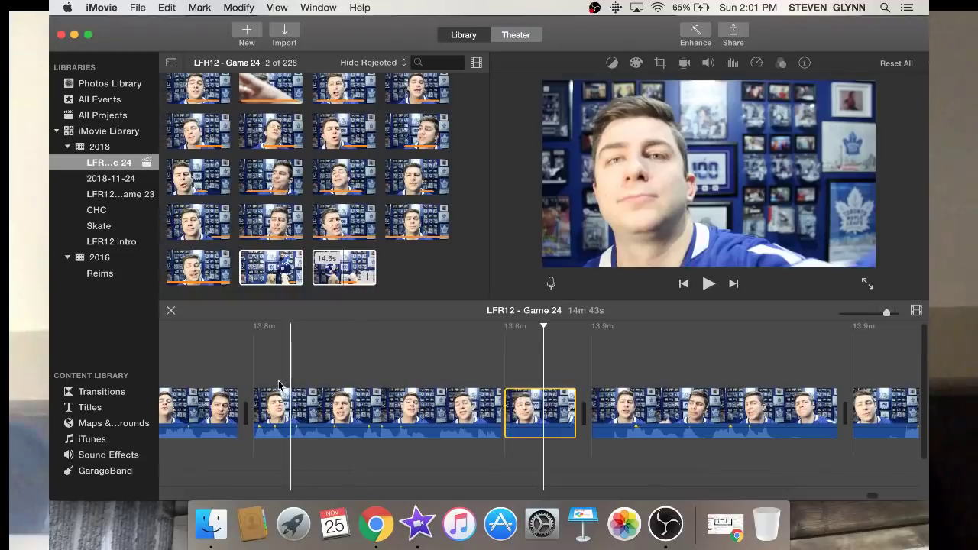
pyautogui.press('Delete')
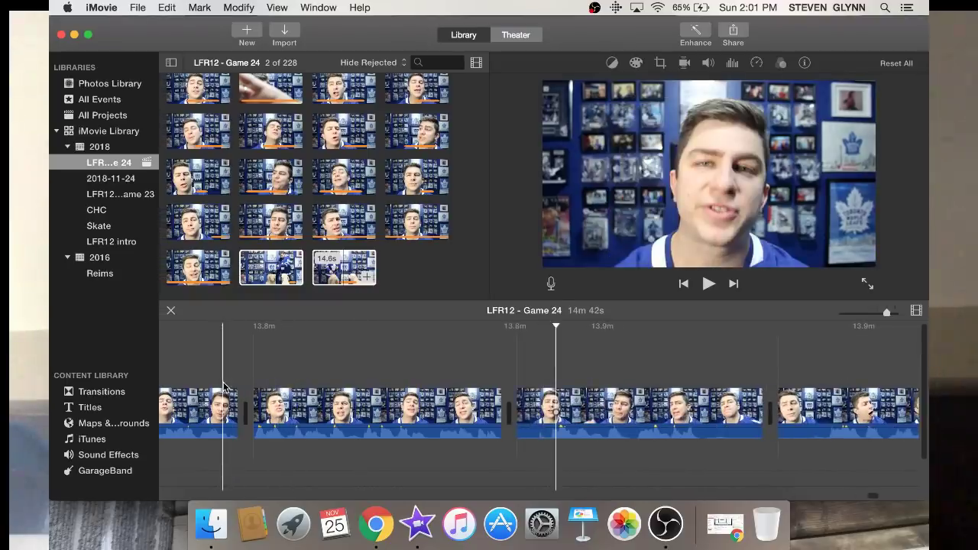
# Play through the new cut at 13.8 minutes, split the following 3.9-second clip and delete its opening 0.5 seconds
pyautogui.press('space')
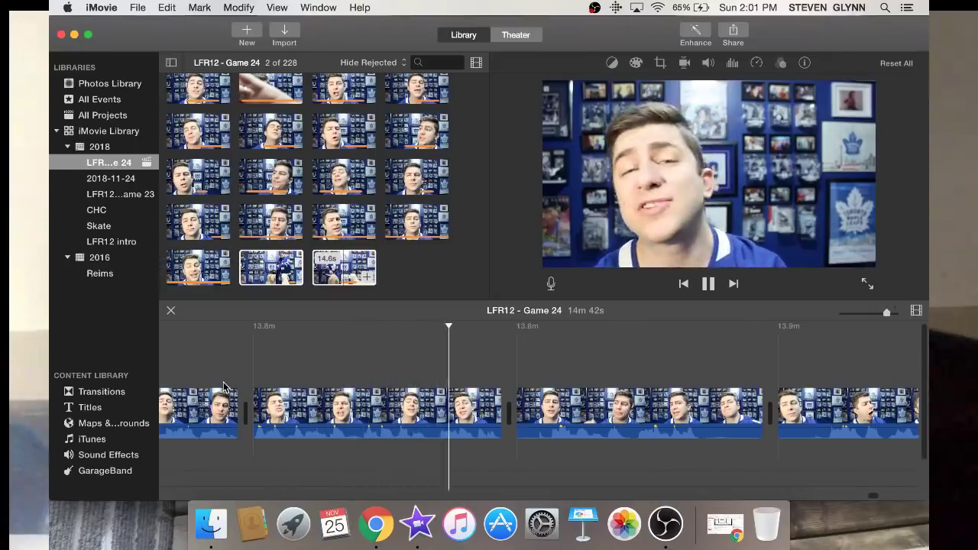
pyautogui.press('space')
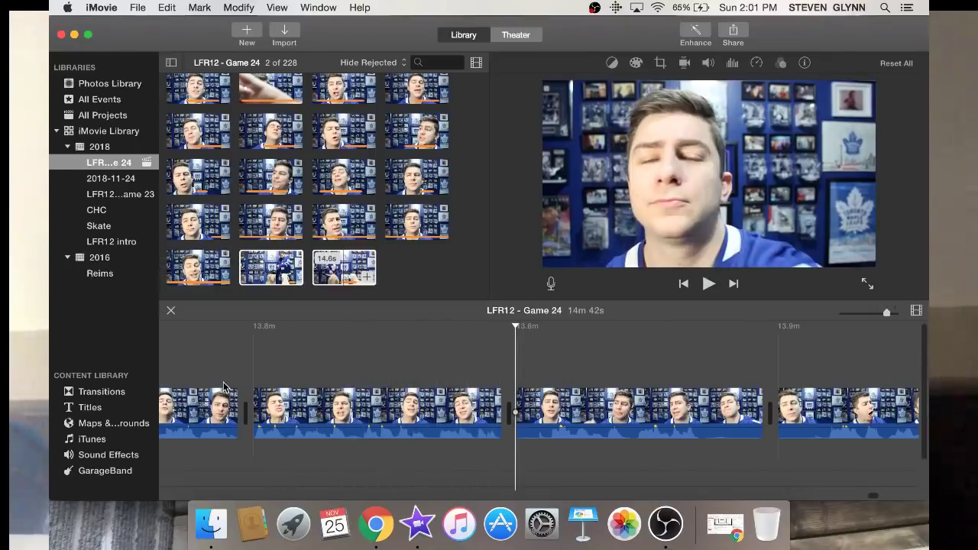
pyautogui.press('space')
pyautogui.press('space')
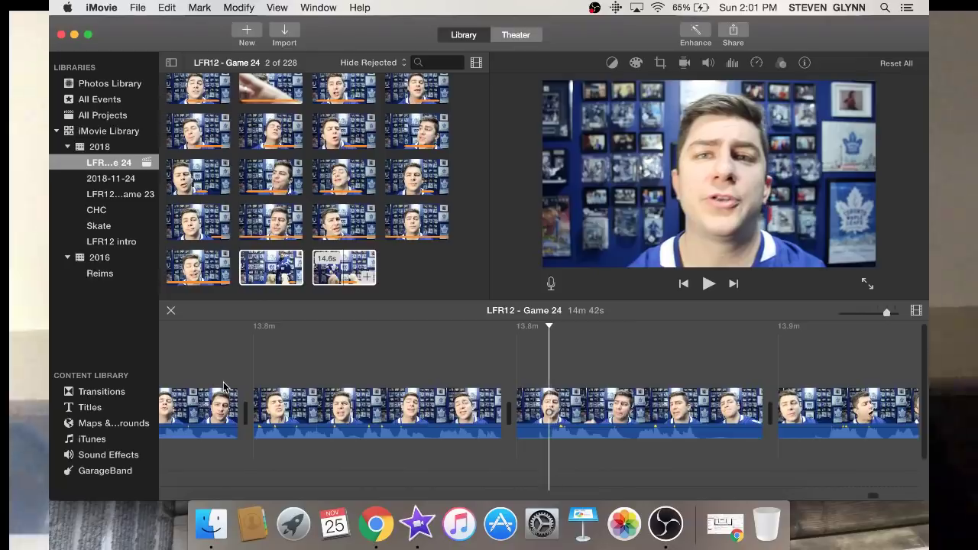
pyautogui.press('super+b')
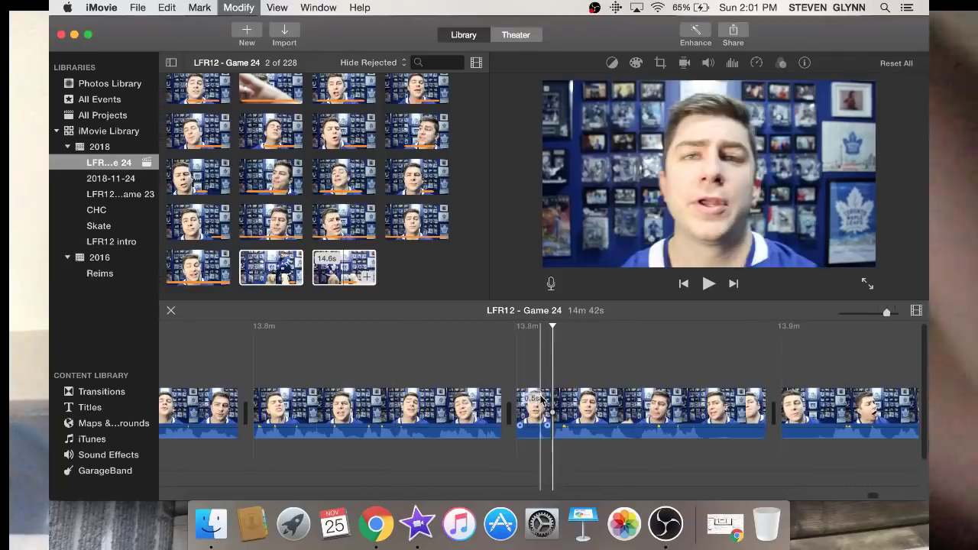
pyautogui.click(535, 409)
pyautogui.press('Delete')
# Split the trimmed clip 2.3 seconds after its start and delete the leftover closing piece
pyautogui.hscroll(5, 537, 397)
pyautogui.hscroll(1, 537, 396)
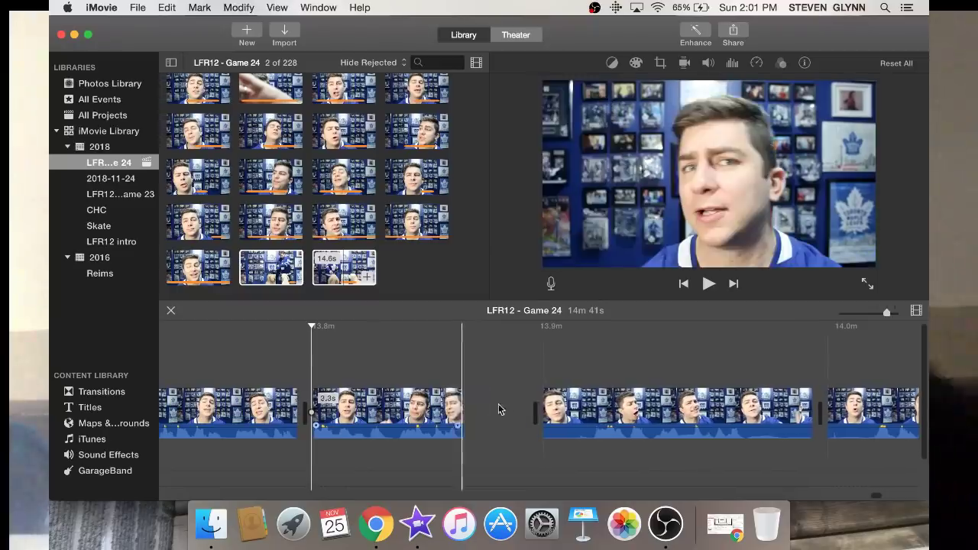
pyautogui.press('super+b')
pyautogui.click(499, 408)
pyautogui.press('Delete')
# Preview and split the 4.2-second clip at 13.9 minutes, deleting its opening 0.8 seconds and closing 1.0 second
pyautogui.press('space')
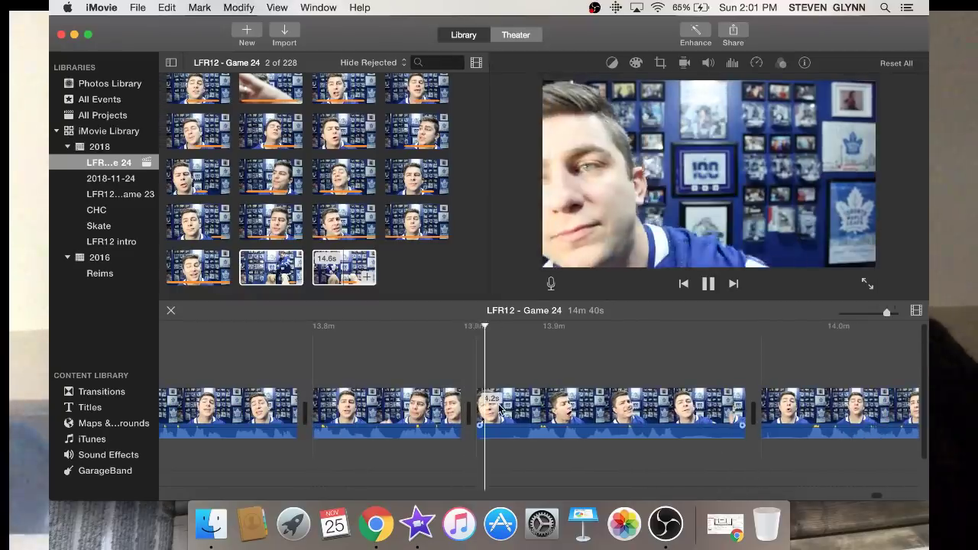
pyautogui.press('space')
pyautogui.press('space')
pyautogui.press('space')
pyautogui.press('super+b')
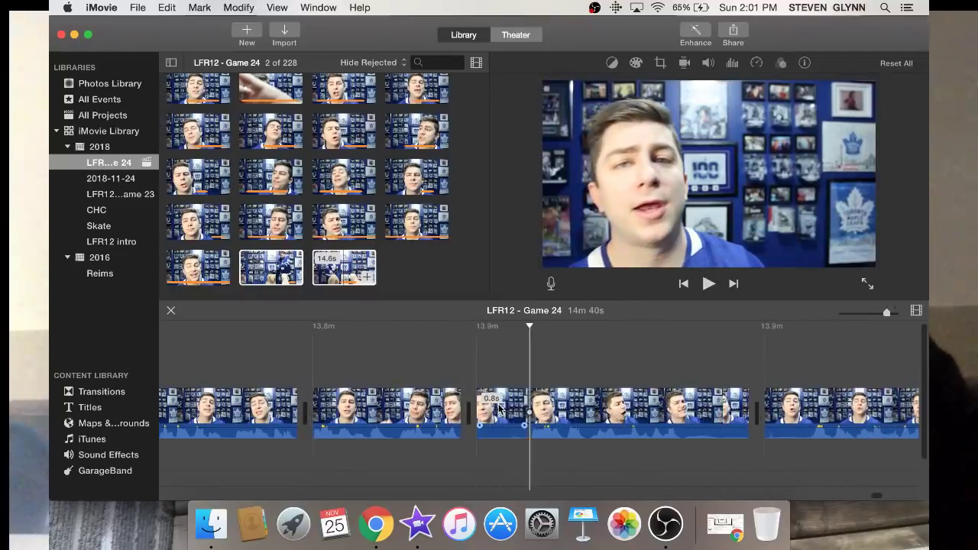
pyautogui.press('Delete')
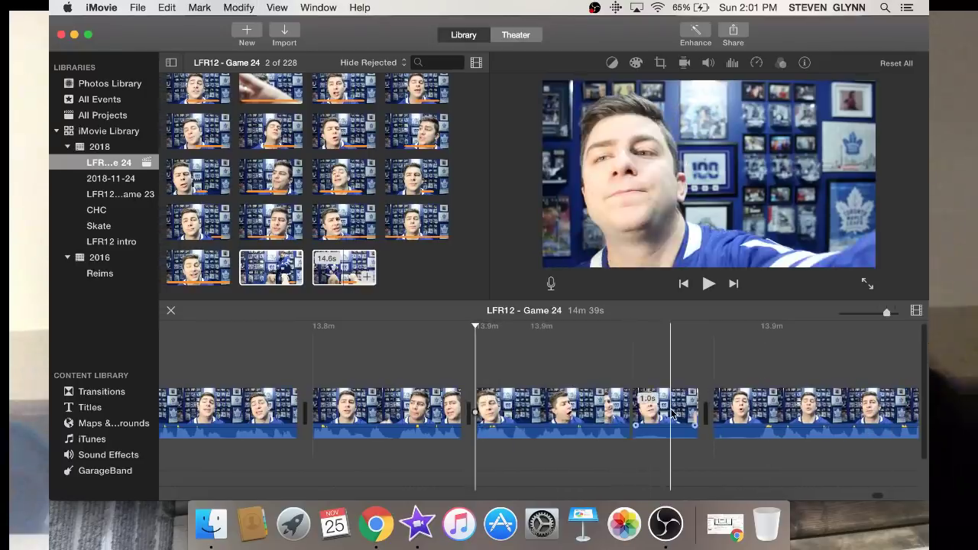
pyautogui.press('Delete')
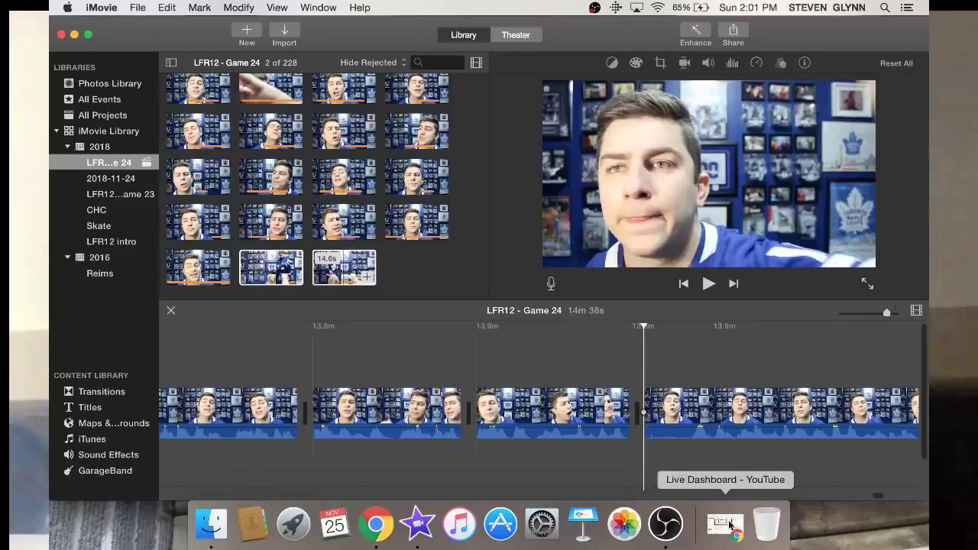
# Switch to the YouTube Live Dashboard in Chrome to check the stream and its live chat, and minimize that window
pyautogui.click(729, 525)
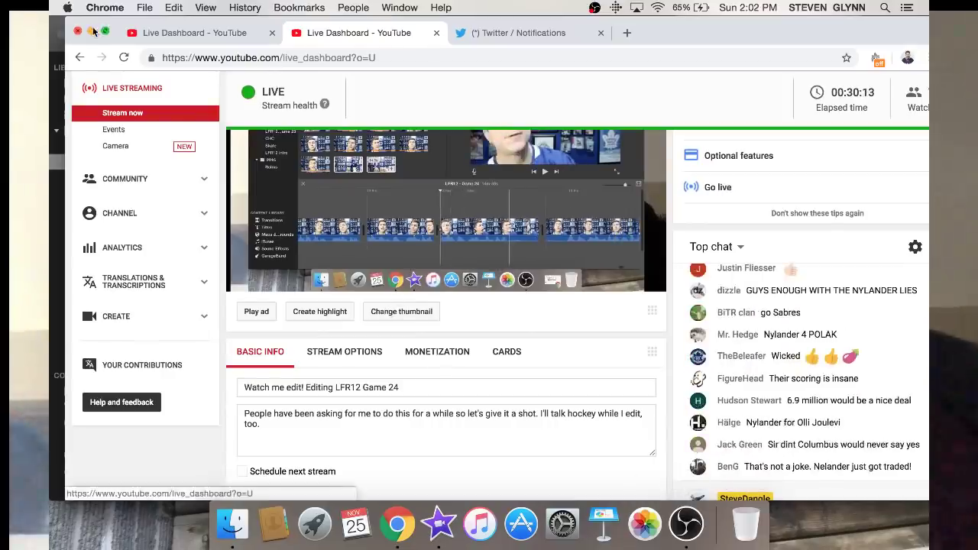
pyautogui.press('super+m')
# In iMovie, preview the long clip at 13.9 minutes, split it at the hand gesture and delete its opening 8.4 seconds
pyautogui.hscroll(10, 697, 375)
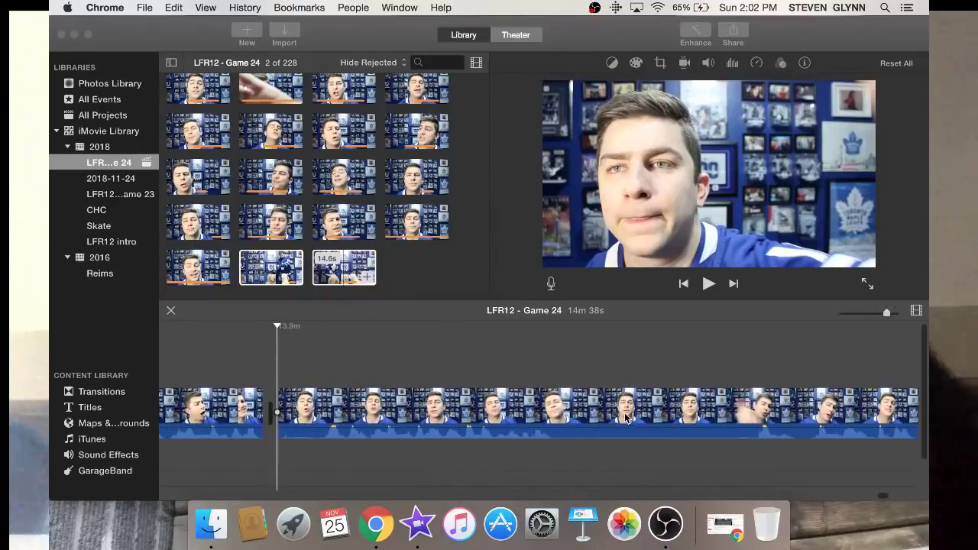
pyautogui.click(634, 419)
pyautogui.hscroll(10, 587, 413)
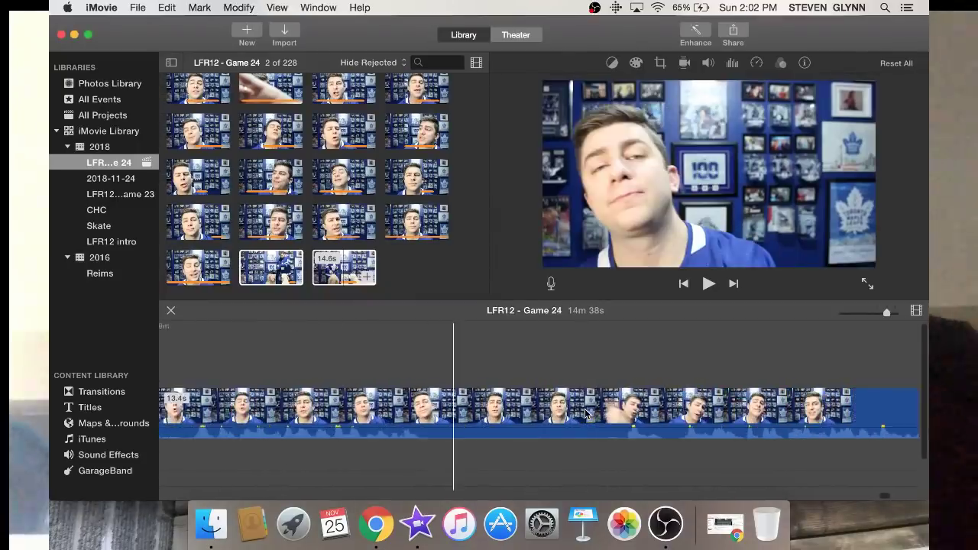
pyautogui.press('space')
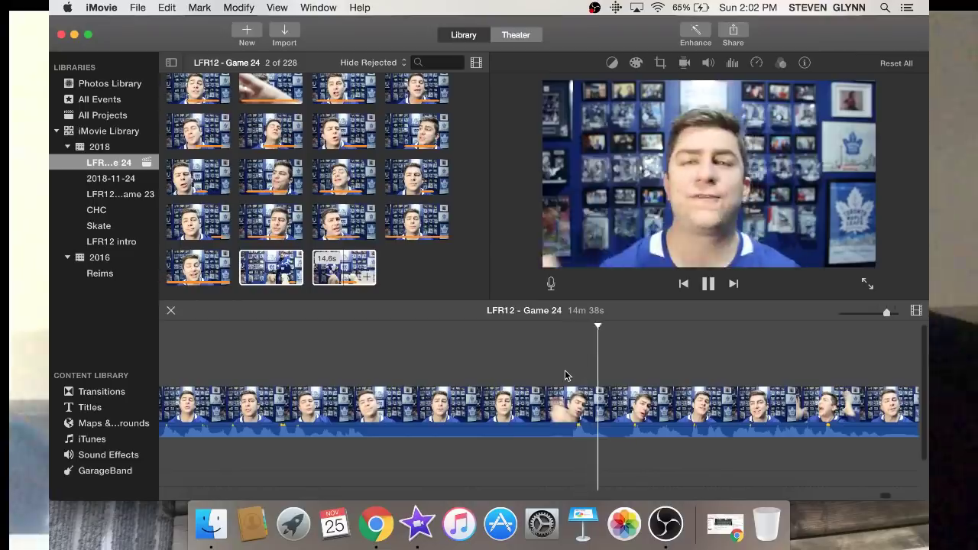
pyautogui.press('space')
pyautogui.press('super+b')
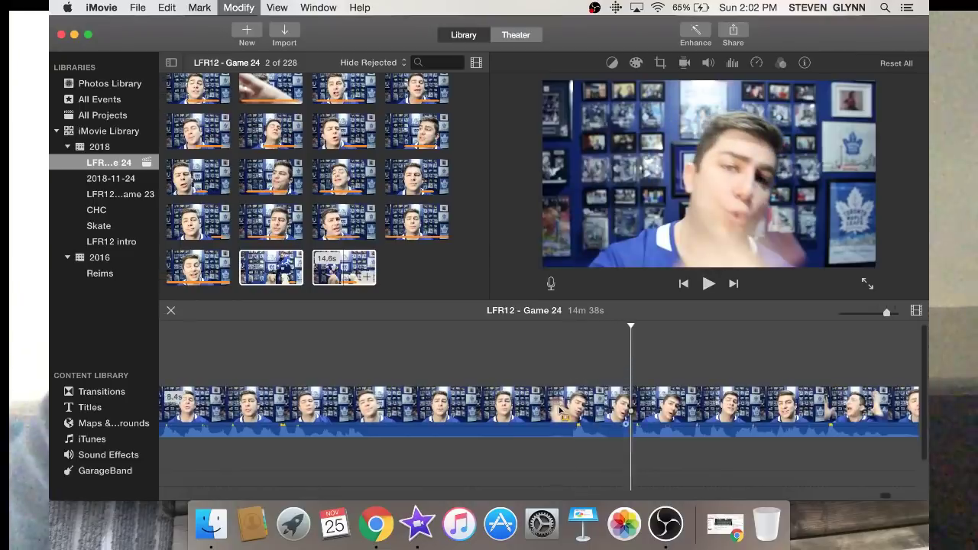
pyautogui.click(559, 411)
pyautogui.press('Delete')
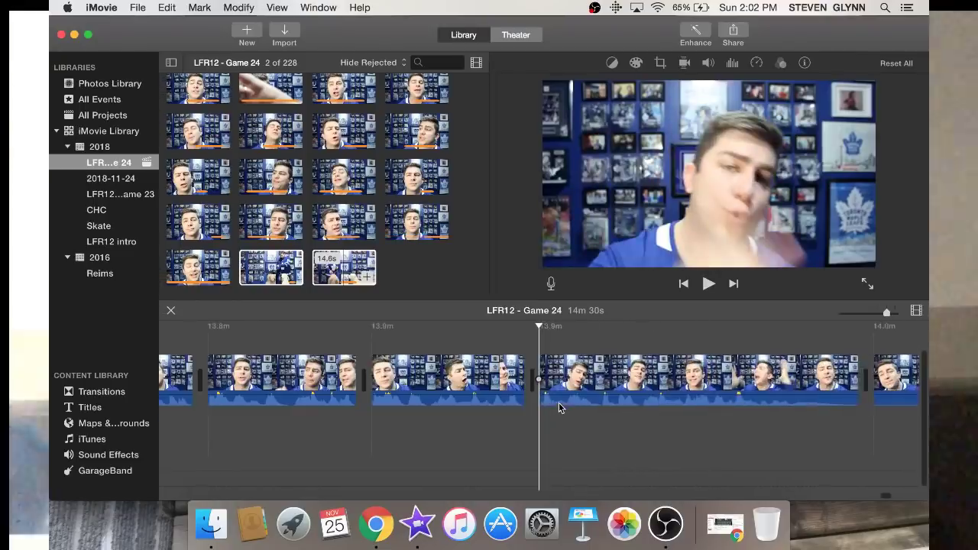
# Play the shortened clip at 13.9 minutes, split it after the raised-hands moment and delete its closing 1.1 seconds
pyautogui.press('space')
pyautogui.hscroll(10, 563, 393)
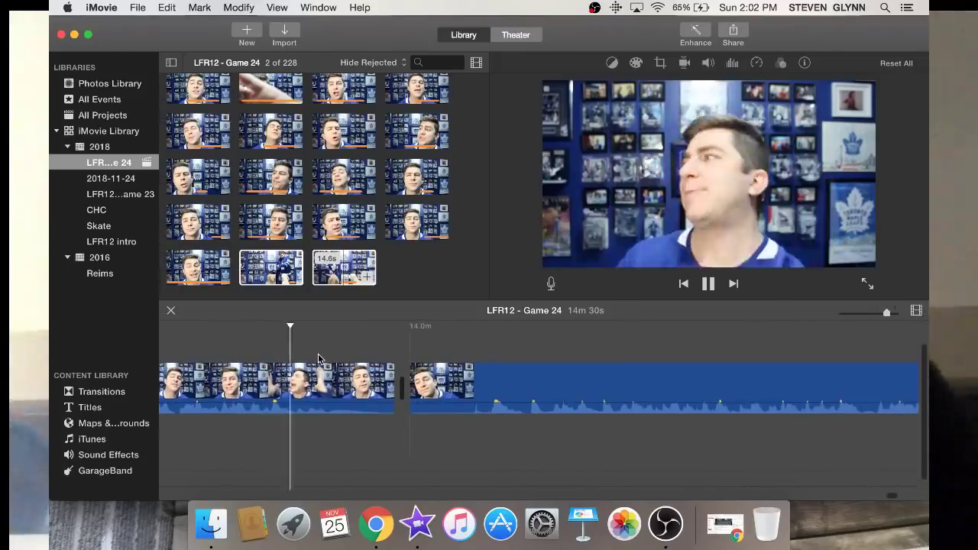
pyautogui.press('space')
pyautogui.press('cmd+b')
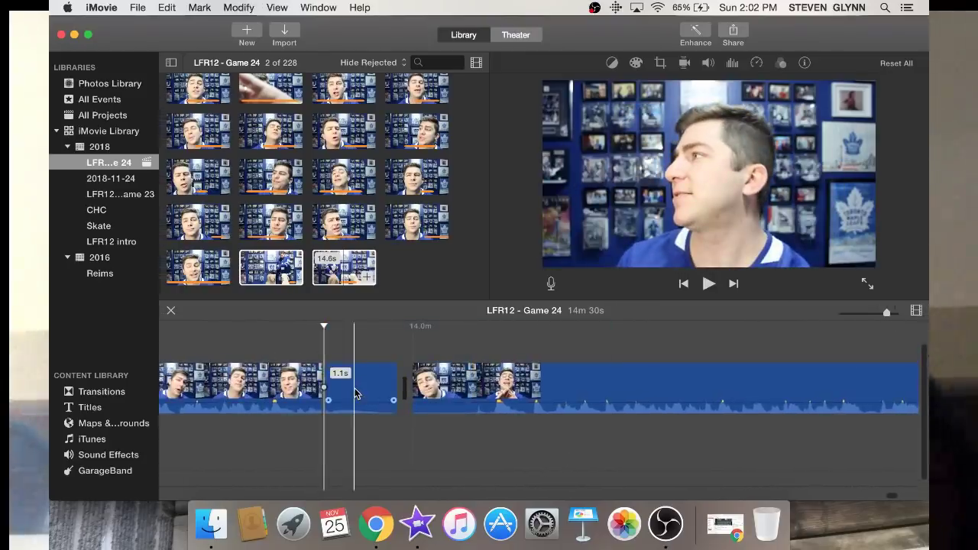
pyautogui.click(354, 393)
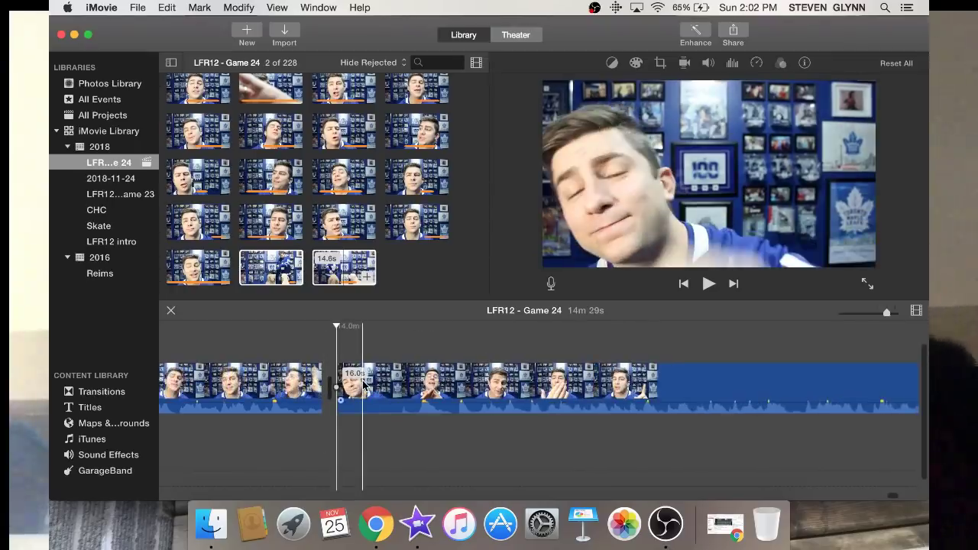
# Preview the 16.0-second clip at 14.0 minutes, split it where the speech starts and delete the opening piece
pyautogui.press('space')
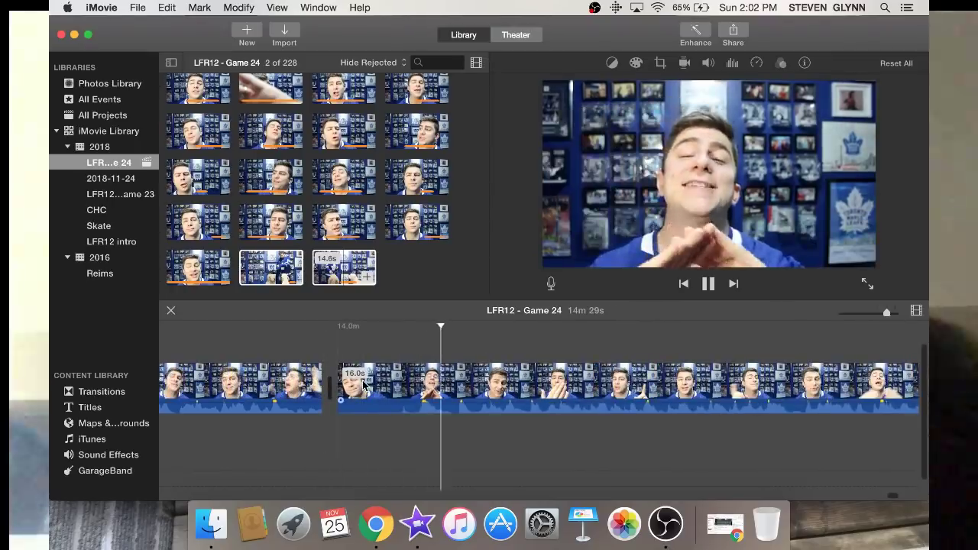
pyautogui.press('space')
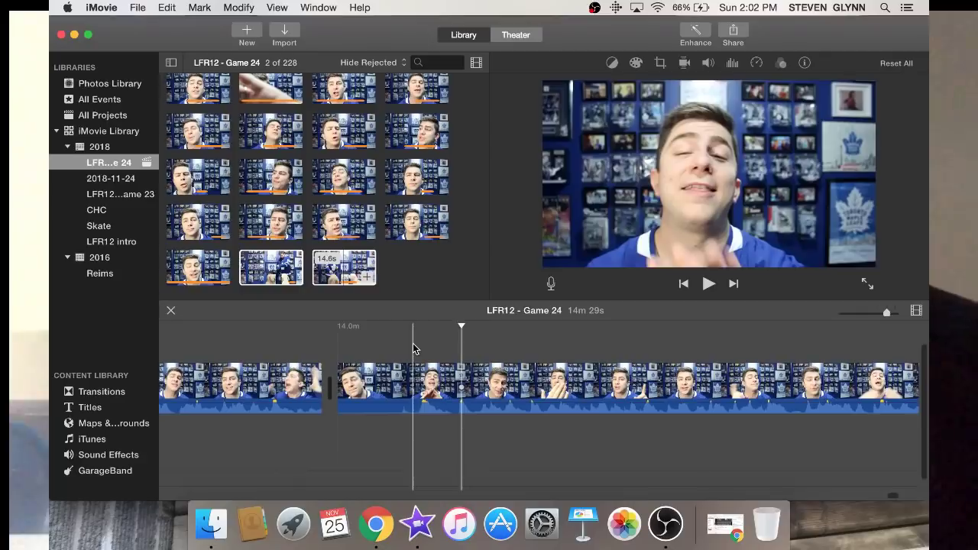
pyautogui.press('super+b')
pyautogui.click(388, 374)
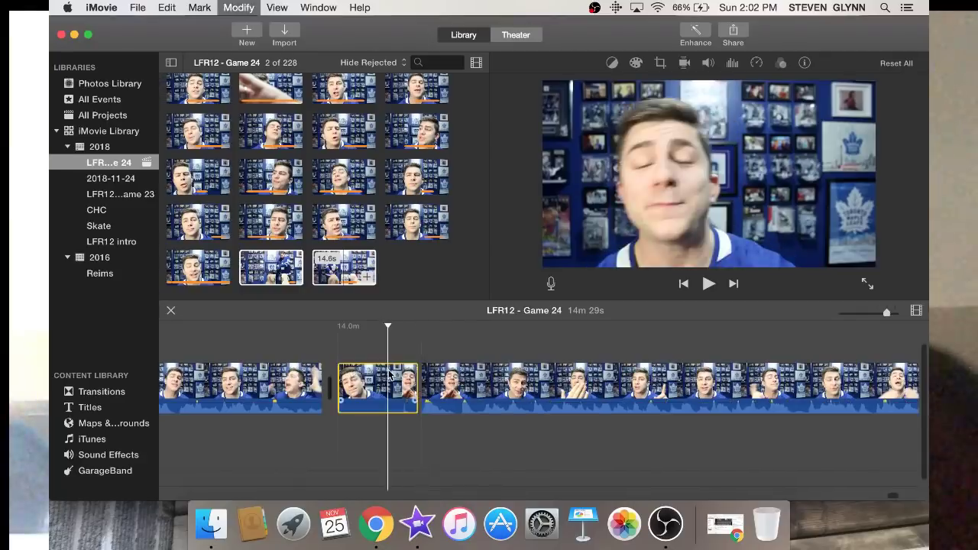
pyautogui.press('Delete')
# Play the remaining 14.7-second clip to the end of its speech, split it there and delete the leftover closing piece
pyautogui.press('space')
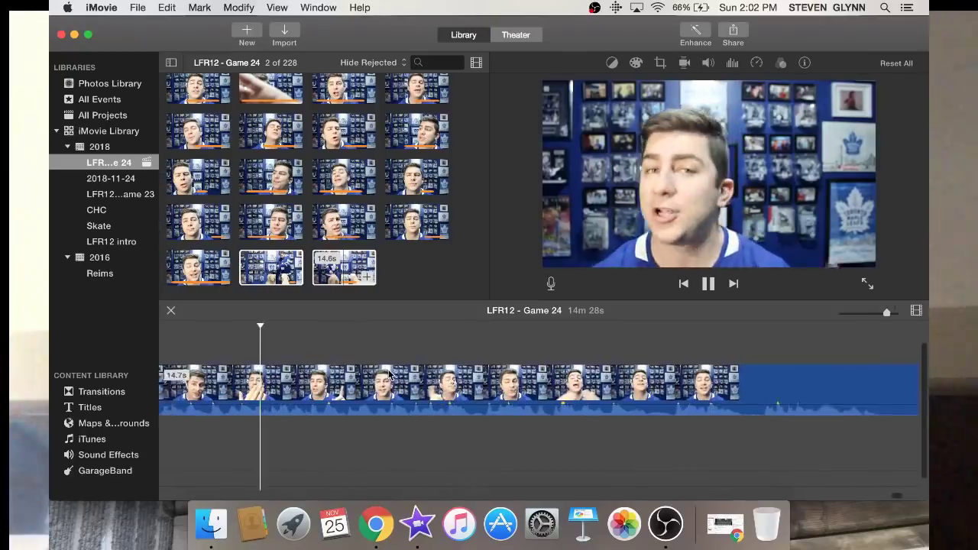
pyautogui.press('XF86AudioRaiseVolume')
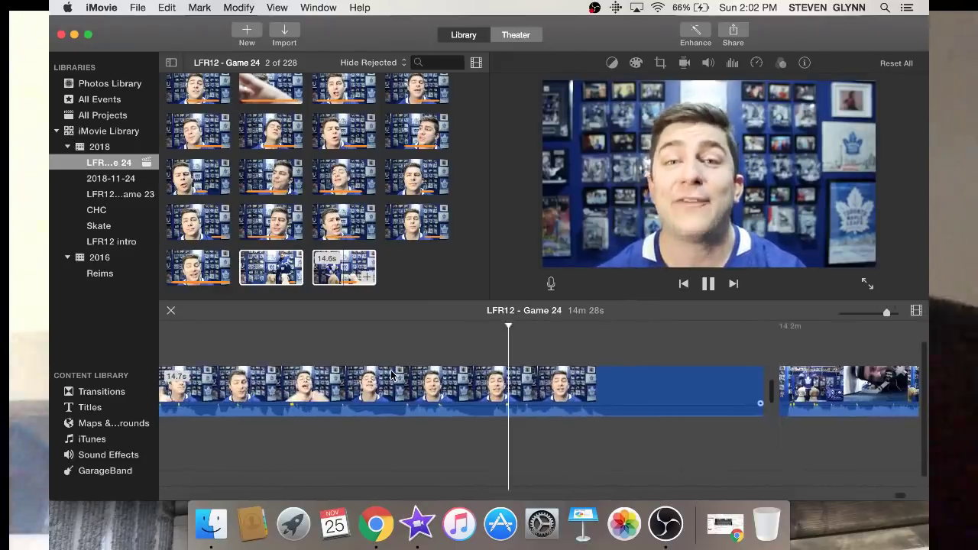
pyautogui.press('super+b')
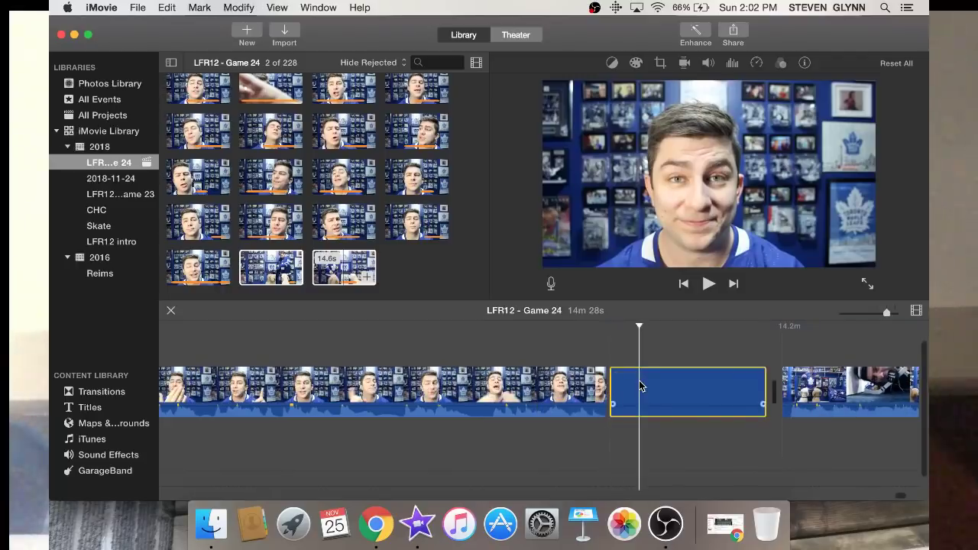
pyautogui.press('Delete')
# Delete the 11.6-second montage clip at 14.2 minutes from the end of the project
pyautogui.hscroll(3, 640, 386)
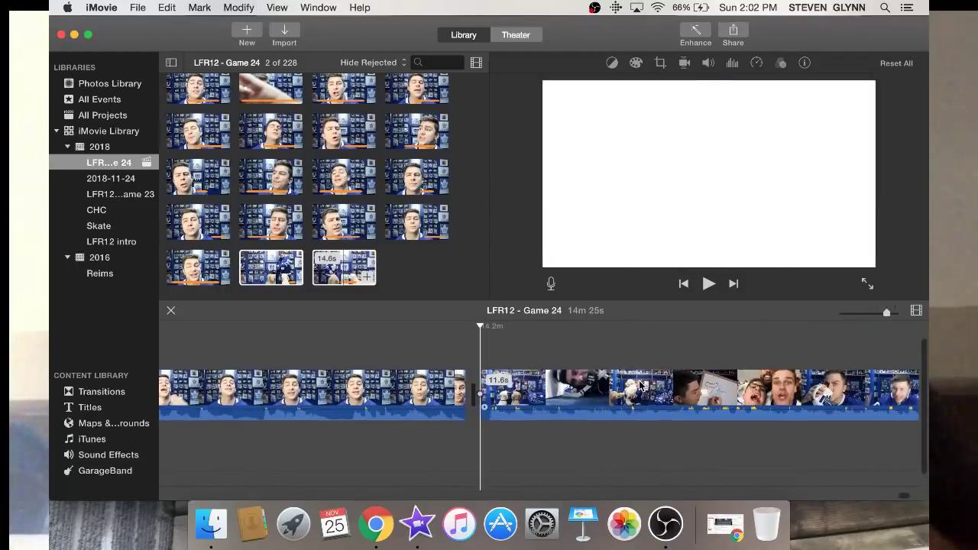
pyautogui.click(640, 385)
pyautogui.press('Delete')
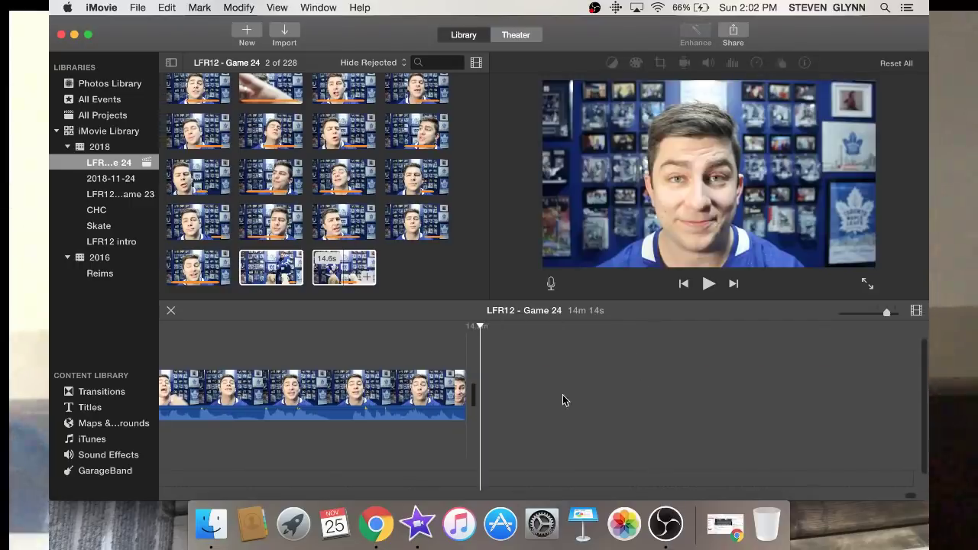
# Play the project from its beginning with the timeline zoomed out and review the cuts up to about 2.3 minutes
pyautogui.scroll(5, 562, 395)
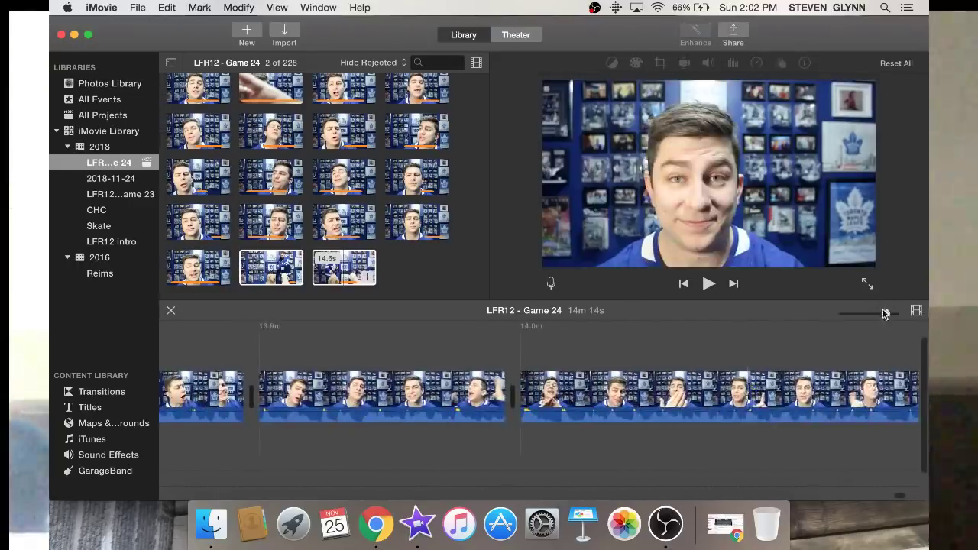
pyautogui.moveTo(884, 314); pyautogui.dragTo(877, 313)
pyautogui.hscroll(-15, 789, 342)
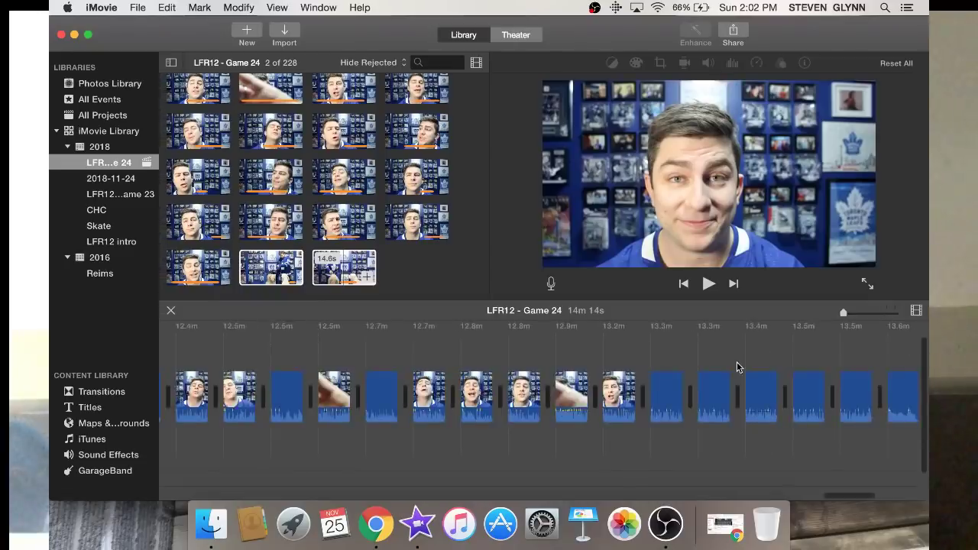
pyautogui.hscroll(-8, 736, 361)
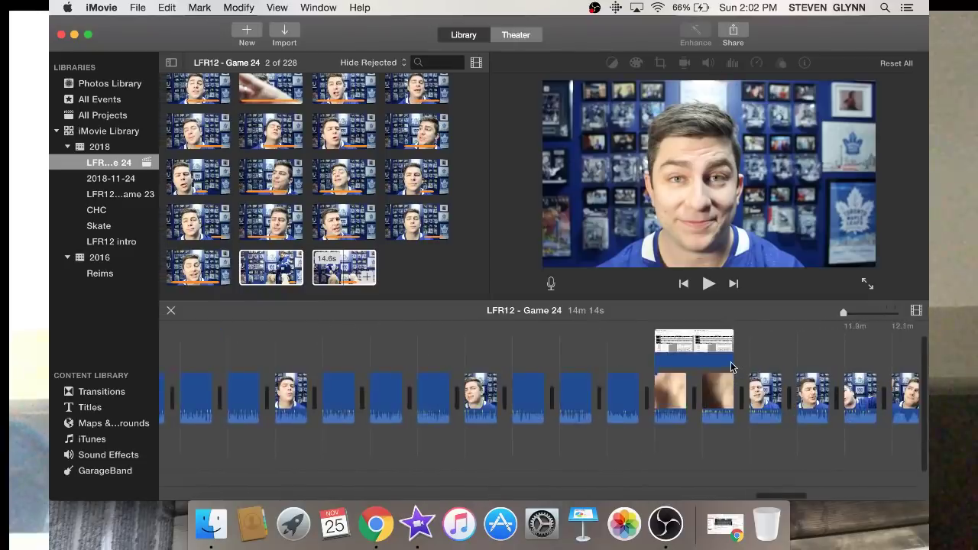
pyautogui.hscroll(-20, 730, 366)
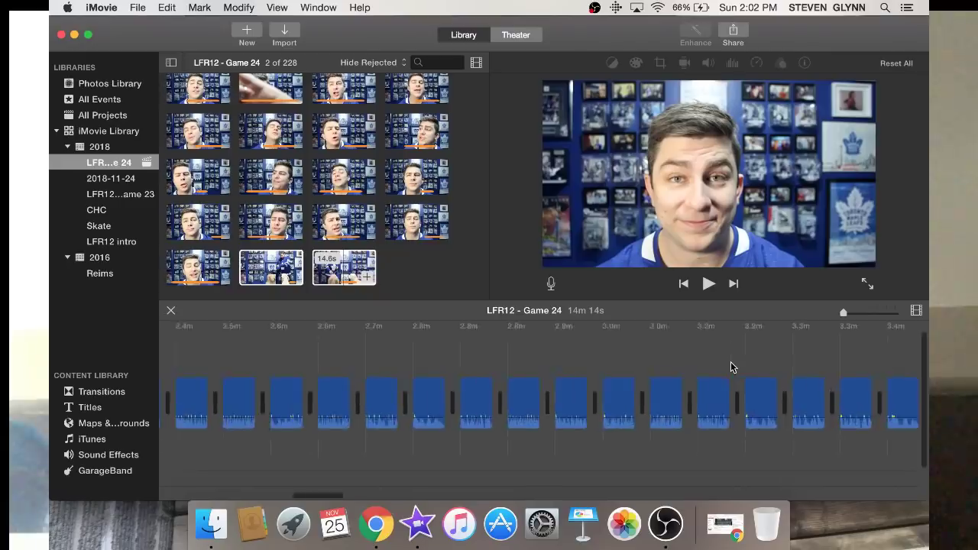
pyautogui.hscroll(-5, 299, 371)
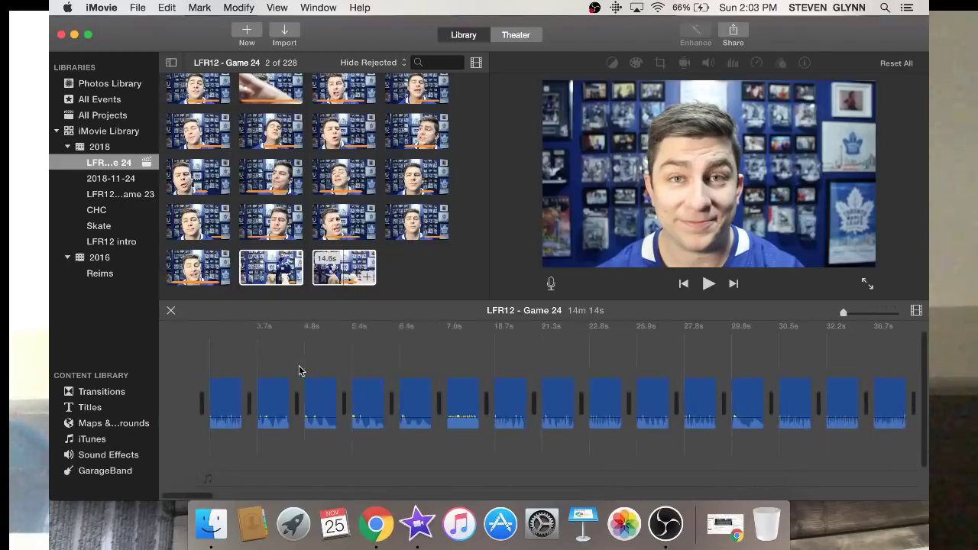
pyautogui.press('space')
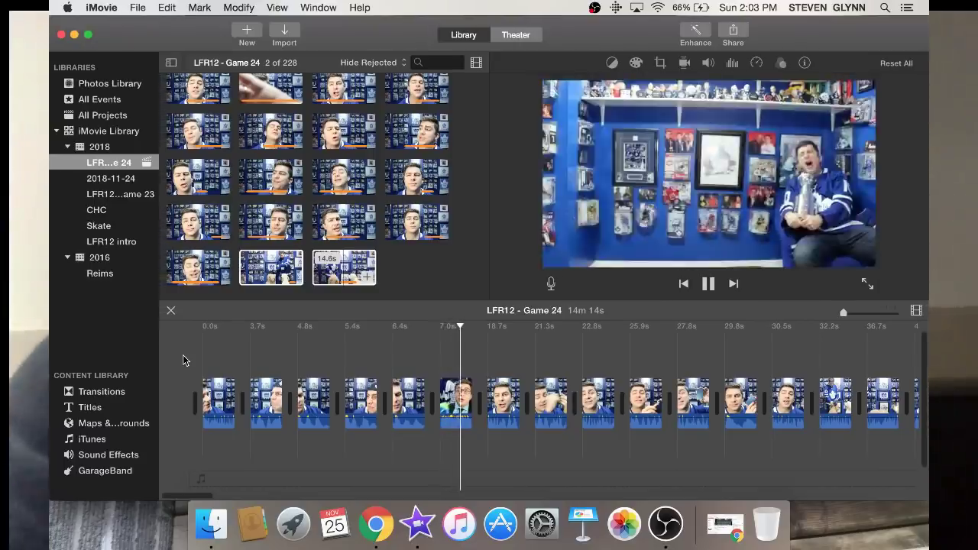
pyautogui.press('XF86AudioRaiseVolume')
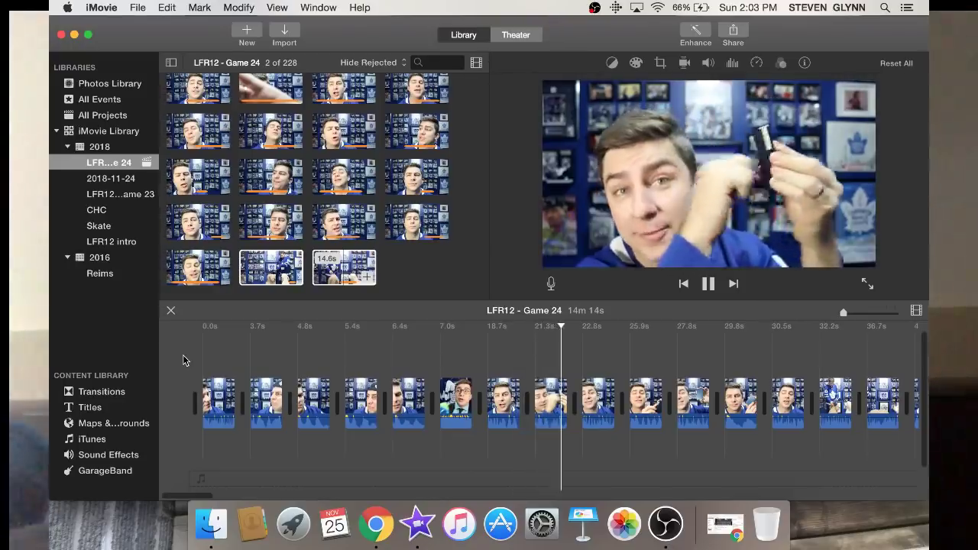
pyautogui.hscroll(6, 183, 360)
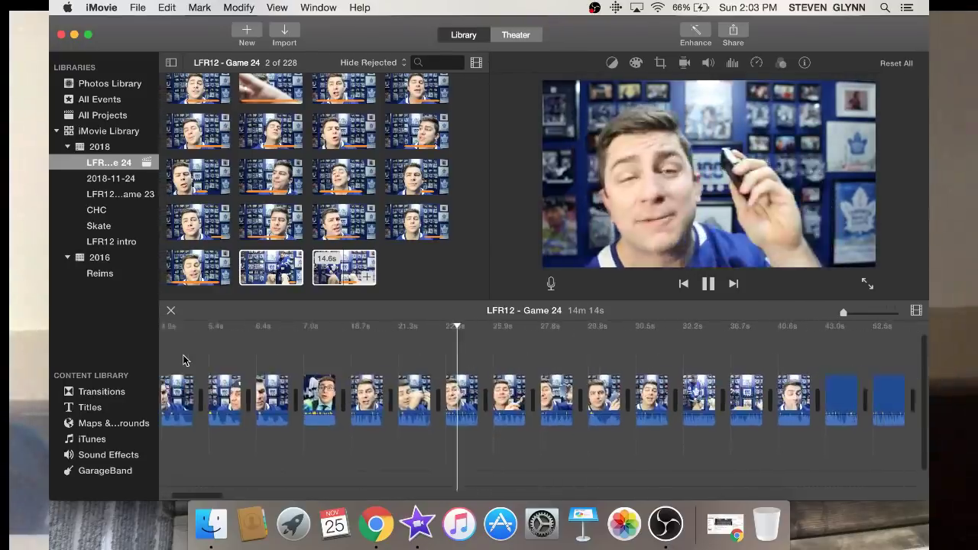
pyautogui.hscroll(5, 184, 360)
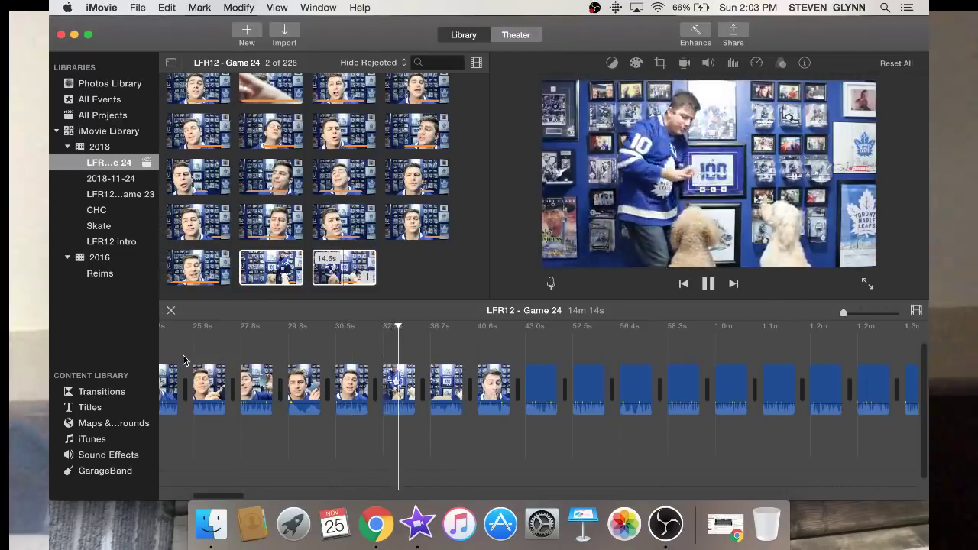
pyautogui.hscroll(5, 182, 360)
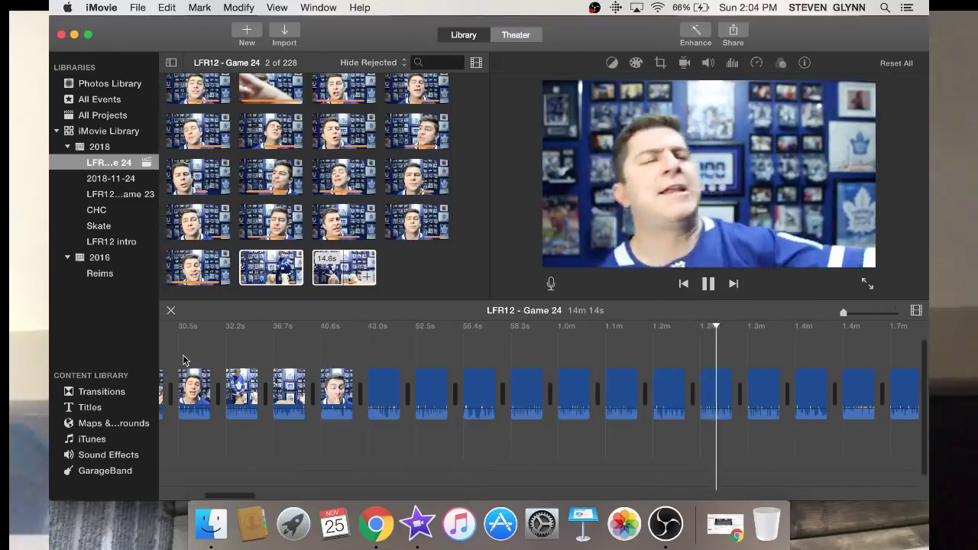
pyautogui.hscroll(10, 184, 360)
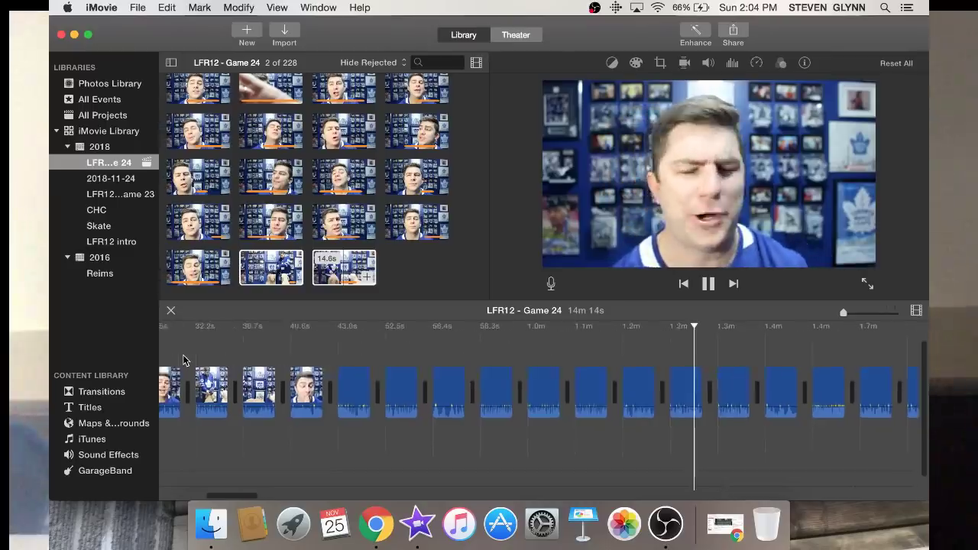
pyautogui.hscroll(10, 183, 359)
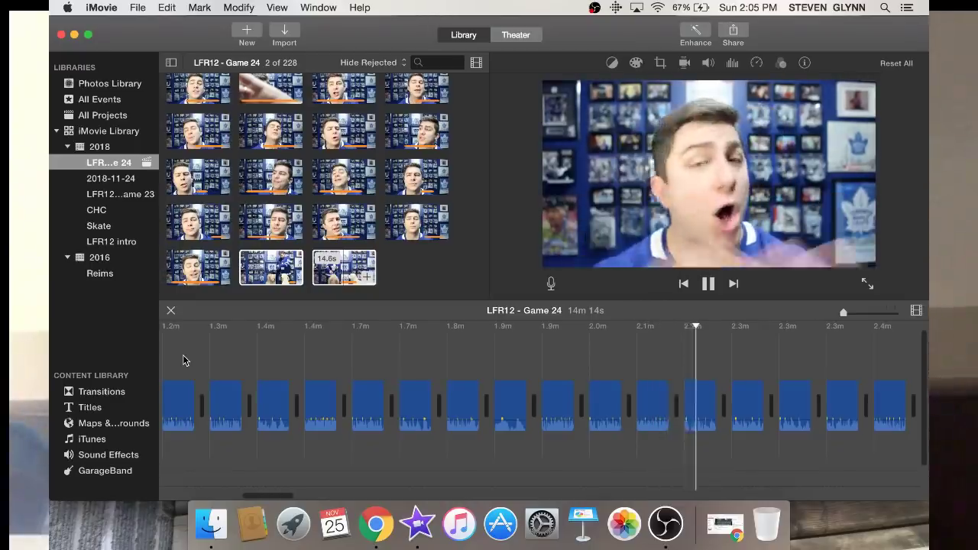
pyautogui.hscroll(8, 183, 360)
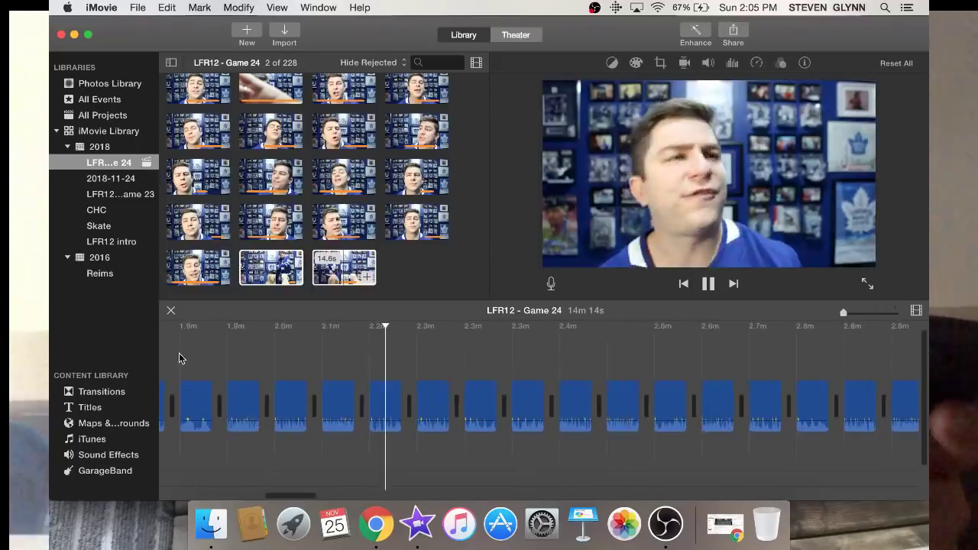
pyautogui.hscroll(3, 183, 361)
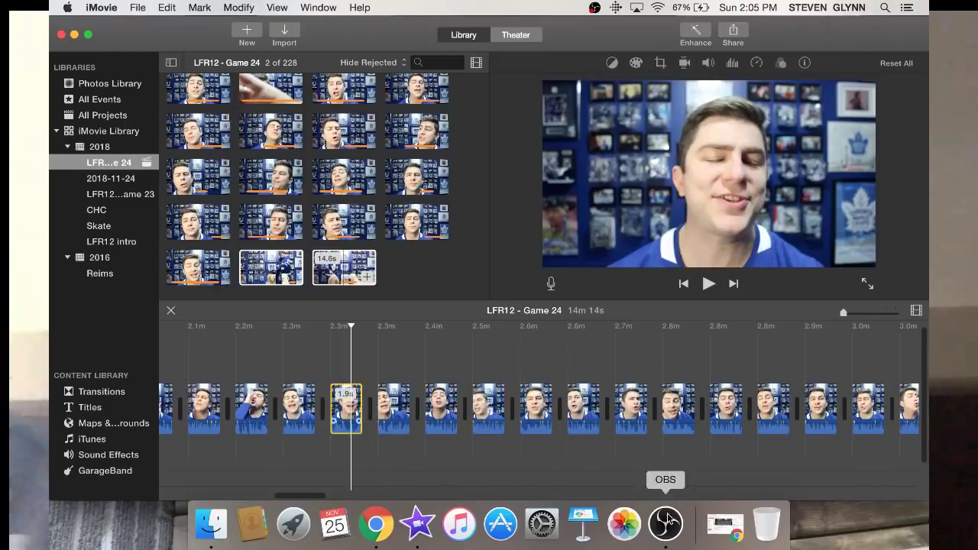
# Switch to OBS
pyautogui.click(665, 524)
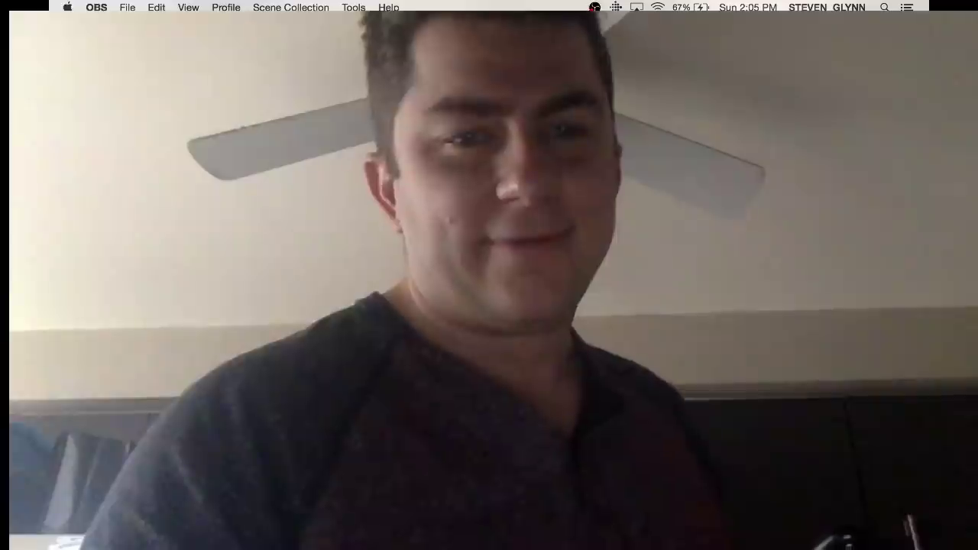